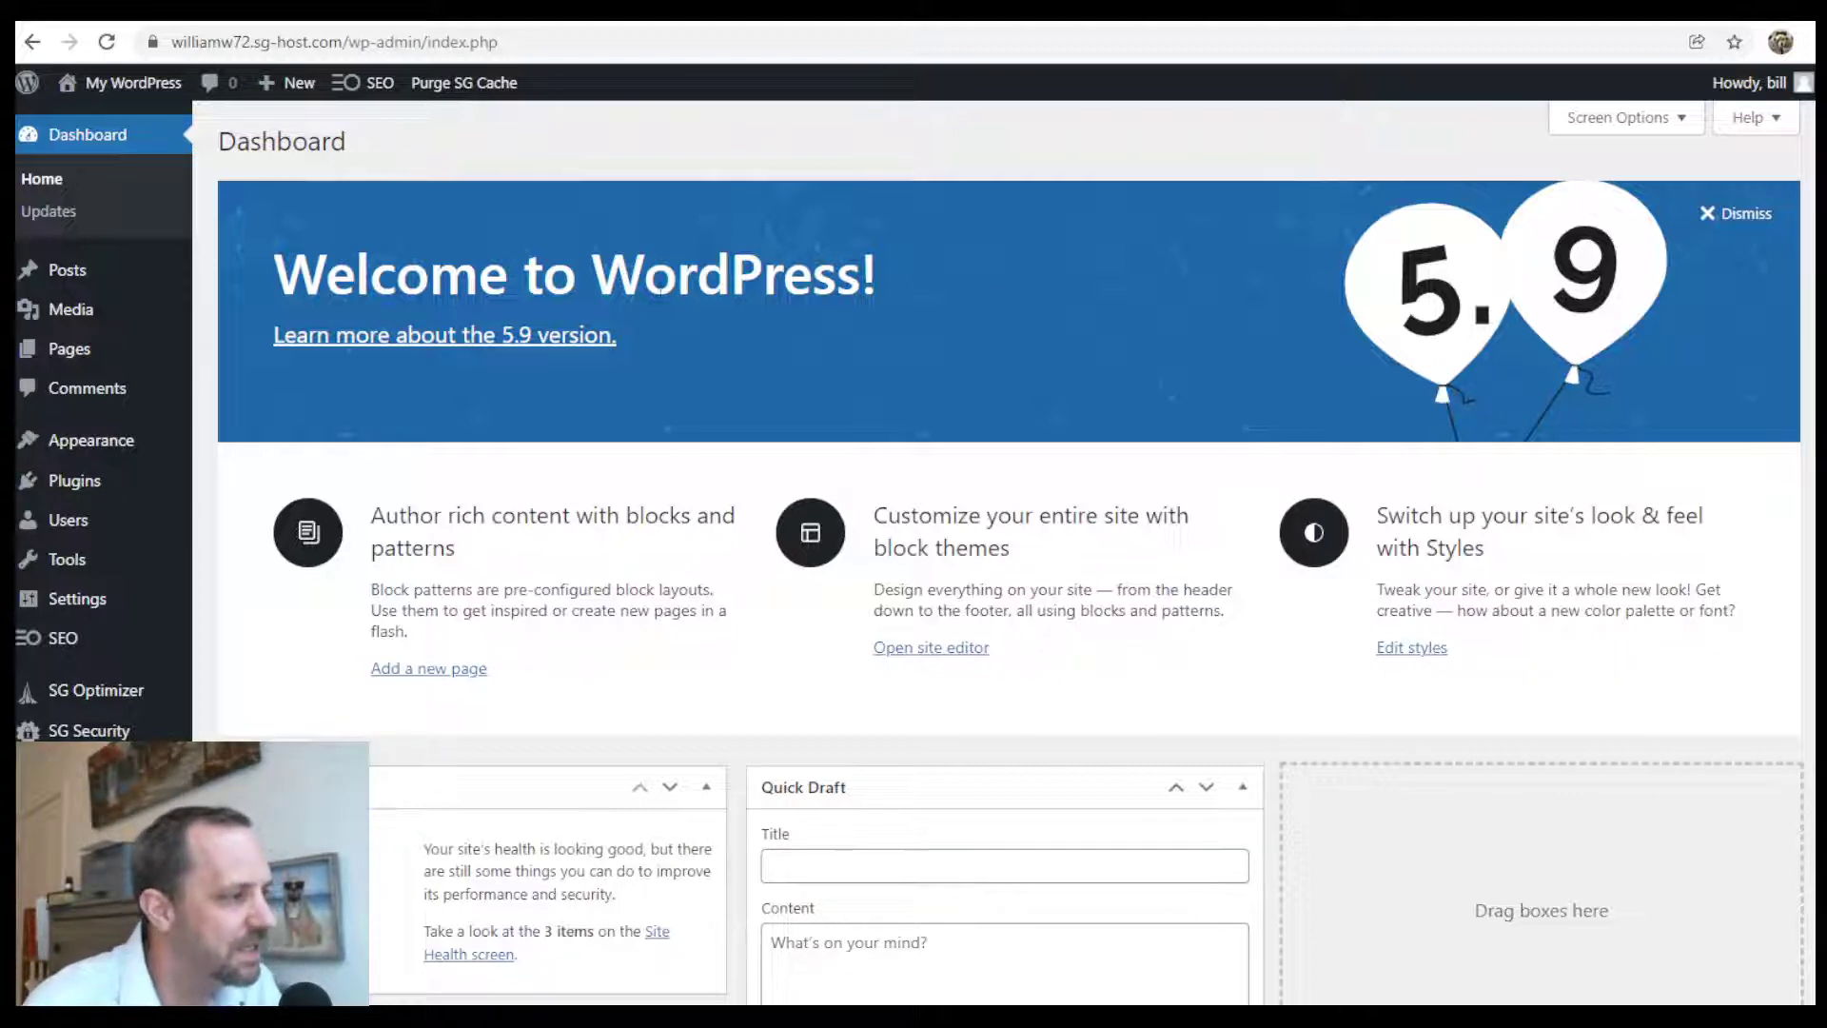
# Visit the live site and scroll through the Post 3 page
pyautogui.moveTo(122, 82)
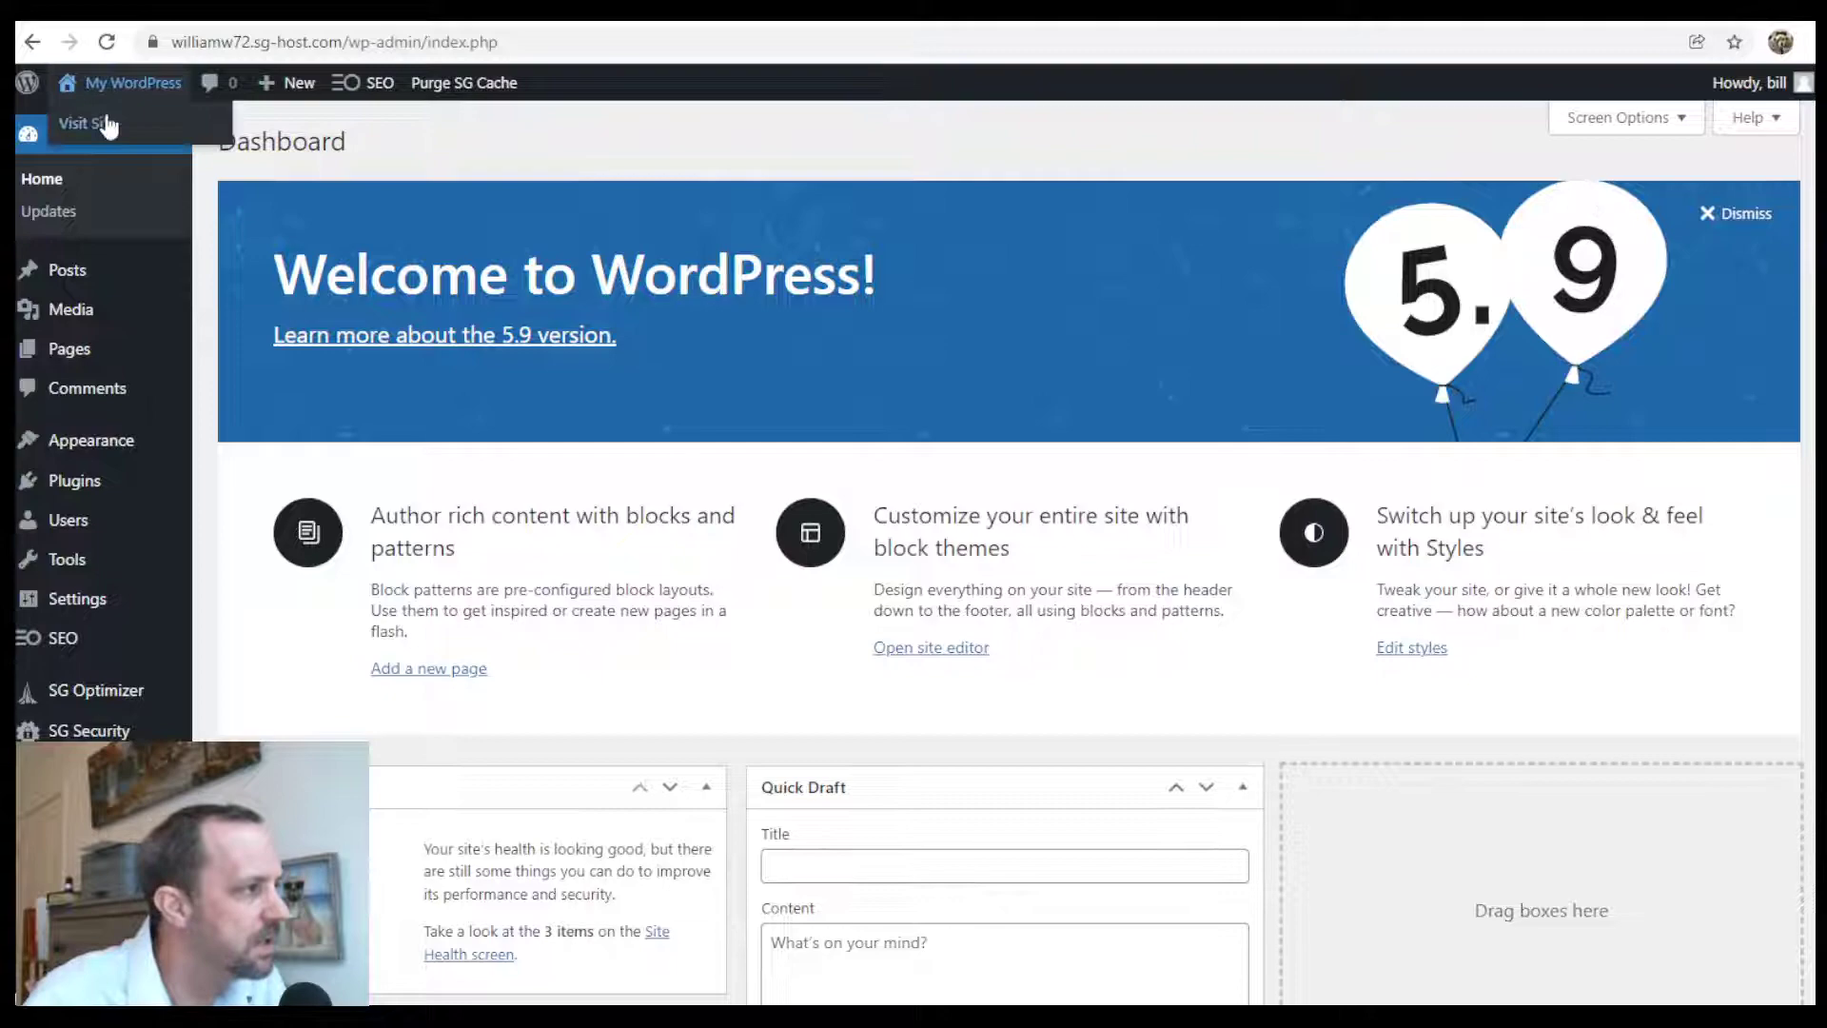
pyautogui.click(108, 120)
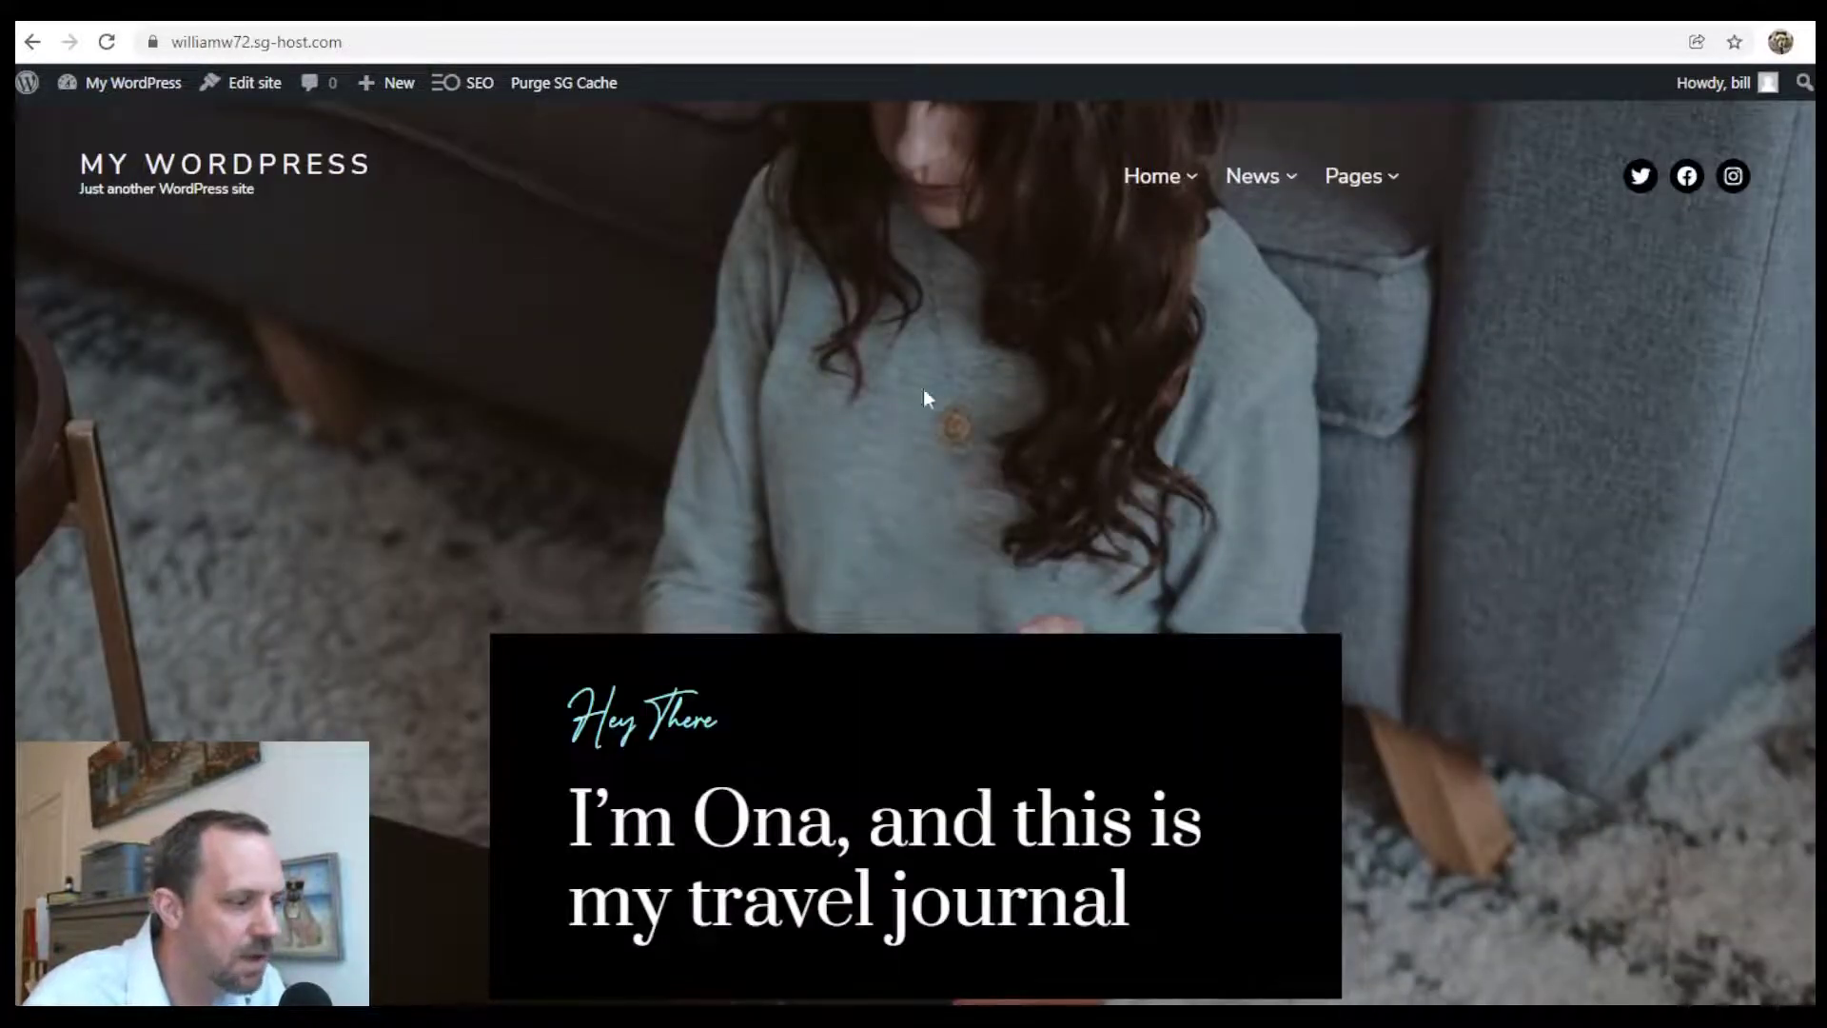
pyautogui.scroll(-10, 924, 390)
pyautogui.scroll(-20, 1603, 432)
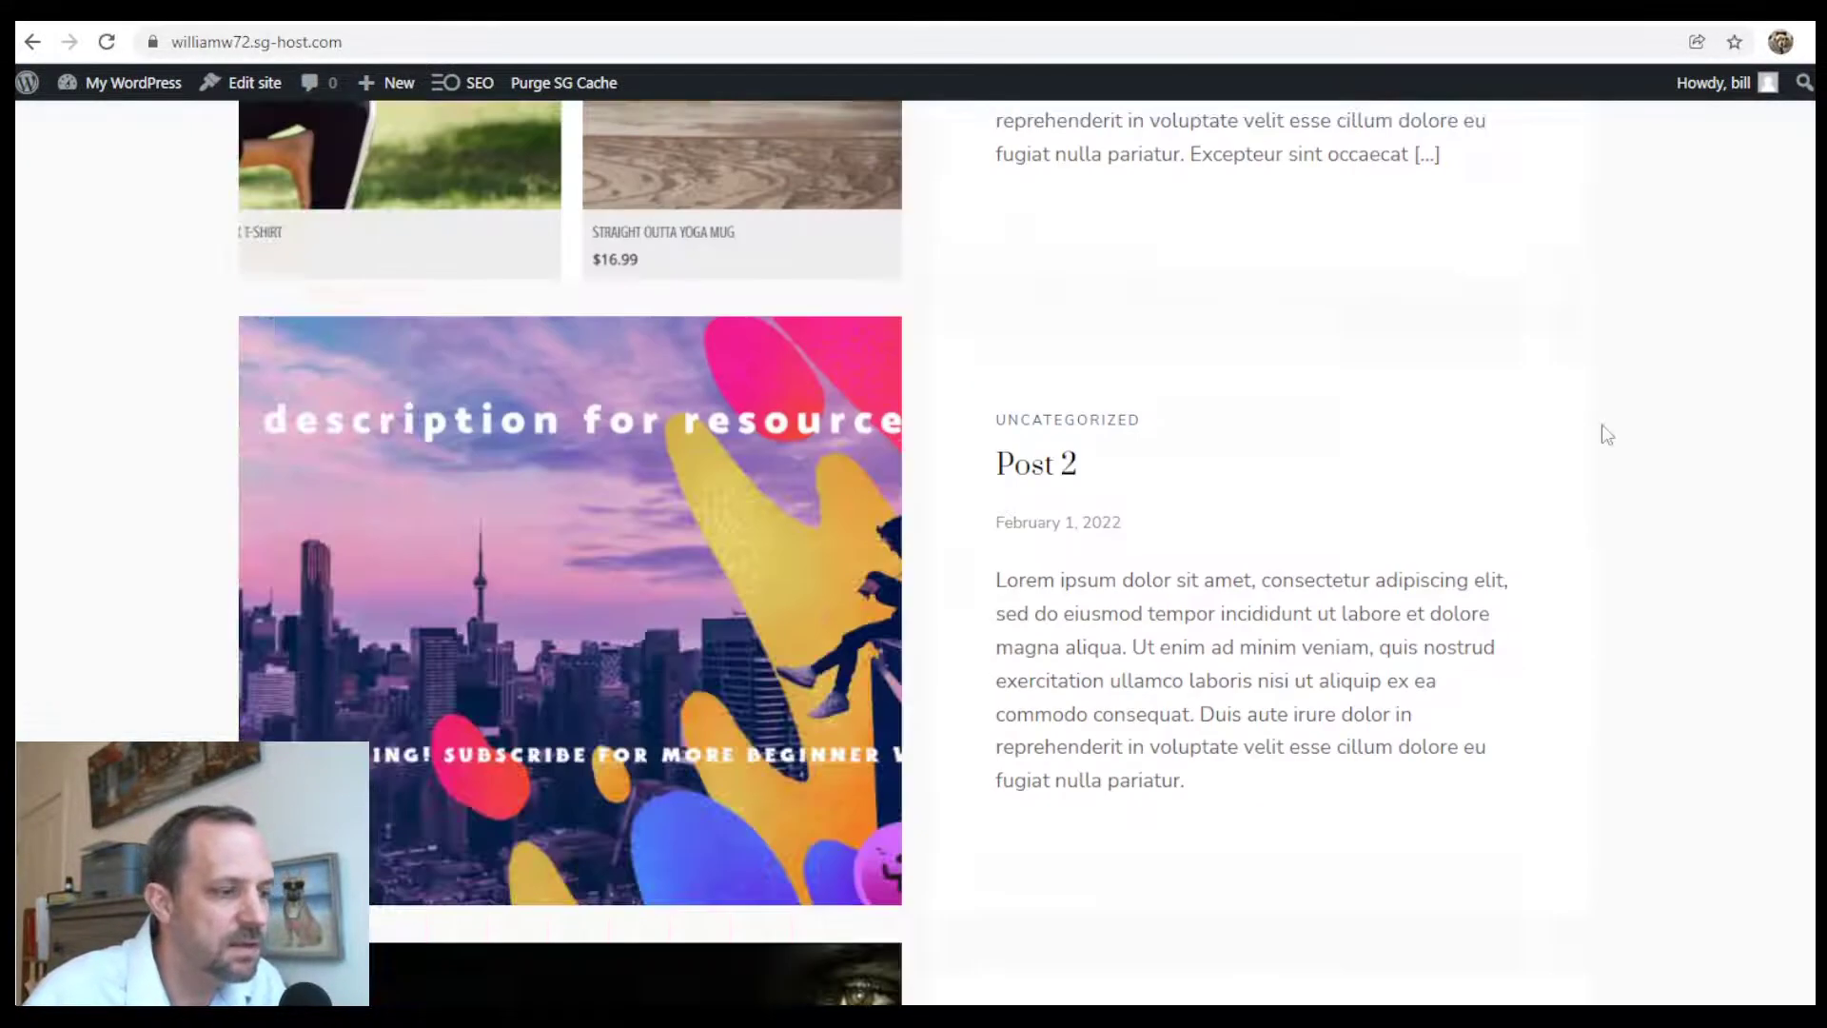
pyautogui.scroll(20, 1574, 442)
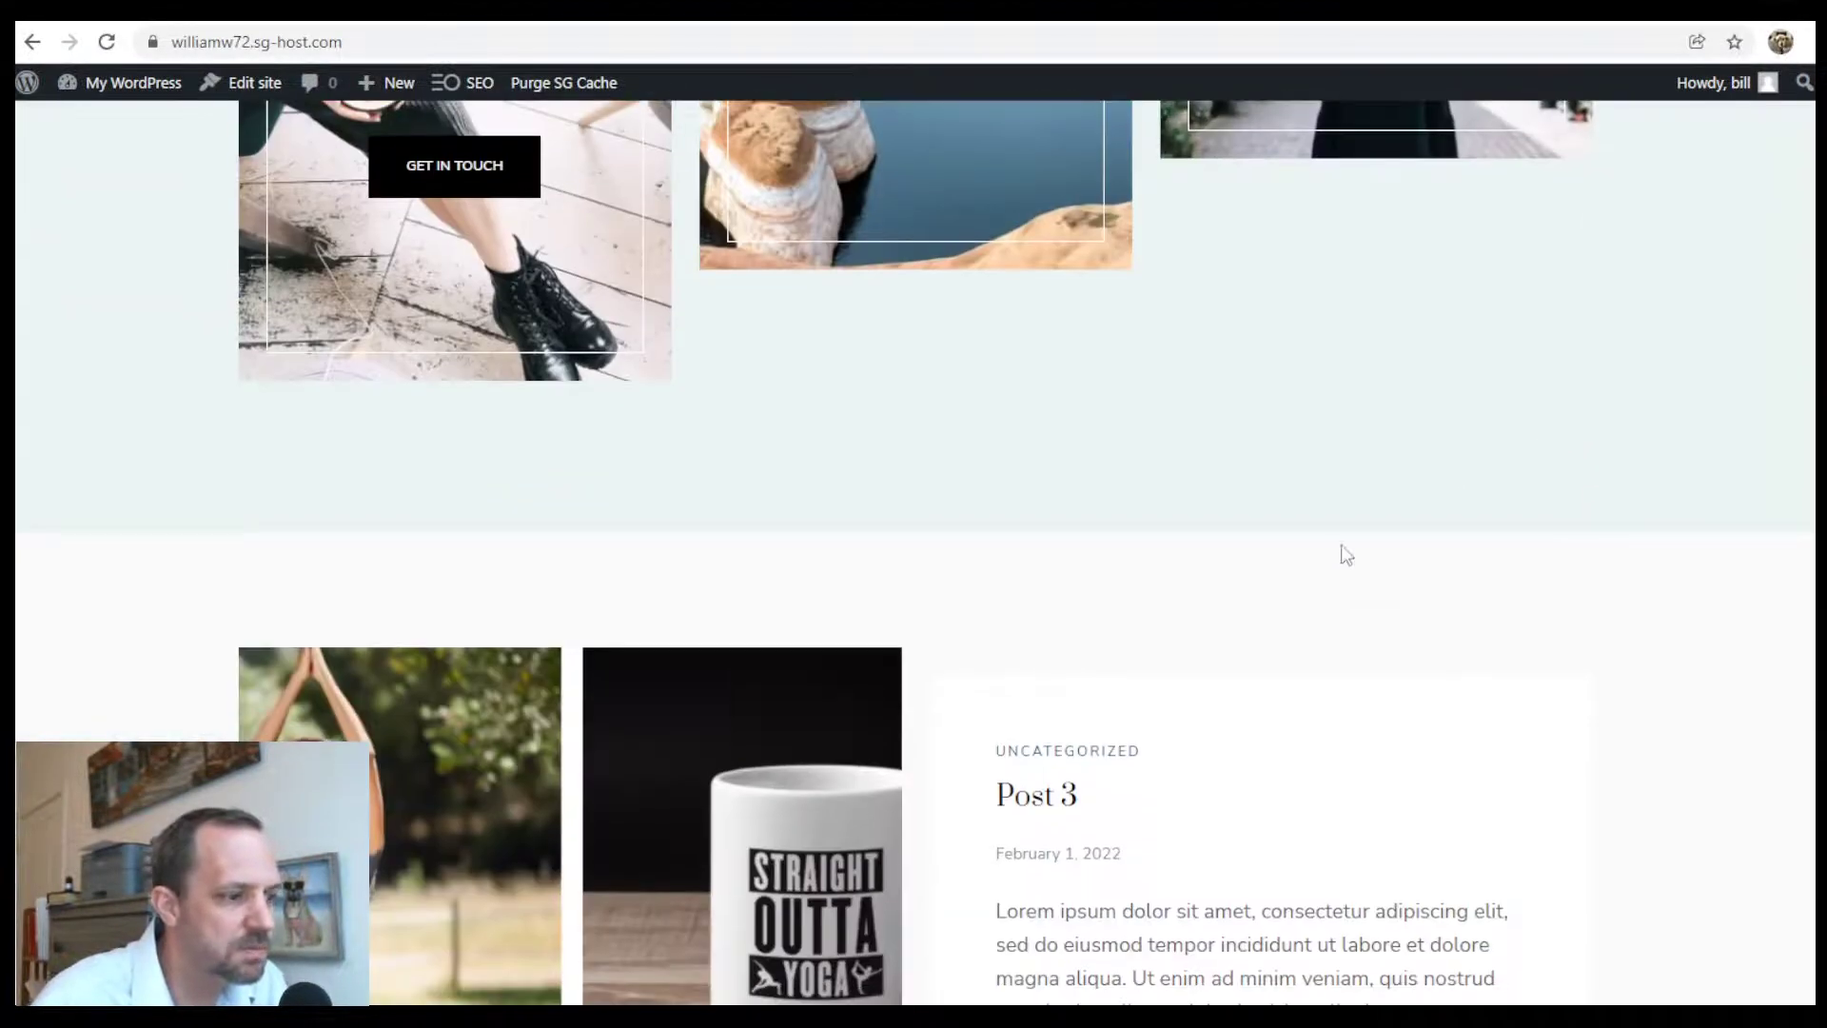
pyautogui.scroll(-3, 1337, 541)
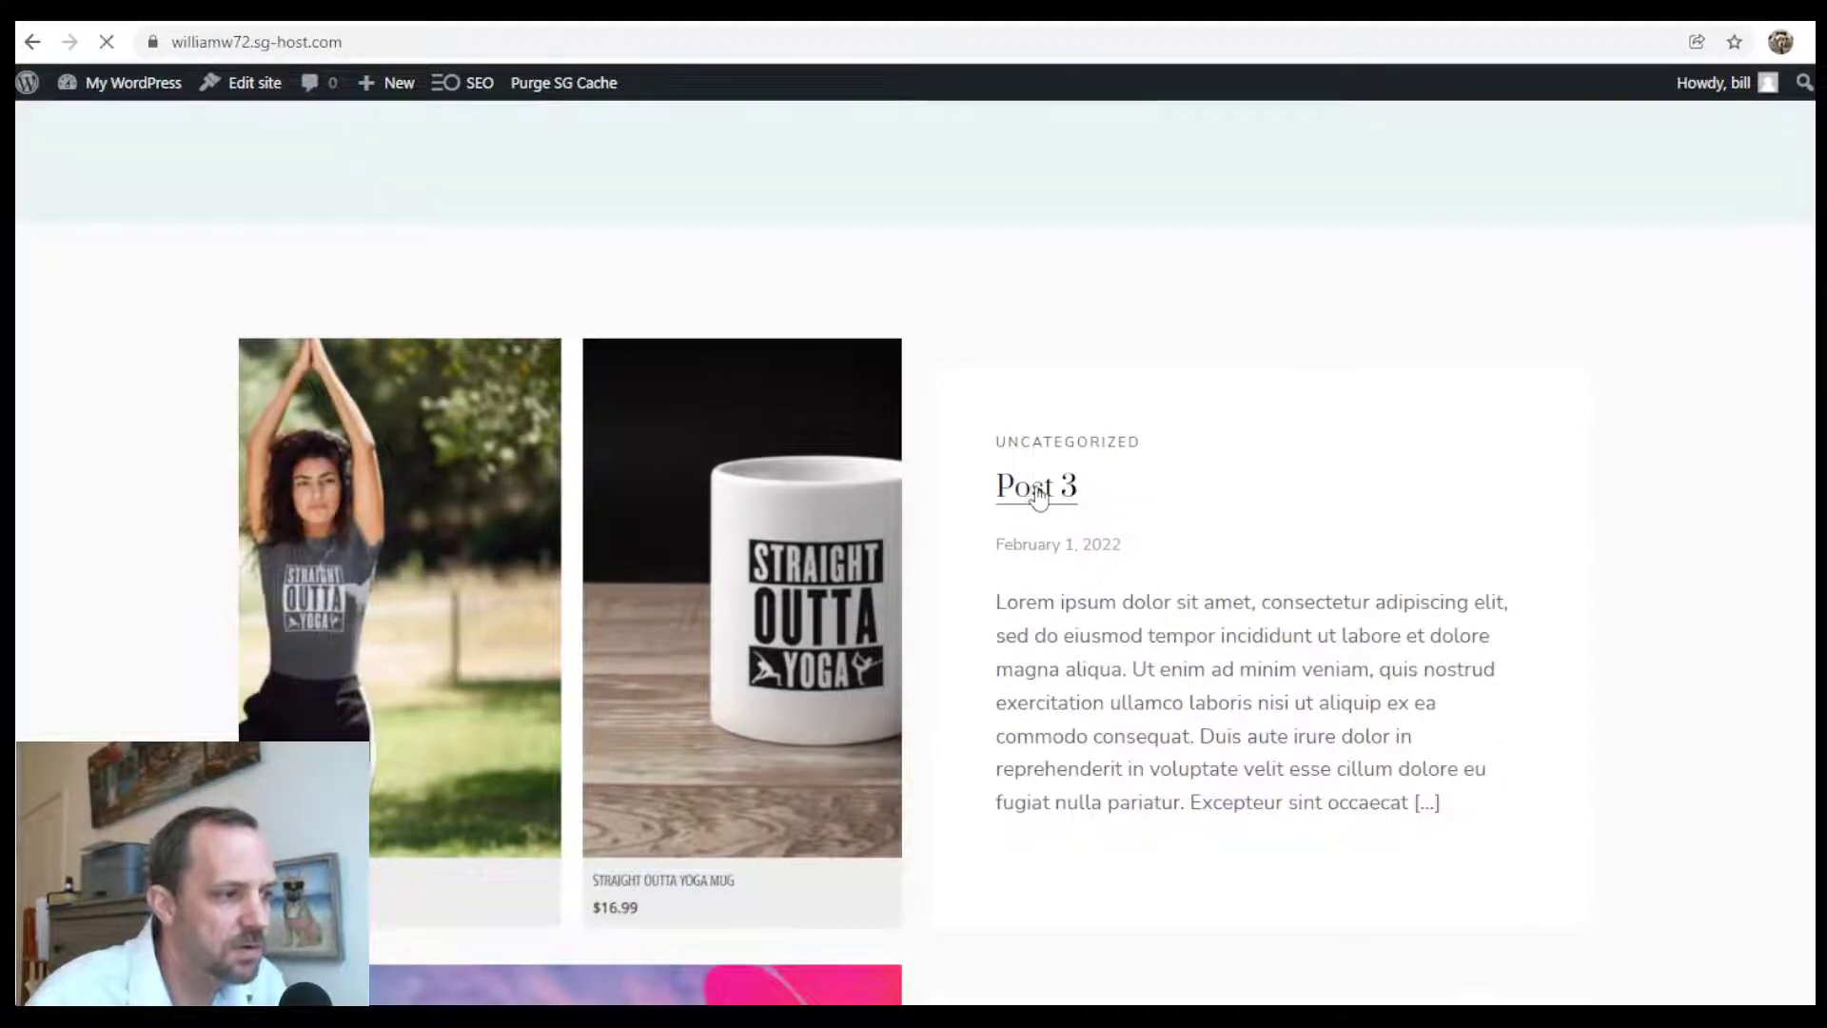
pyautogui.scroll(-15, 1036, 489)
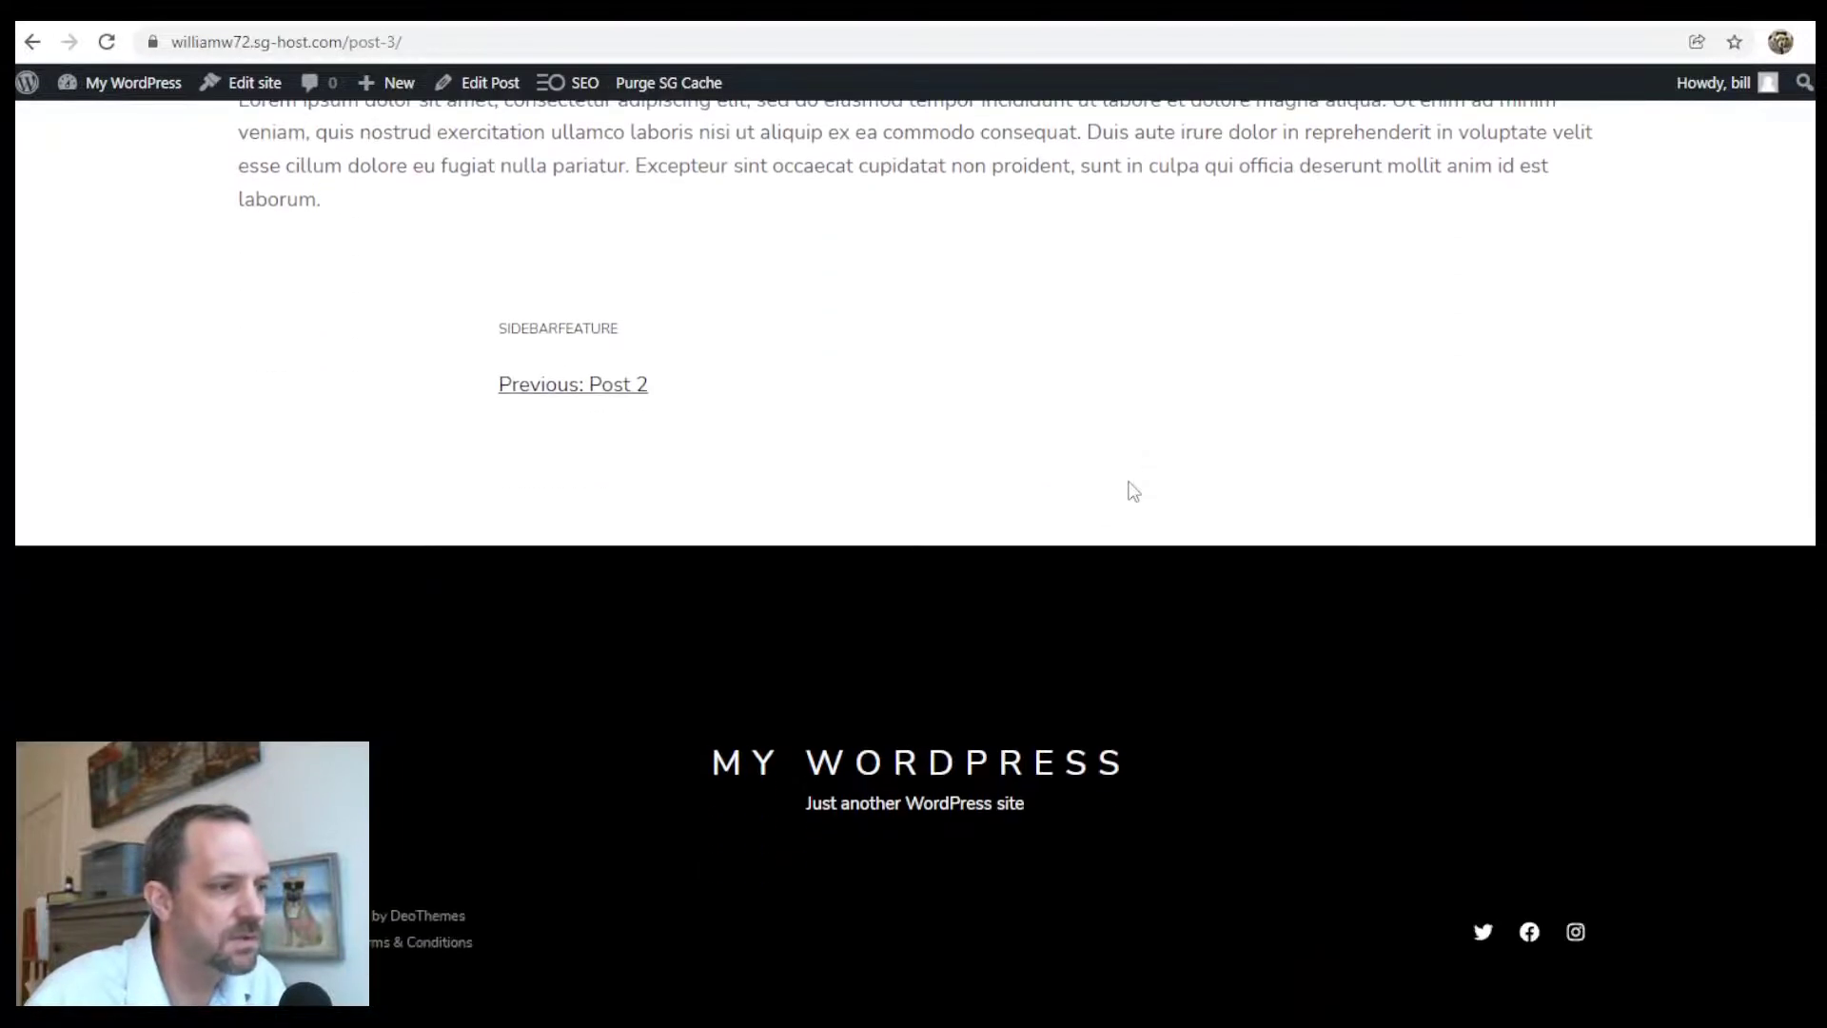
pyautogui.scroll(8, 1125, 514)
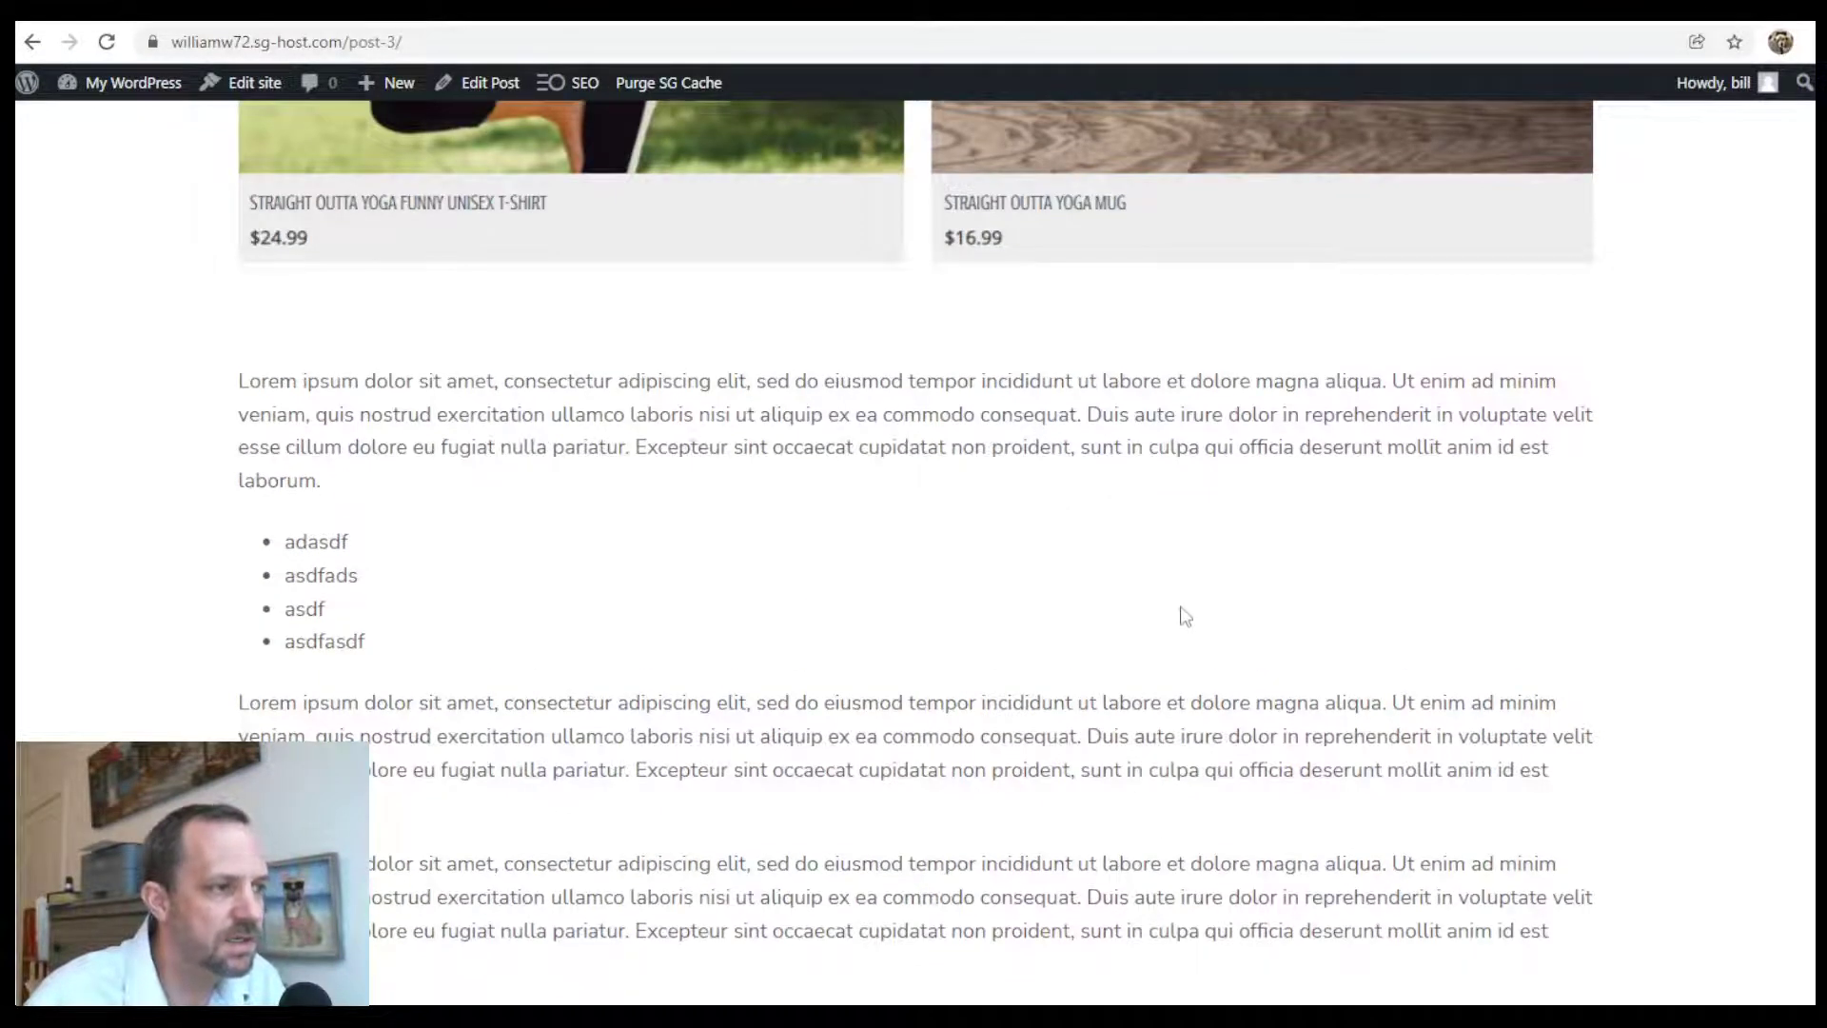
pyautogui.scroll(11, 1185, 617)
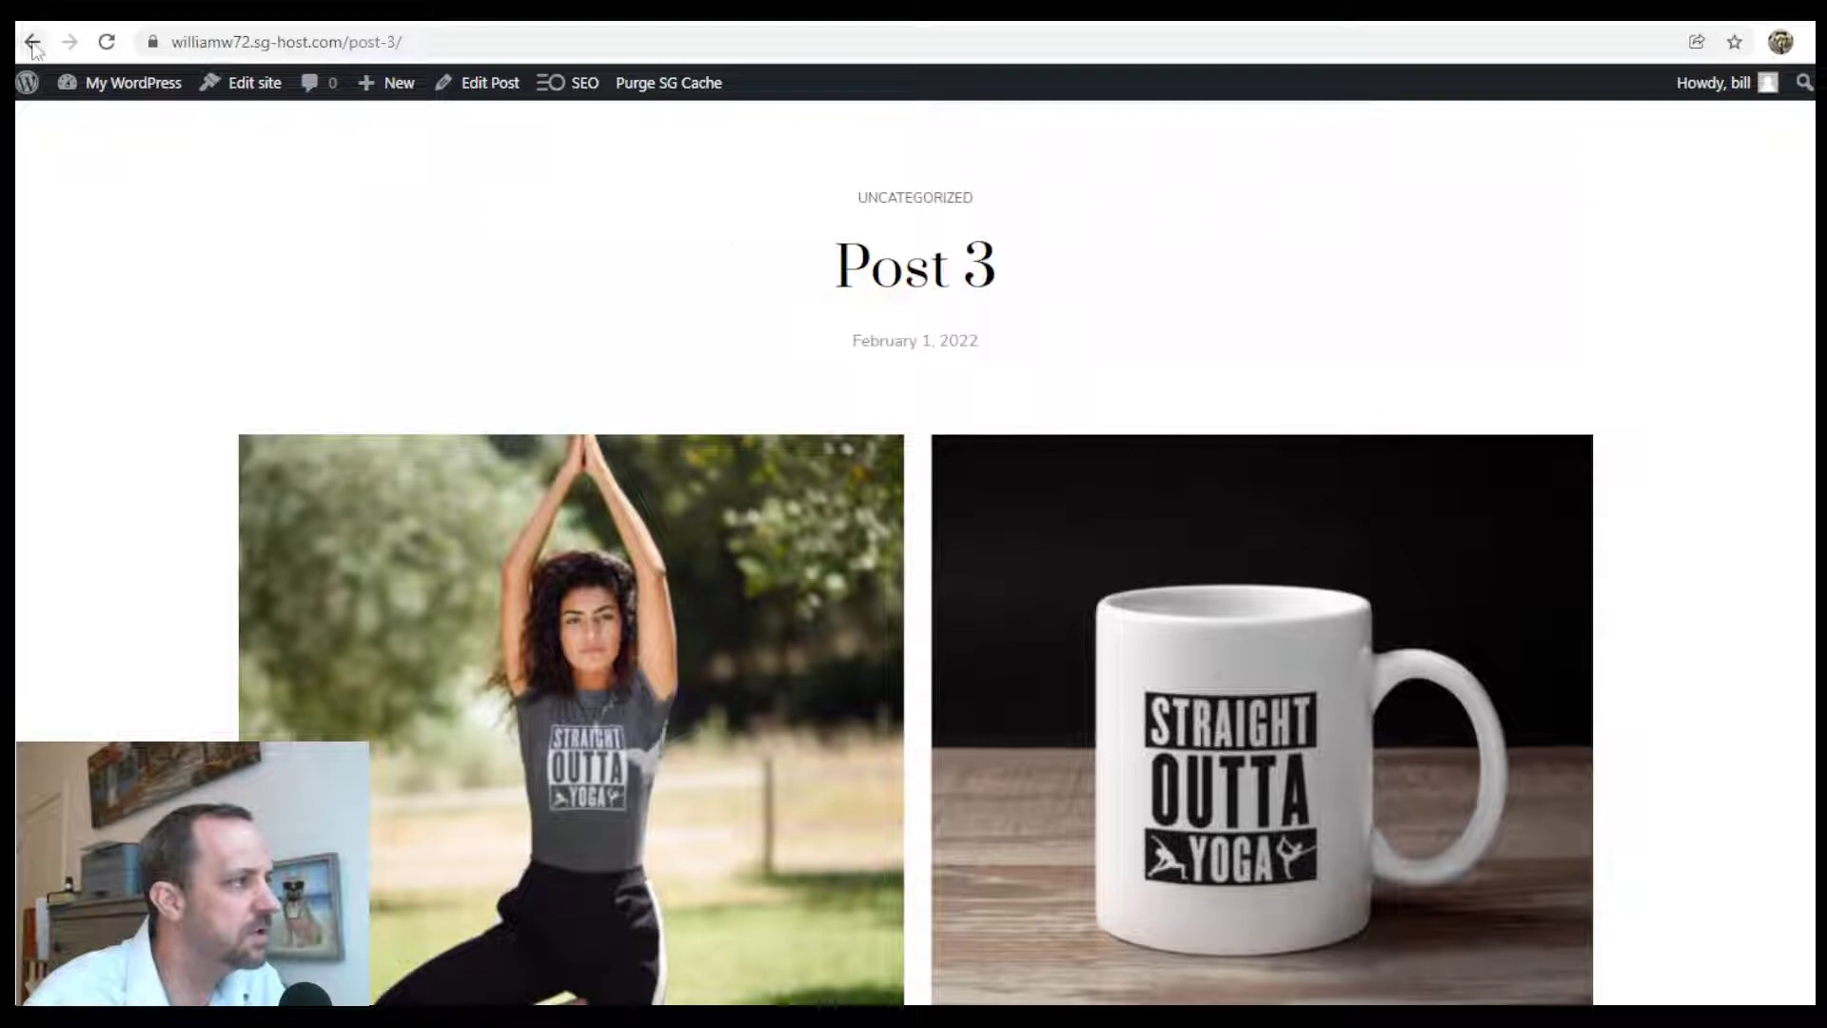
# Go back to the blog listing, then open and scroll through Post 2
pyautogui.click(33, 45)
pyautogui.scroll(-6, 1047, 600)
pyautogui.click(1042, 493)
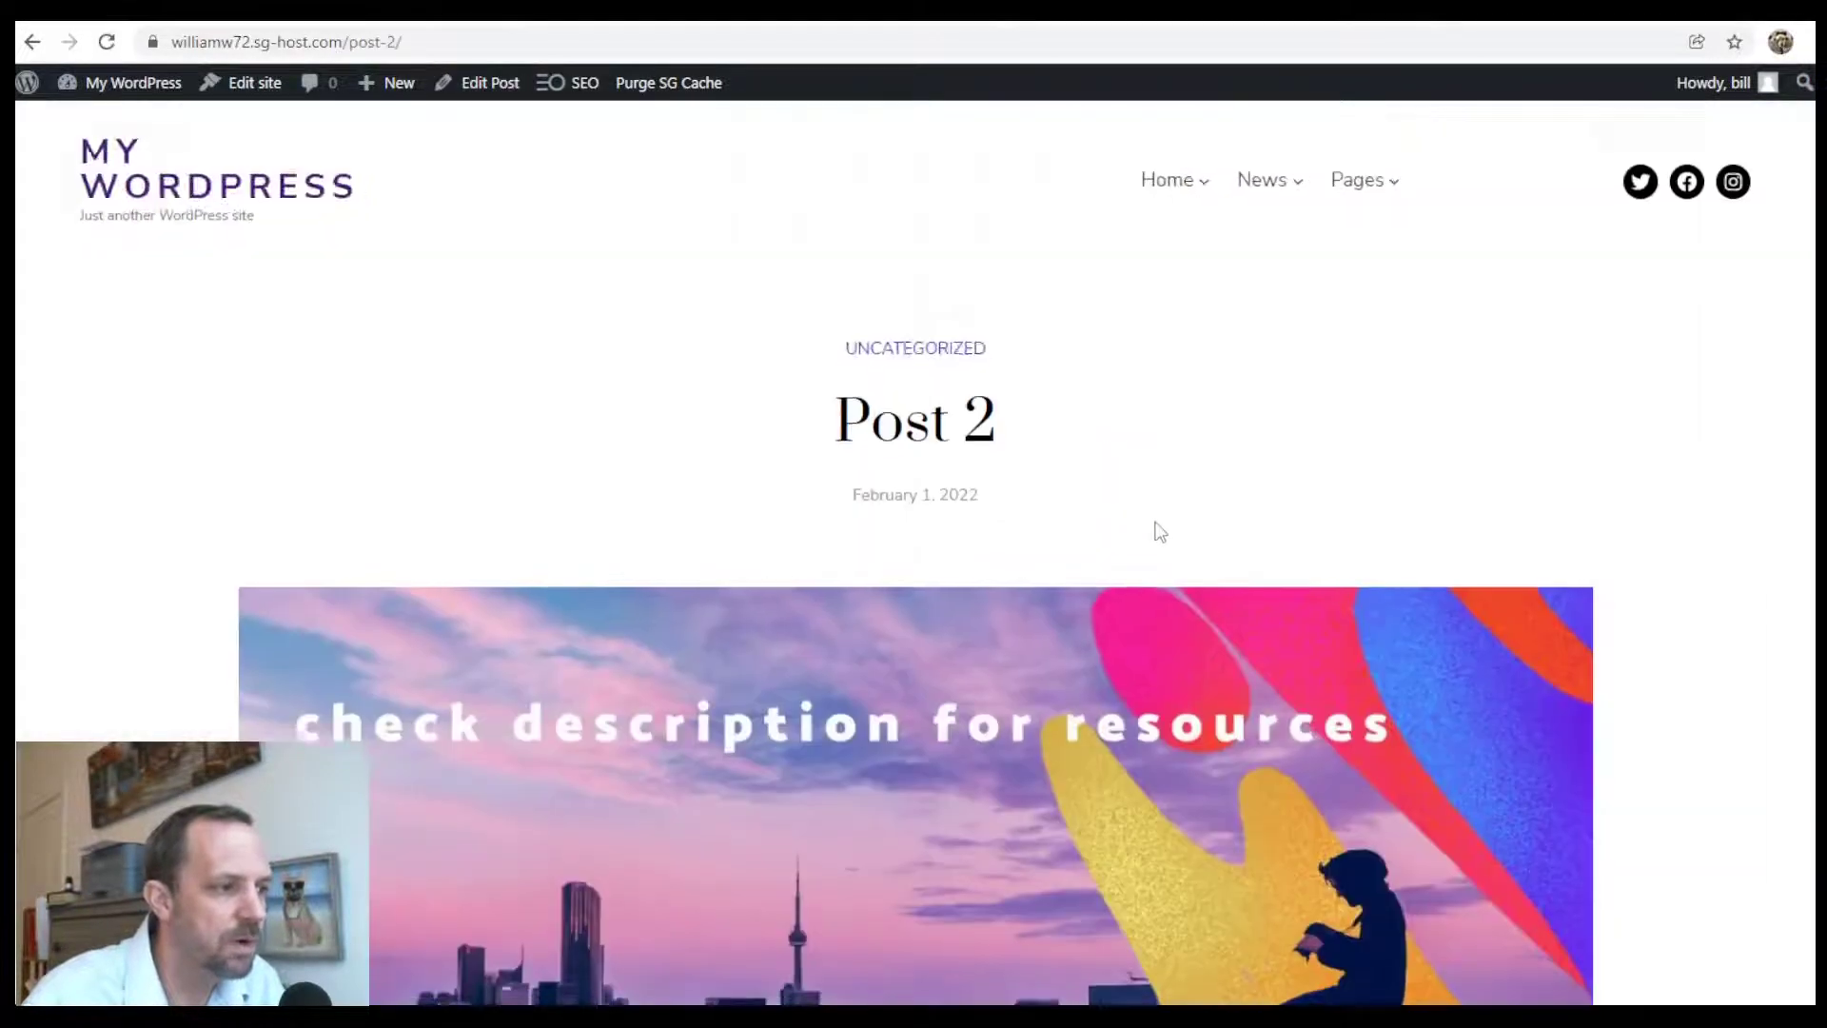
pyautogui.scroll(-15, 1166, 531)
pyautogui.scroll(7, 1173, 531)
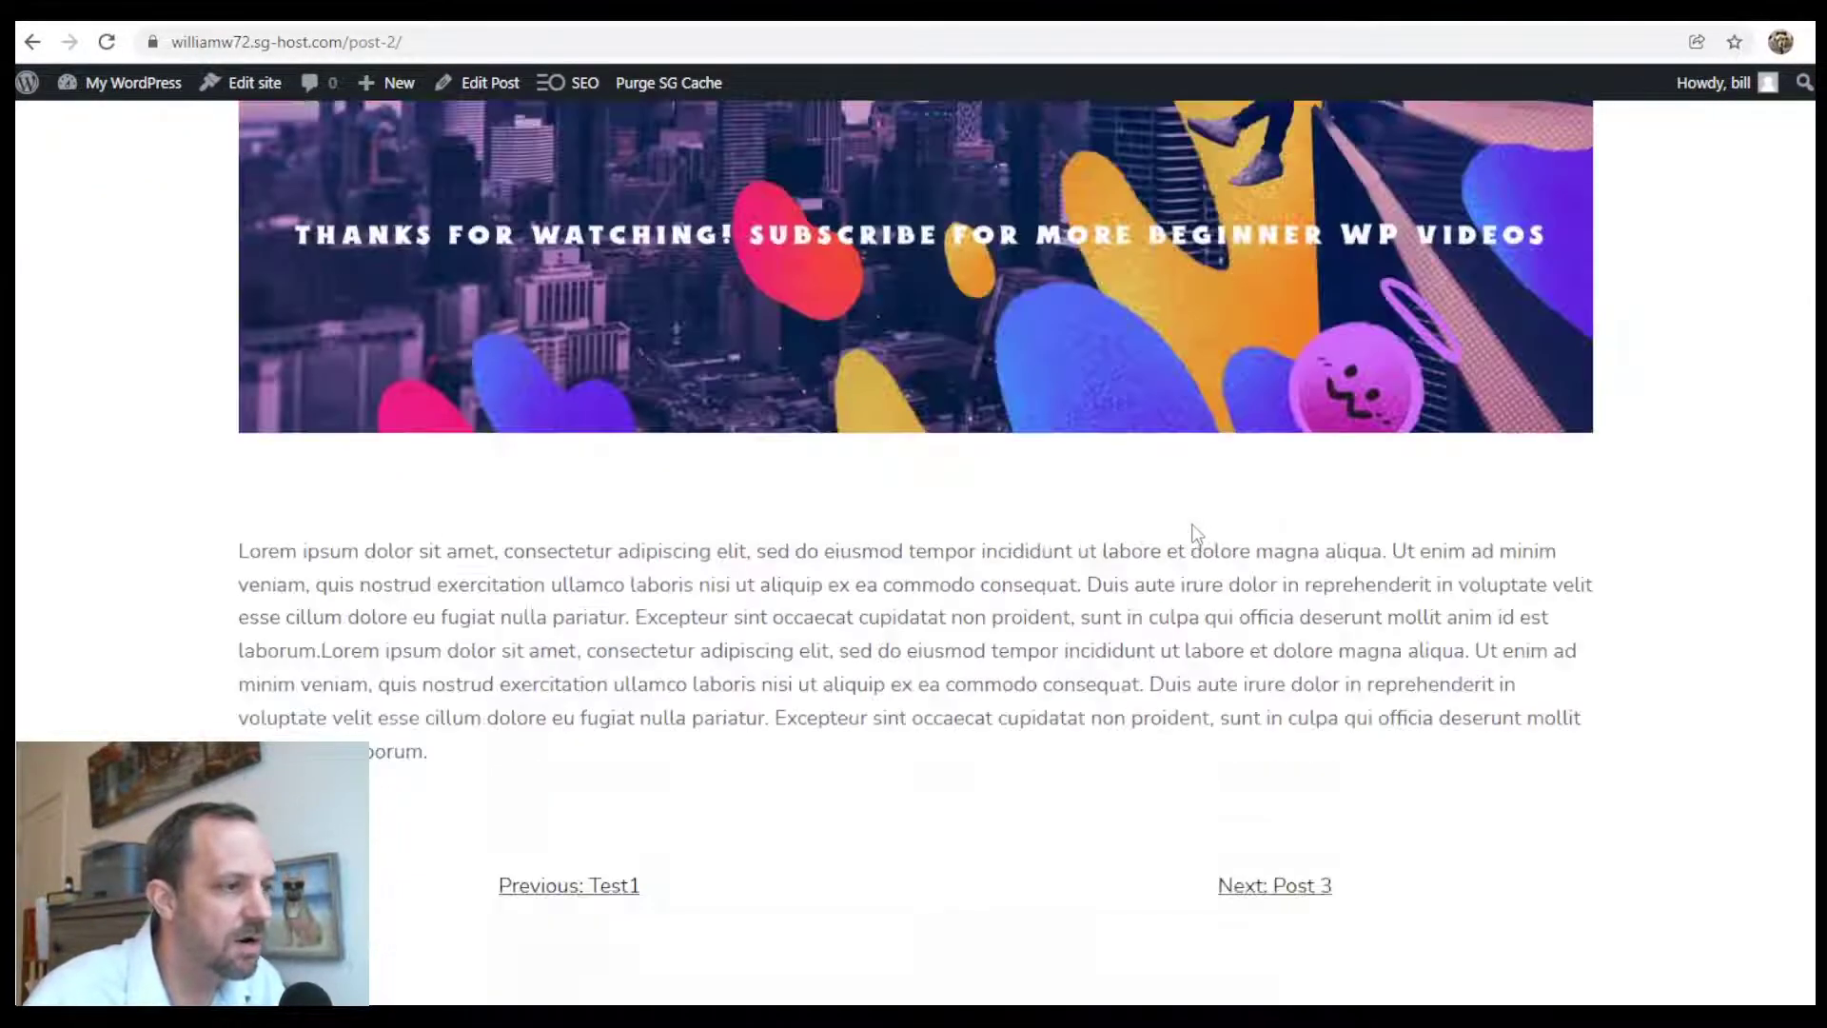
pyautogui.scroll(3, 1197, 533)
pyautogui.scroll(6, 1211, 624)
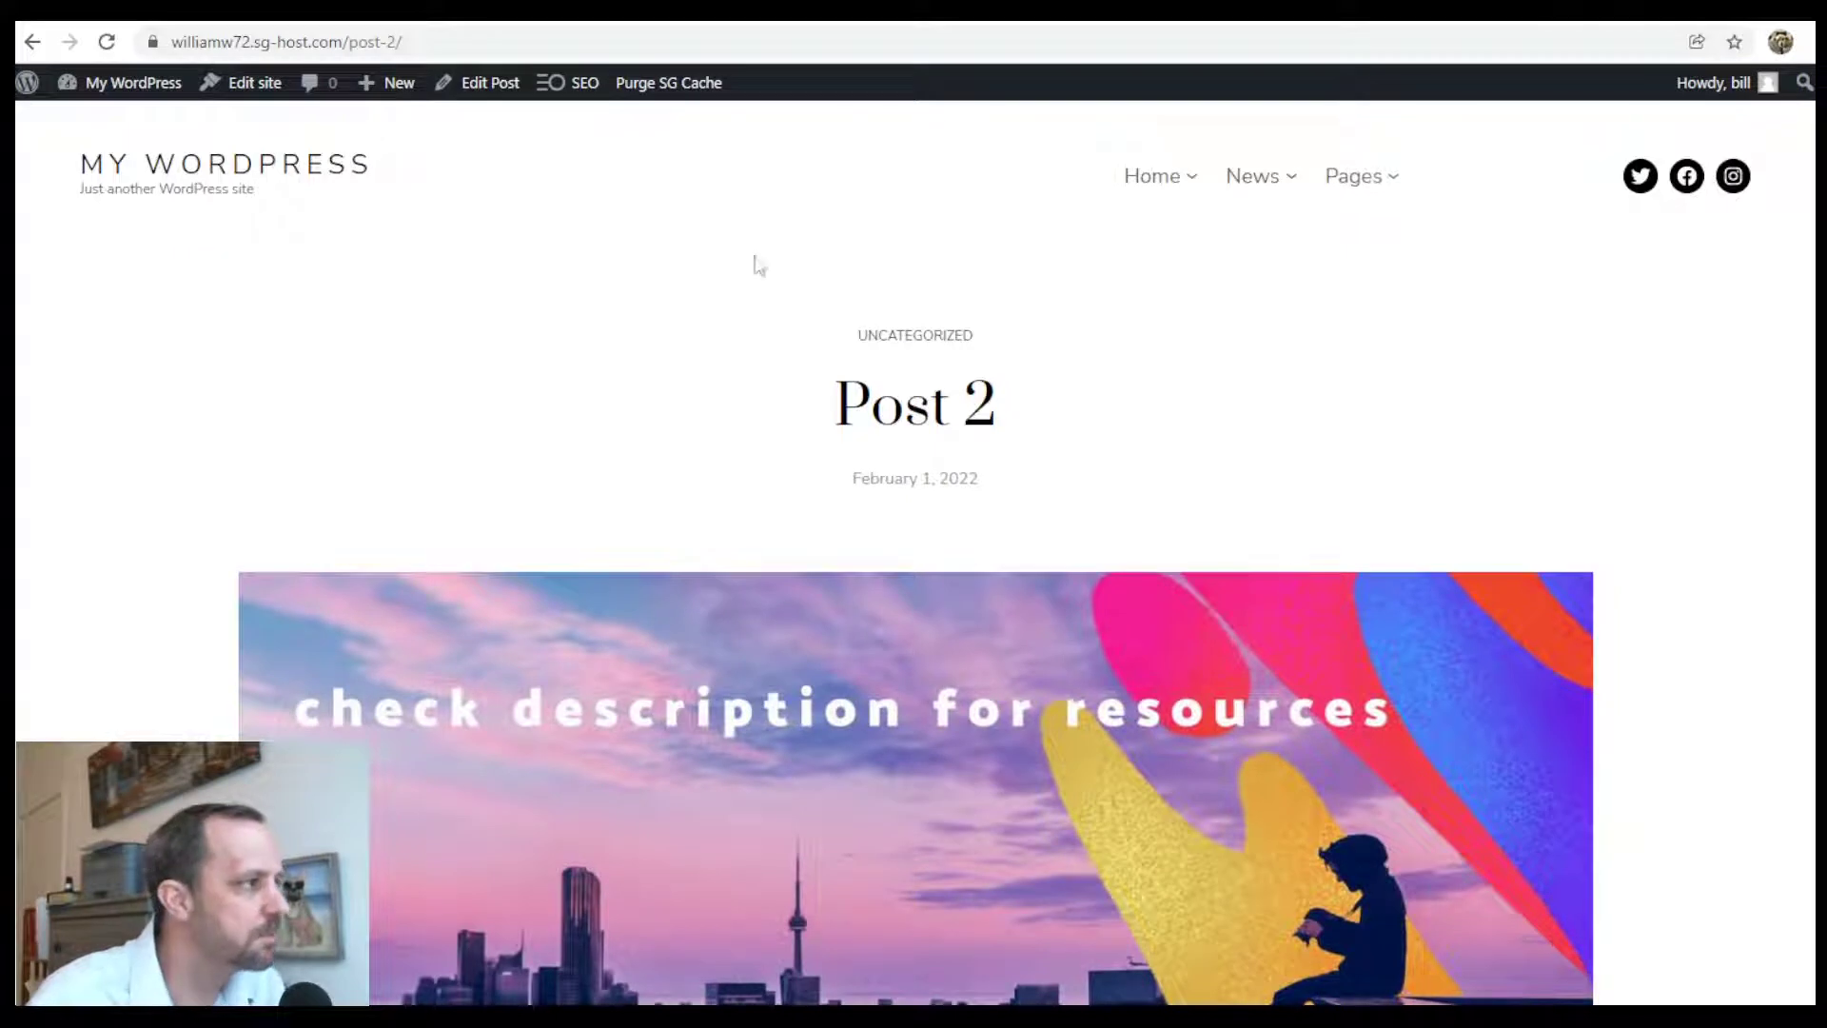
pyautogui.moveTo(124, 82)
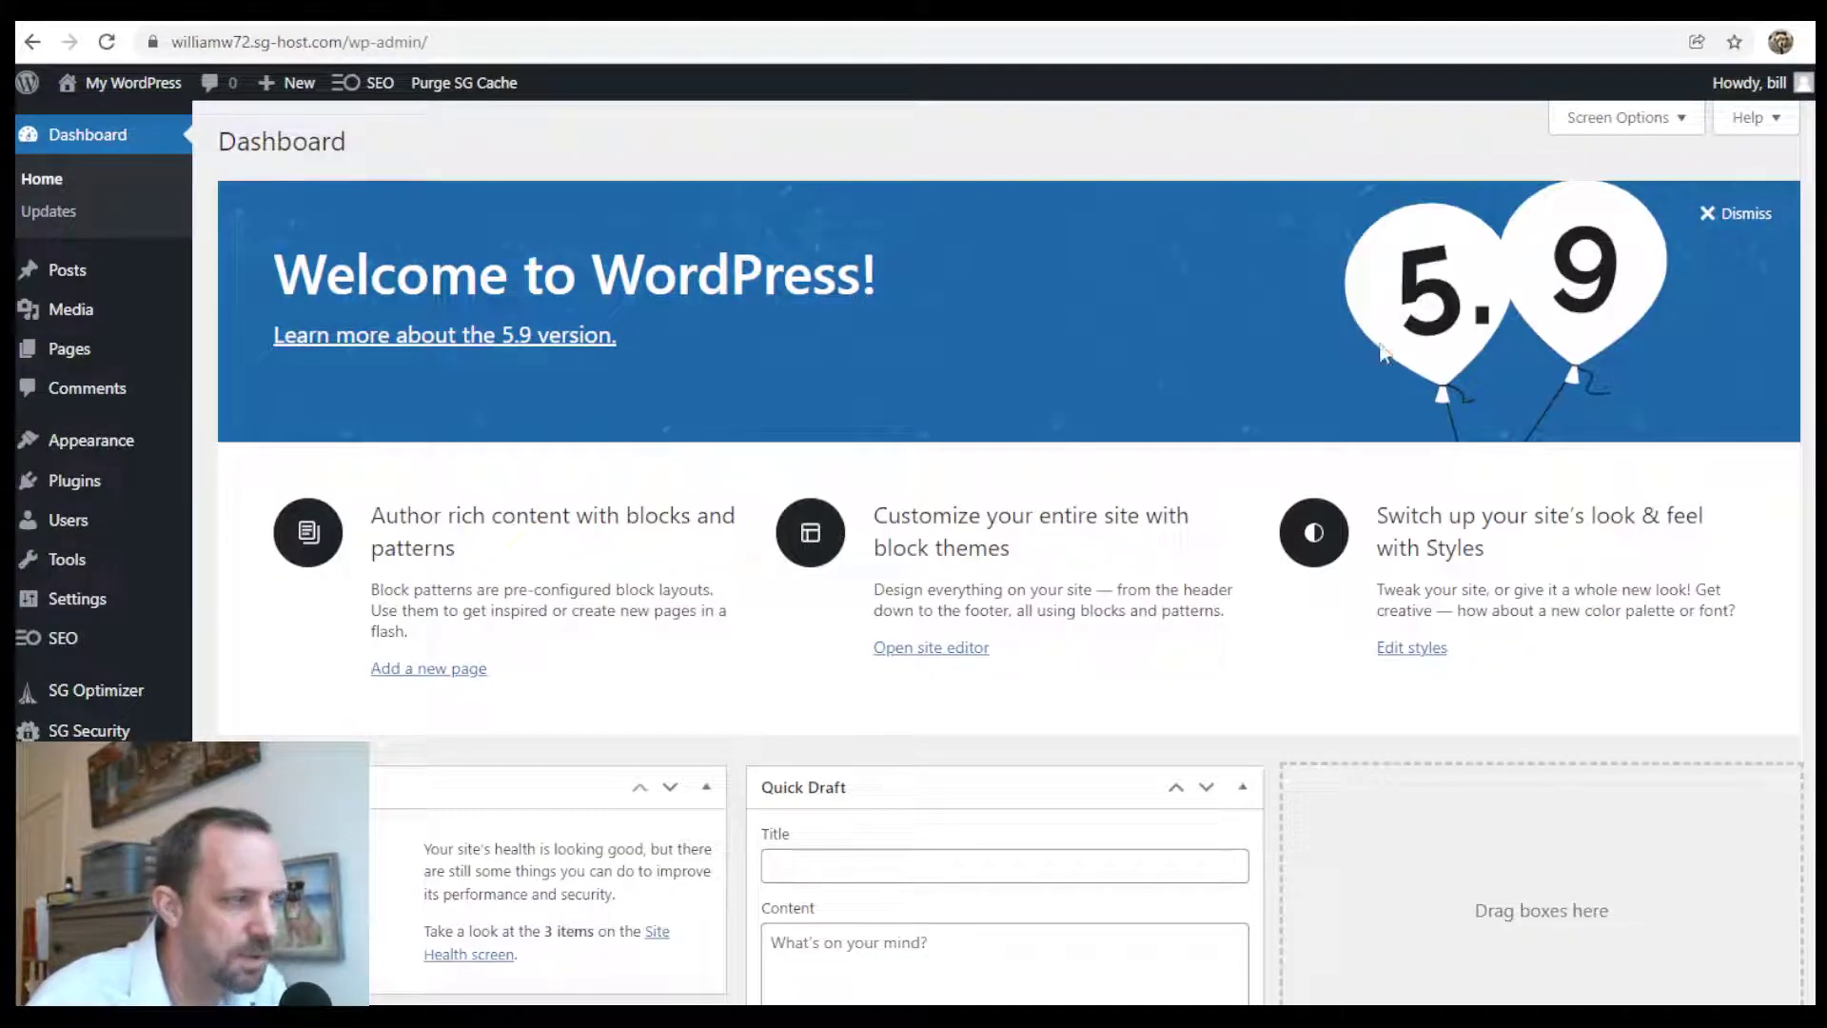
# Open the Site Editor via Appearance > Editor and reveal its navigation panel
pyautogui.moveTo(96, 443)
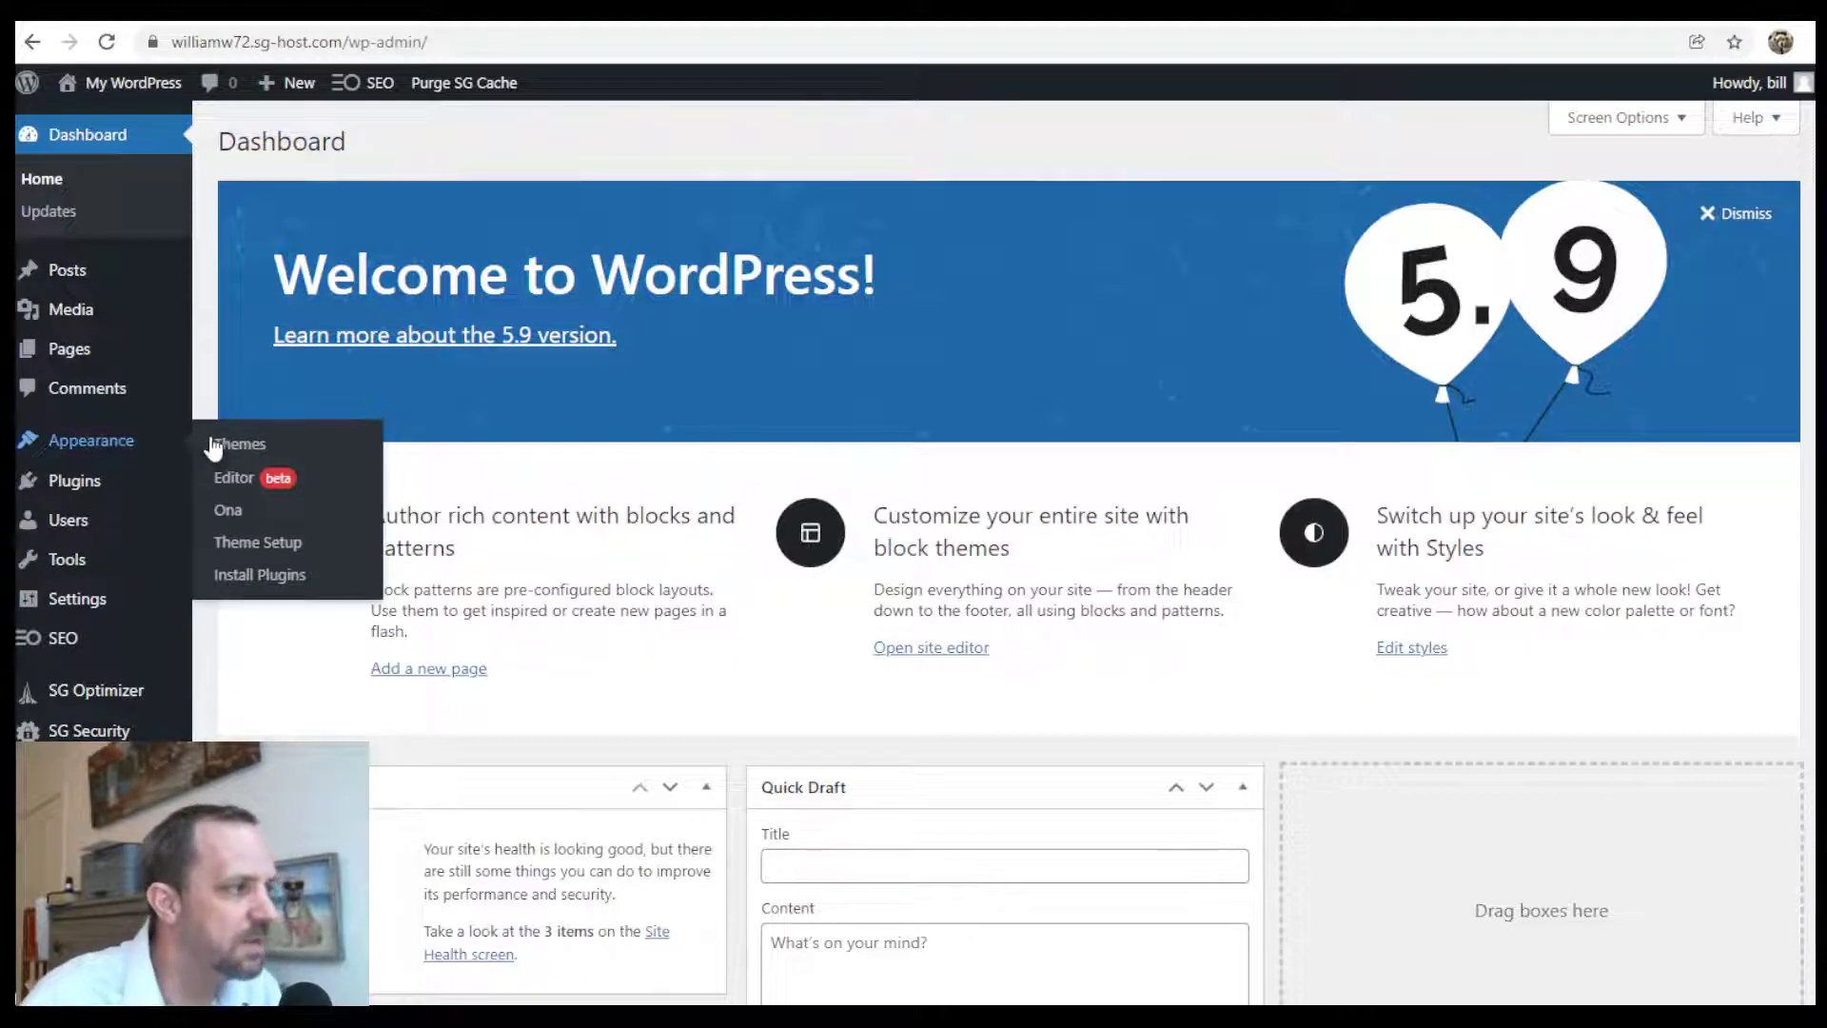
pyautogui.click(248, 488)
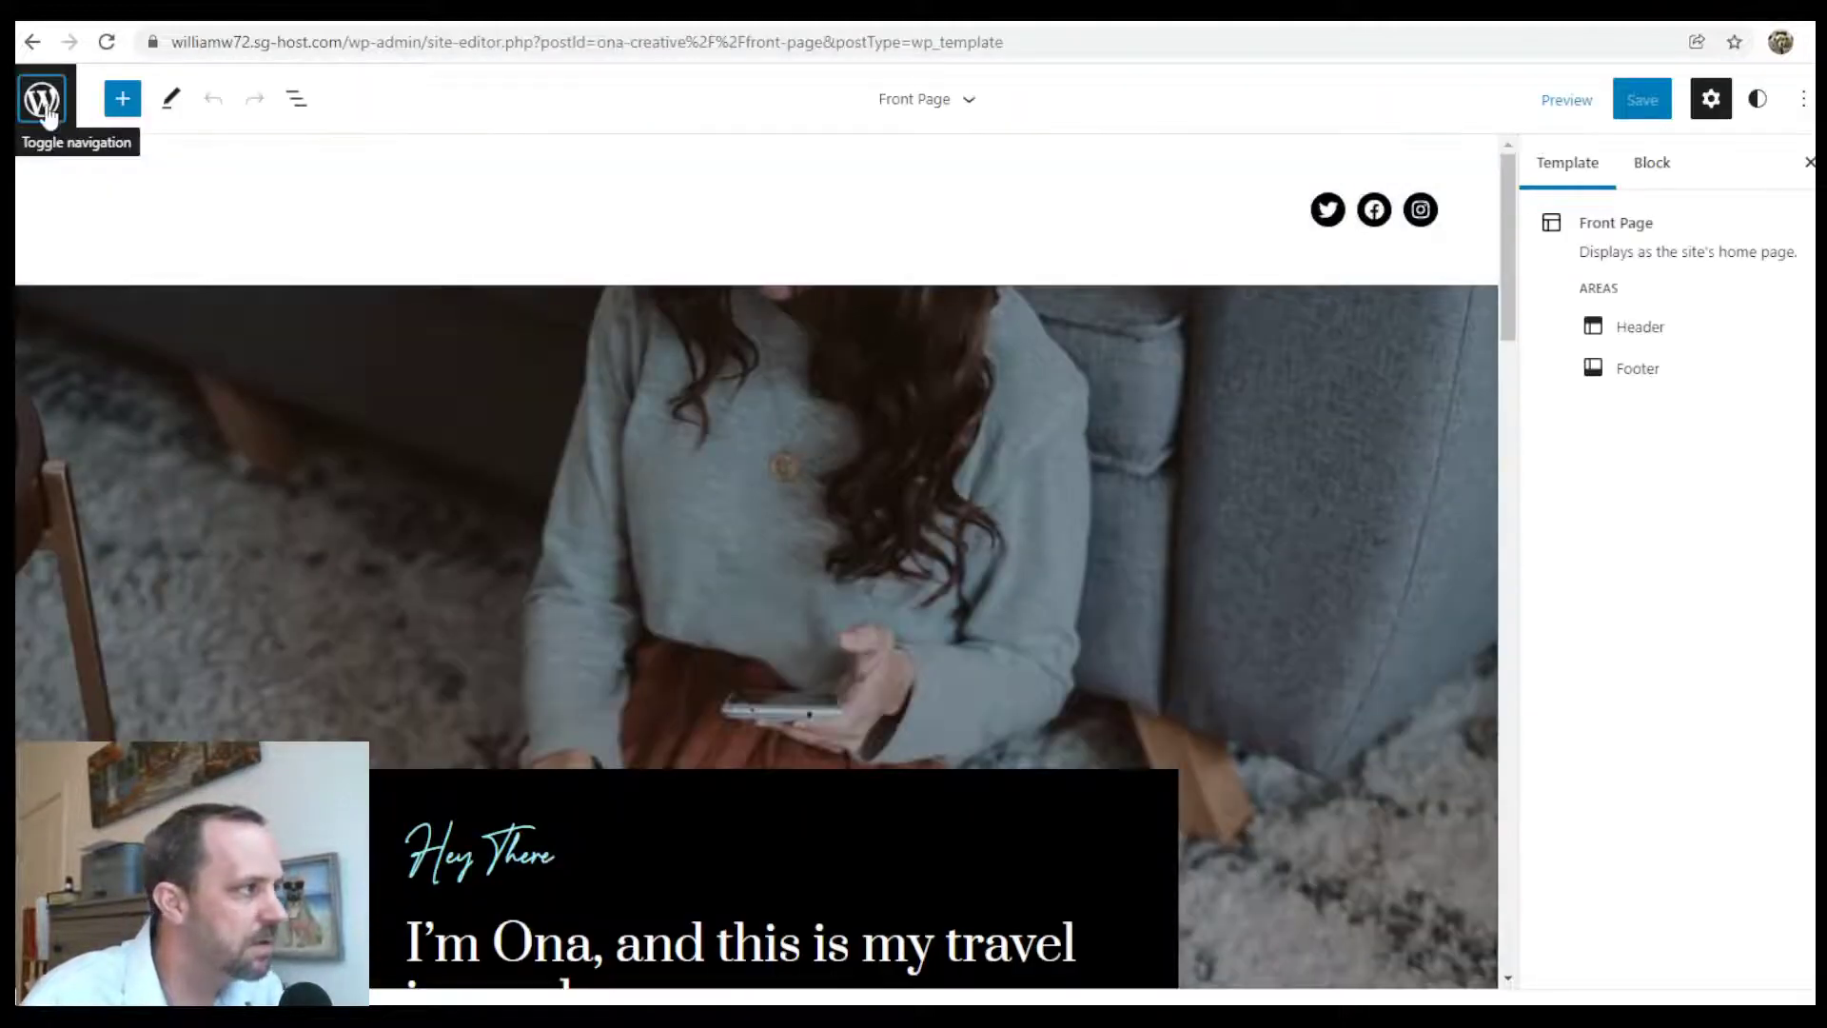
pyautogui.click(42, 99)
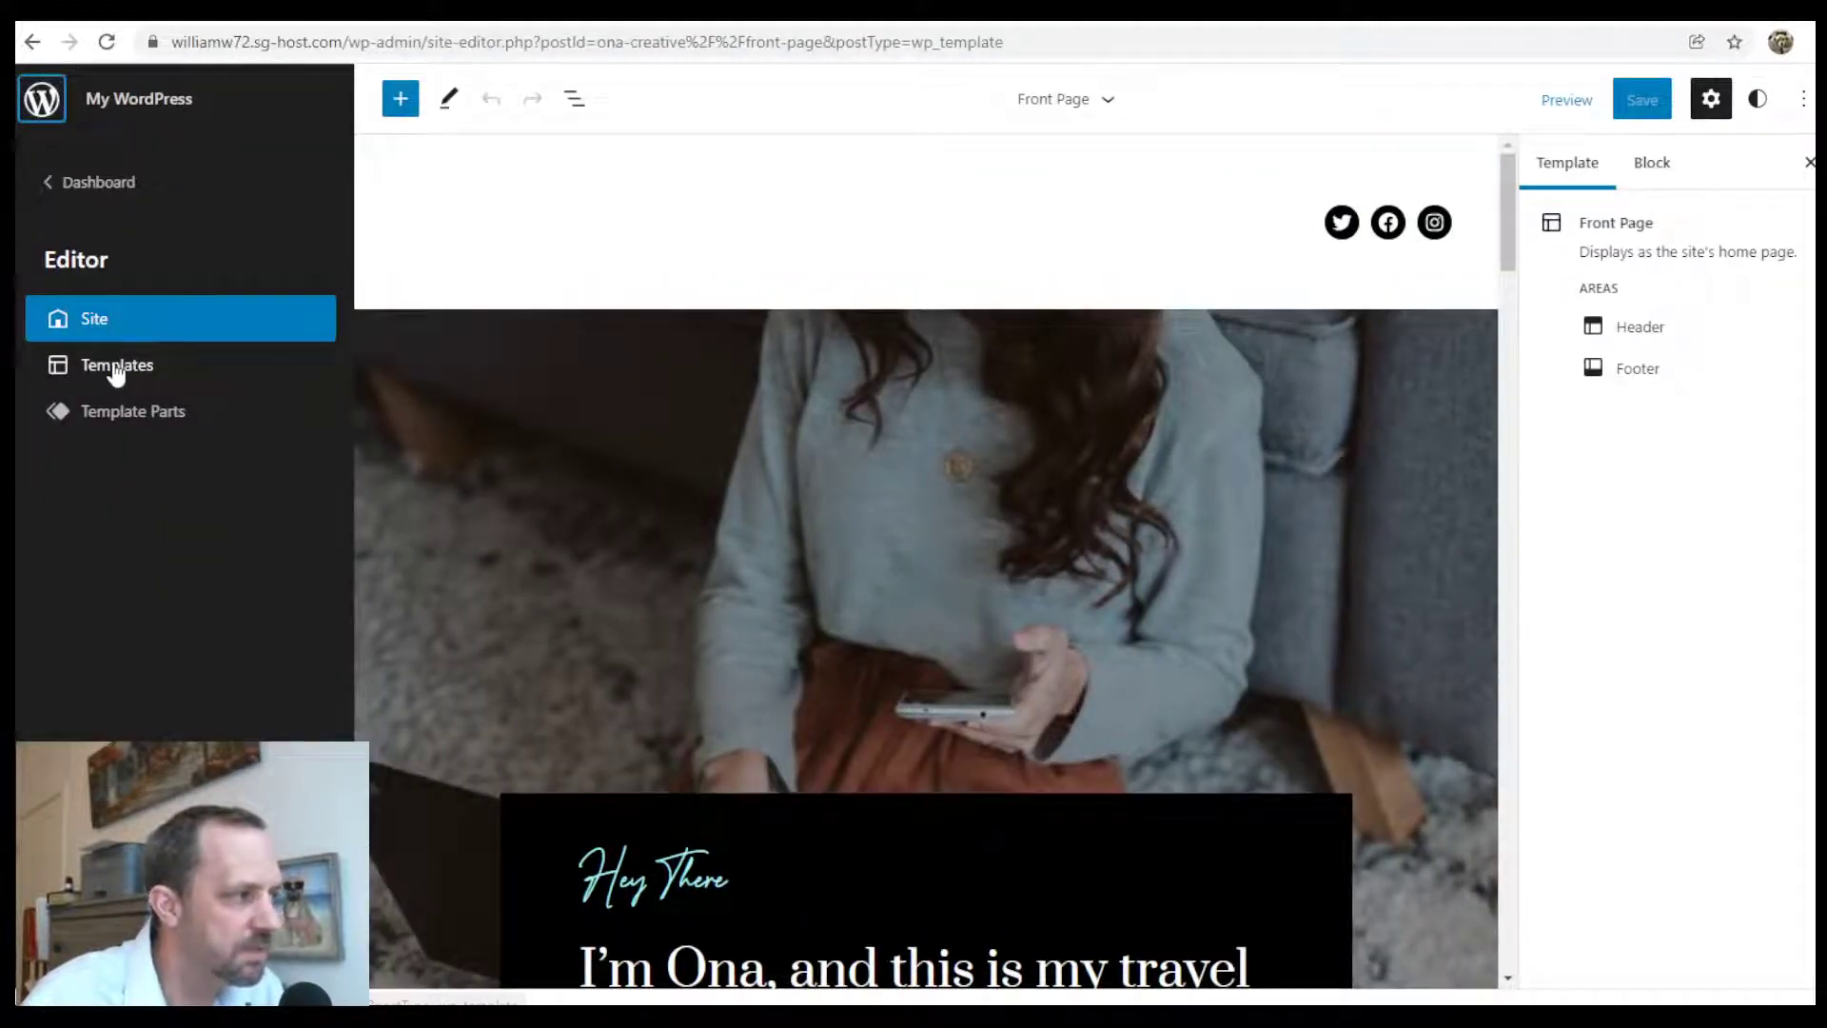
# Abandon a new 'sidebar' template part and open the existing sidebar part instead
pyautogui.click(134, 418)
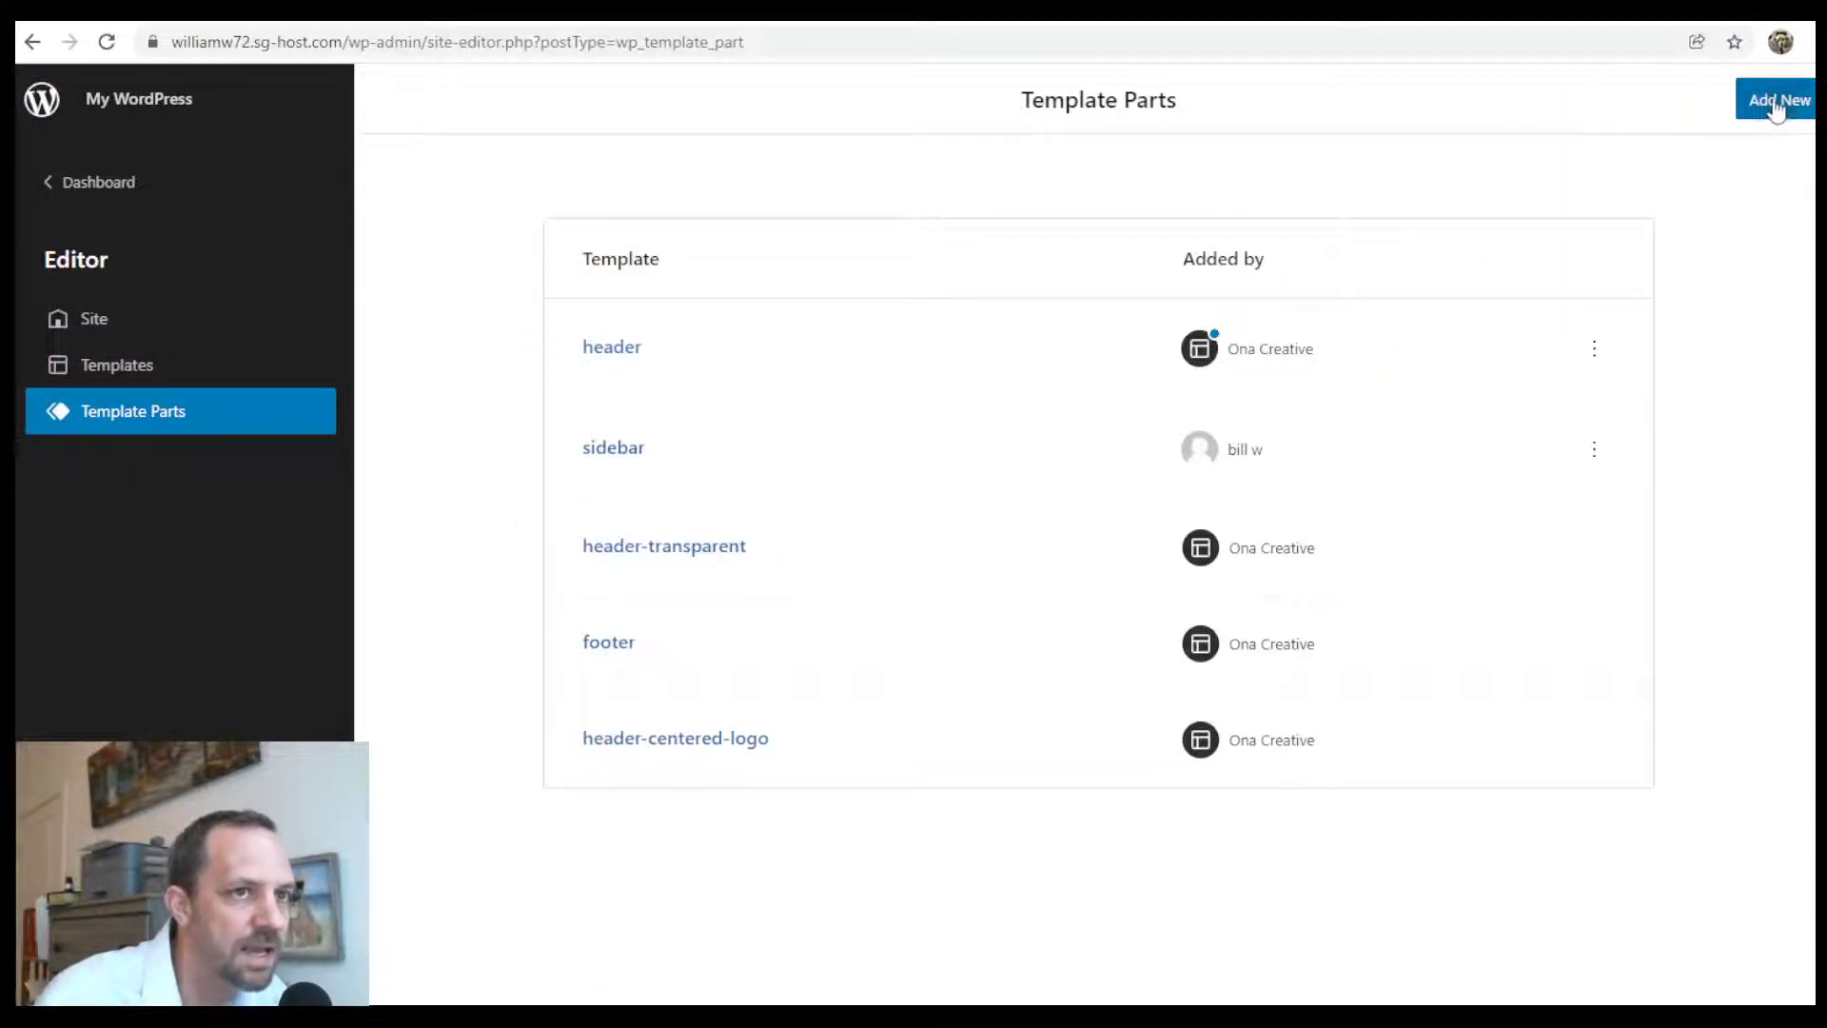
pyautogui.click(1748, 111)
pyautogui.click(842, 402)
pyautogui.write('sidebar')
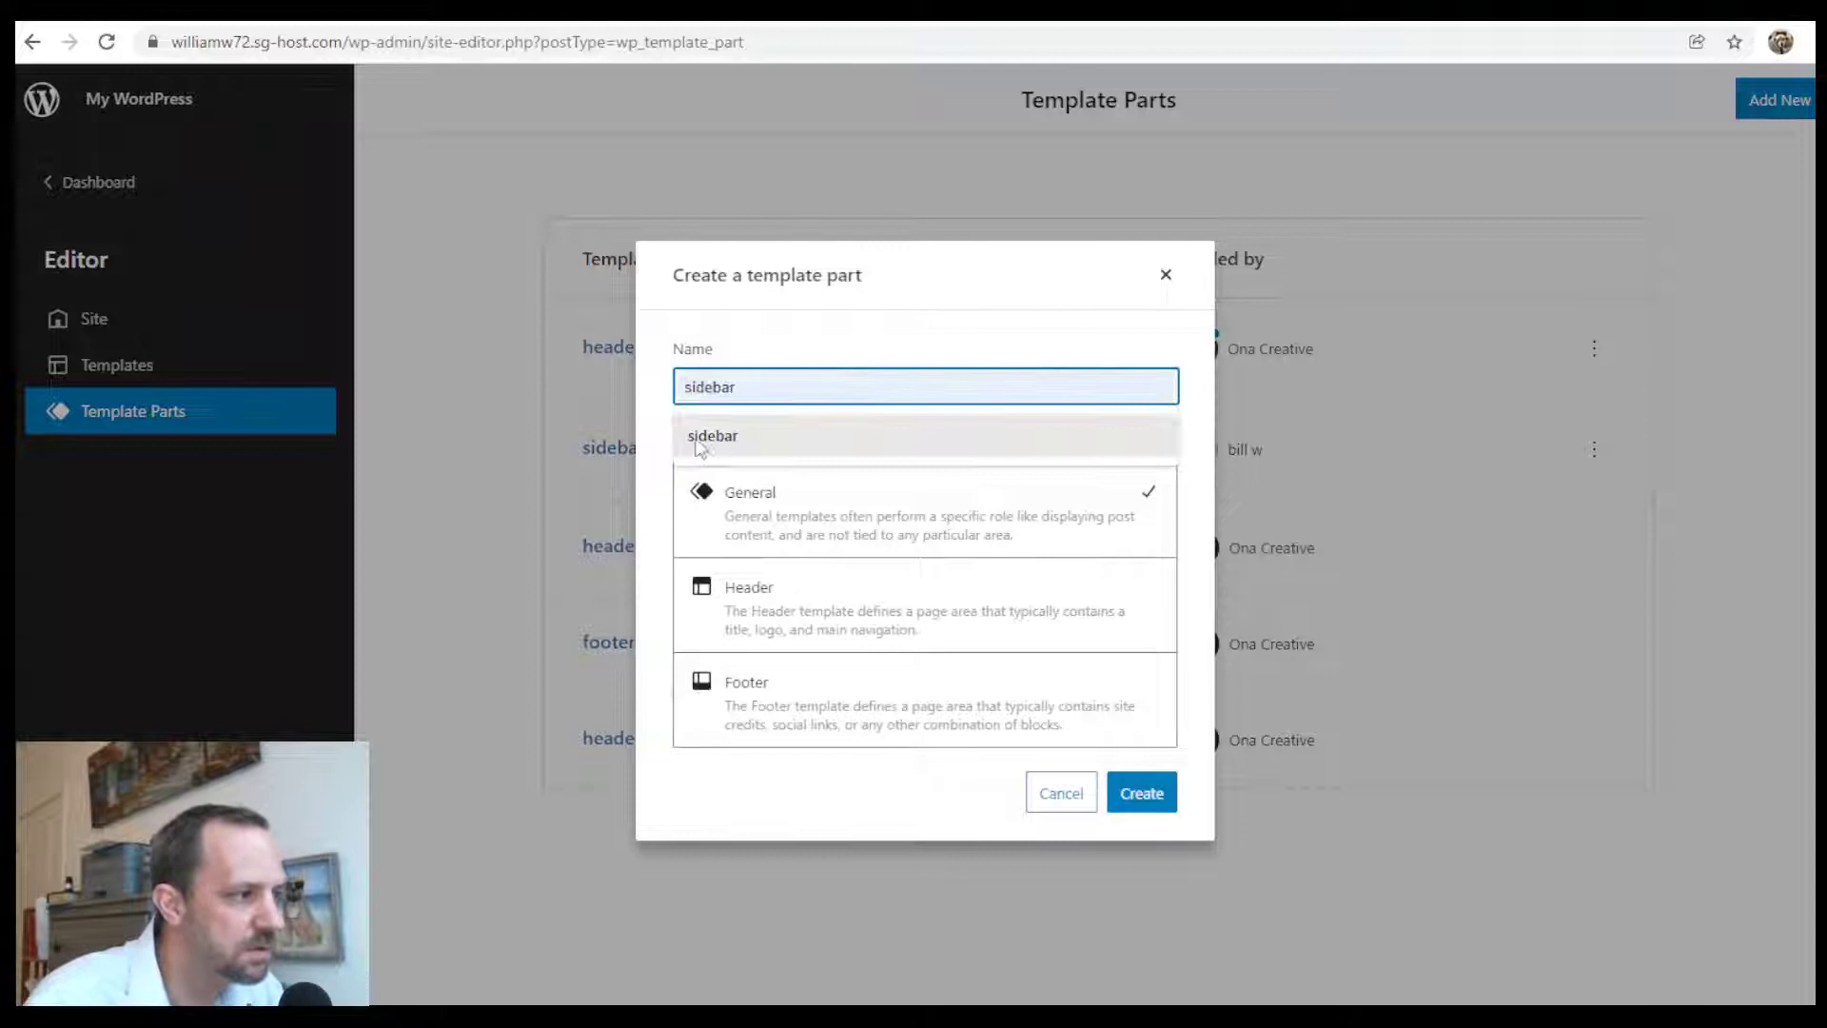
pyautogui.click(693, 436)
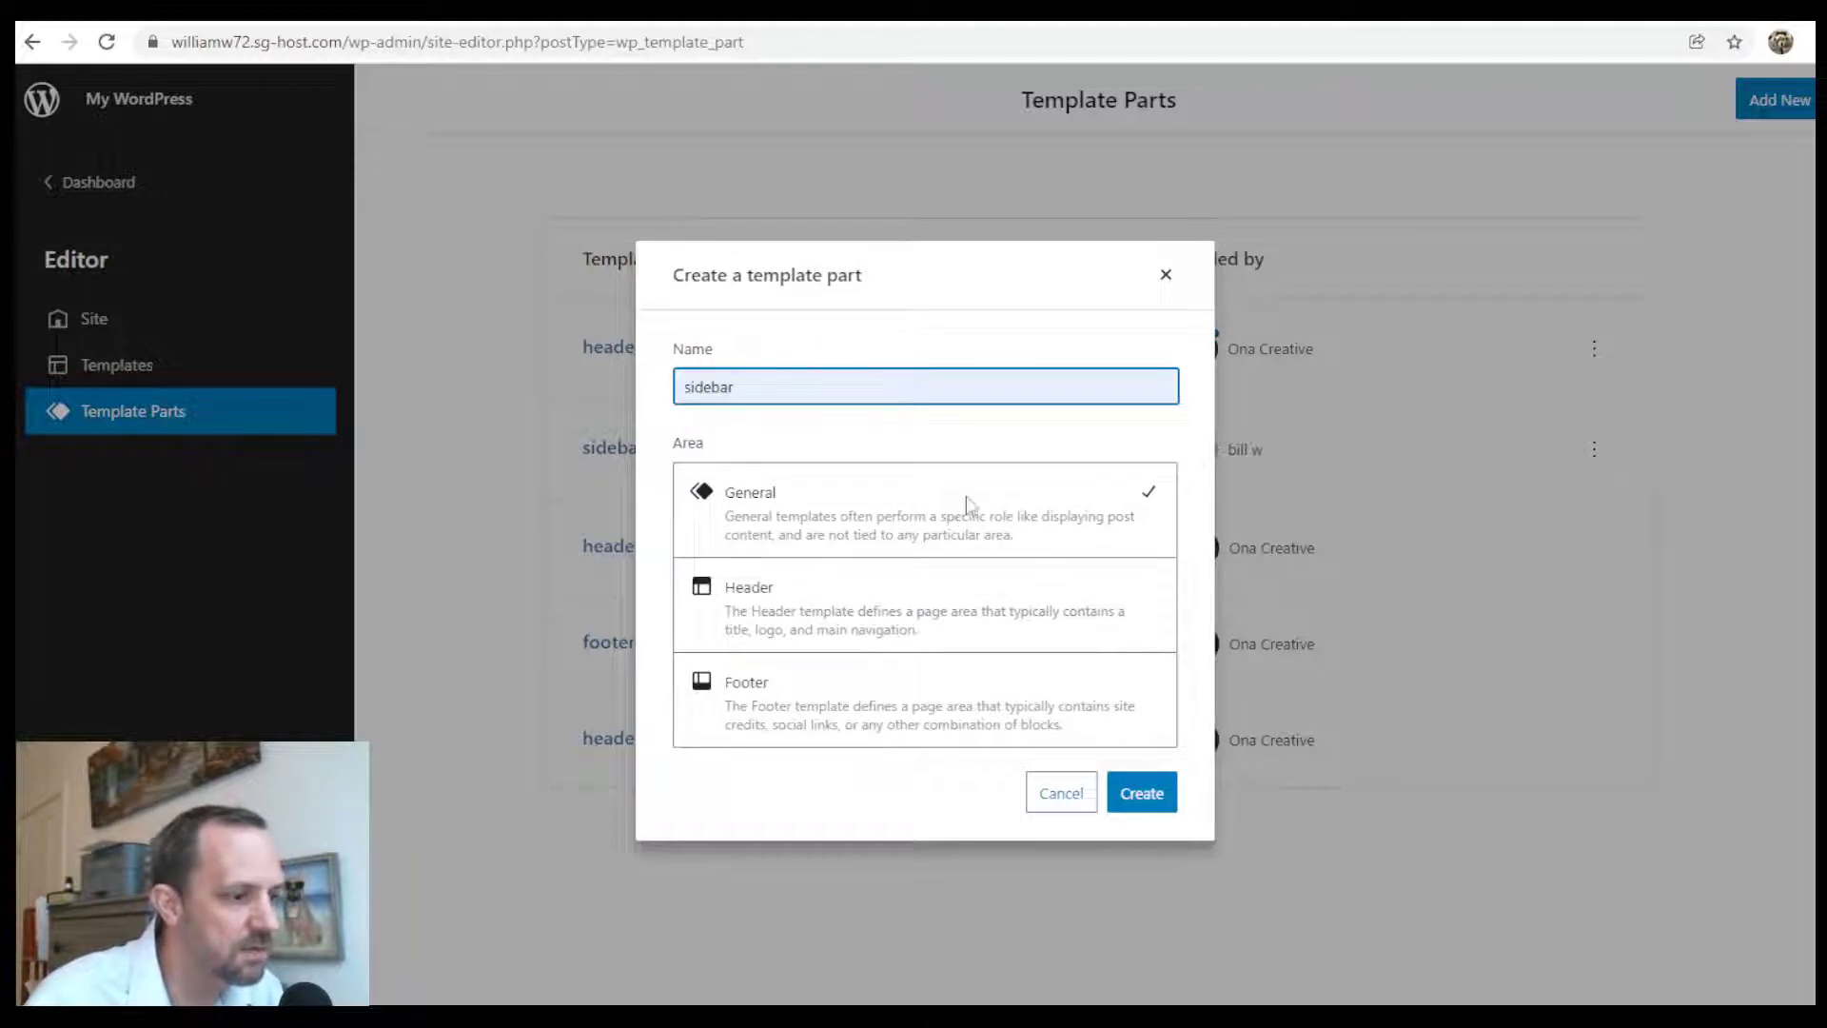
pyautogui.click(1061, 798)
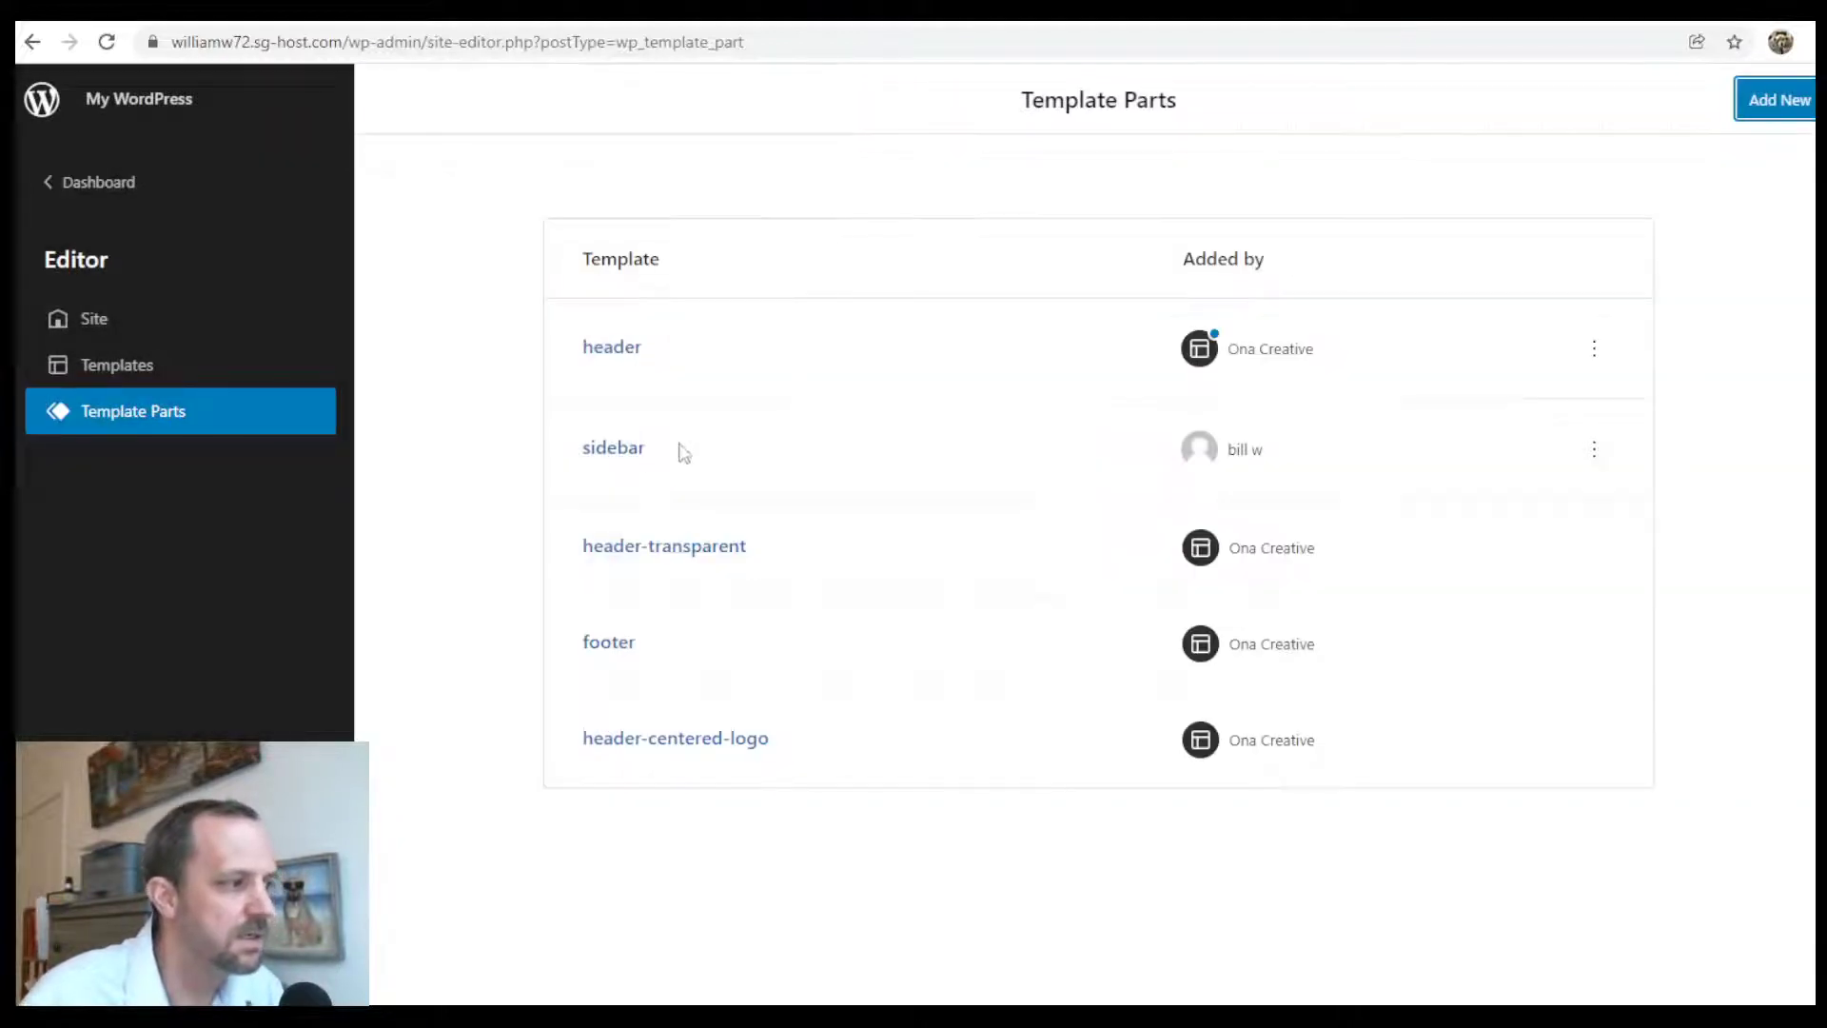
pyautogui.click(609, 448)
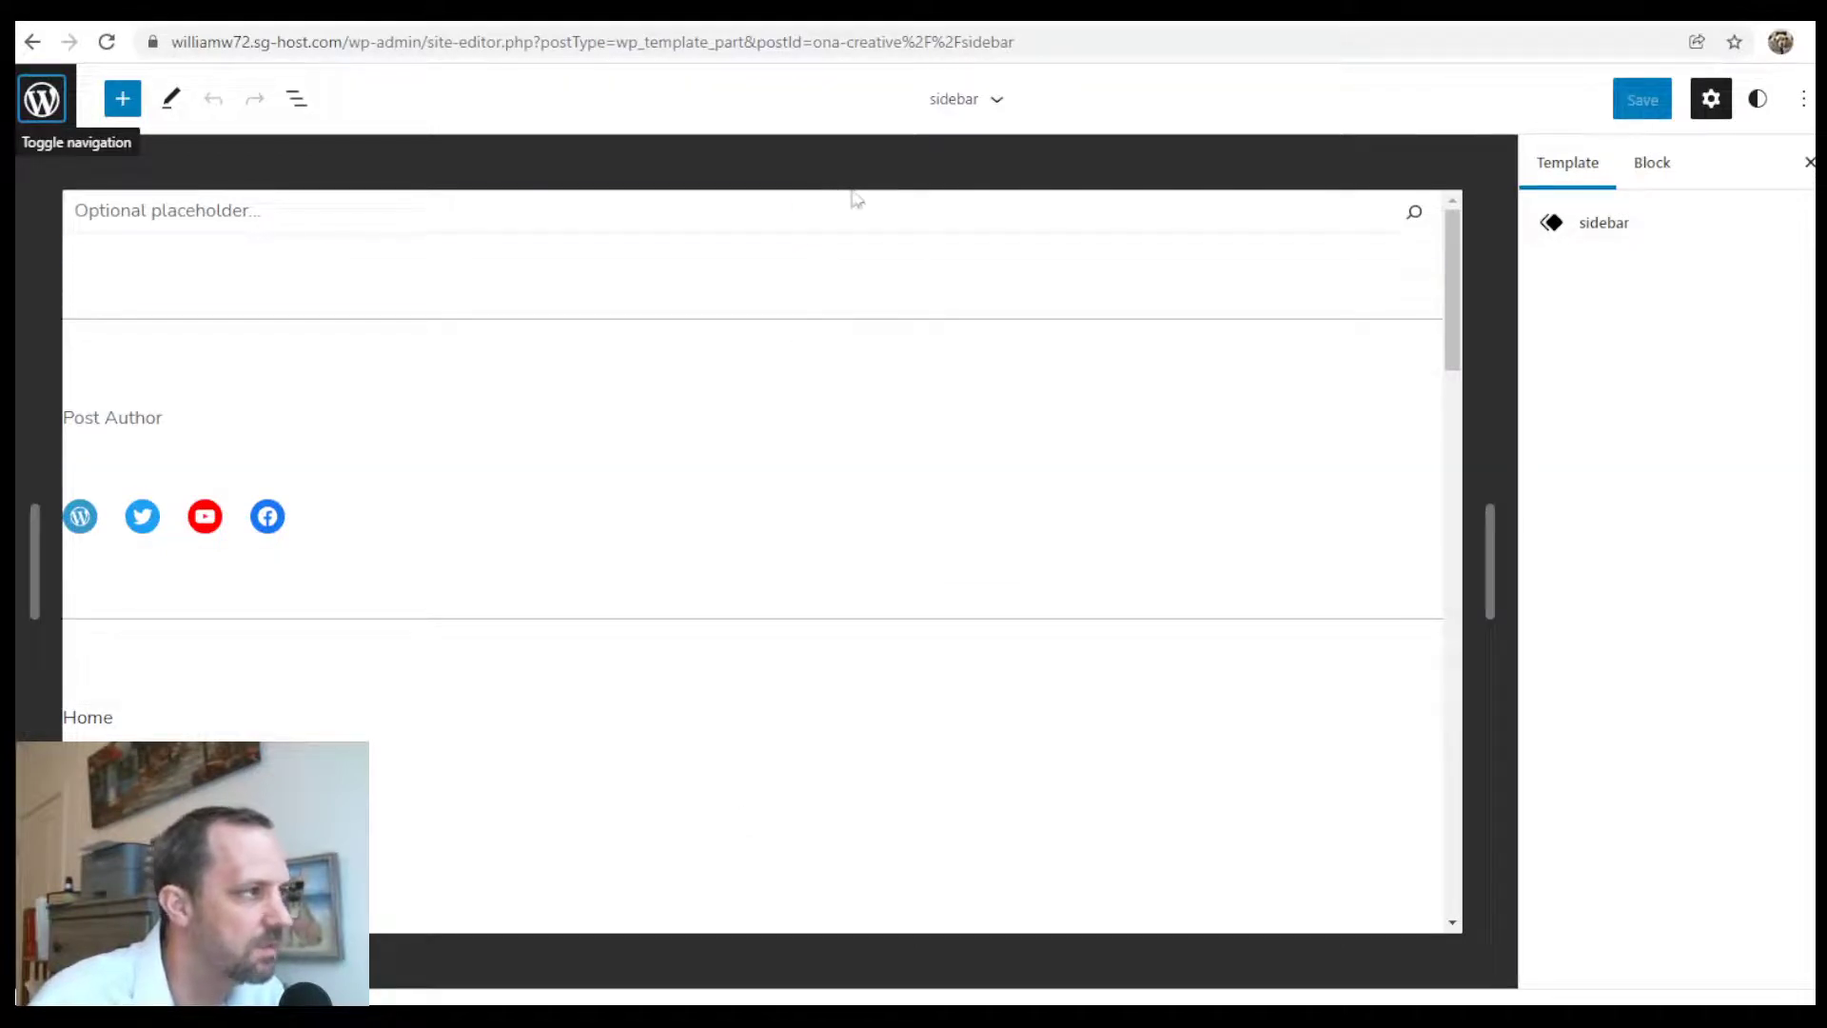
# In List View, collapse all top-level blocks, then expand the first Group to show its nested Group
pyautogui.click(296, 100)
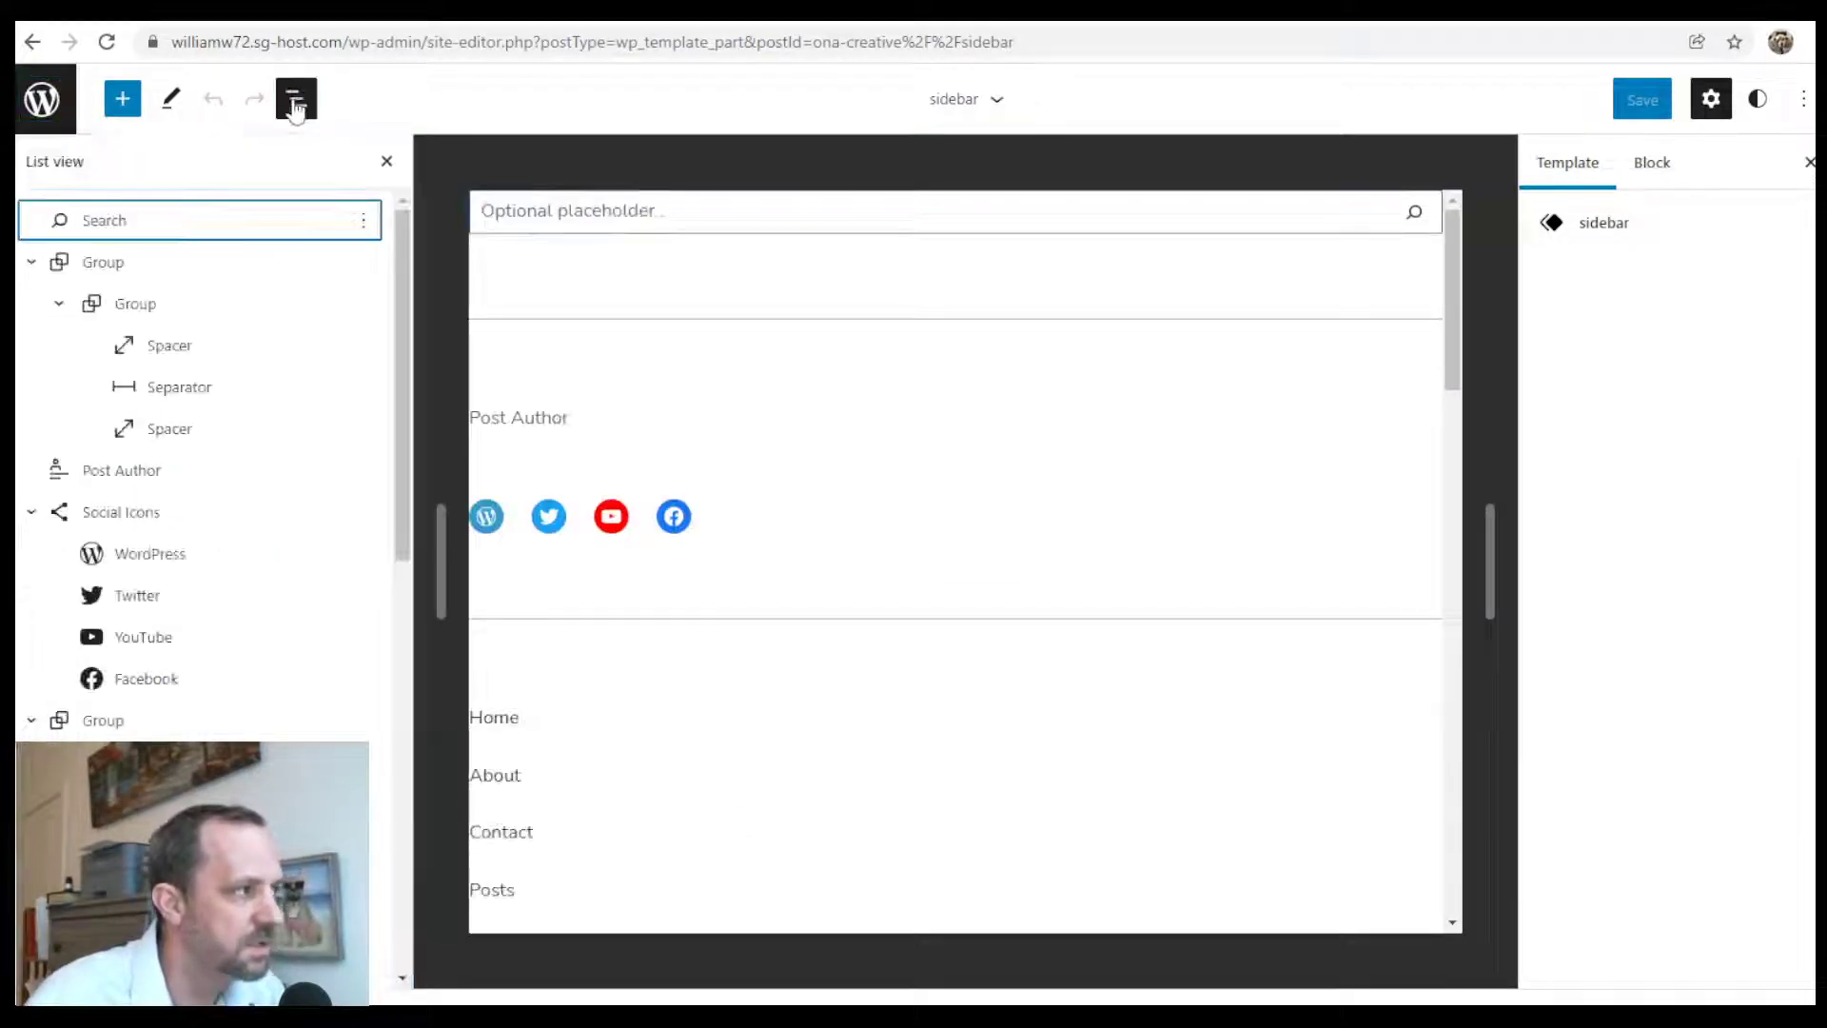
pyautogui.click(32, 262)
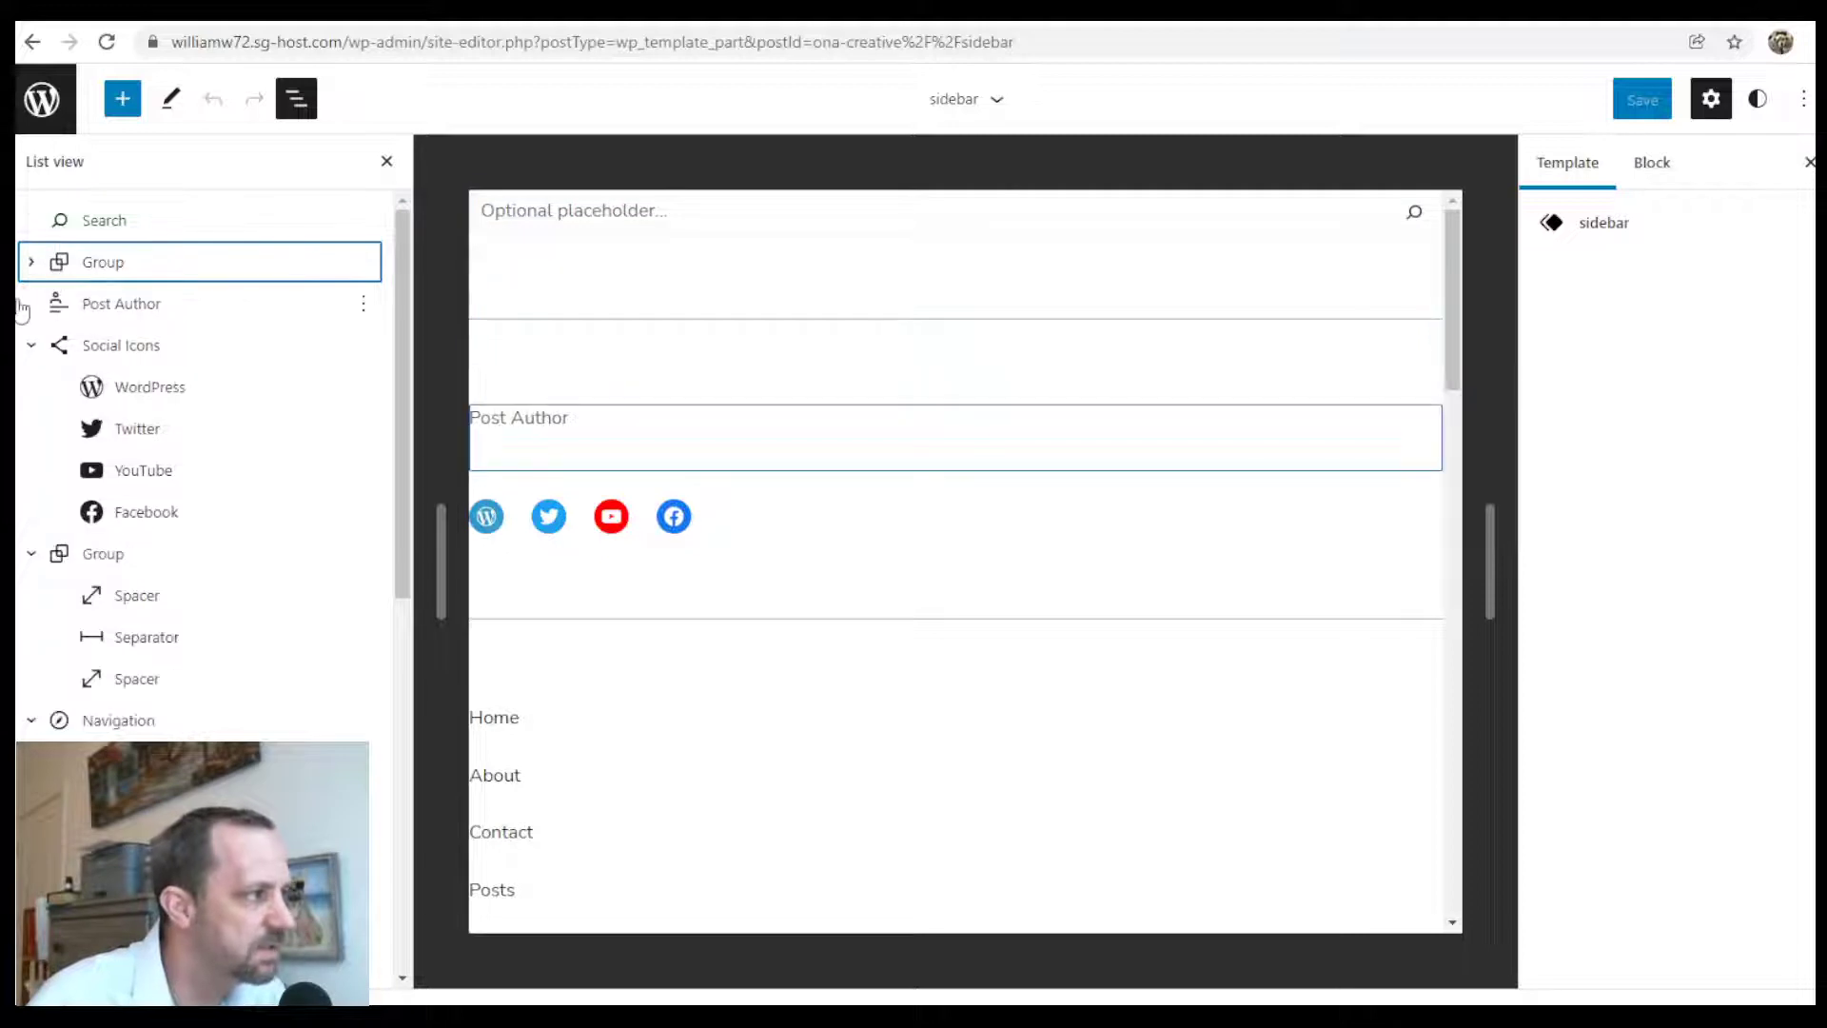
pyautogui.click(31, 345)
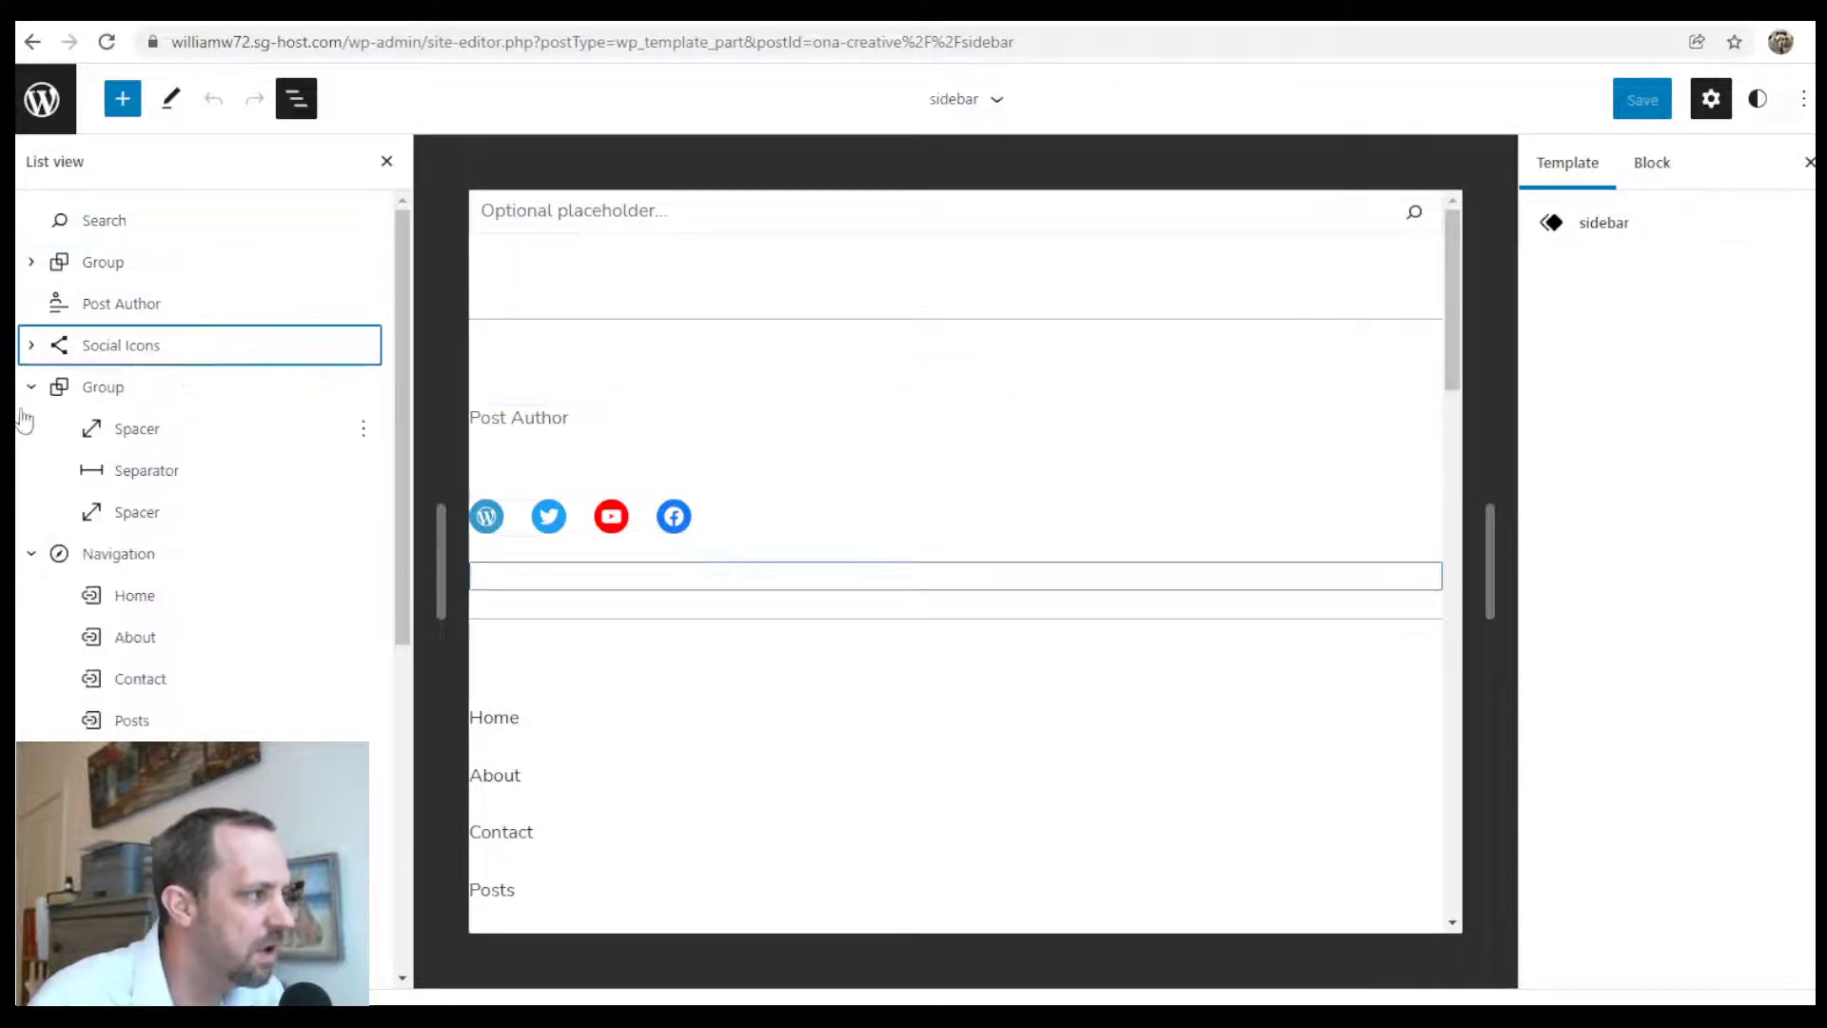
pyautogui.click(32, 386)
pyautogui.click(31, 428)
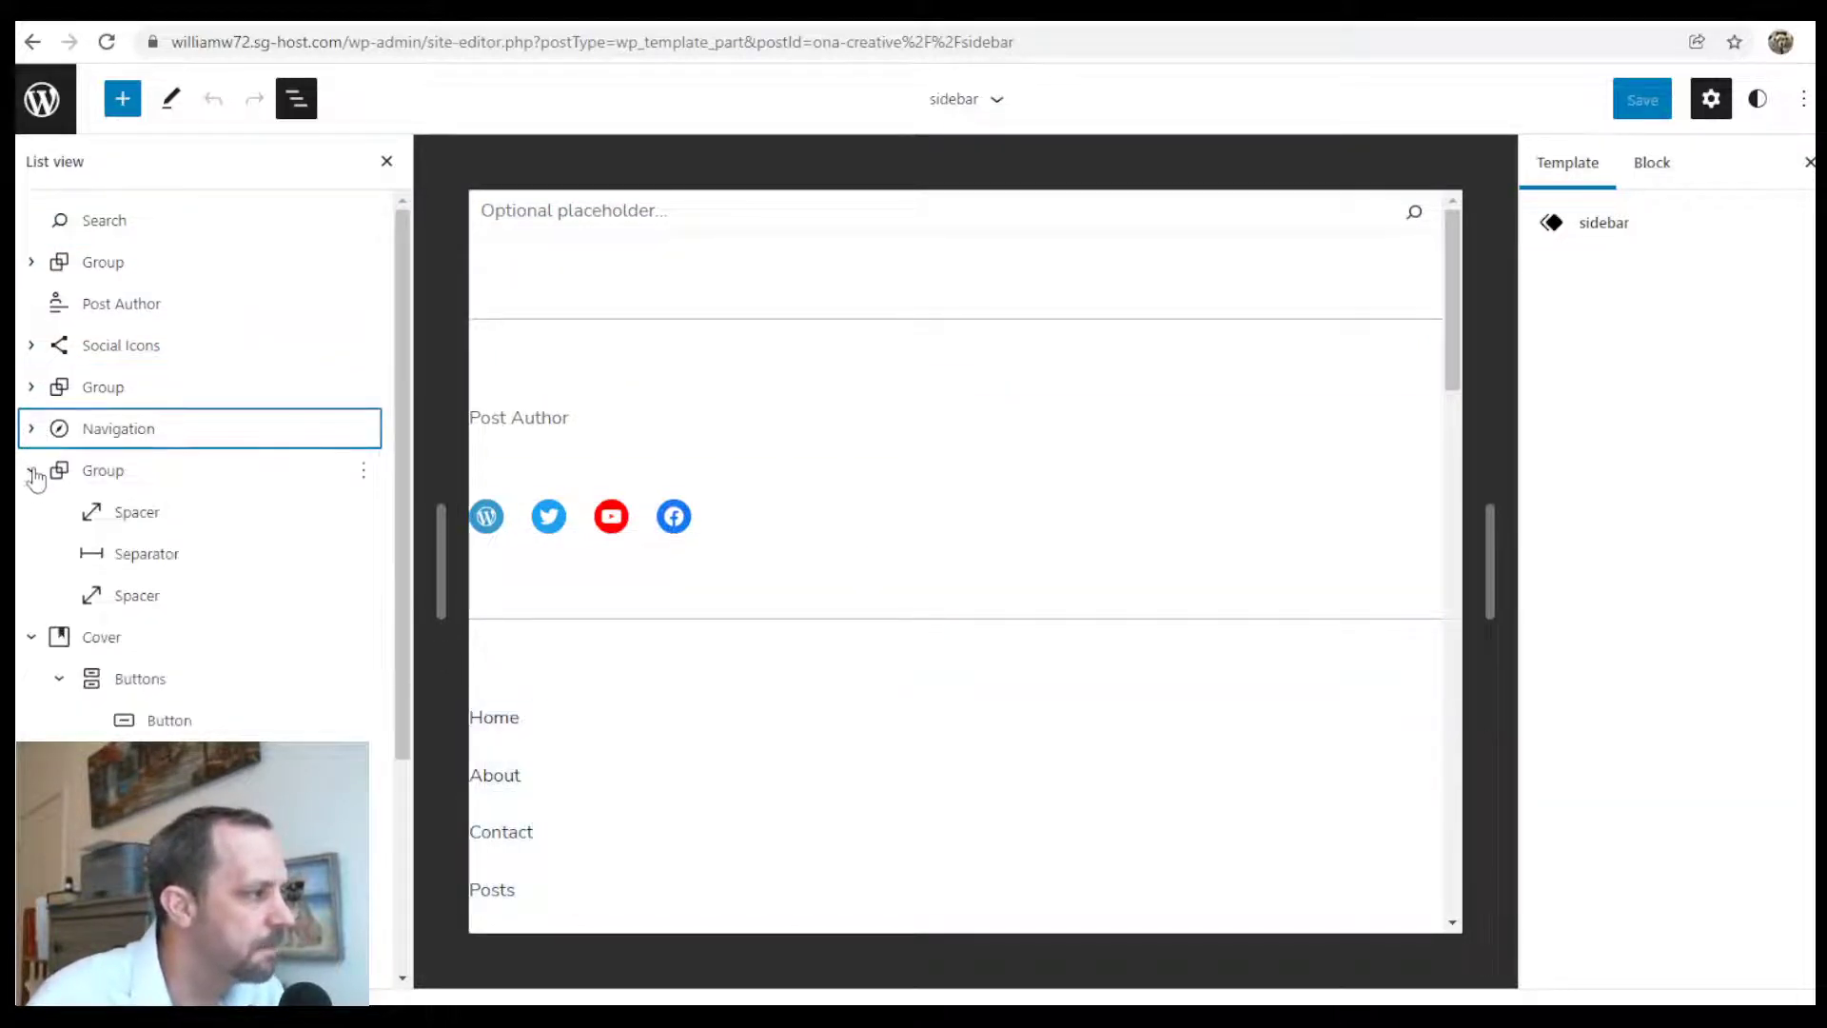
pyautogui.click(31, 470)
pyautogui.click(31, 511)
pyautogui.click(31, 553)
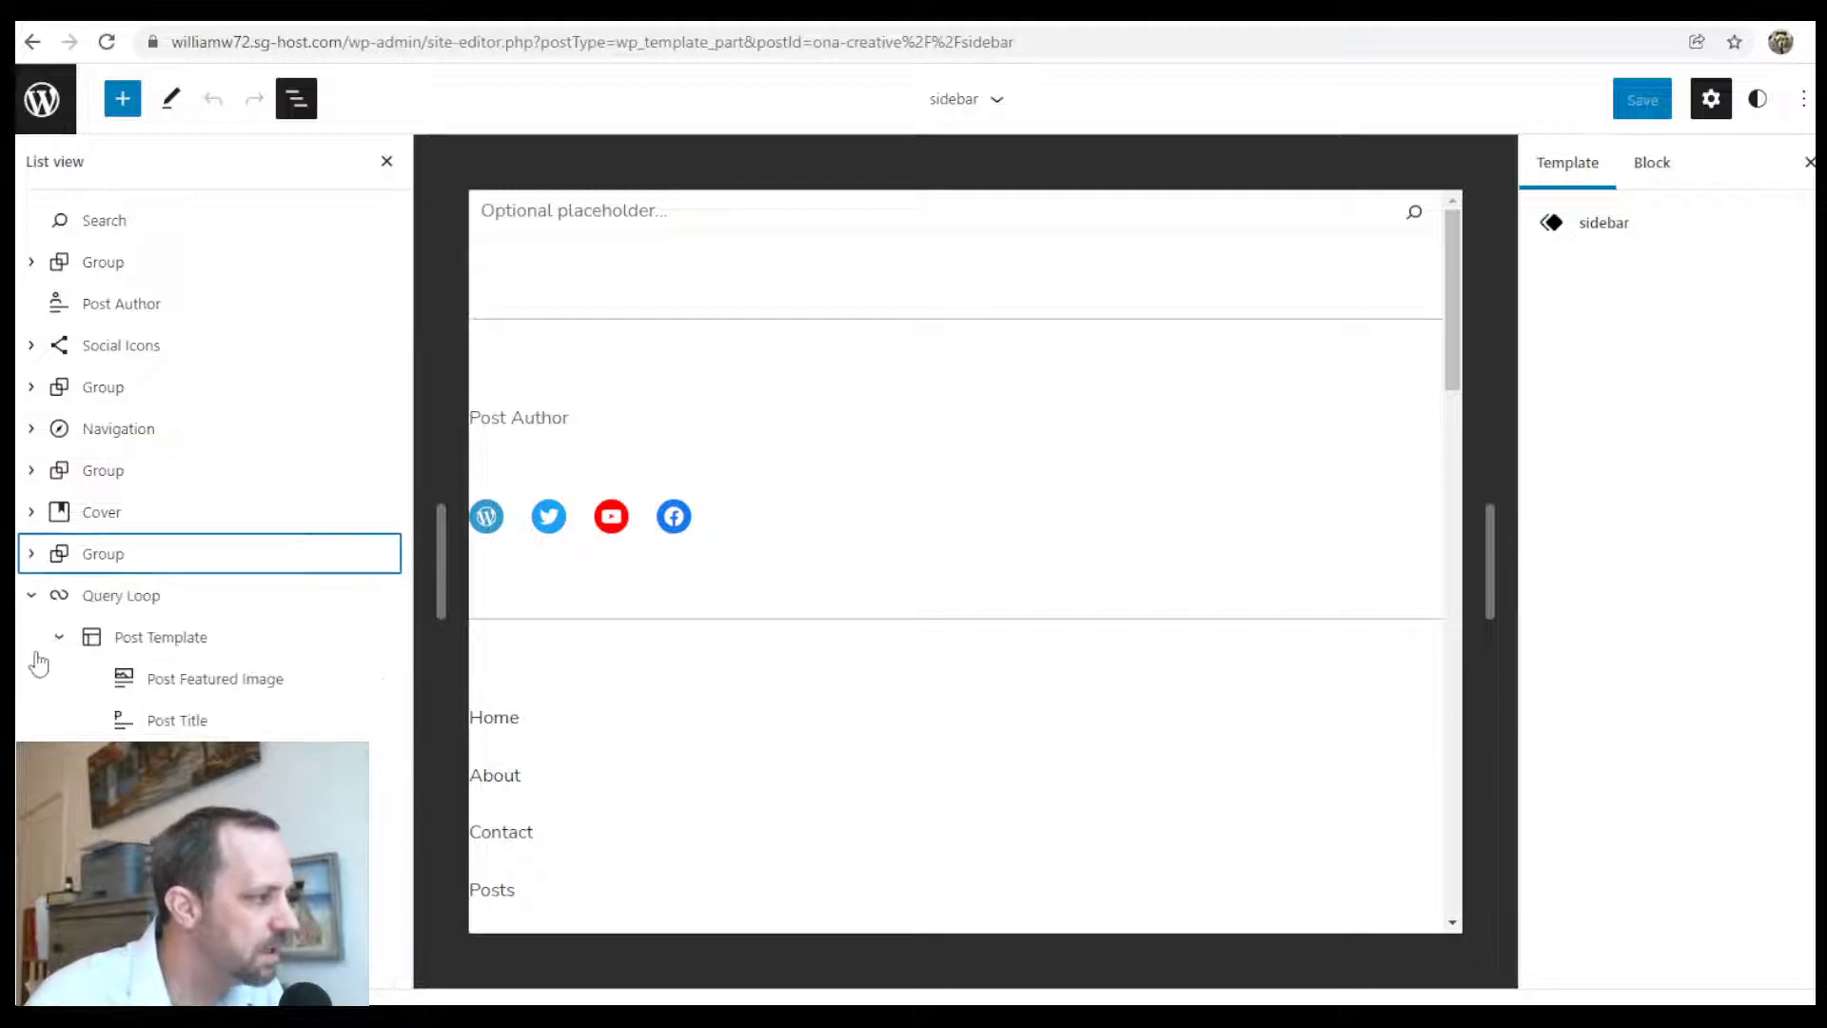
pyautogui.click(31, 594)
pyautogui.click(32, 637)
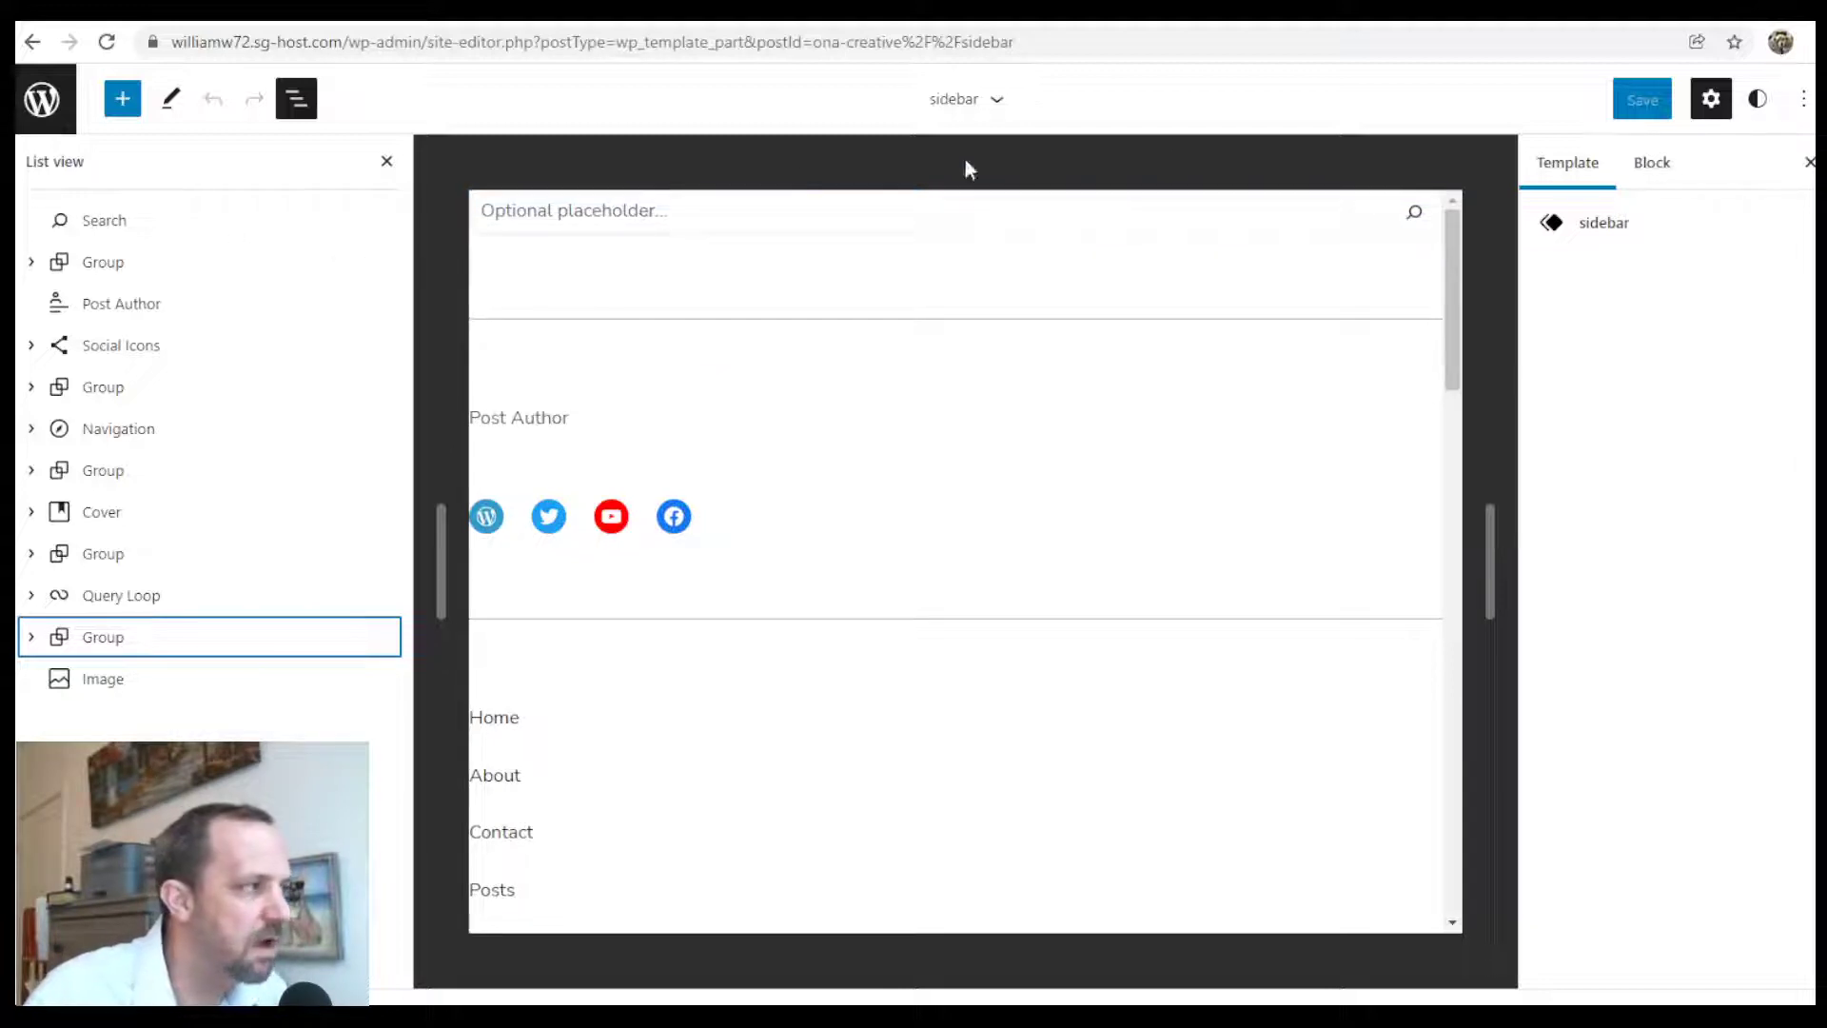
pyautogui.click(30, 264)
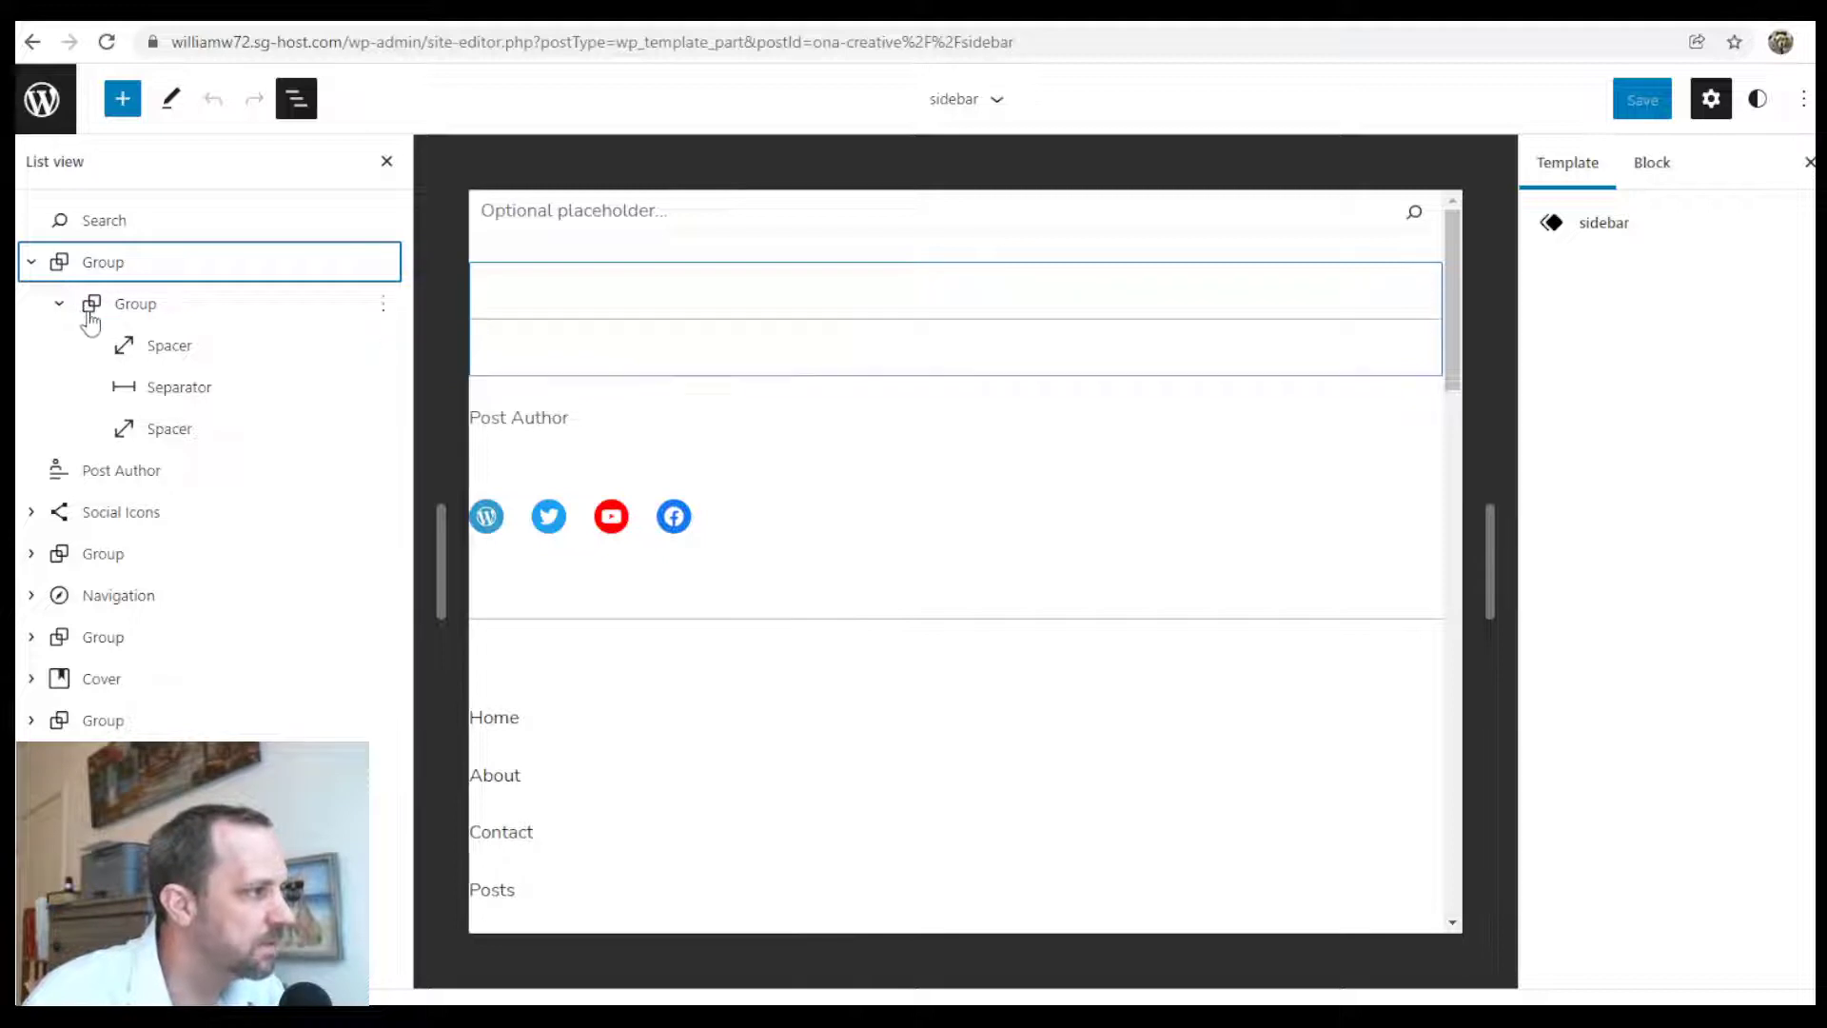
# Ungroup the nested Group inside the sidebar's top Group
pyautogui.click(88, 306)
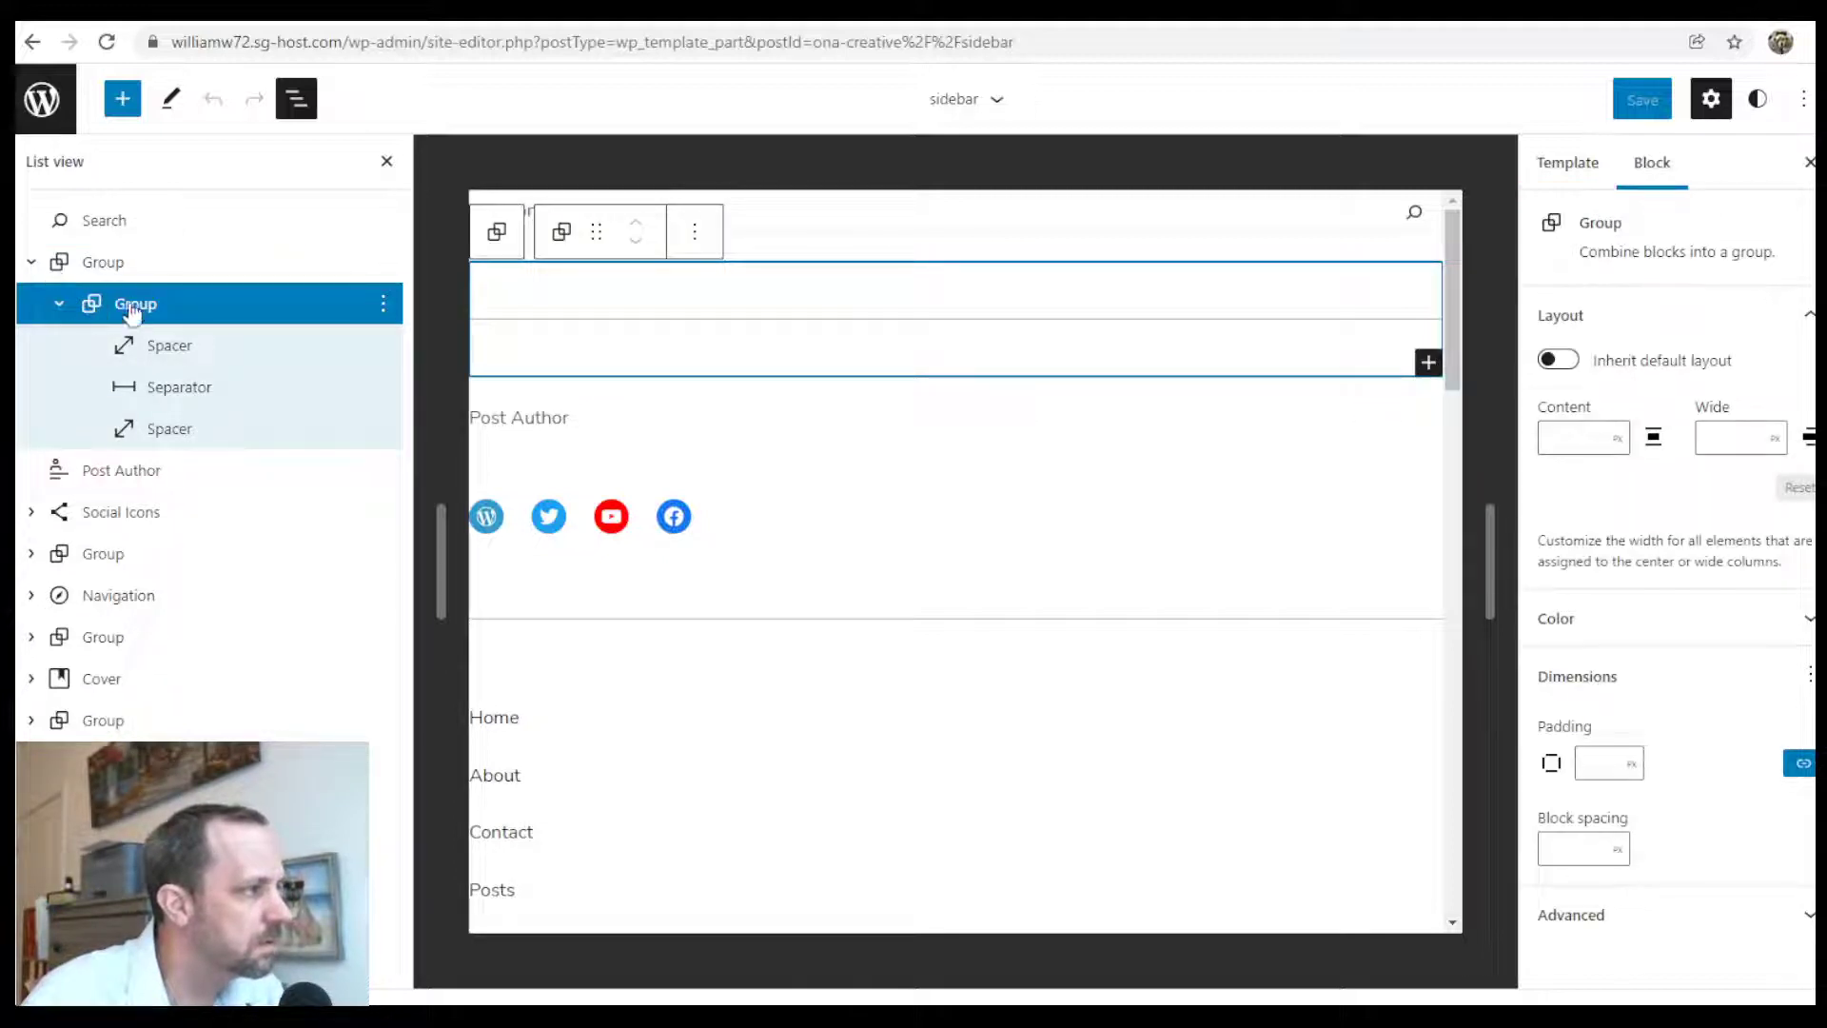
pyautogui.click(695, 231)
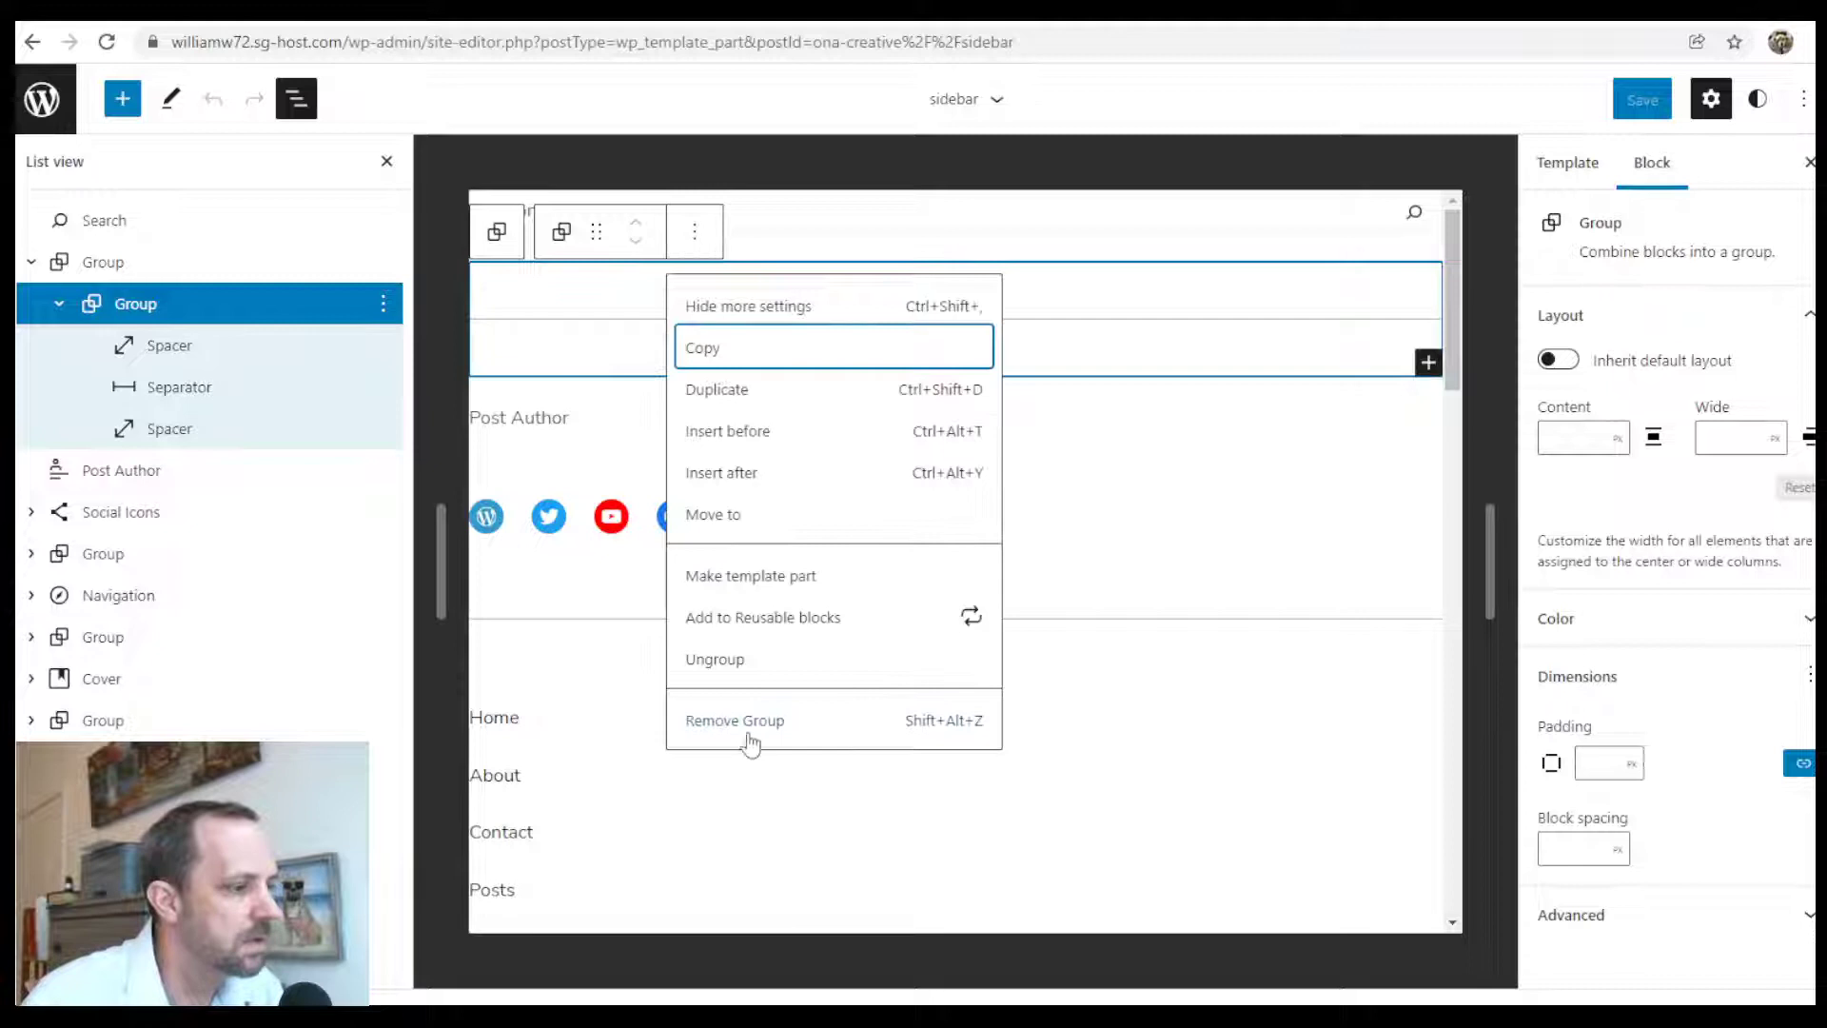
pyautogui.click(723, 669)
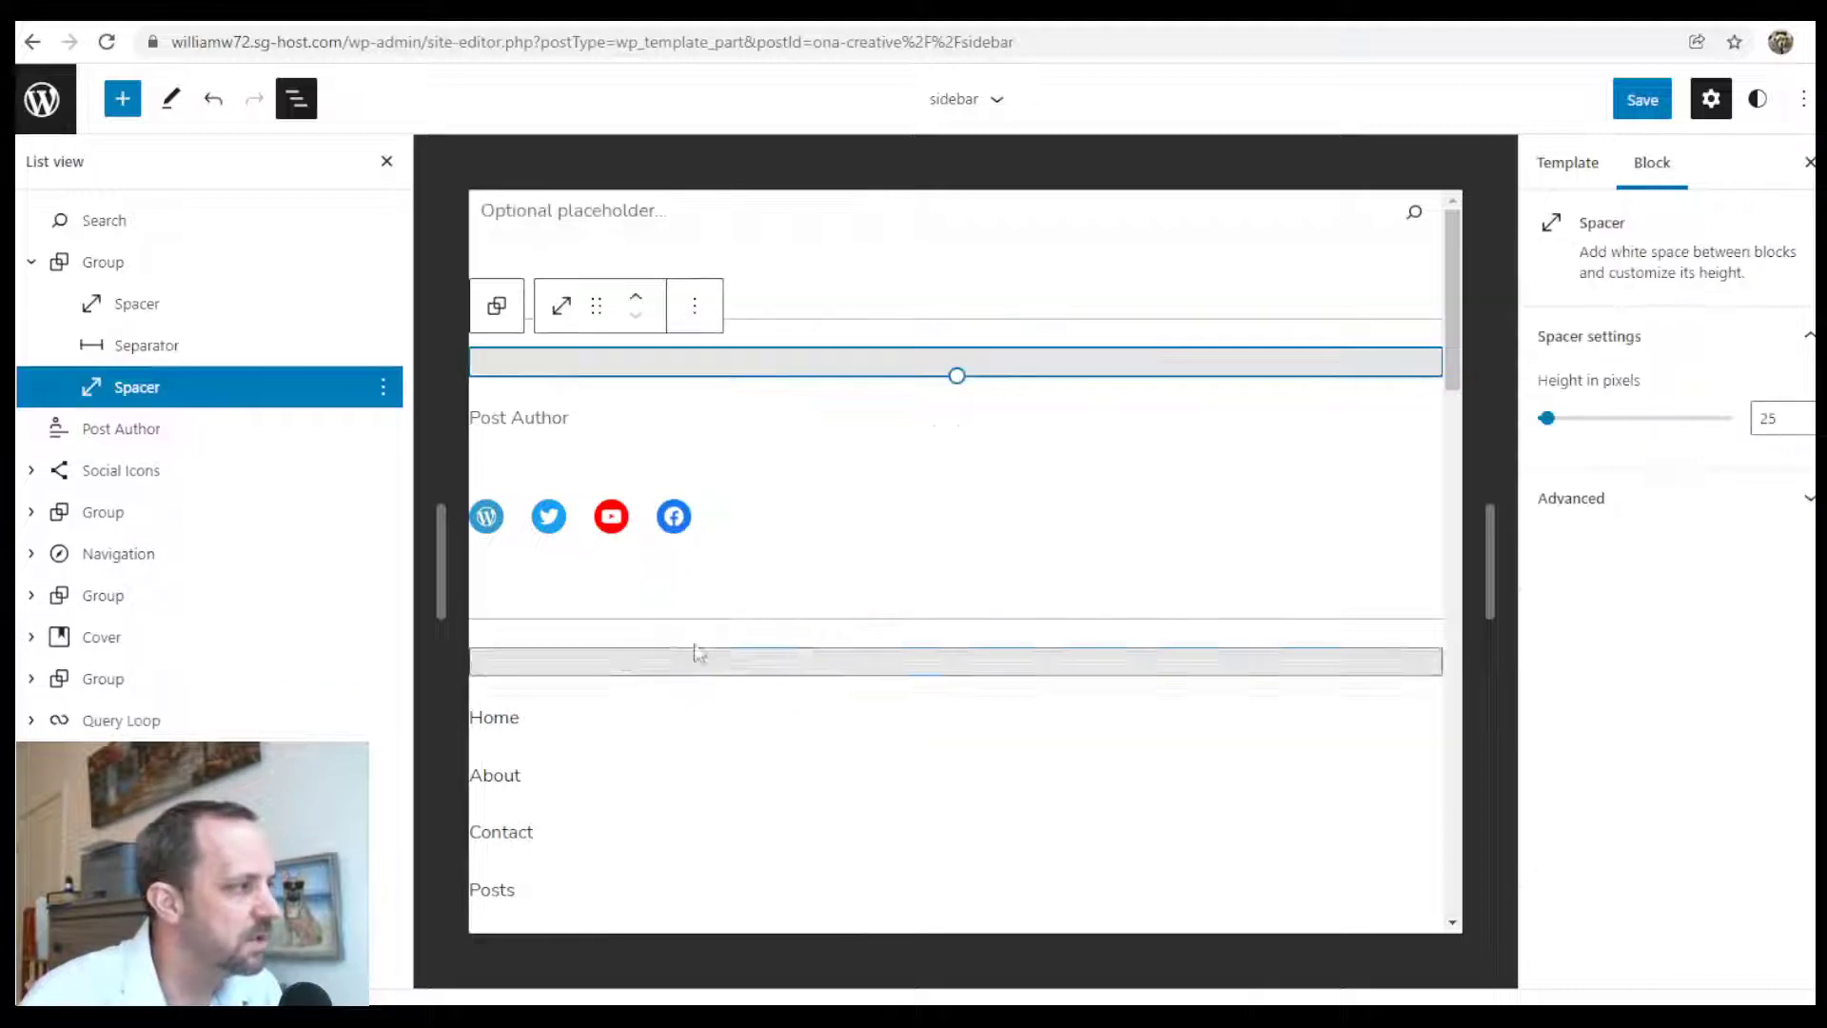
# Collapse the top Group in List View and reselect it
pyautogui.click(31, 266)
pyautogui.click(31, 265)
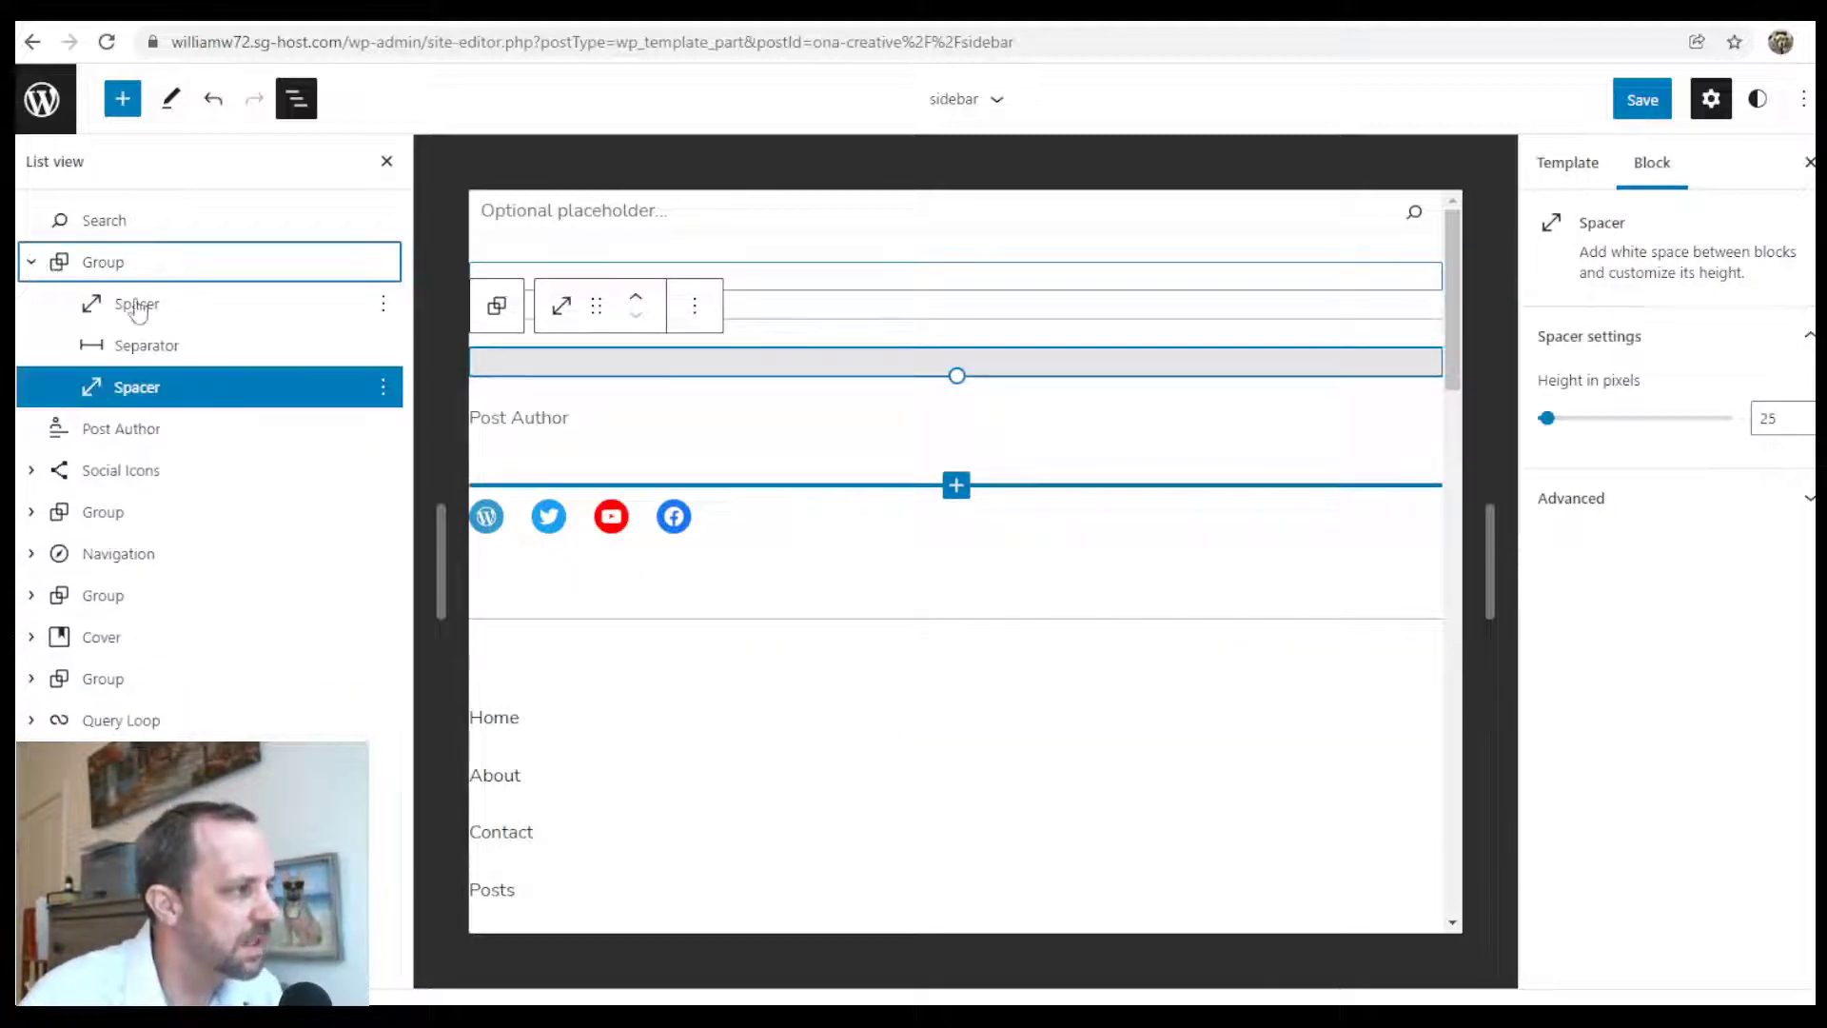
pyautogui.click(31, 262)
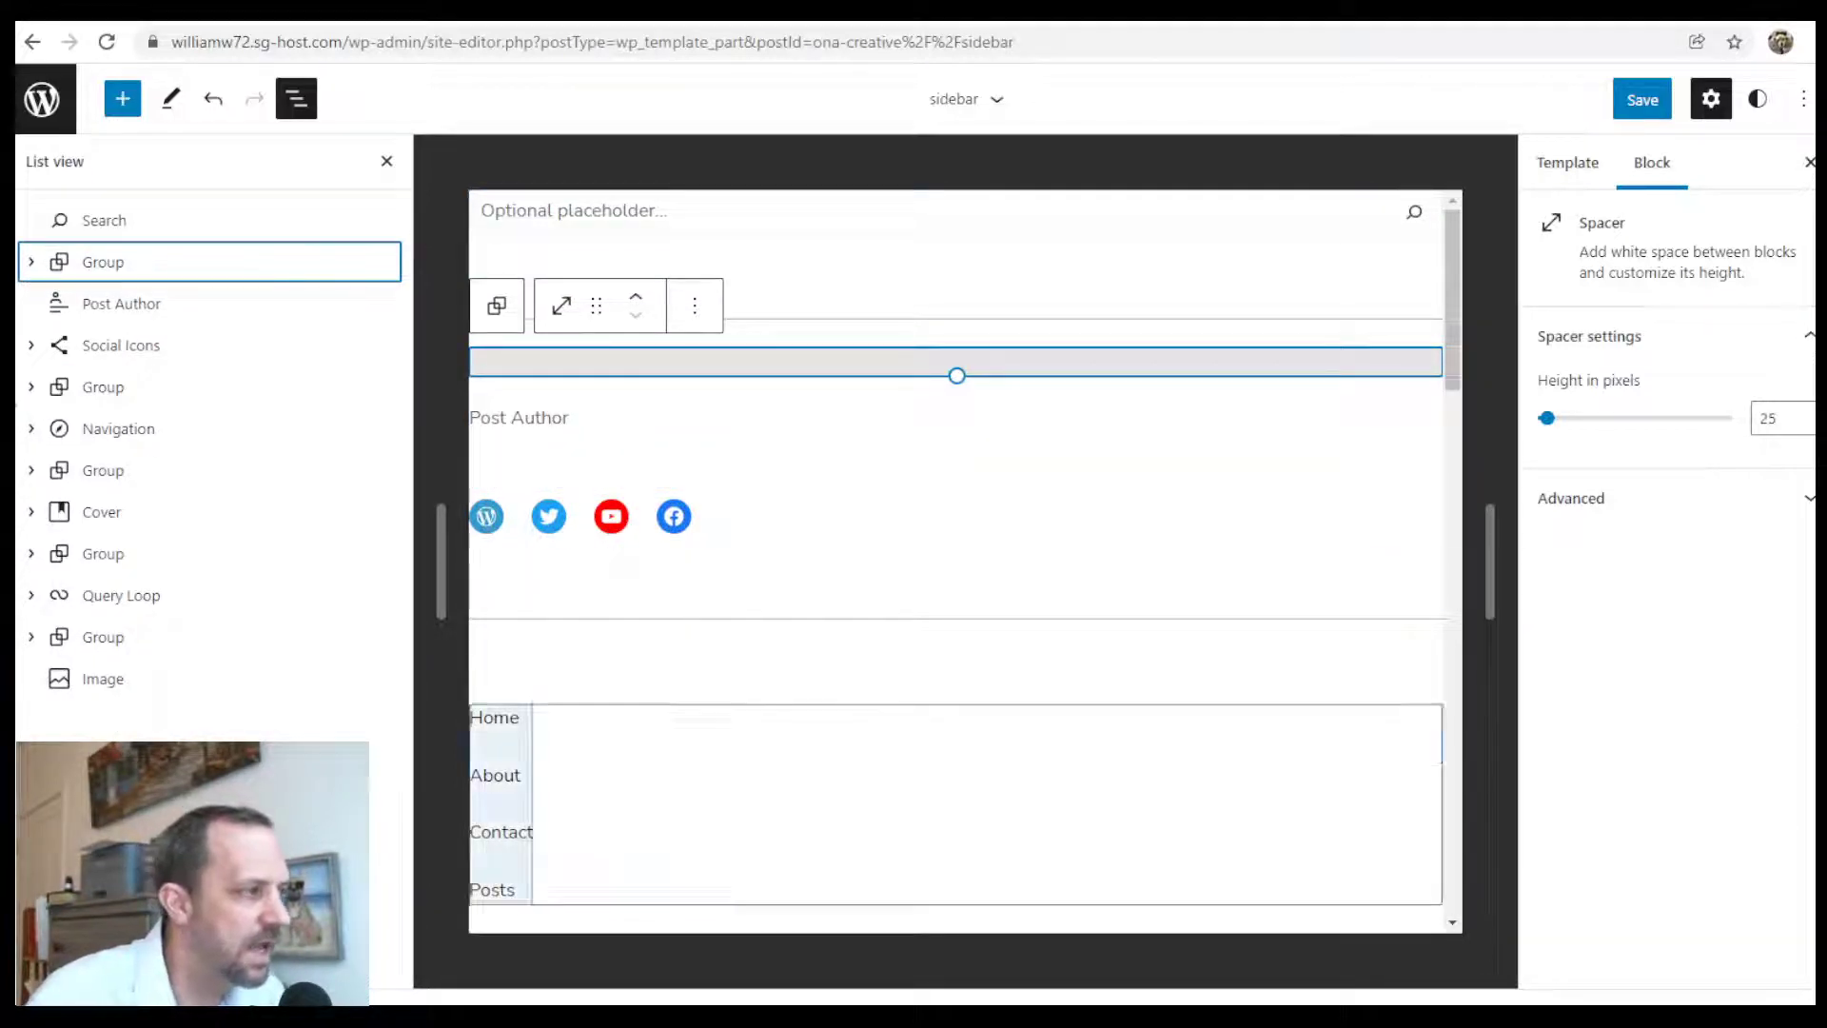
pyautogui.click(702, 318)
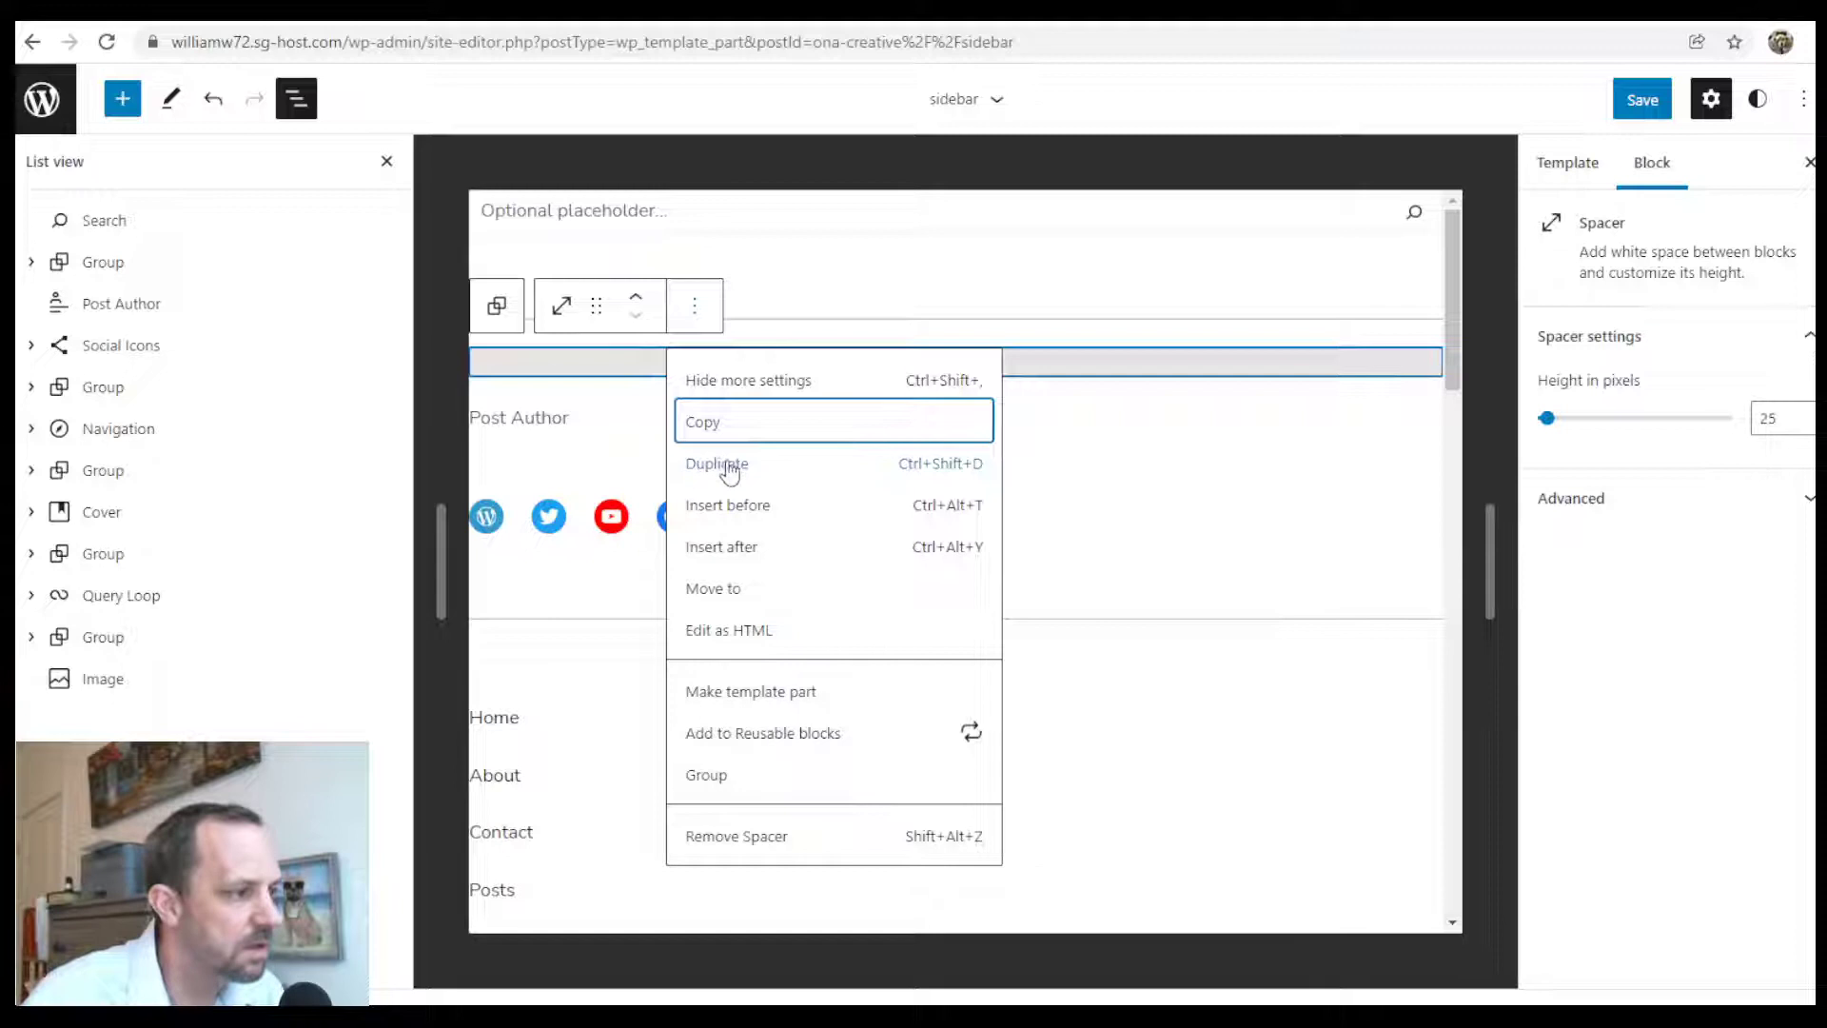
pyautogui.click(105, 263)
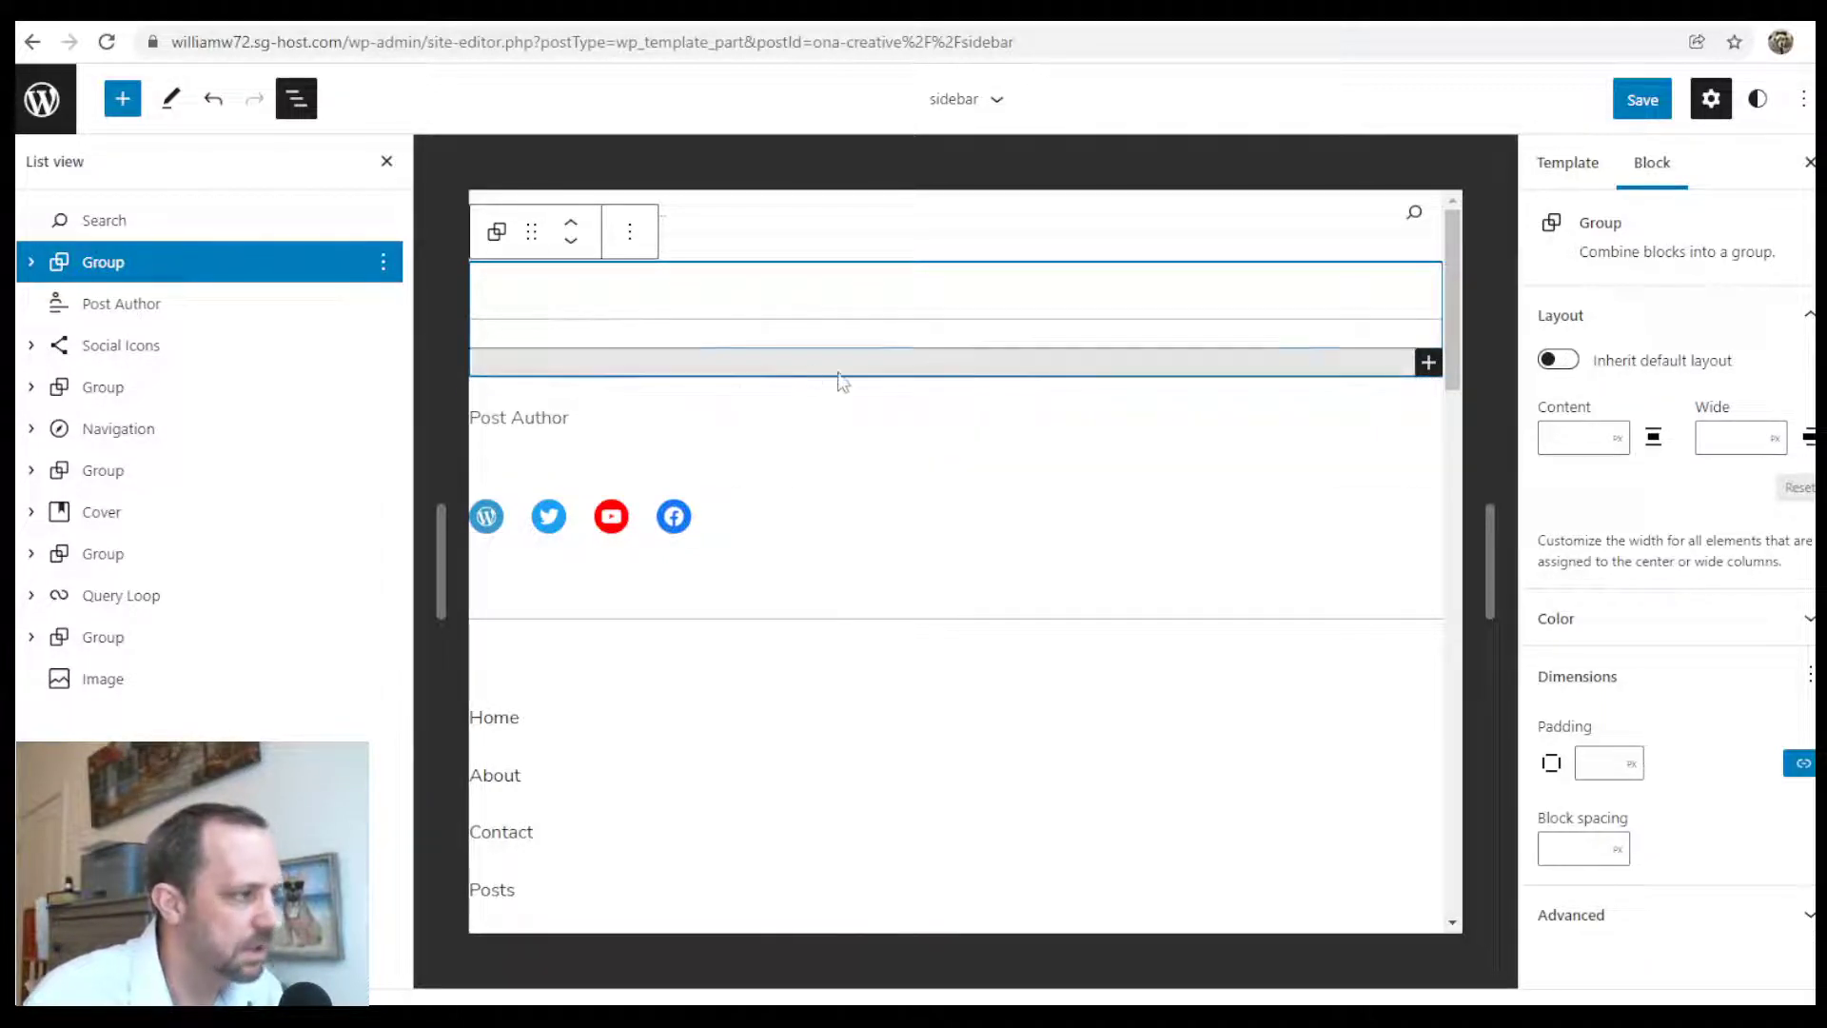
pyautogui.click(876, 436)
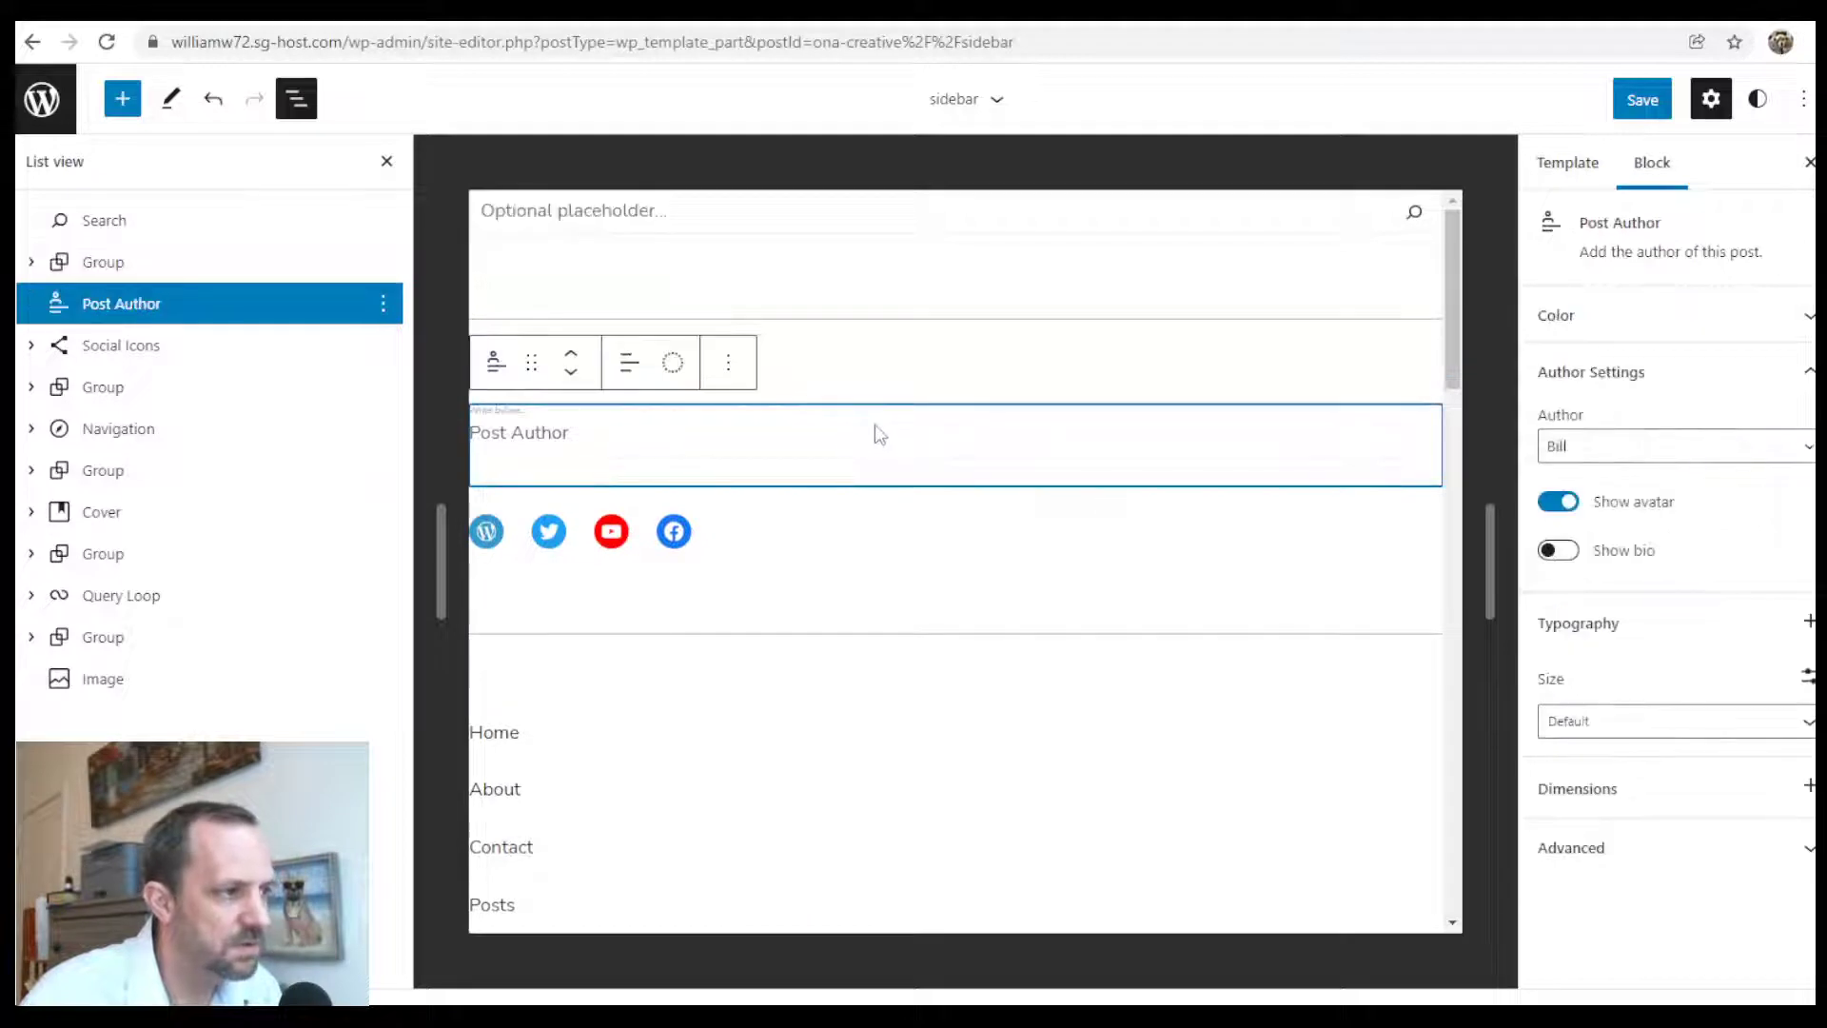
pyautogui.click(728, 363)
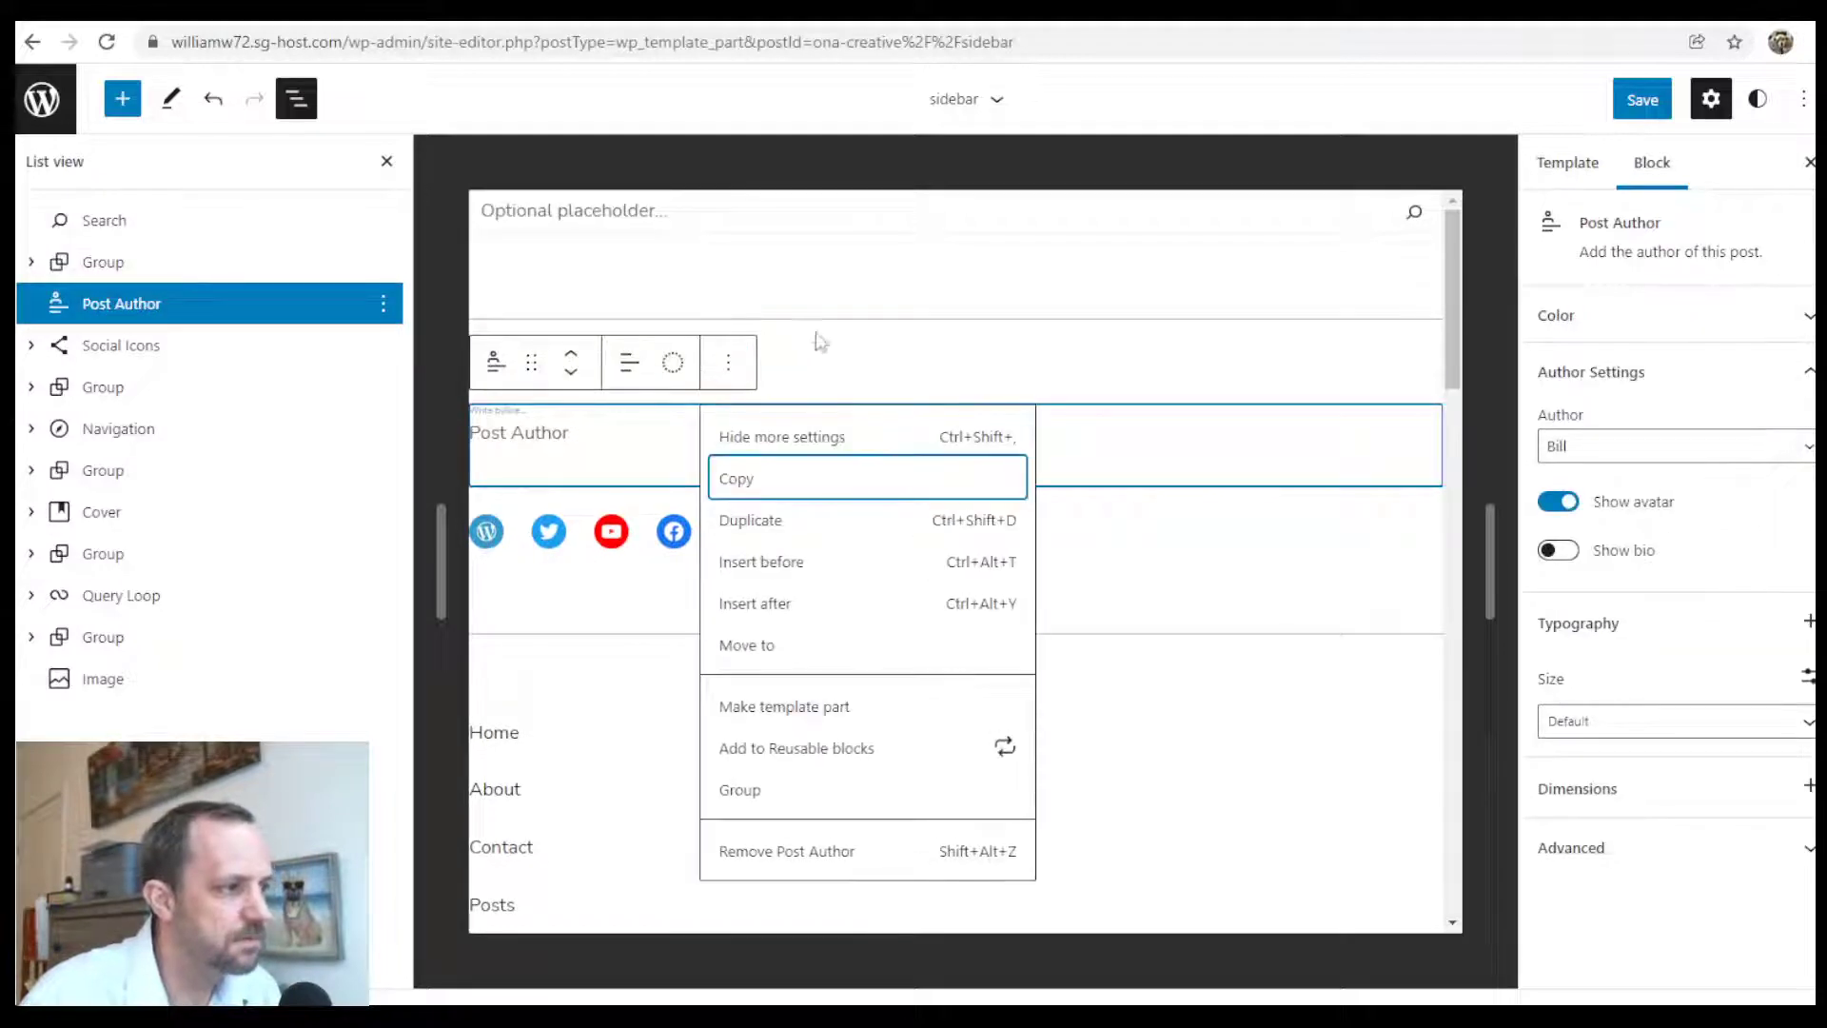
pyautogui.click(600, 442)
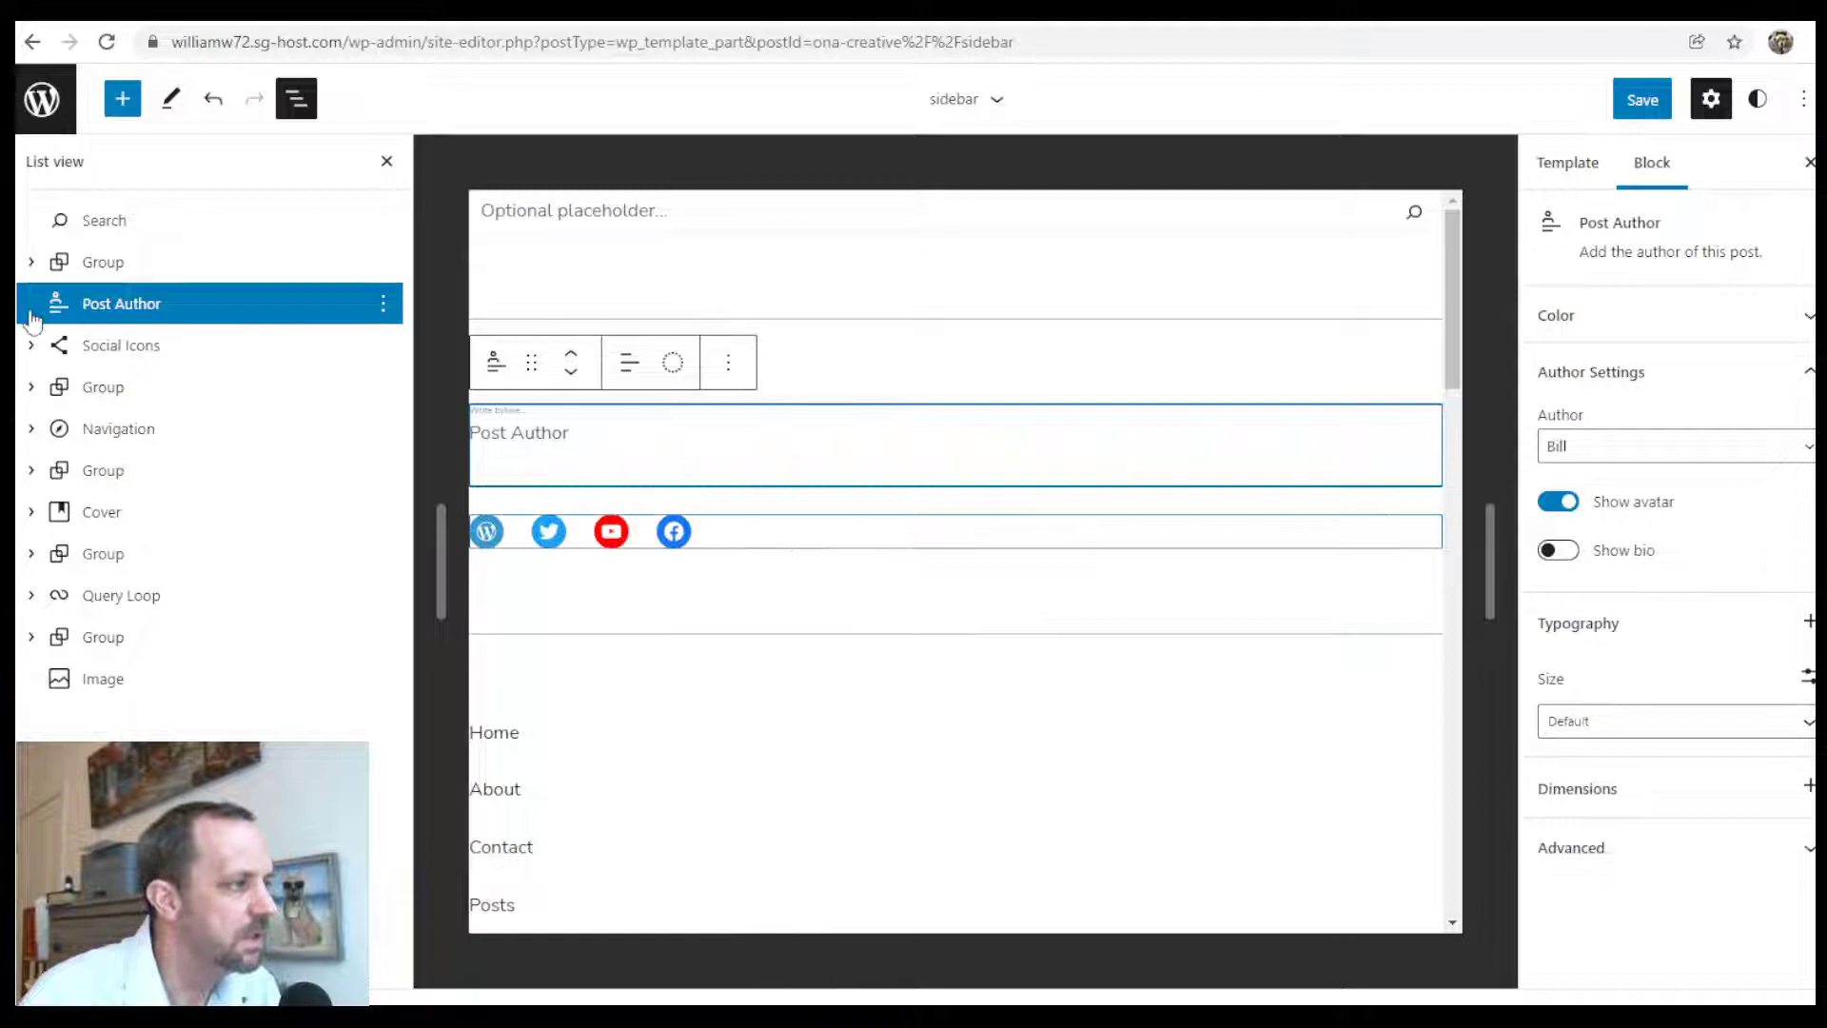
pyautogui.click(122, 348)
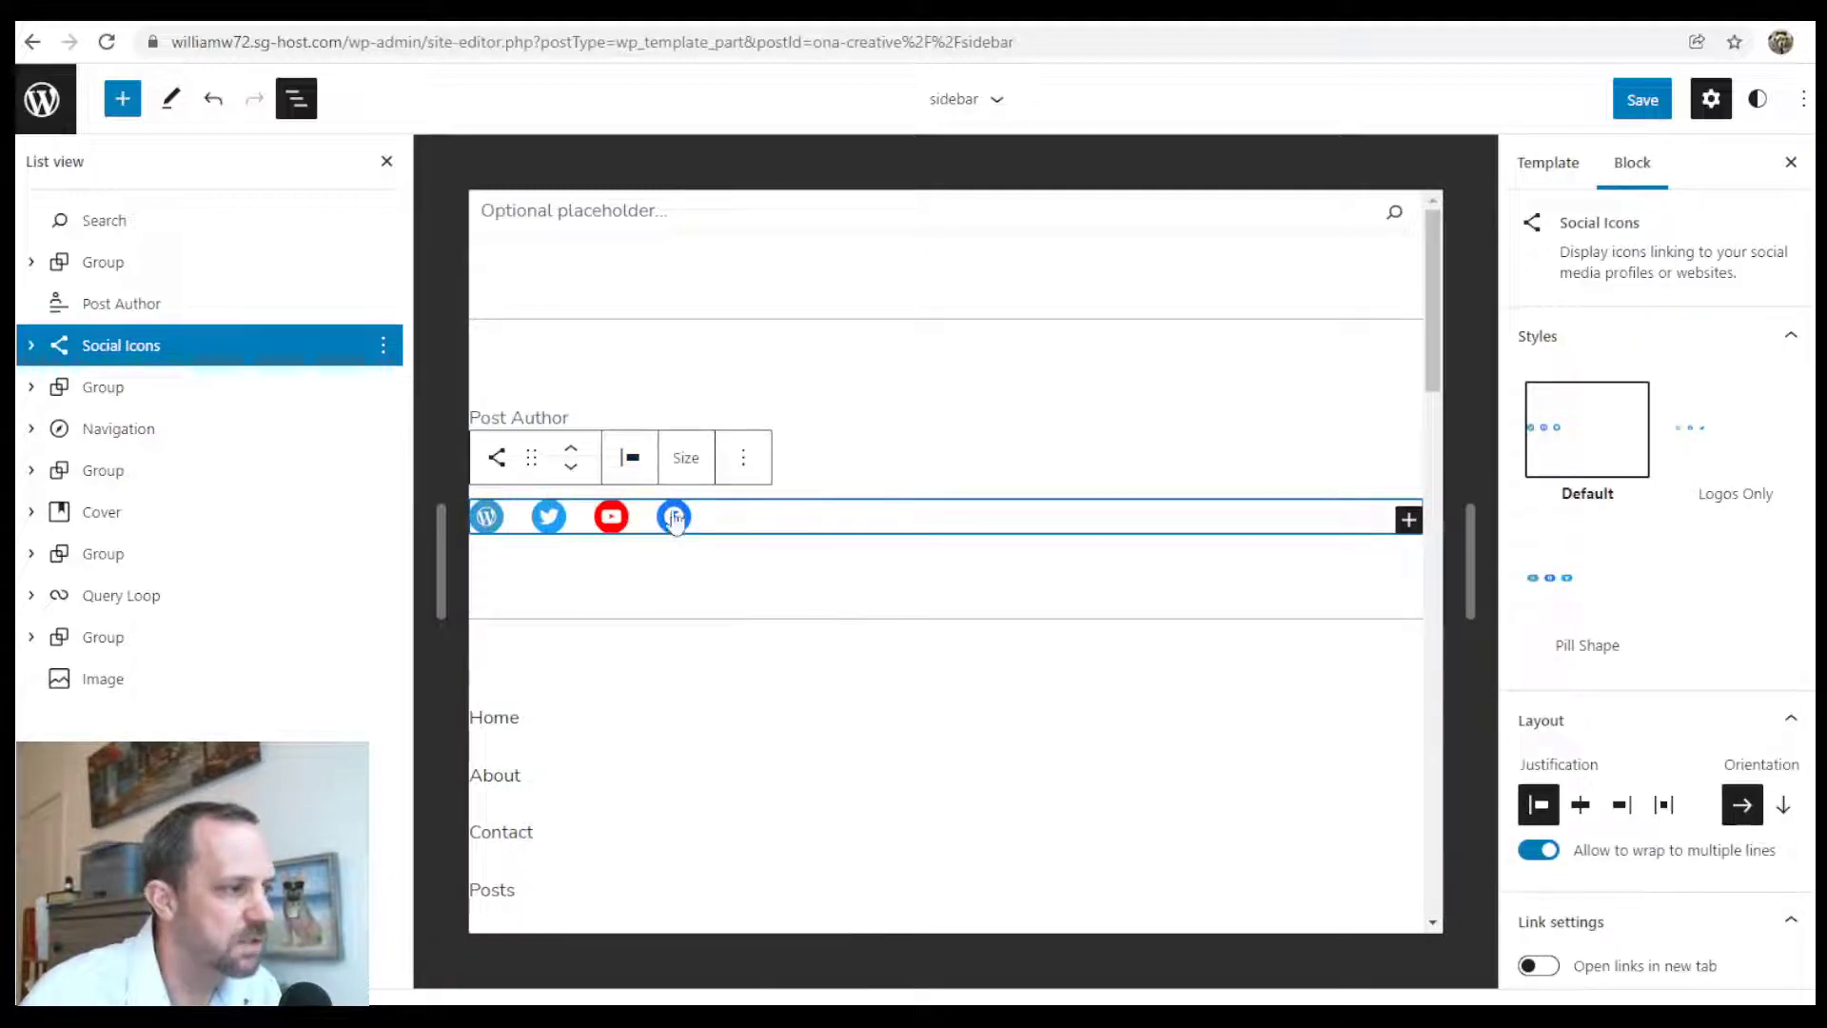
pyautogui.click(154, 304)
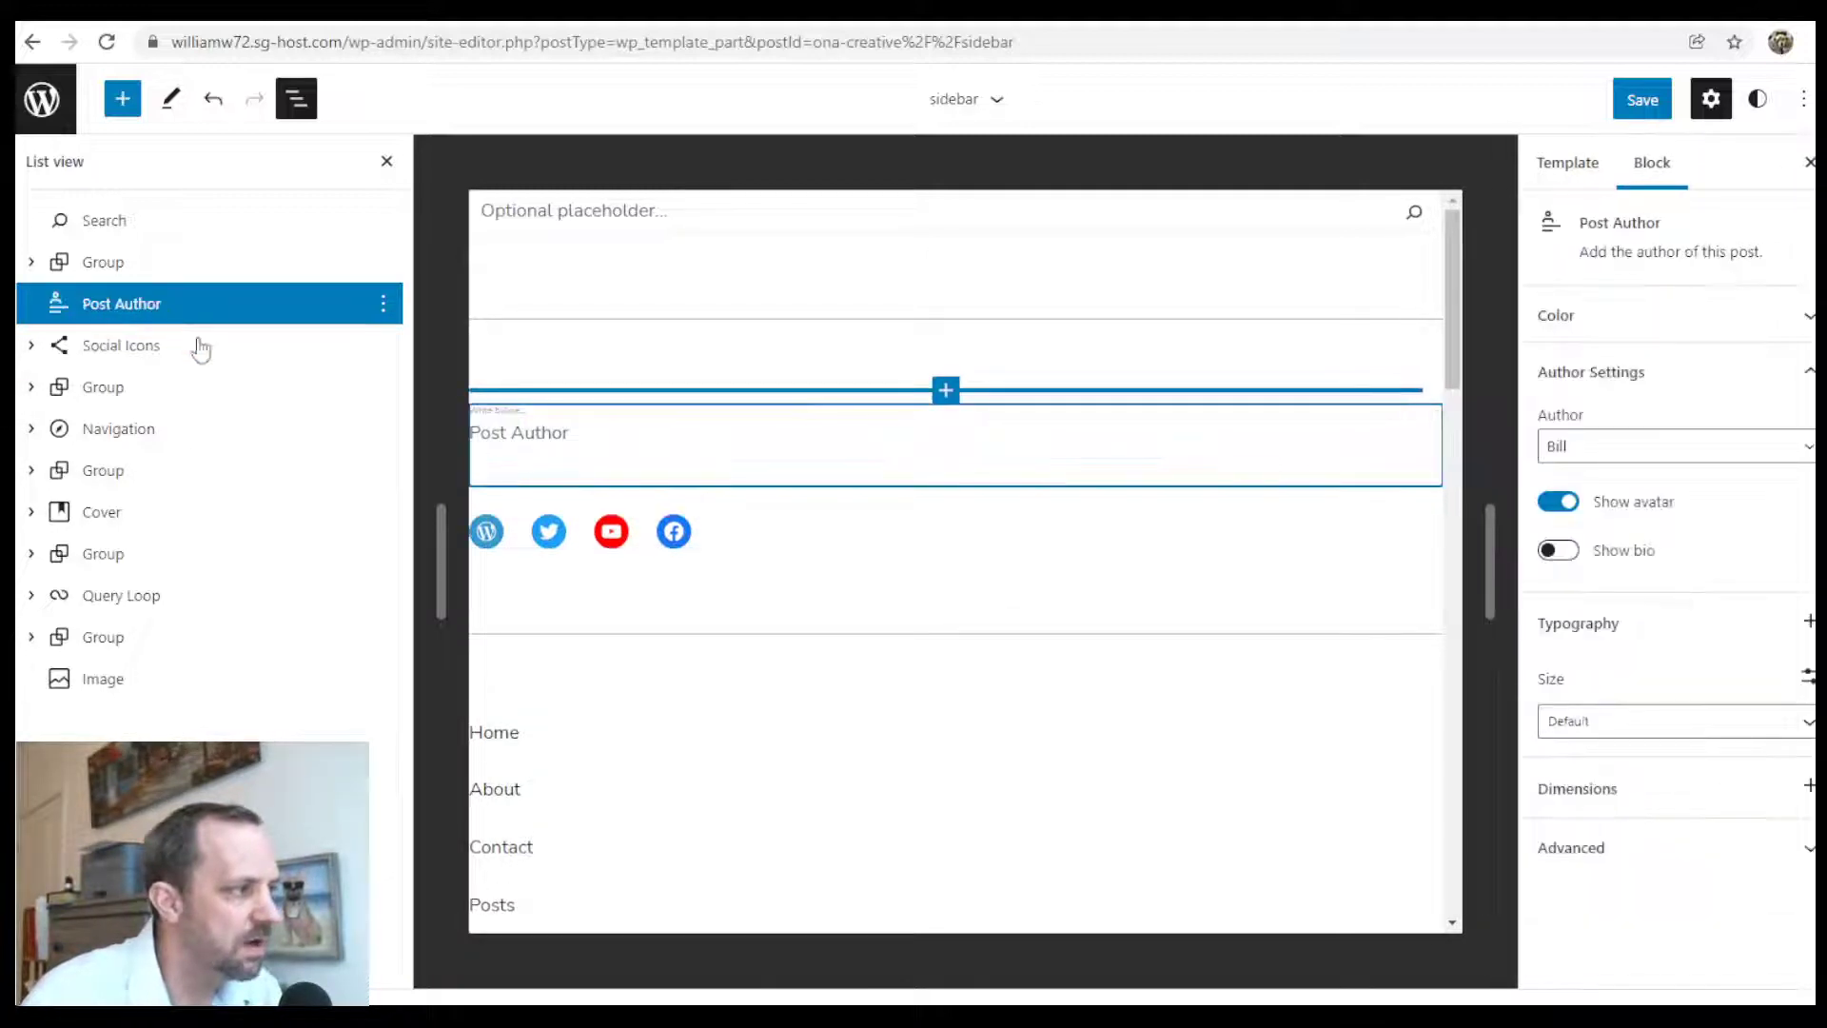
pyautogui.click(120, 429)
pyautogui.scroll(-3, 865, 562)
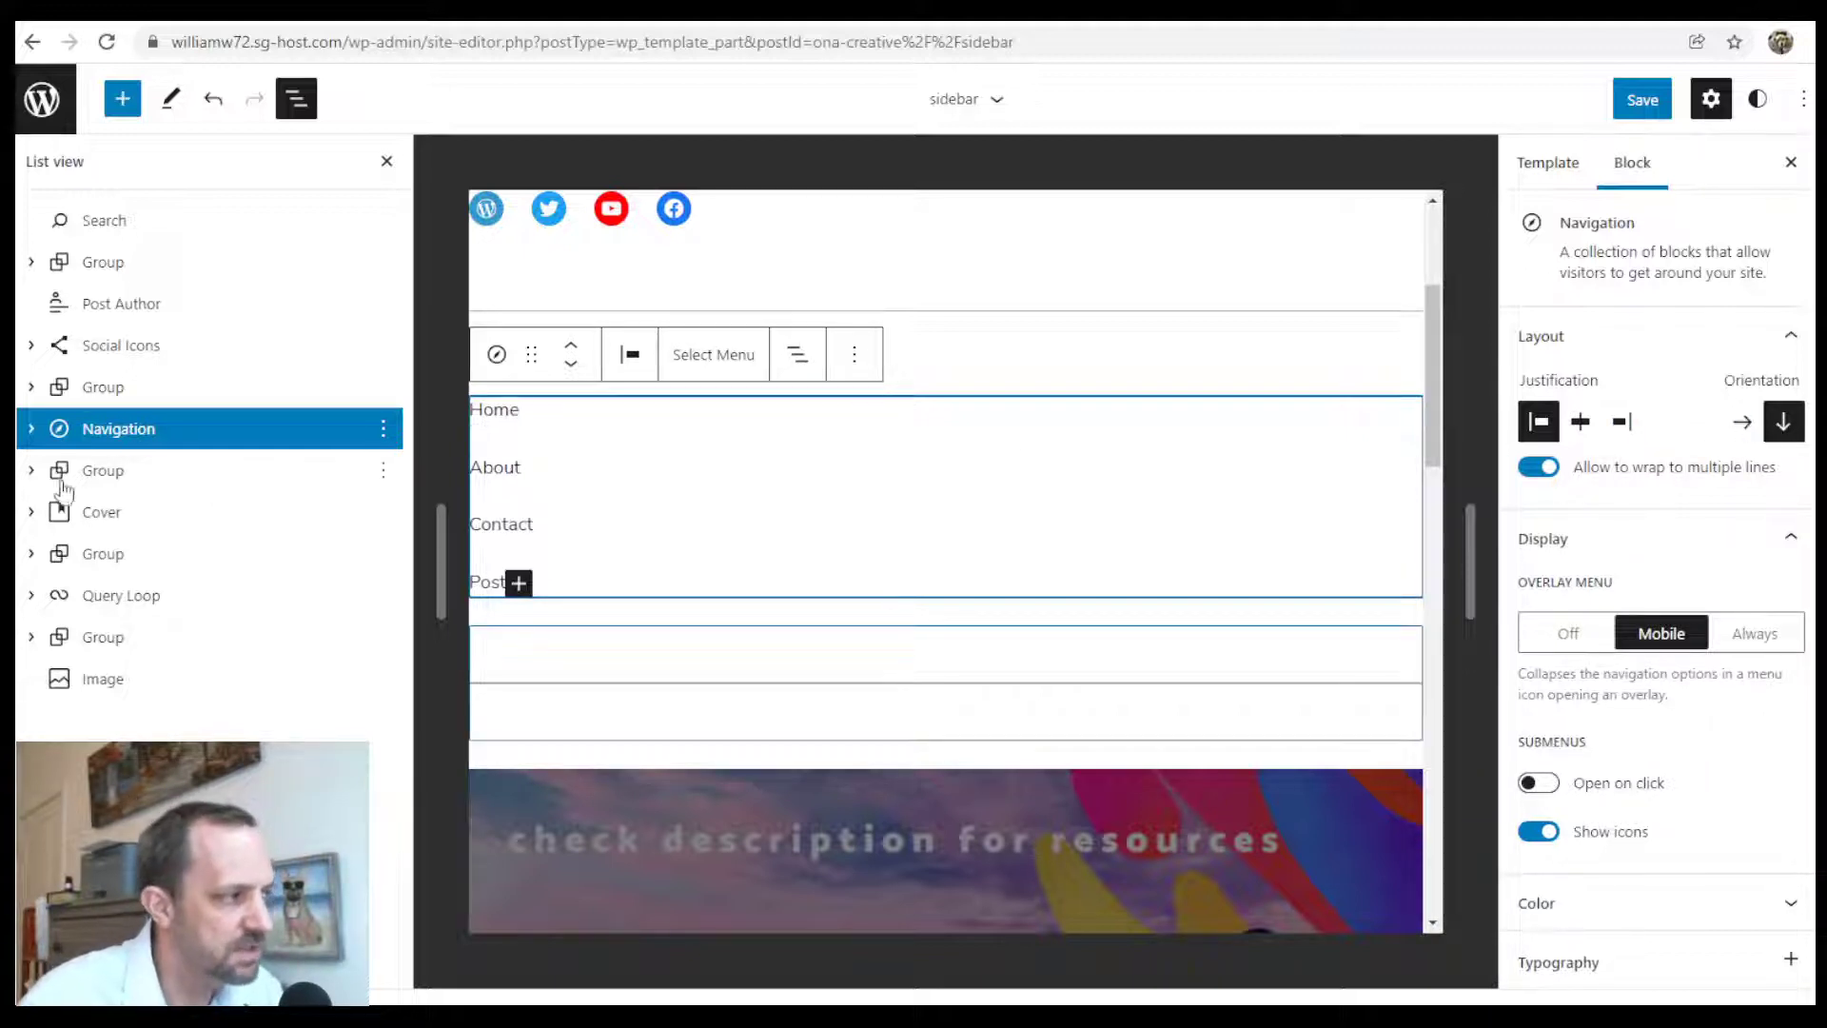
# Select the sidebar's Cover block and bring it into view
pyautogui.click(105, 513)
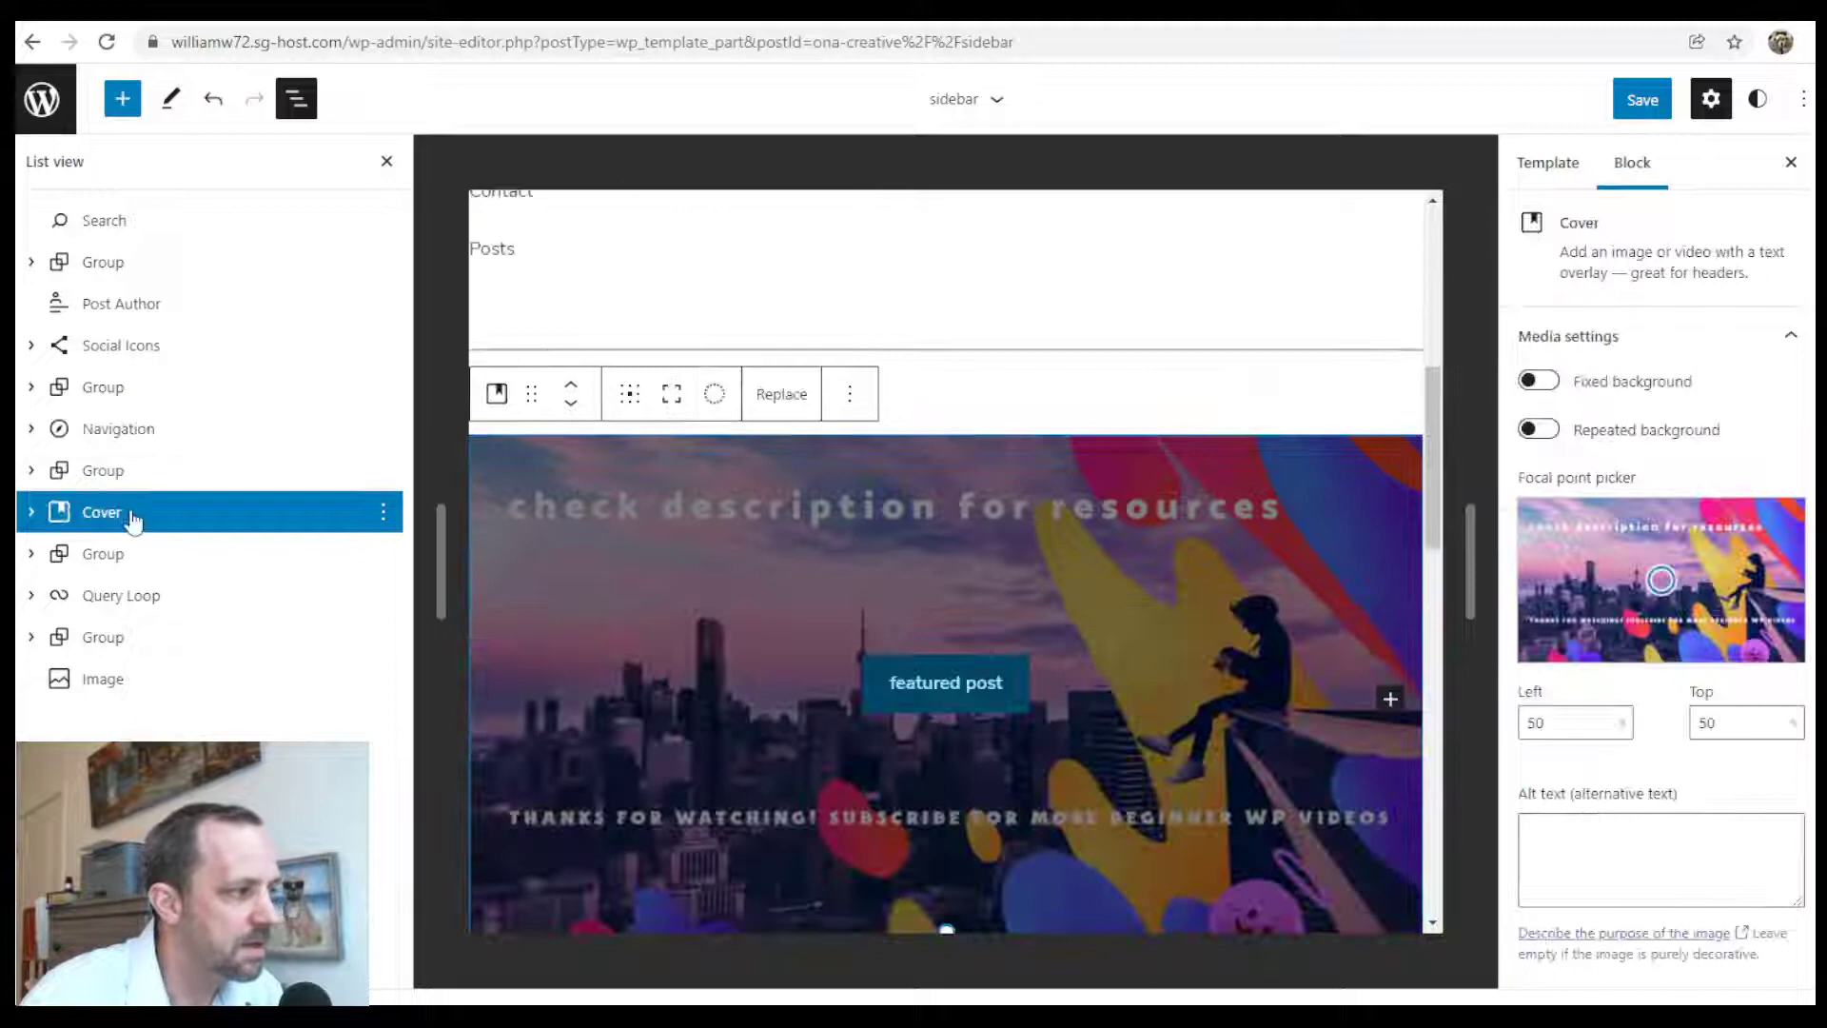
pyautogui.scroll(-5, 1009, 419)
pyautogui.scroll(2, 847, 552)
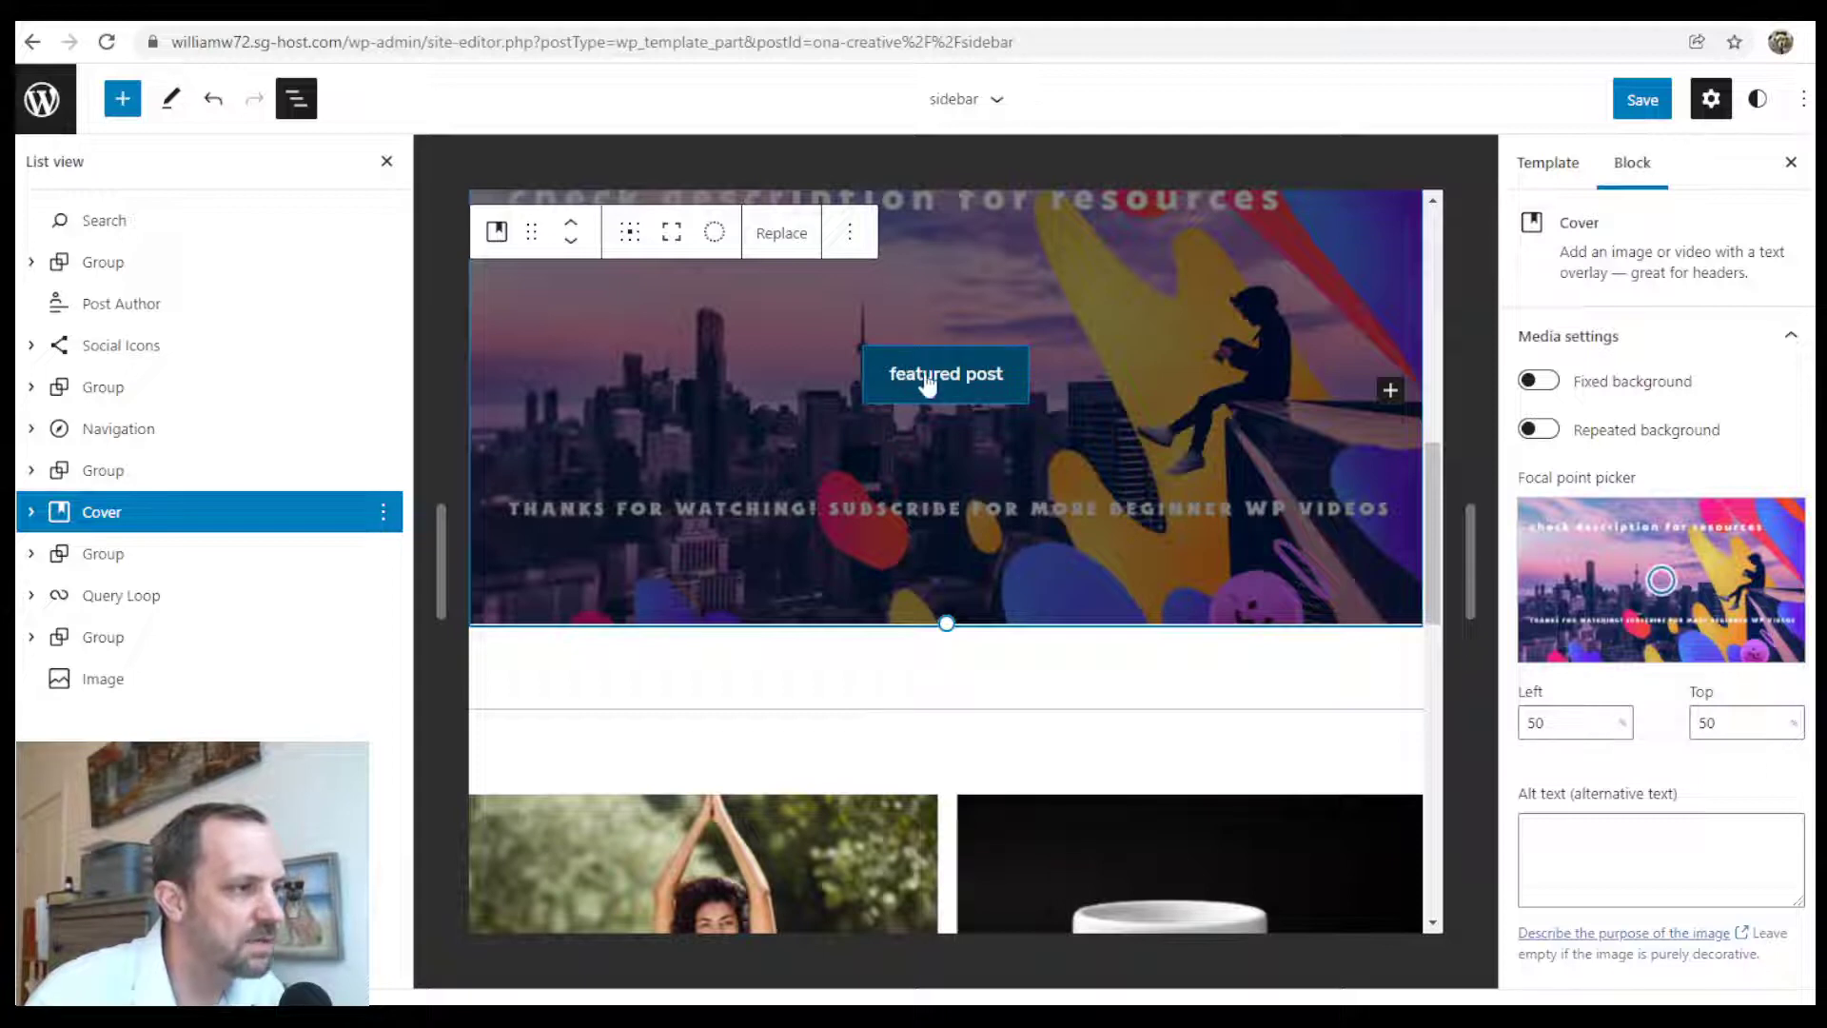
pyautogui.scroll(3, 1033, 440)
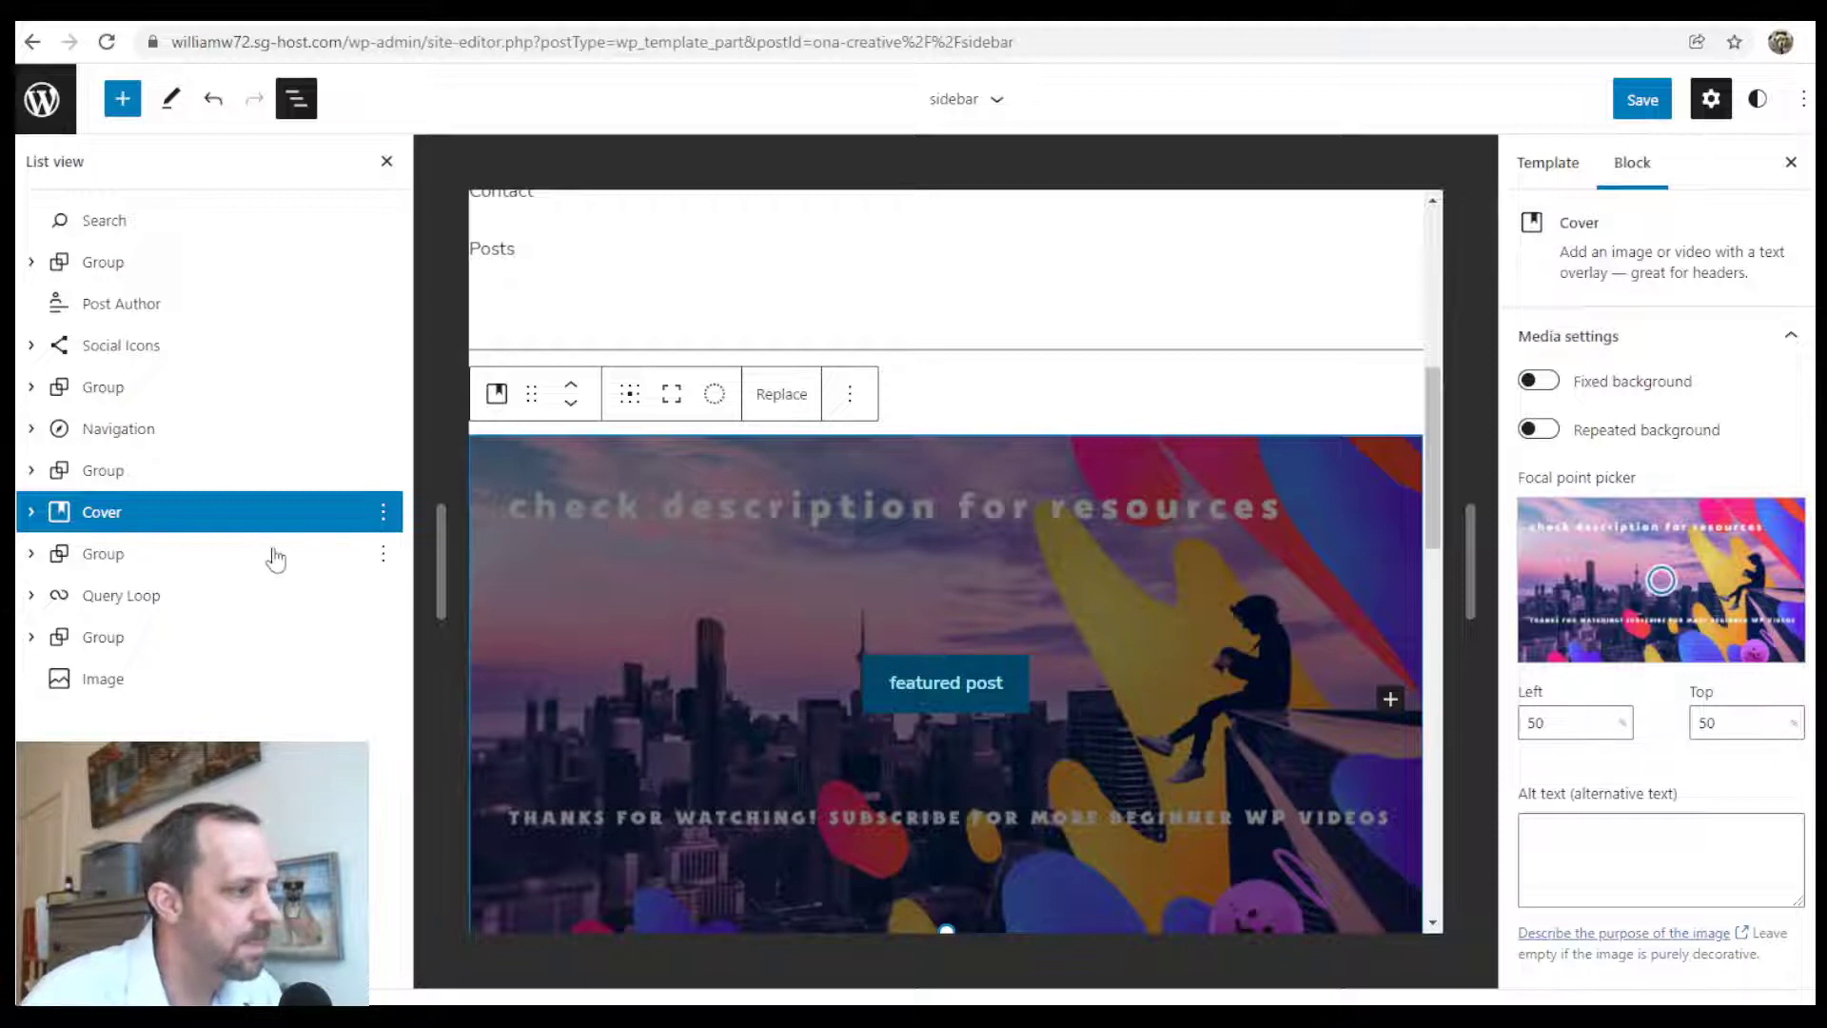
# Select the Query Loop and review its Filters showing the sidebarFeature tag
pyautogui.click(145, 596)
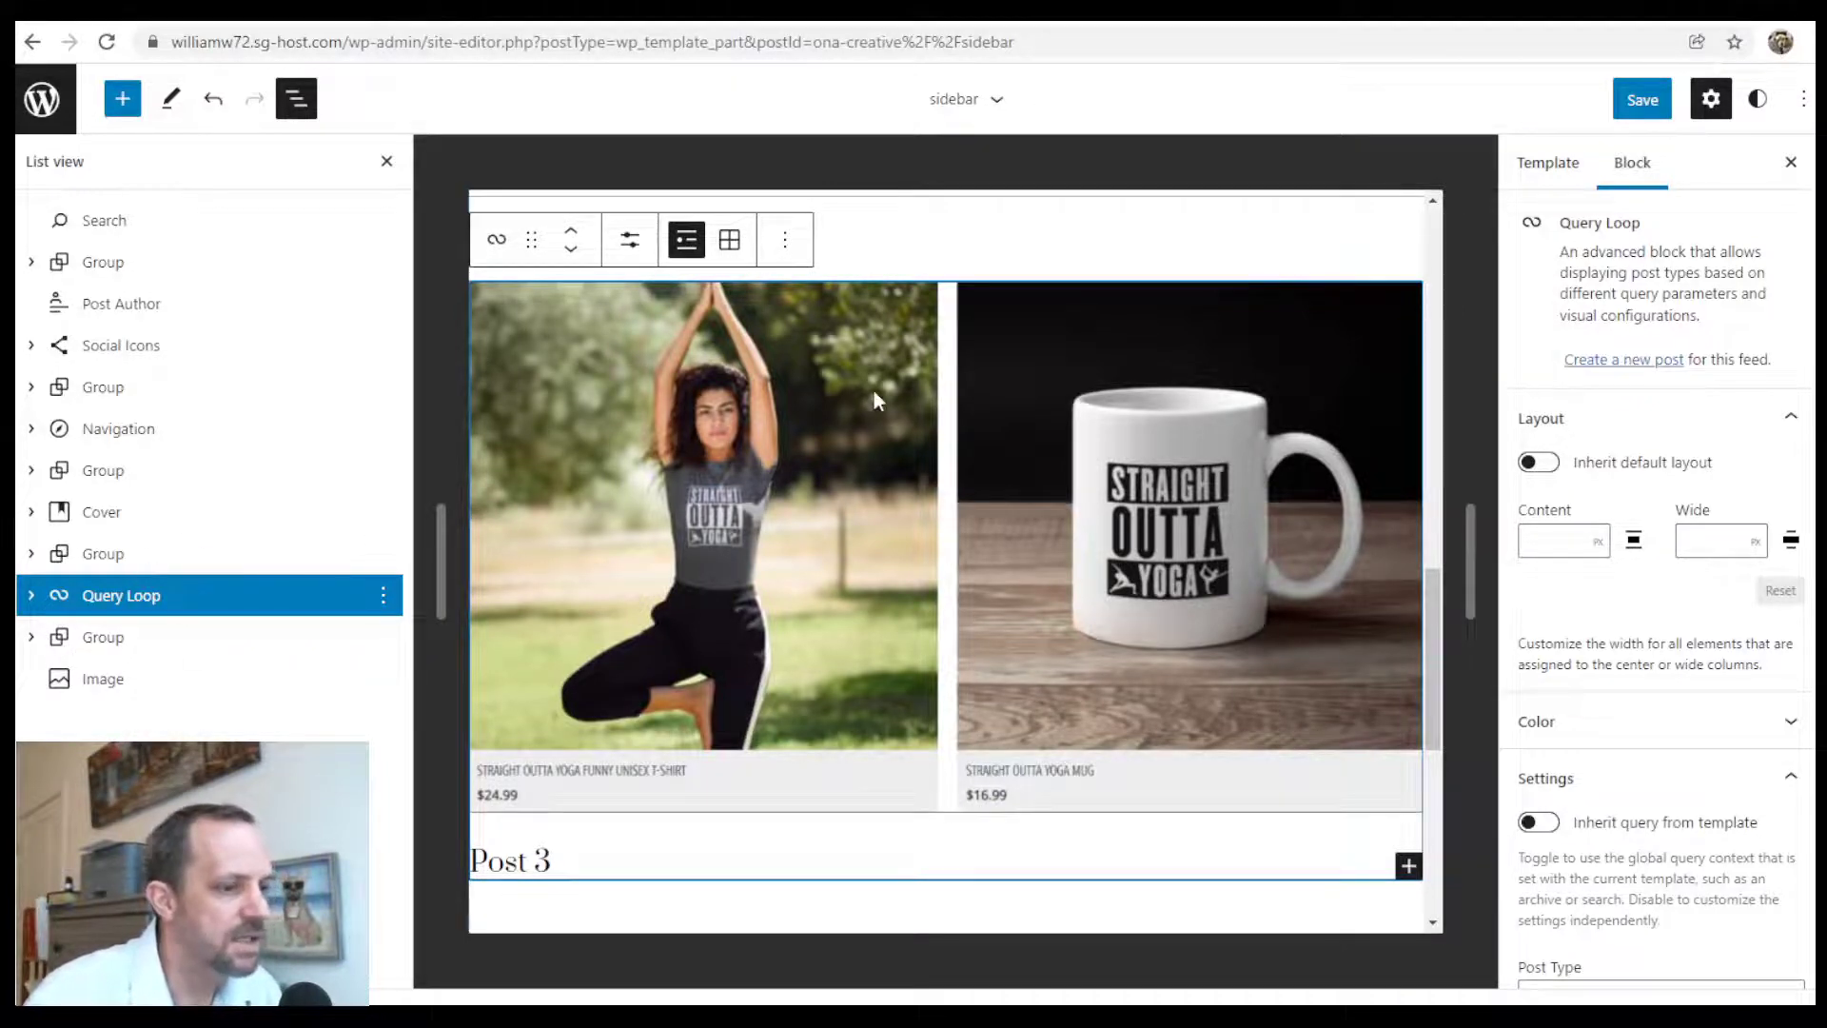
pyautogui.scroll(-3, 876, 398)
pyautogui.scroll(6, 824, 385)
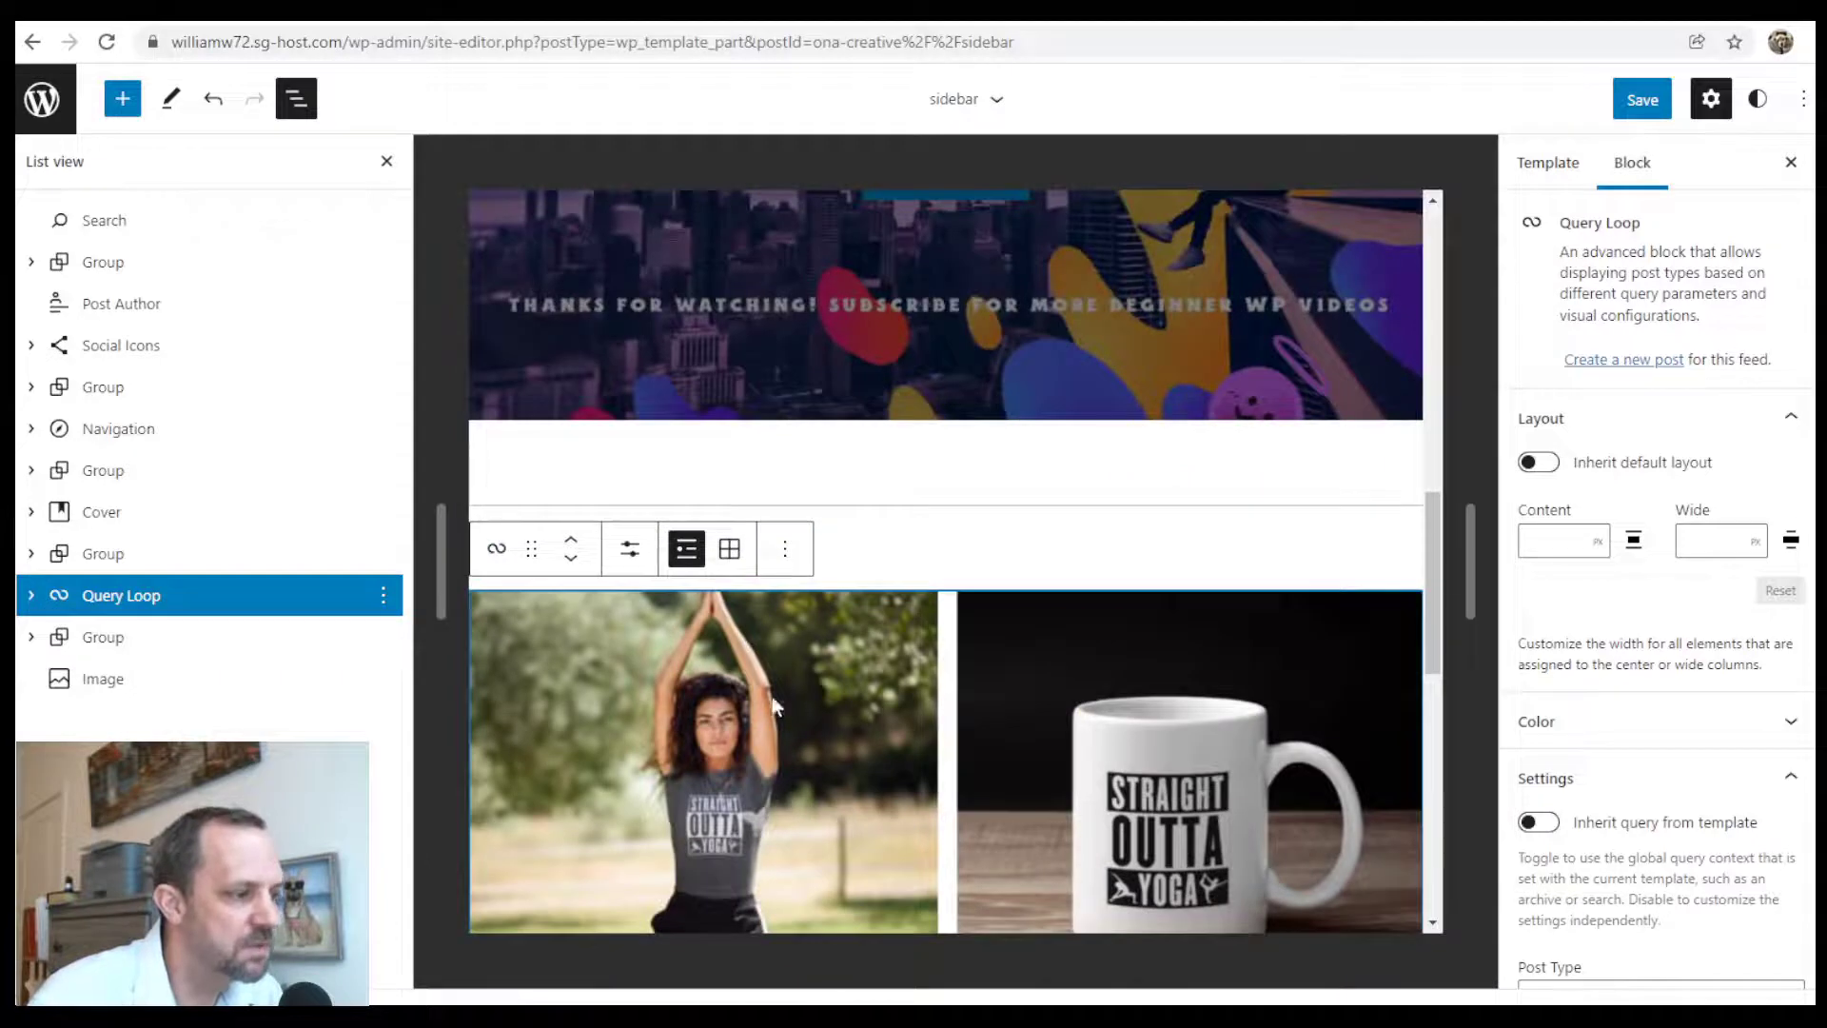
pyautogui.scroll(-8, 1598, 574)
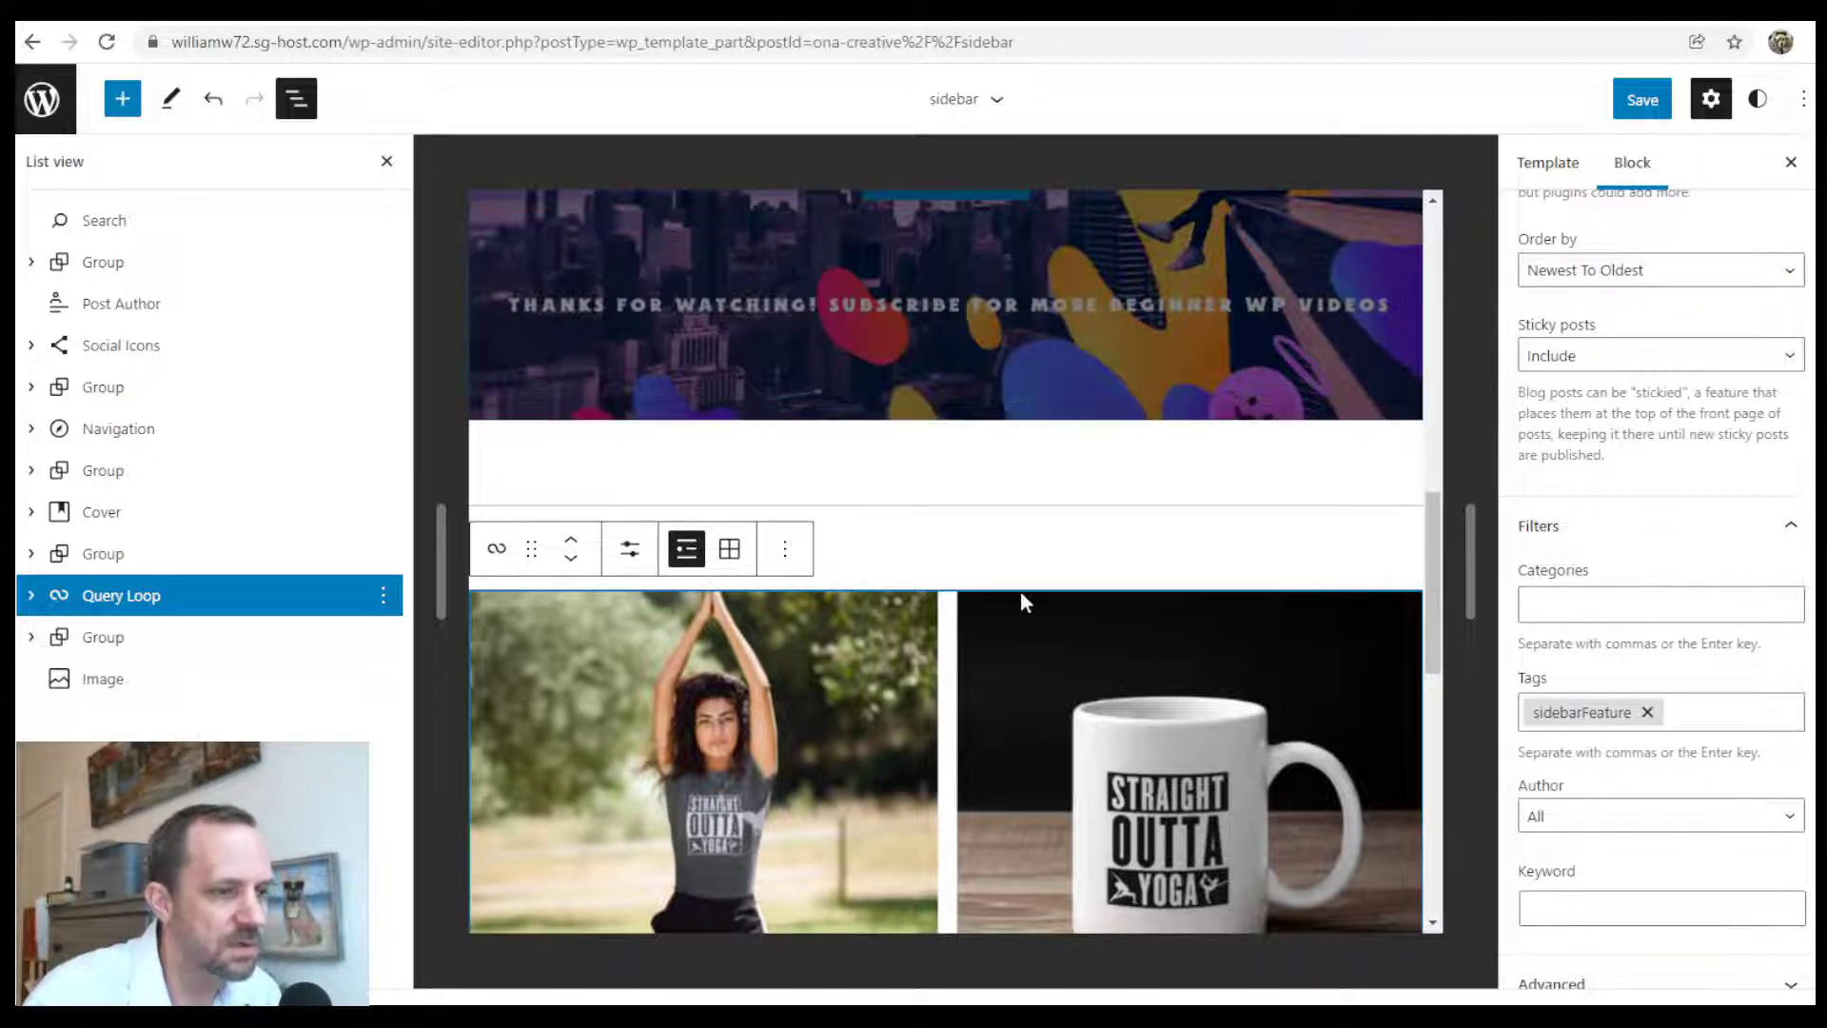
pyautogui.scroll(-3, 1020, 590)
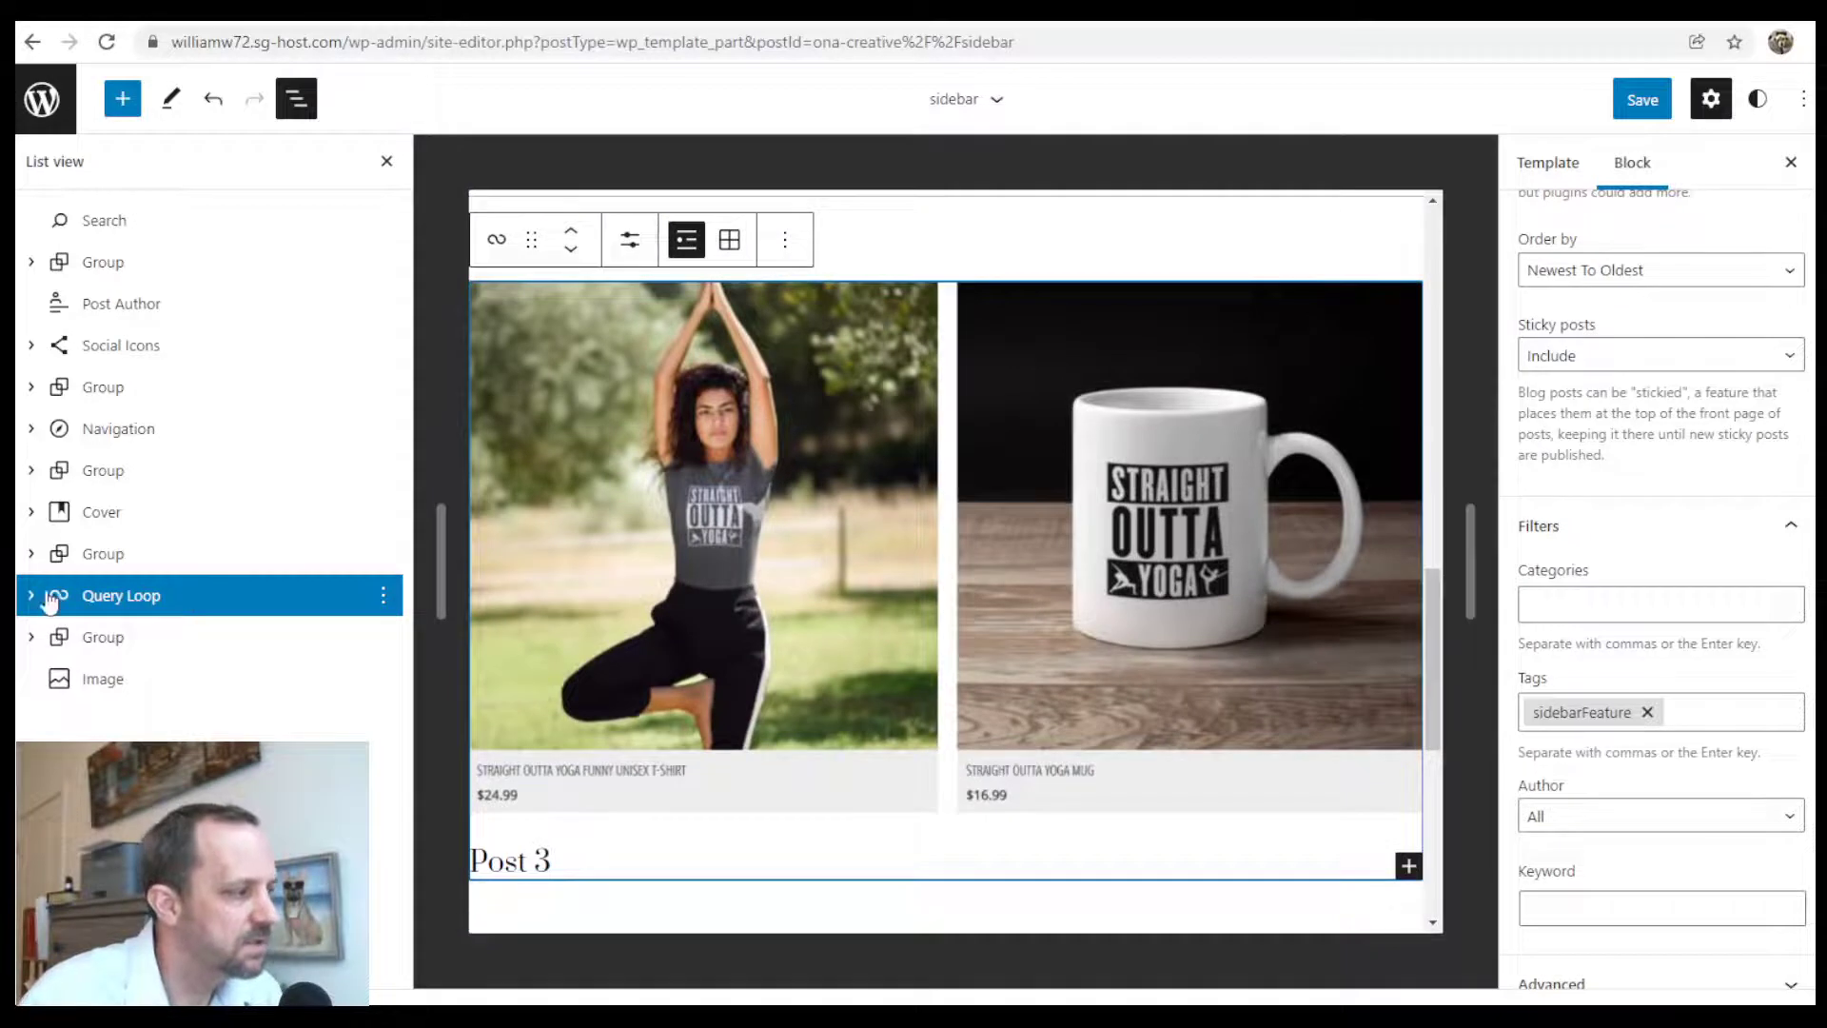
pyautogui.click(94, 605)
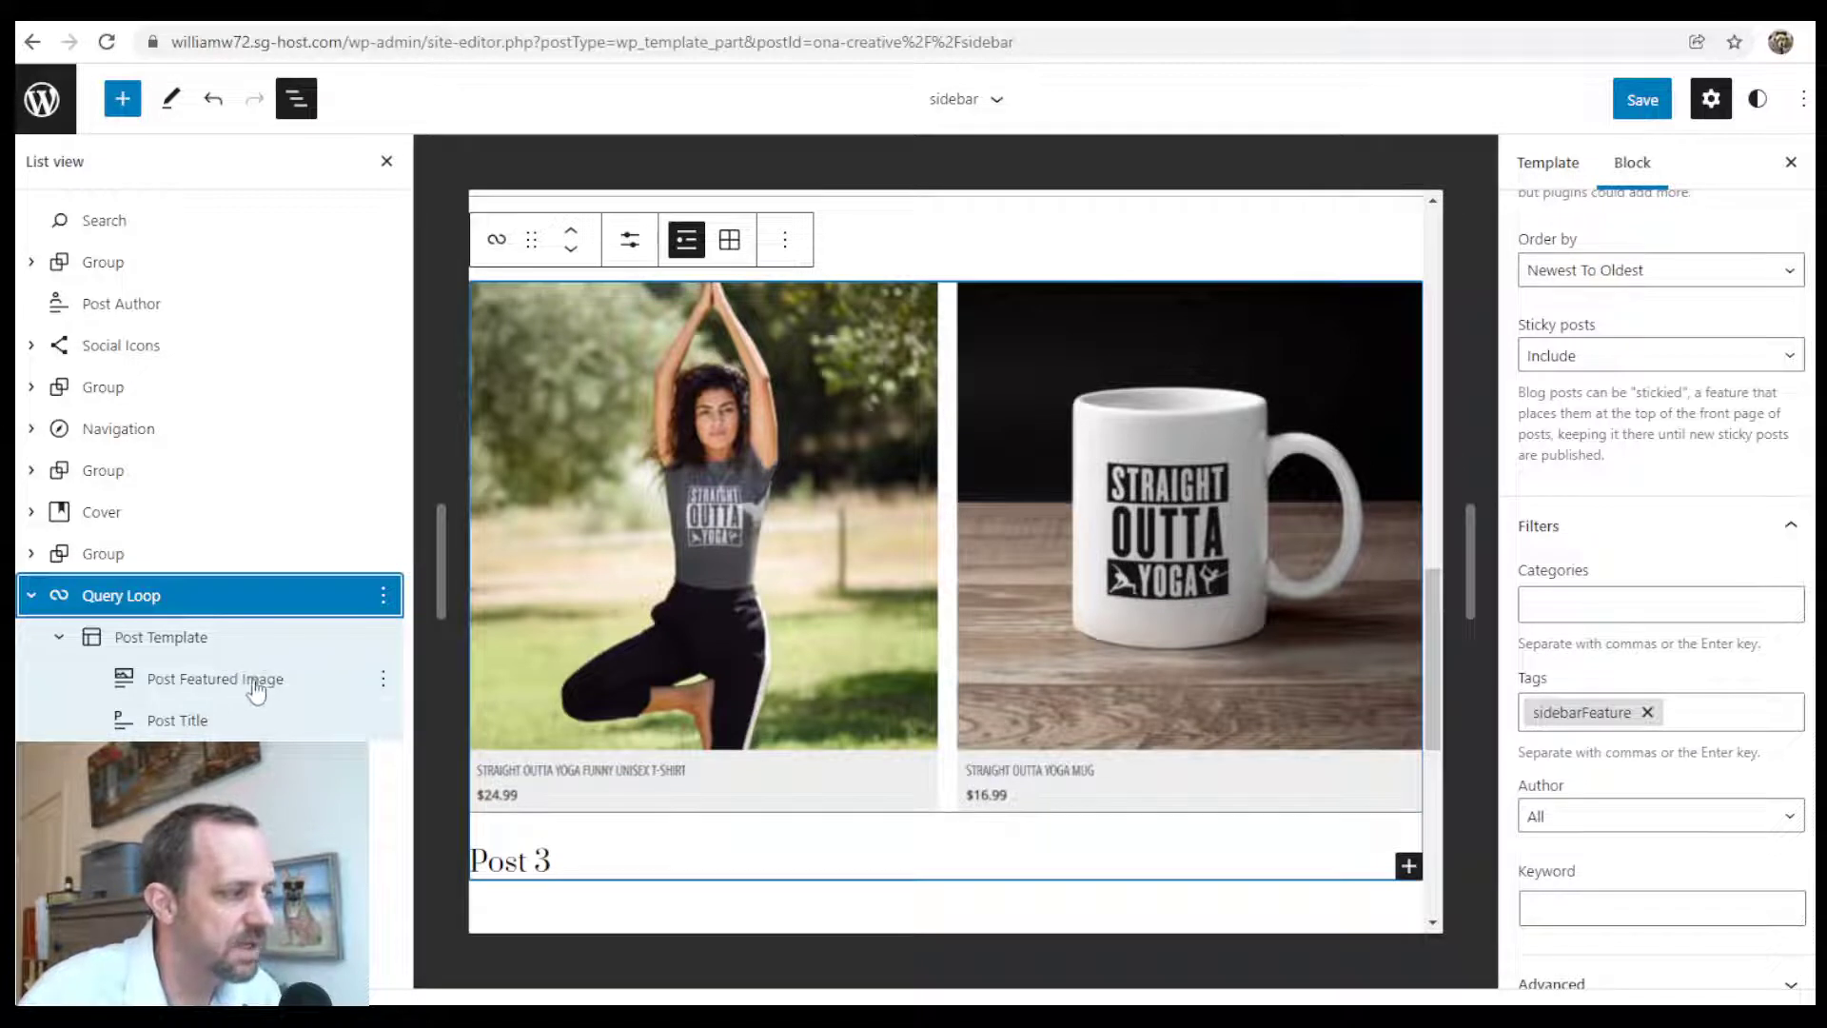
pyautogui.click(33, 597)
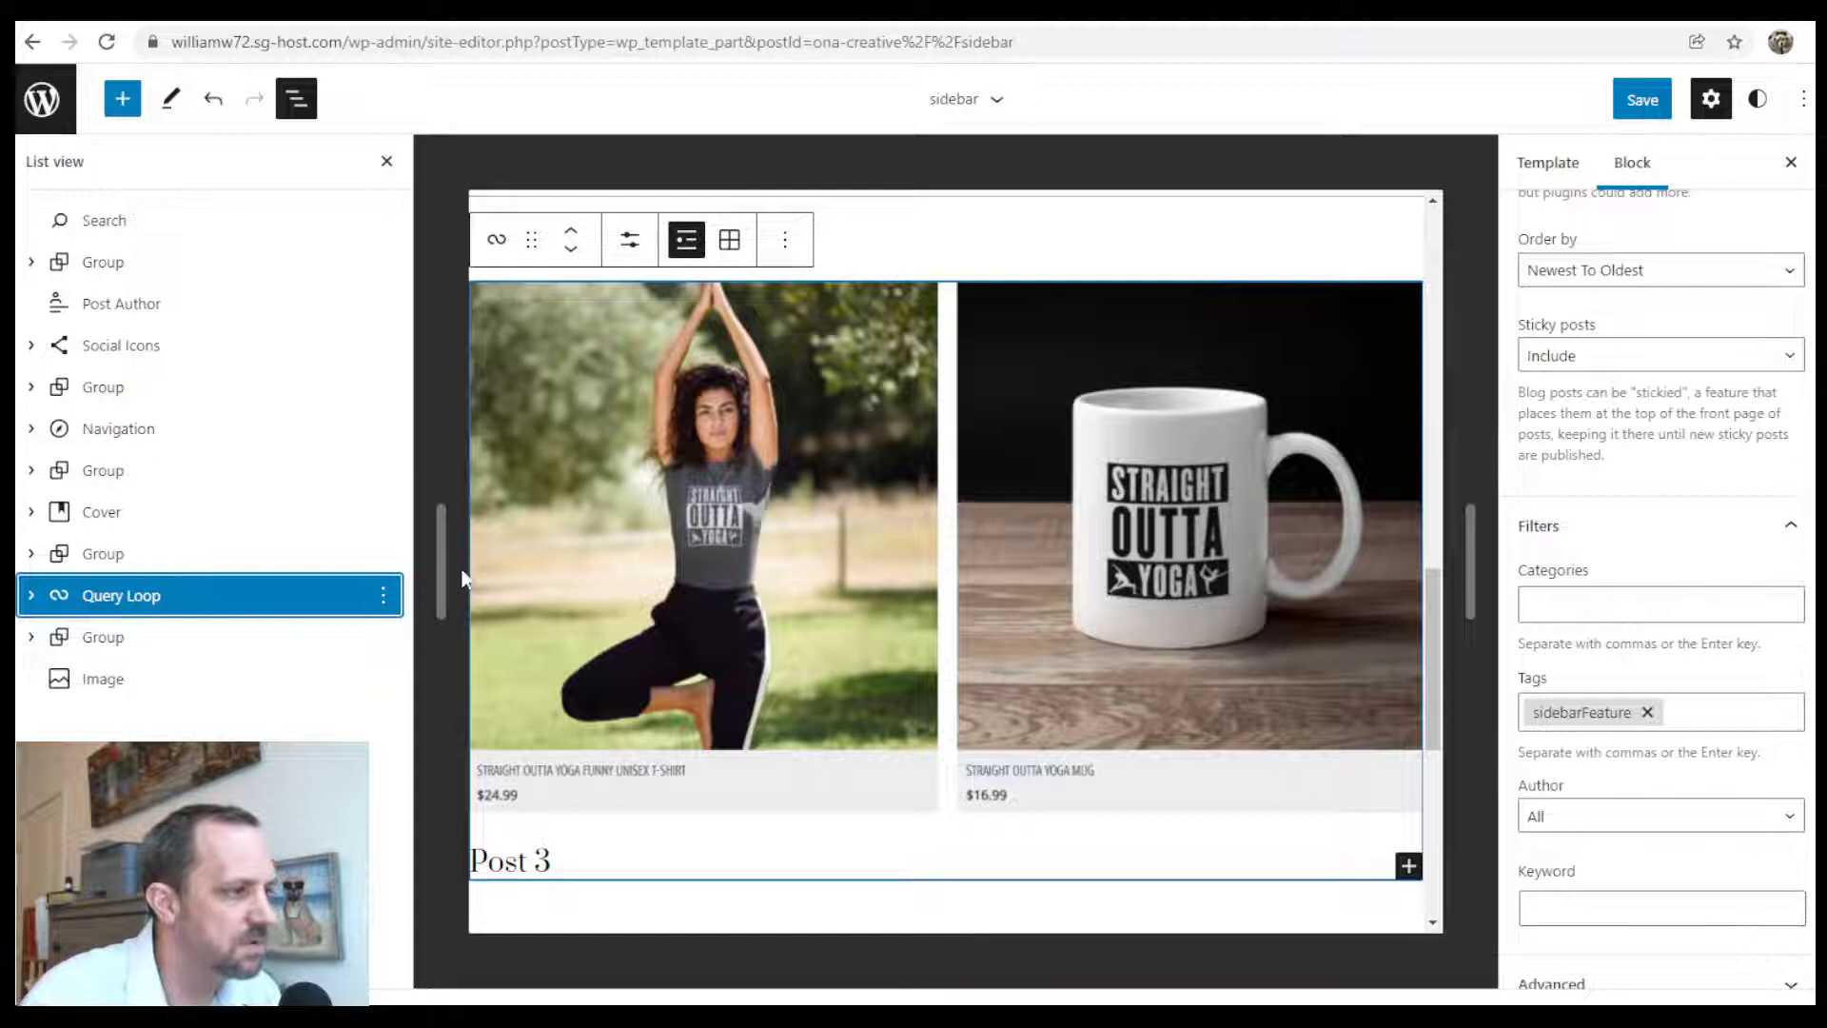
# Insert a new Query Loop block before the existing one, accepting the suggested layout
pyautogui.click(786, 241)
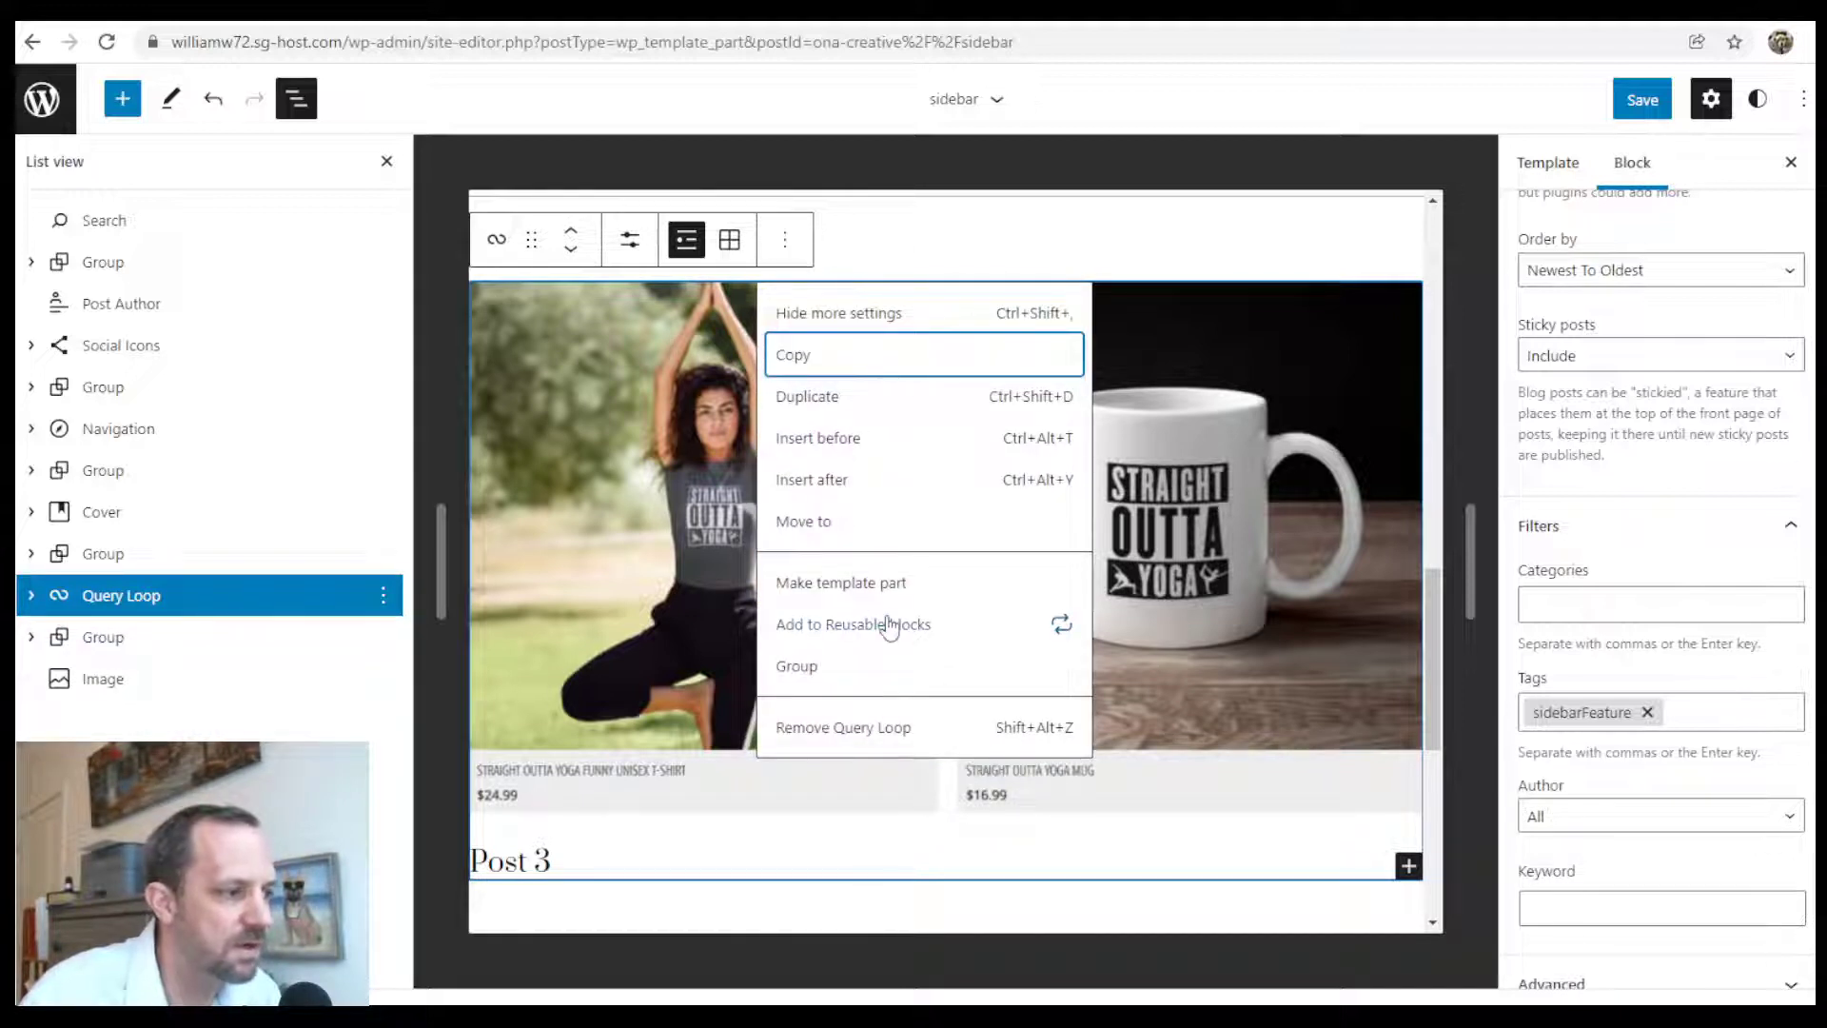
pyautogui.click(855, 439)
pyautogui.click(1428, 298)
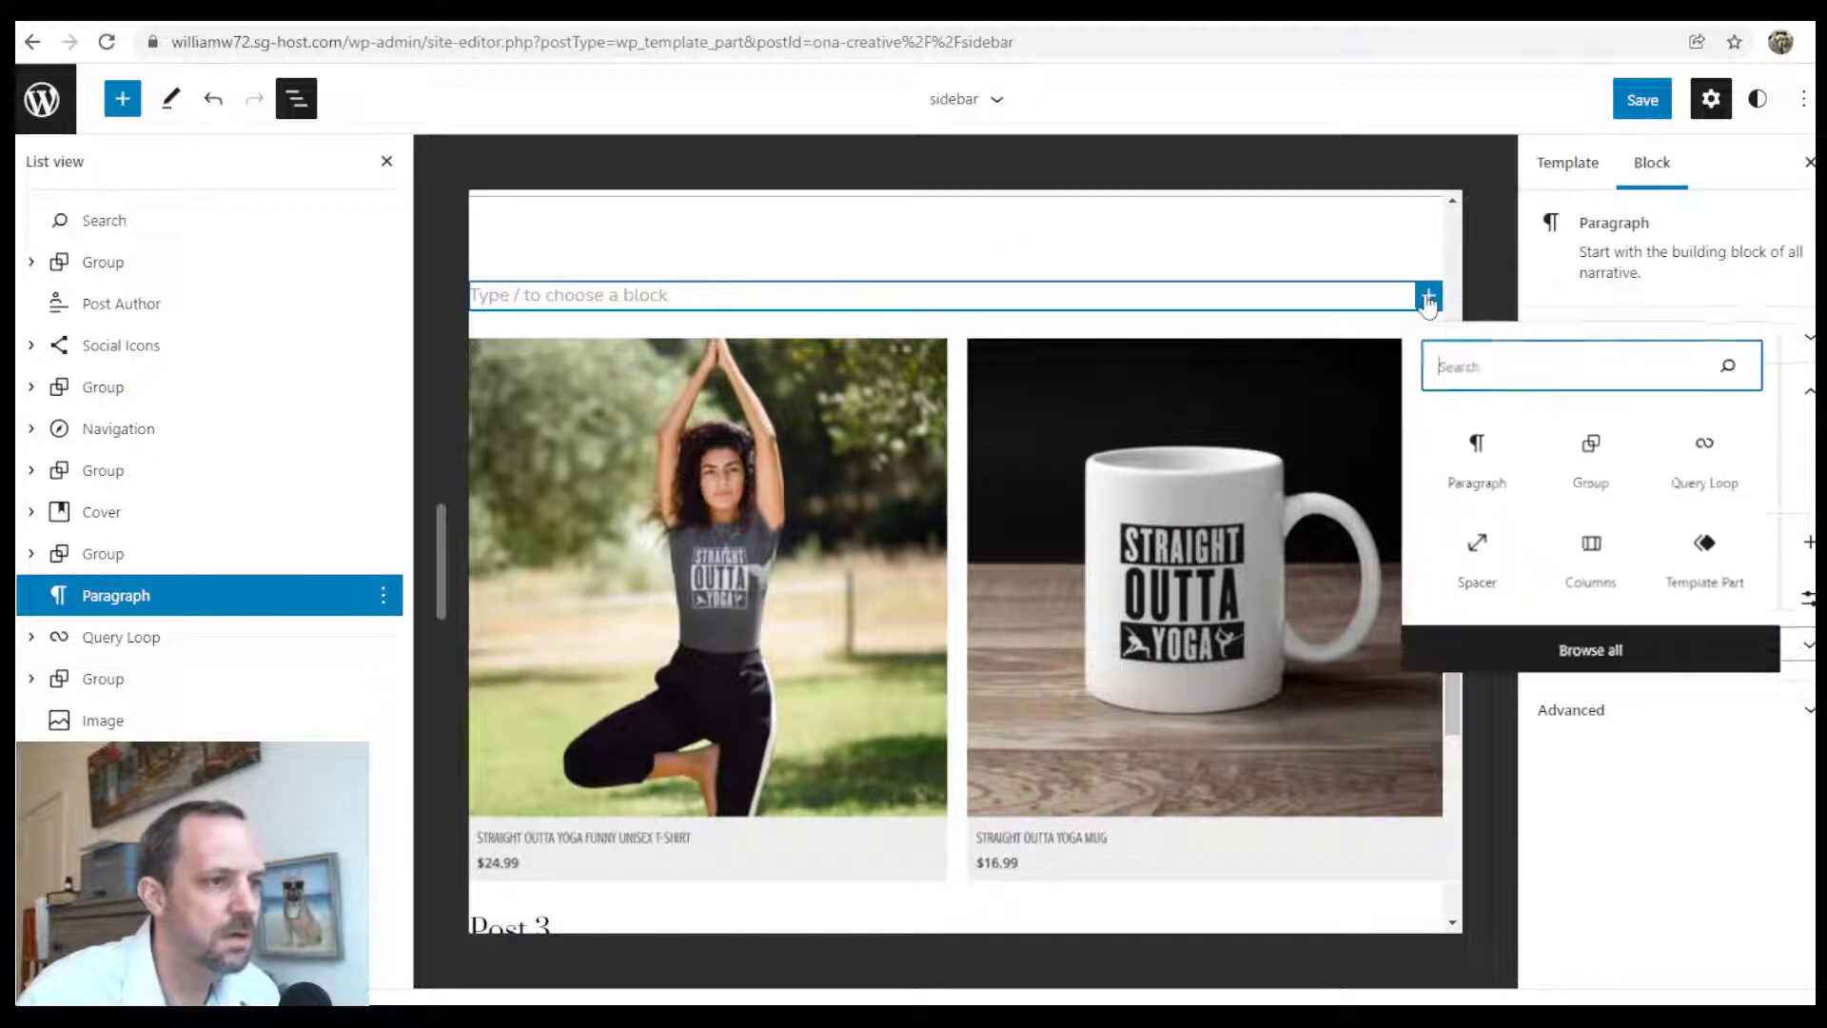
pyautogui.write('q')
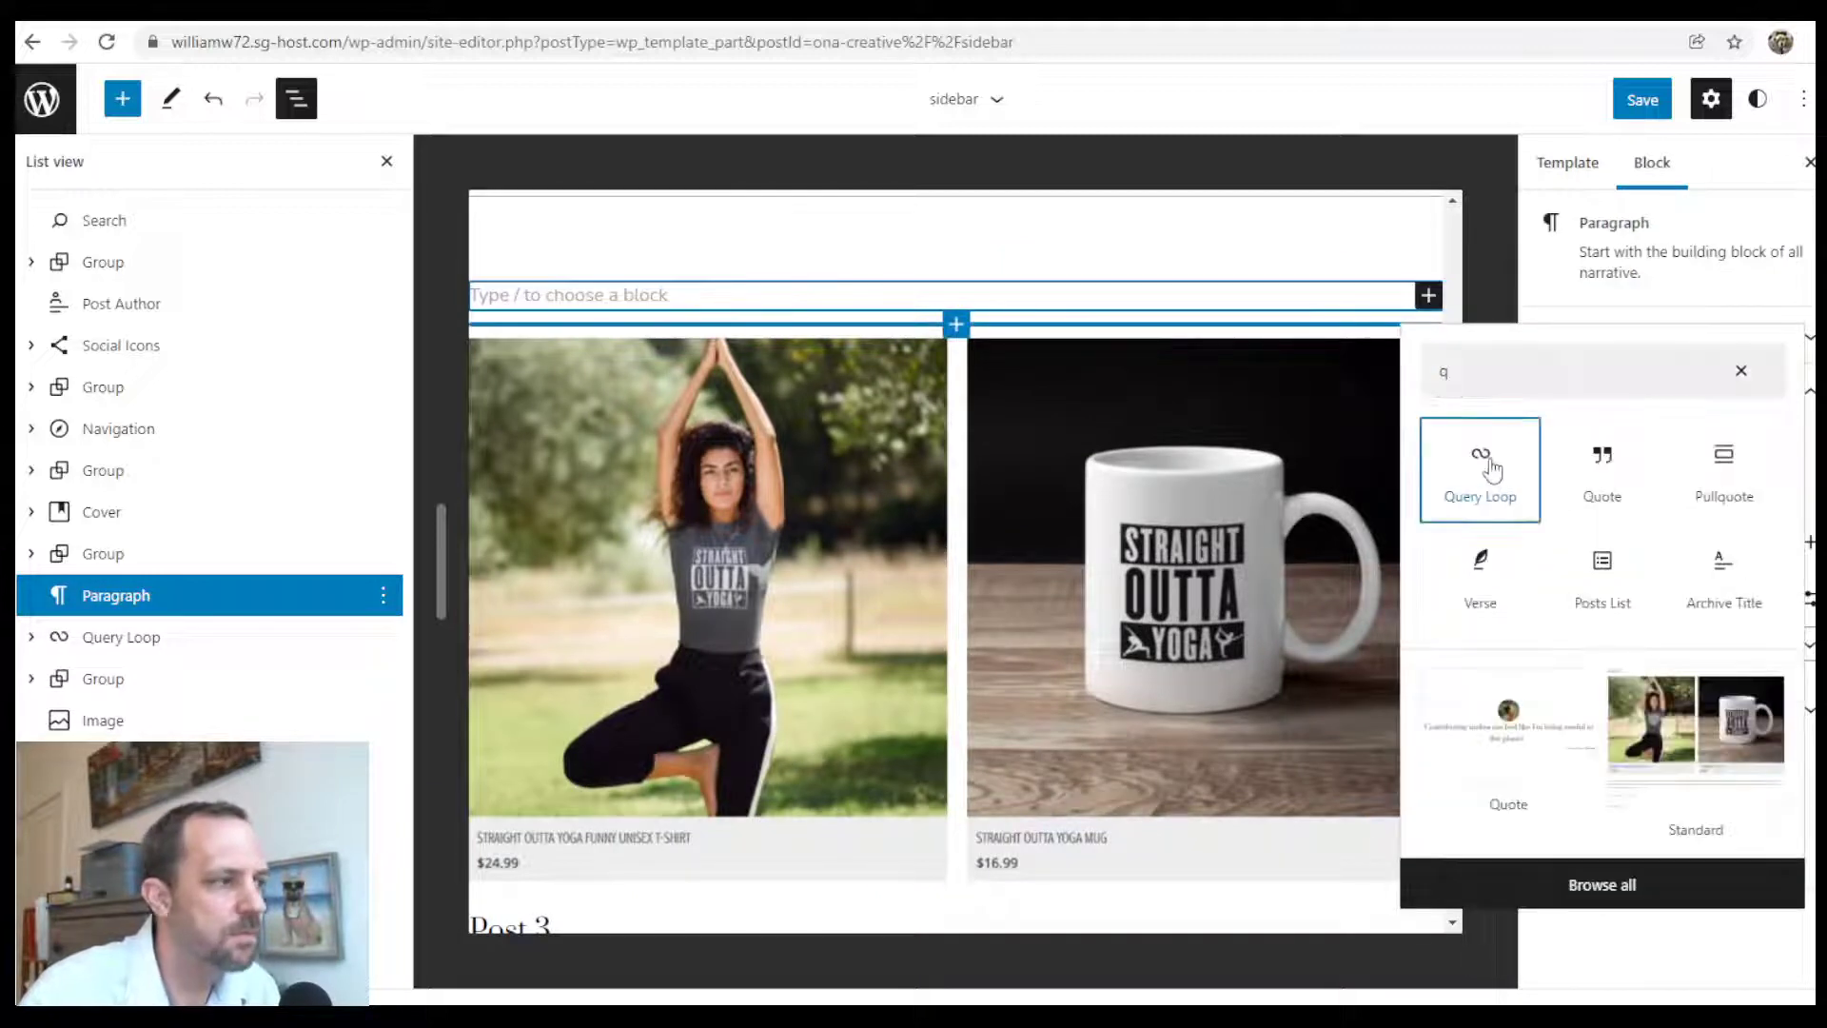
pyautogui.click(1480, 468)
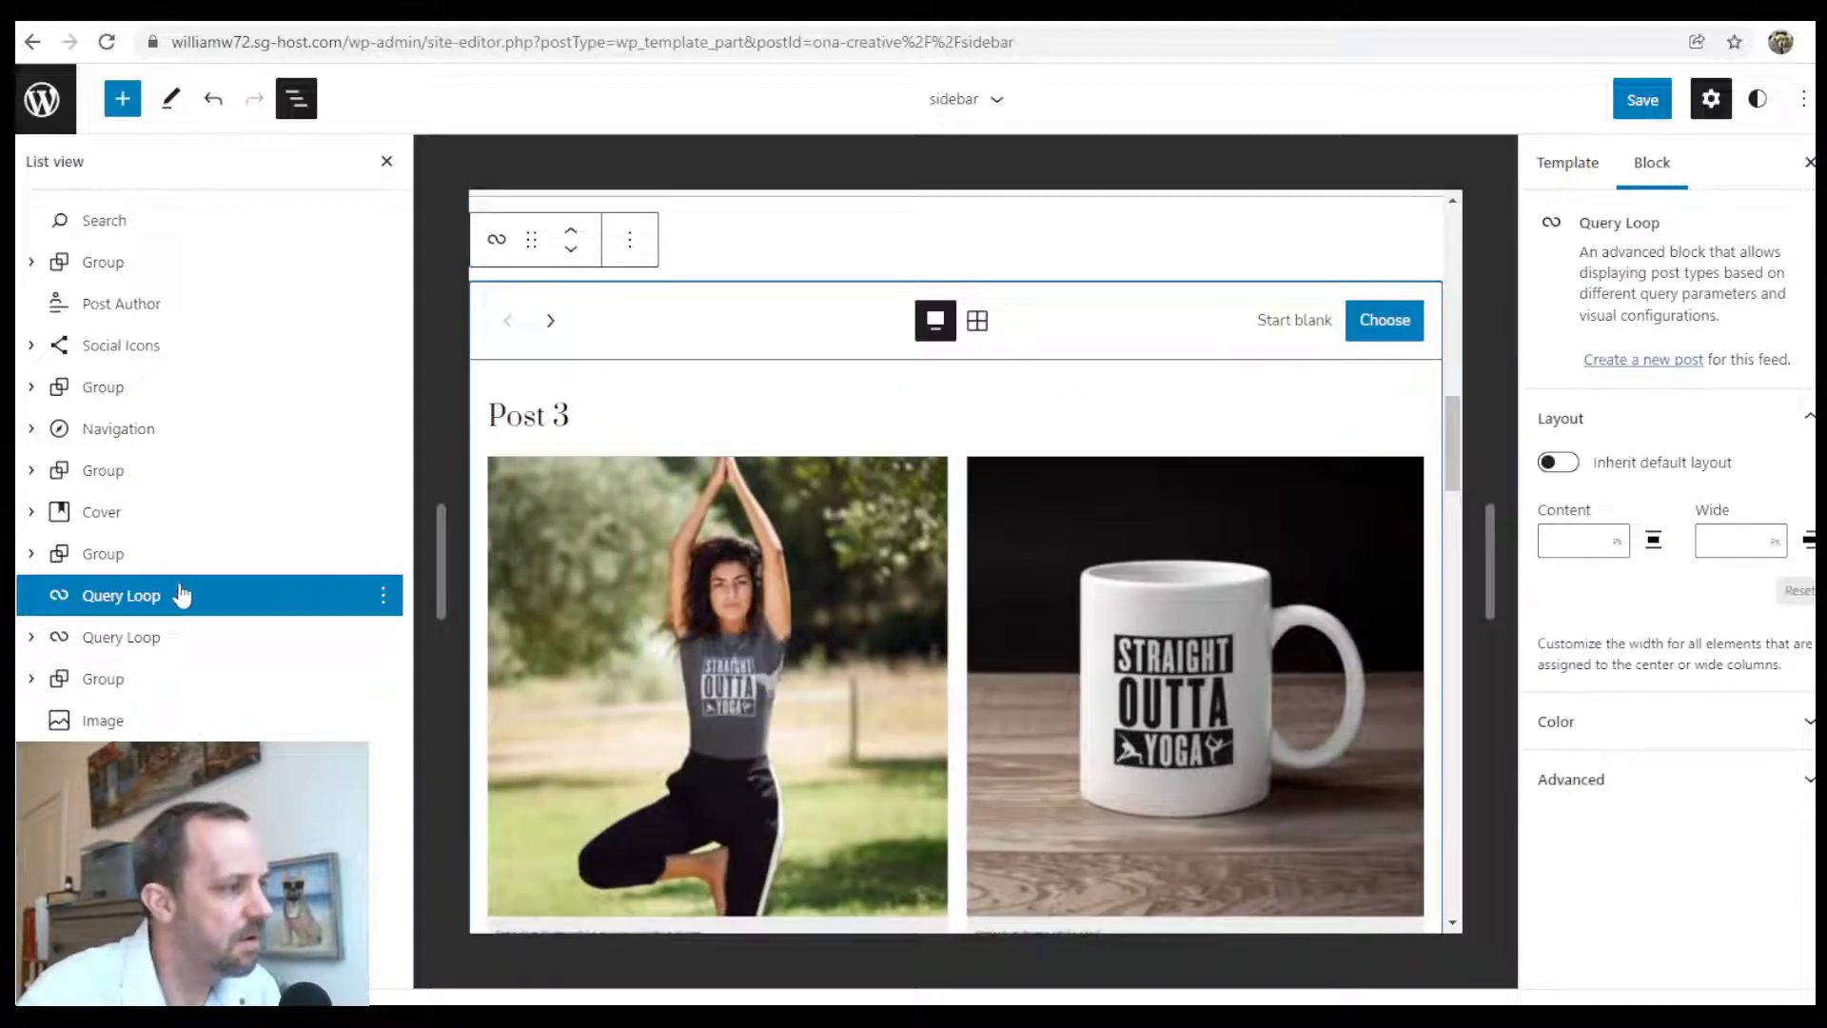
pyautogui.click(1400, 324)
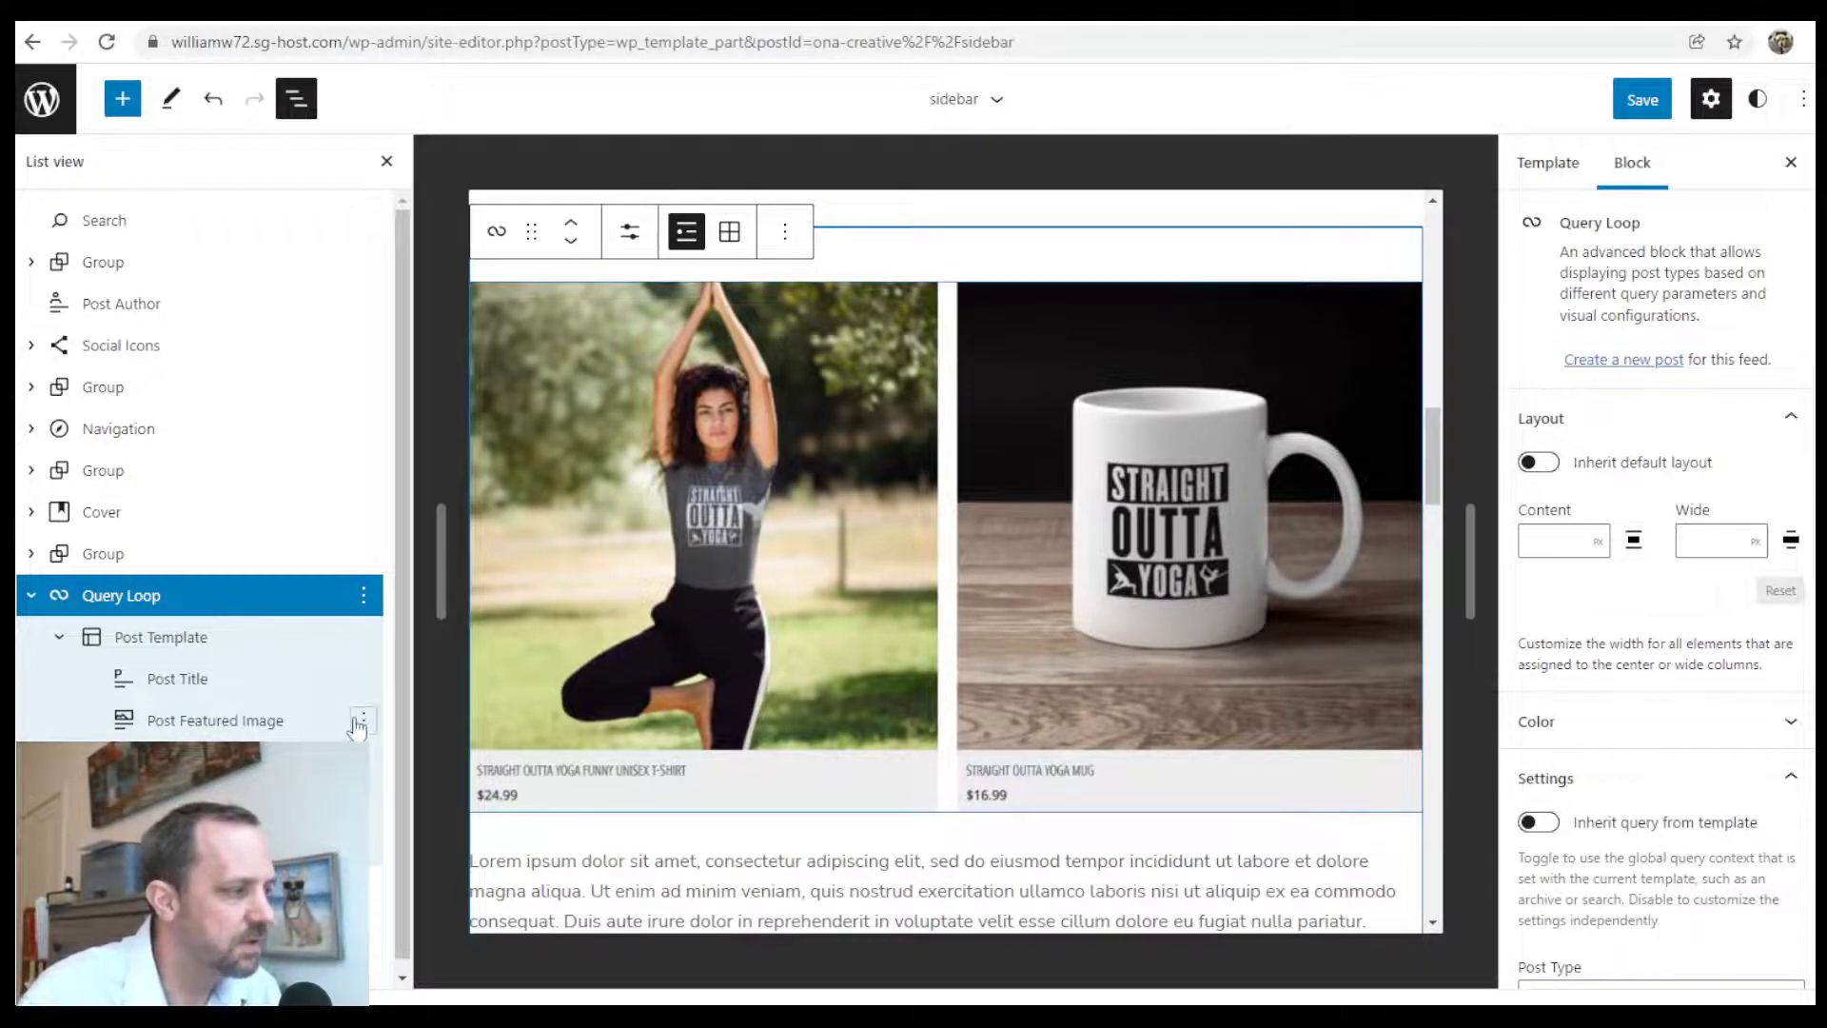
# Remove the Post Excerpt and Post Date blocks from the Query Loop
pyautogui.click(362, 720)
pyautogui.click(191, 761)
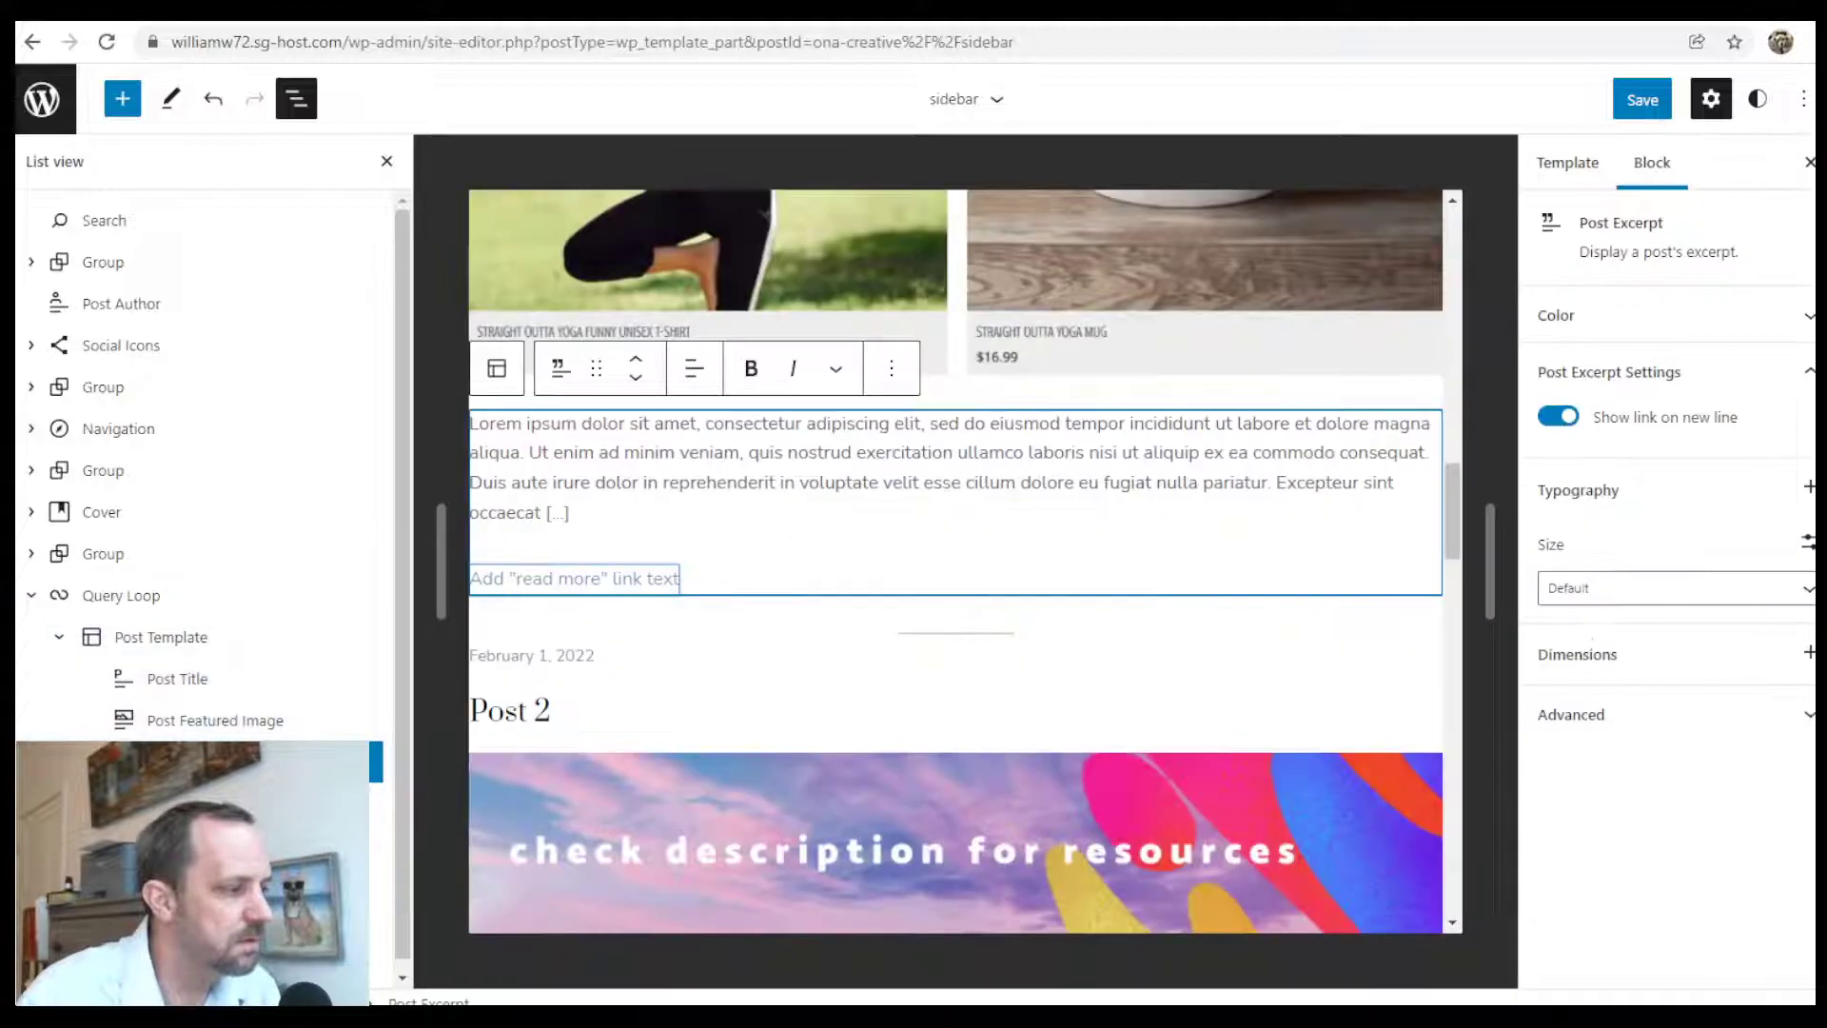
pyautogui.click(376, 766)
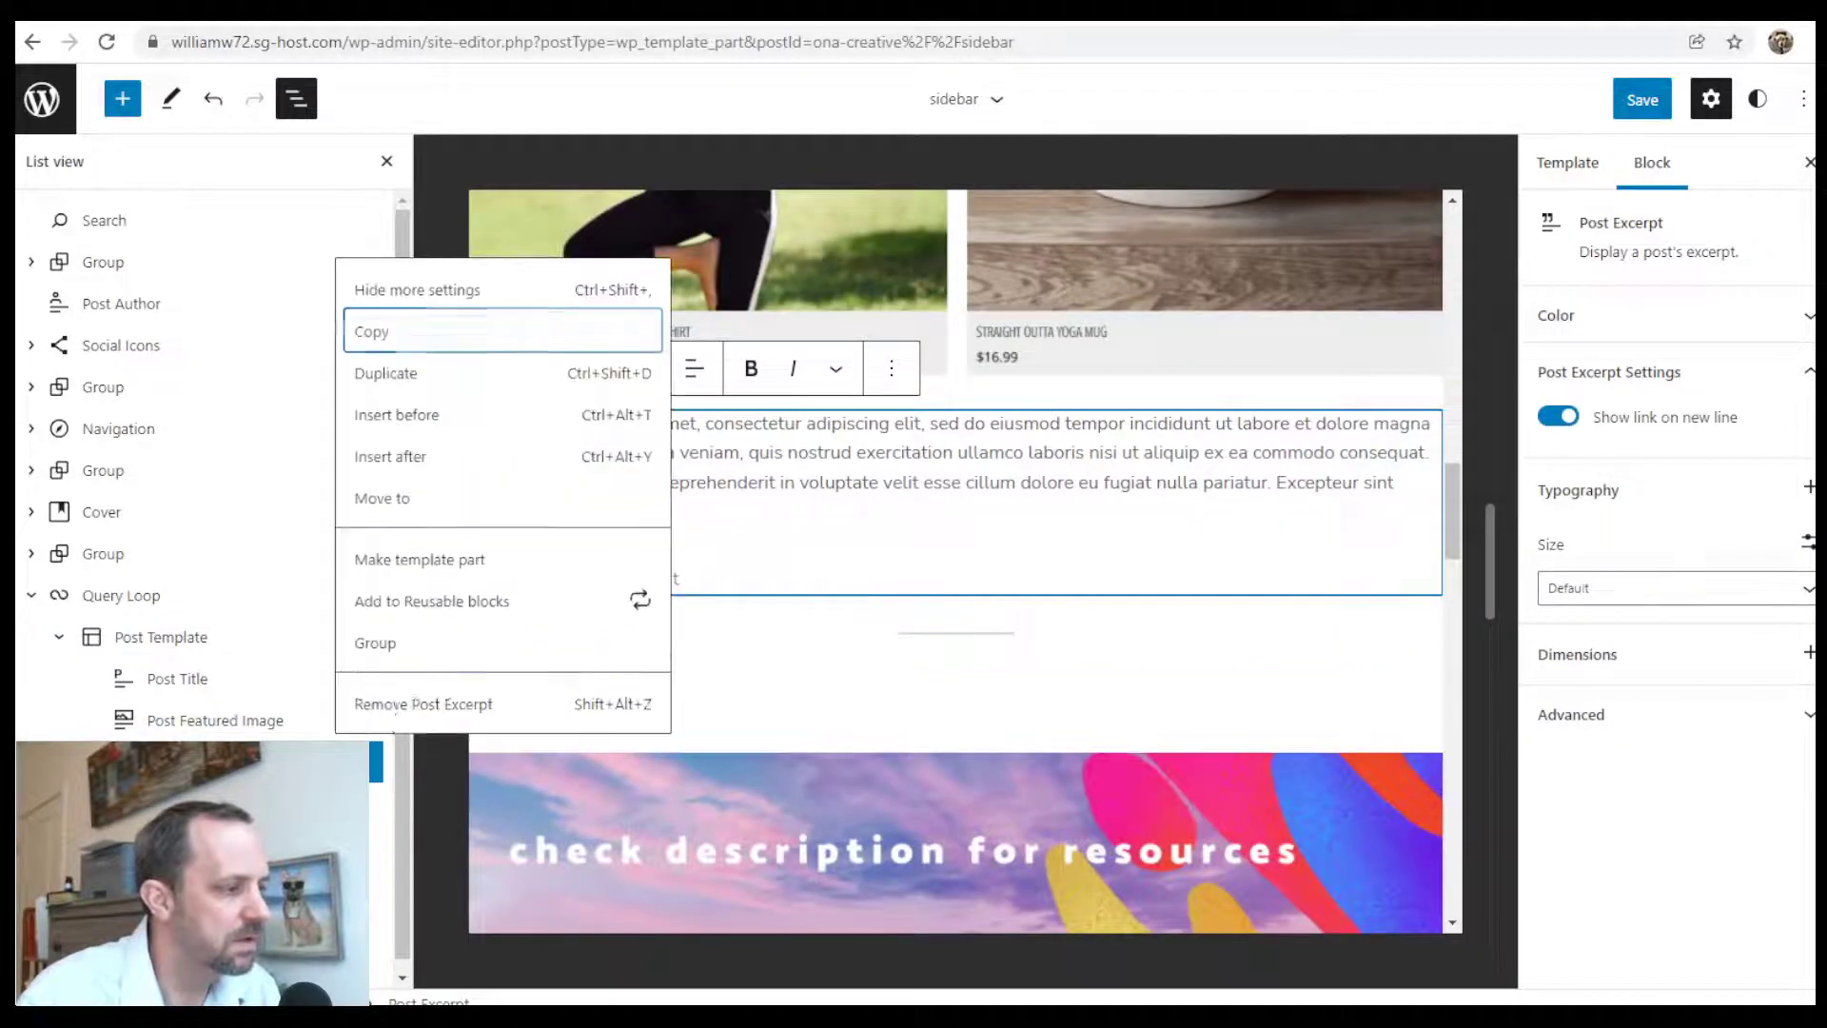
pyautogui.click(420, 705)
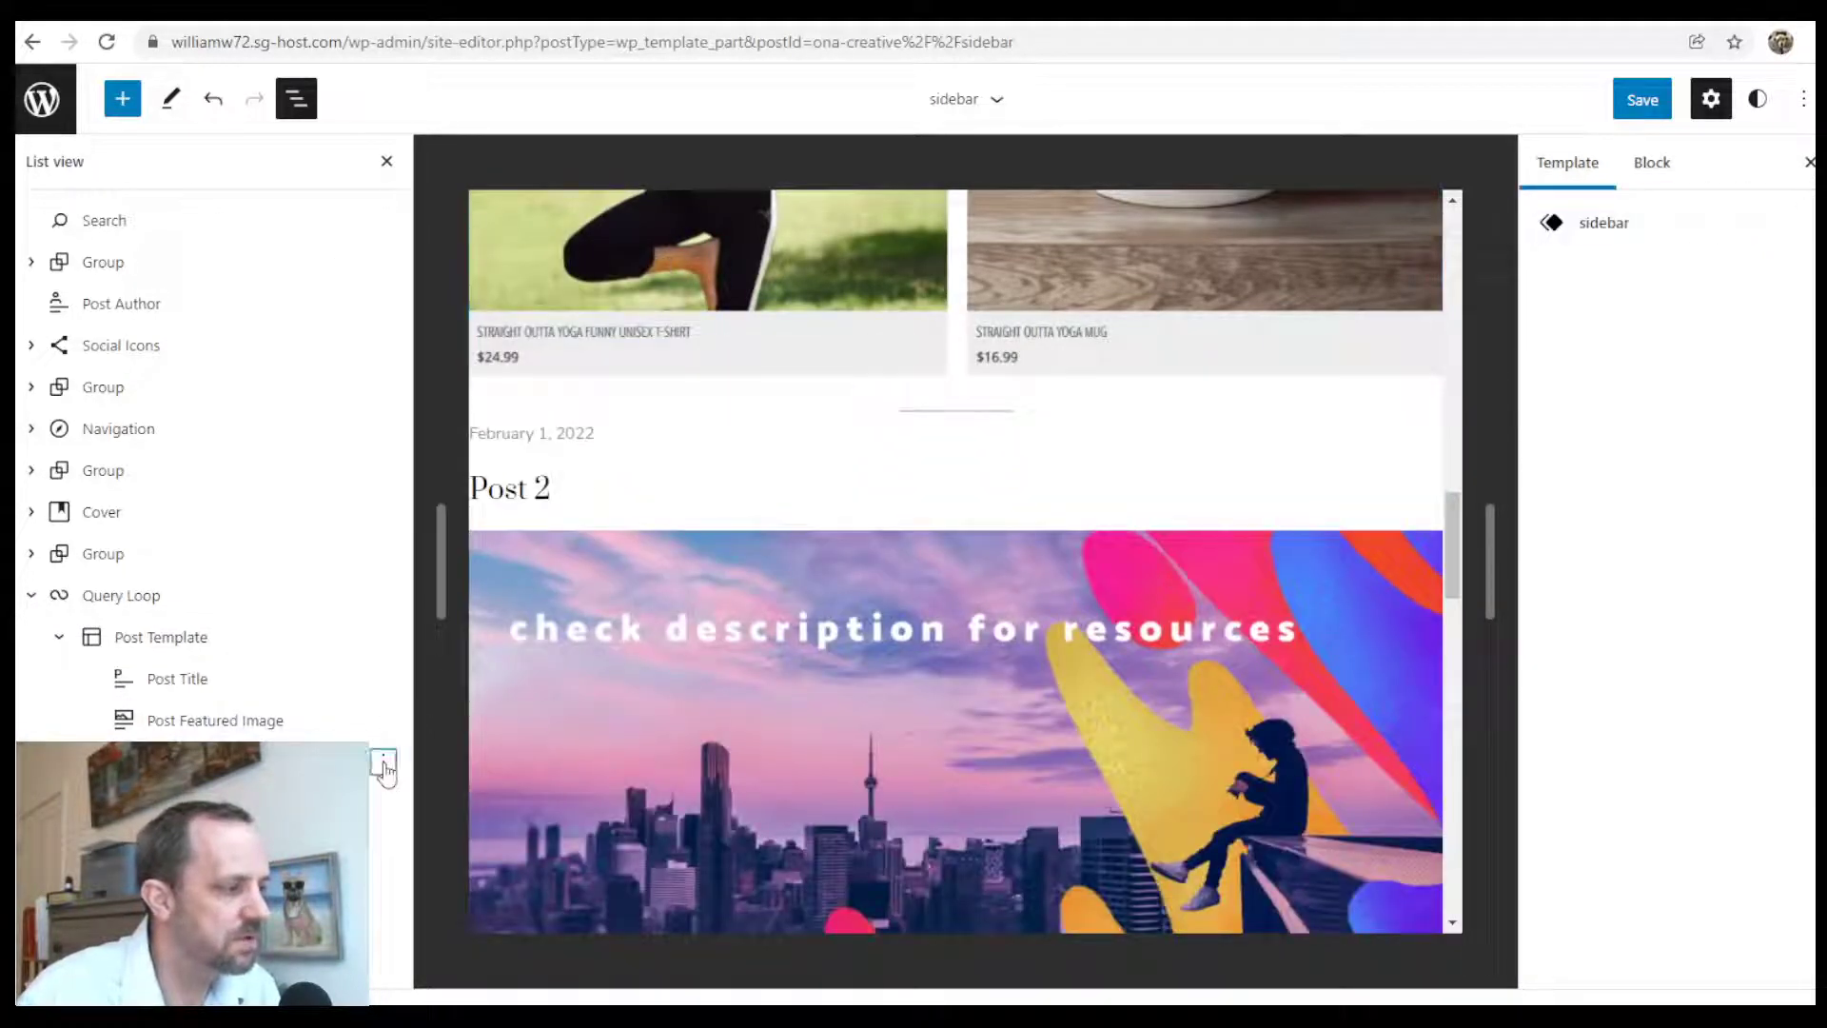
pyautogui.click(383, 763)
pyautogui.click(410, 707)
pyautogui.click(382, 762)
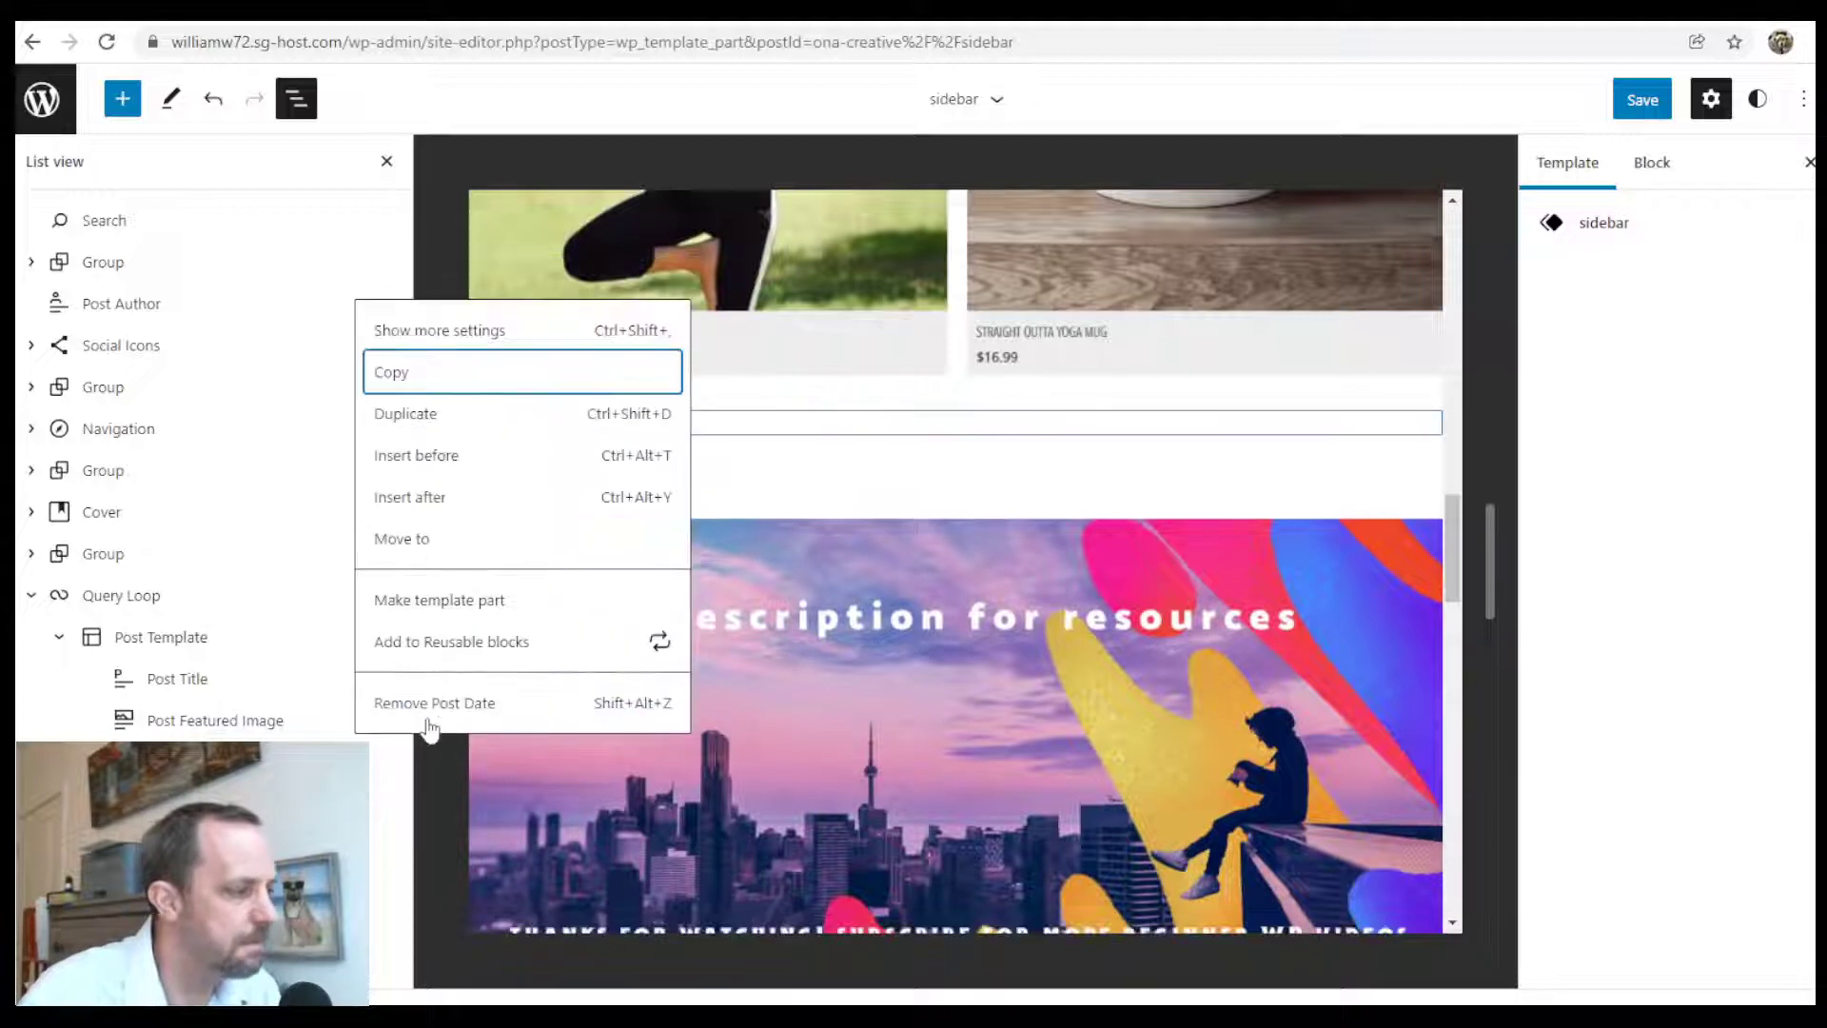
pyautogui.click(423, 706)
# Delete the first of the two Query Loops
pyautogui.click(36, 598)
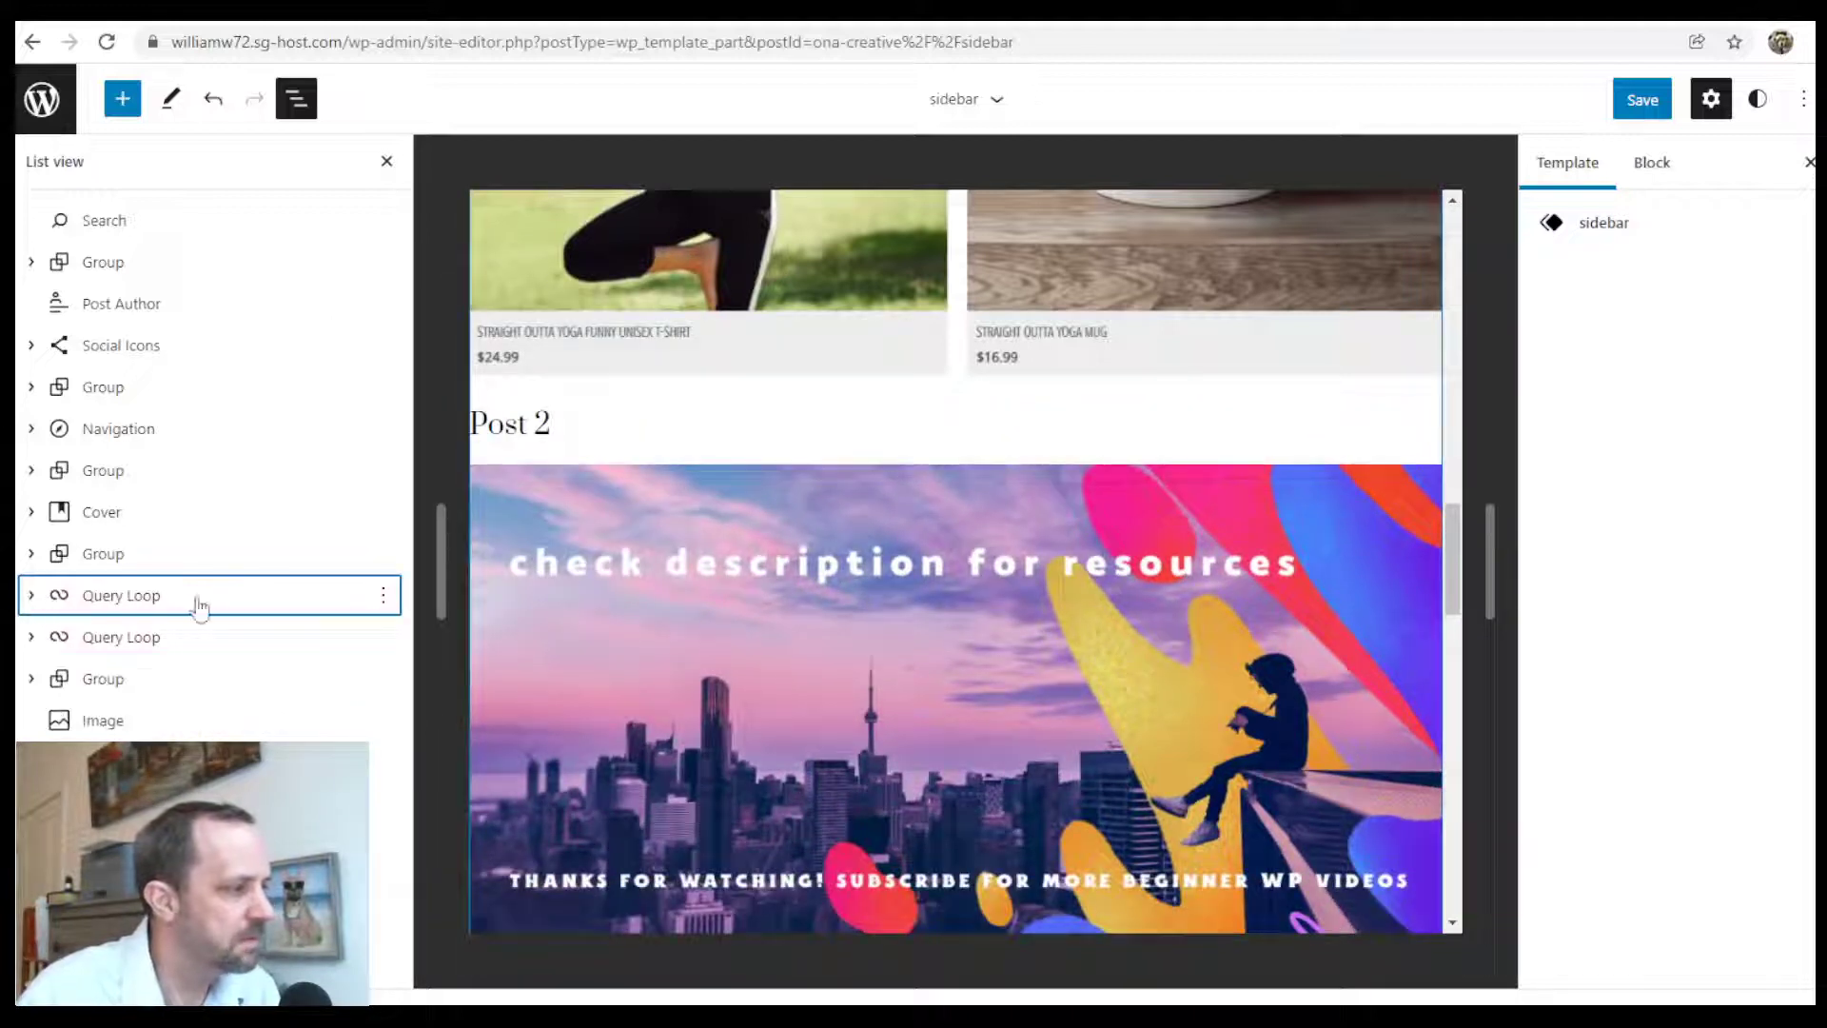
pyautogui.click(277, 599)
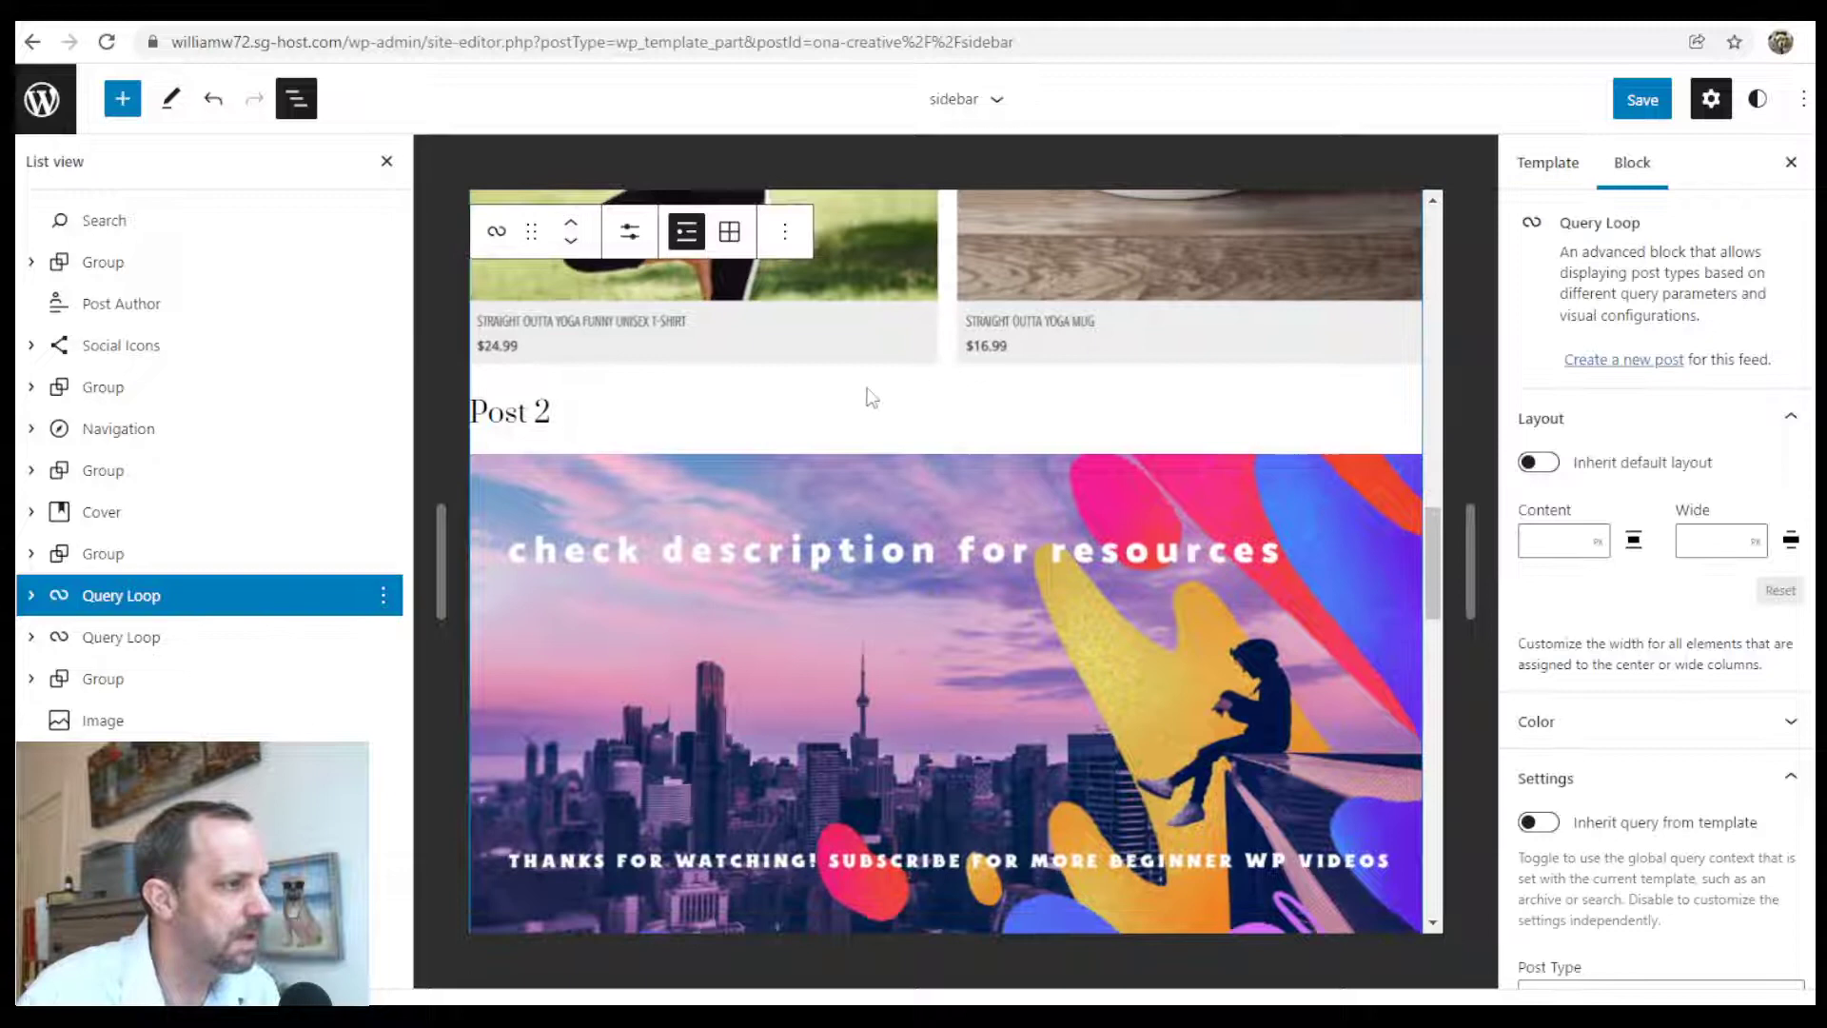
pyautogui.click(785, 233)
pyautogui.click(856, 726)
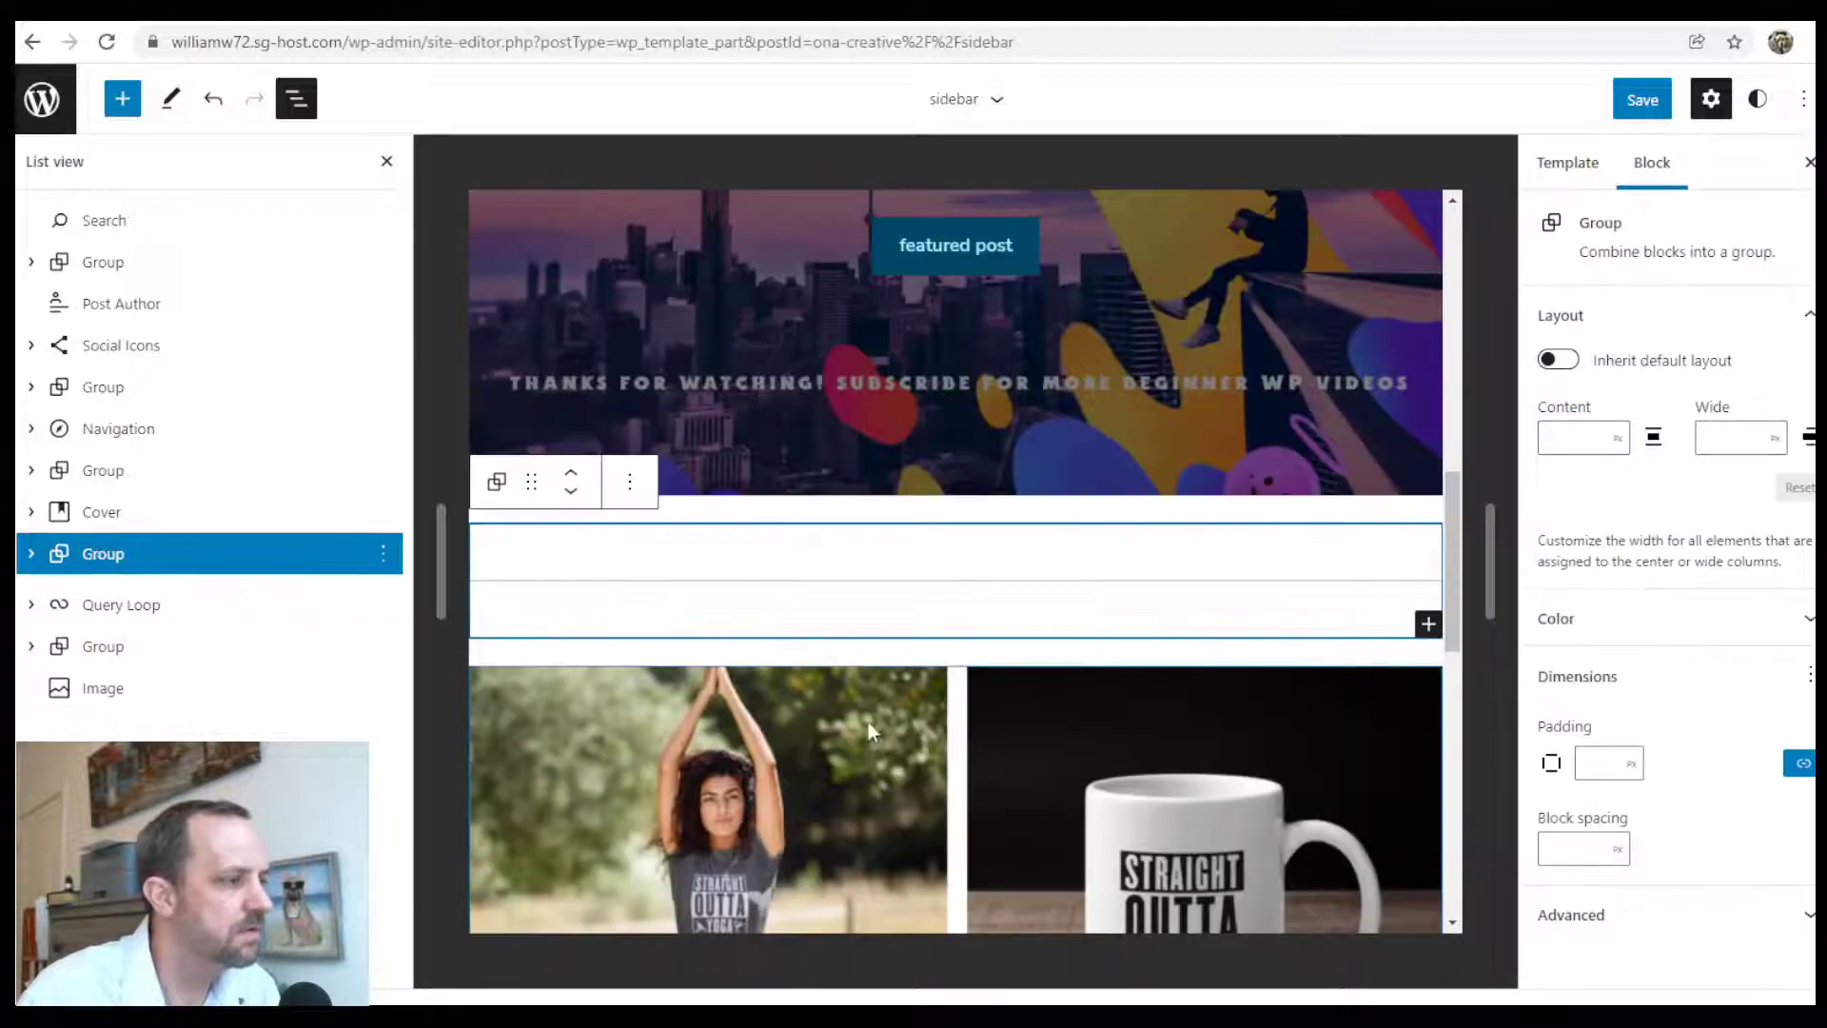
# Save the sidebar template part, confirming in the 'Are you ready to save?' panel
pyautogui.click(109, 638)
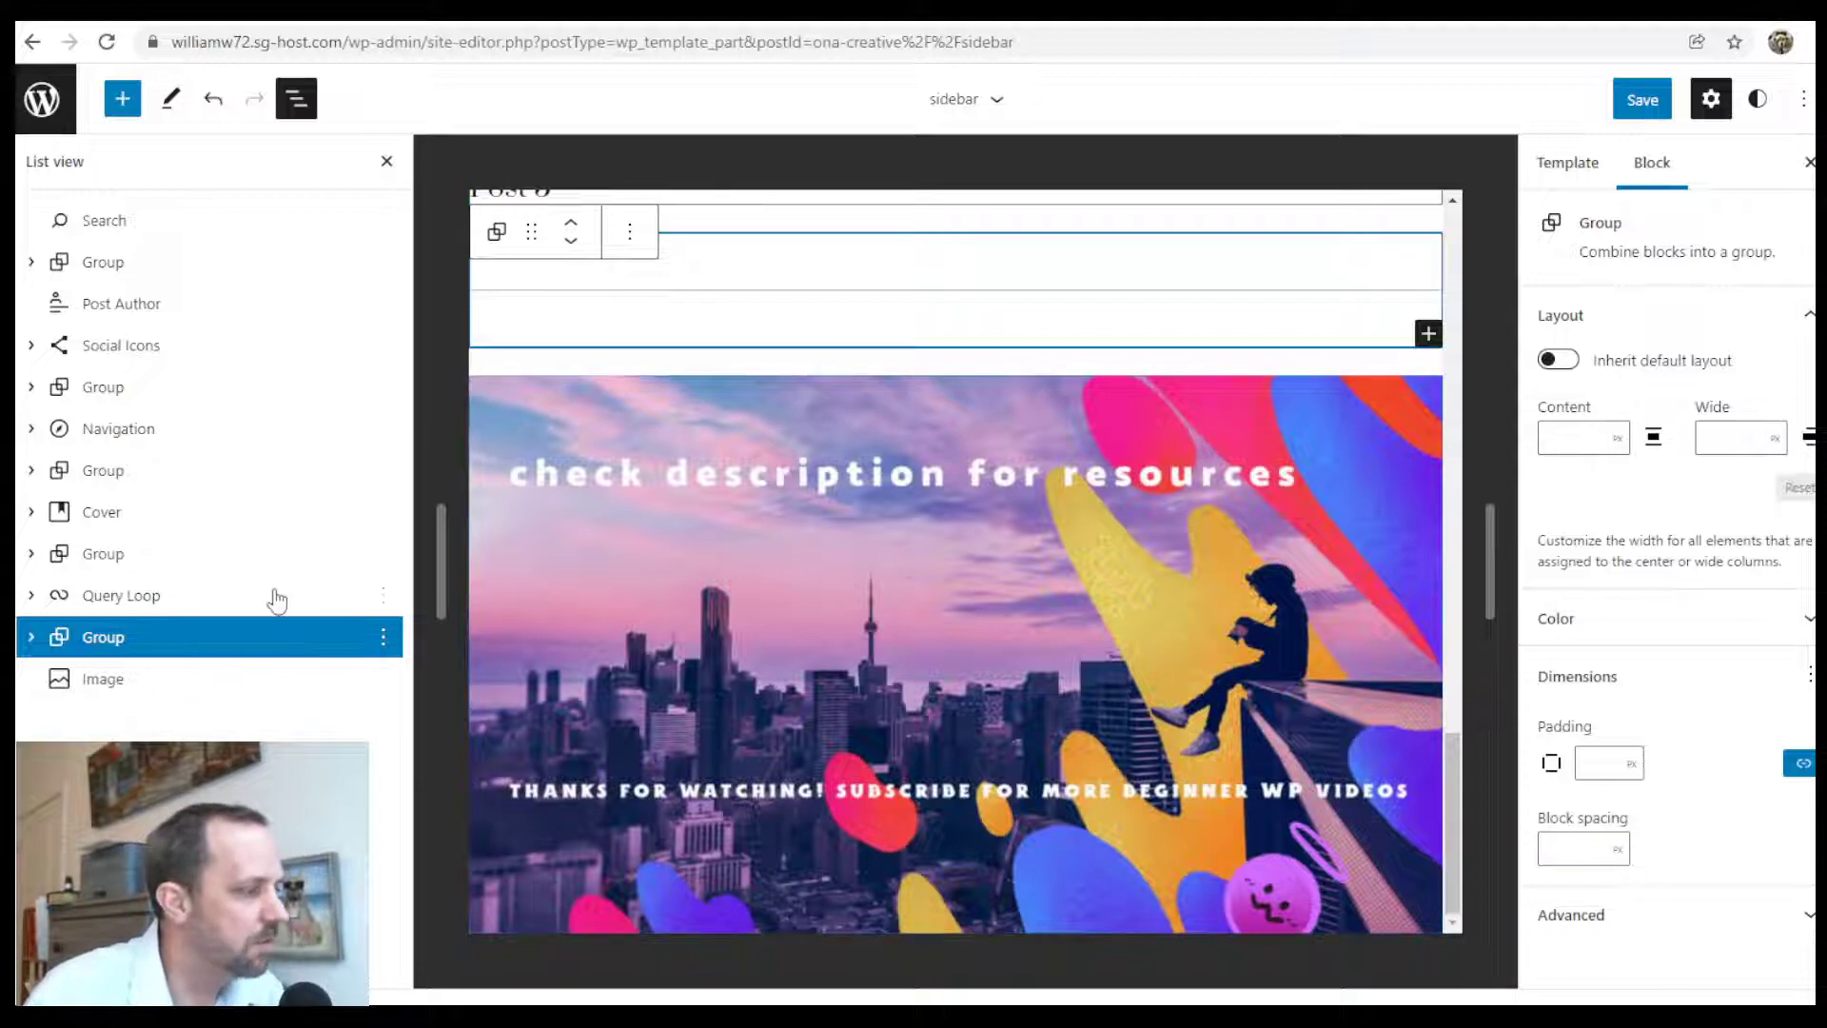
pyautogui.click(103, 511)
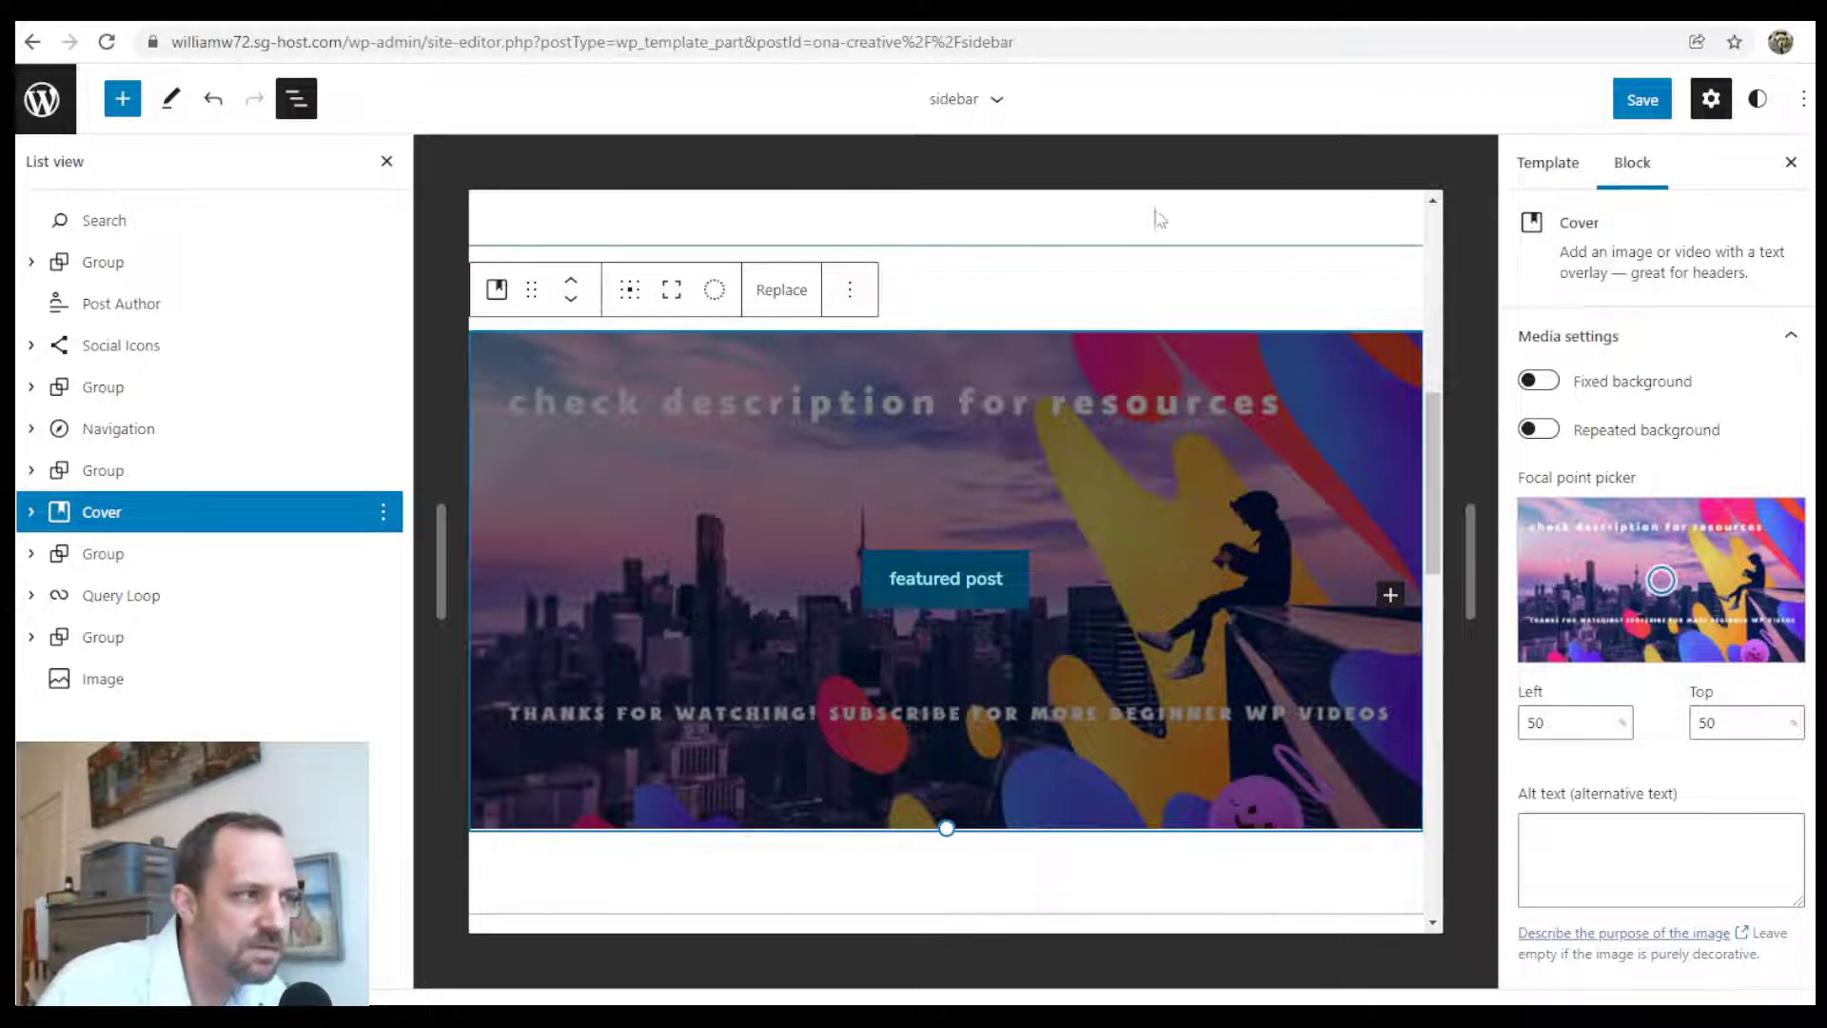
pyautogui.click(1642, 99)
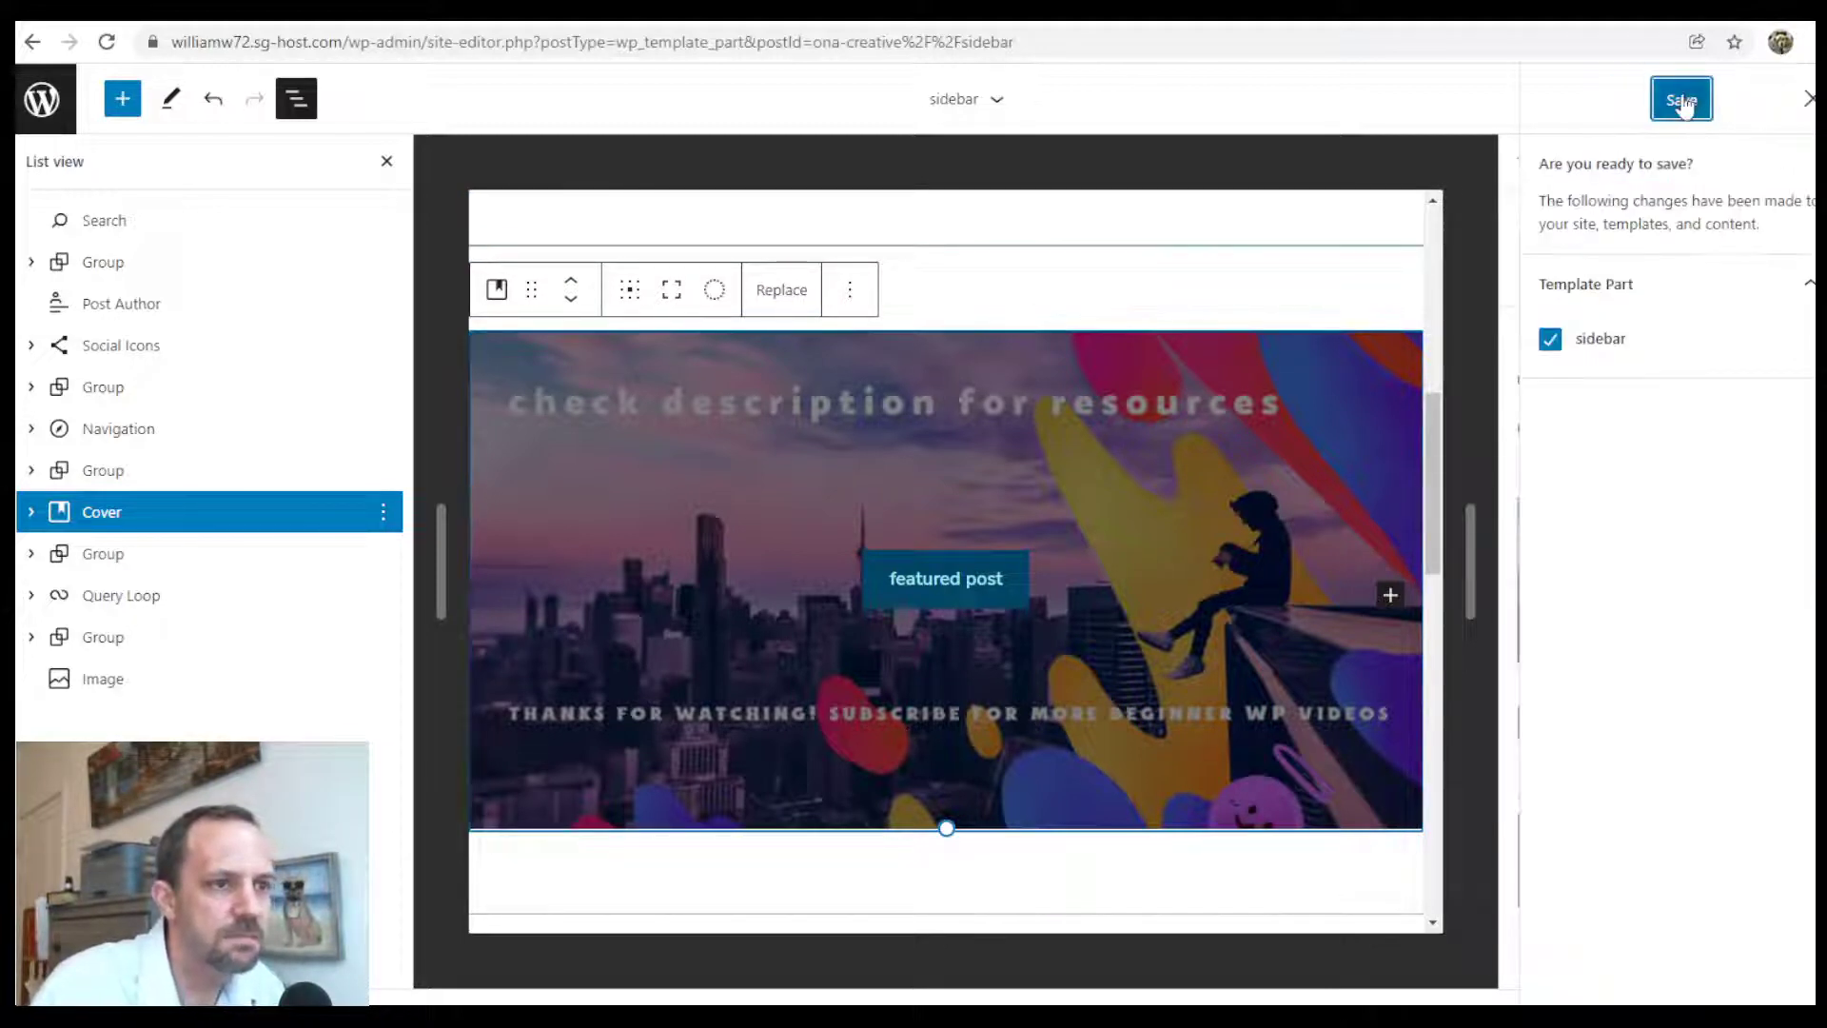
pyautogui.click(1677, 99)
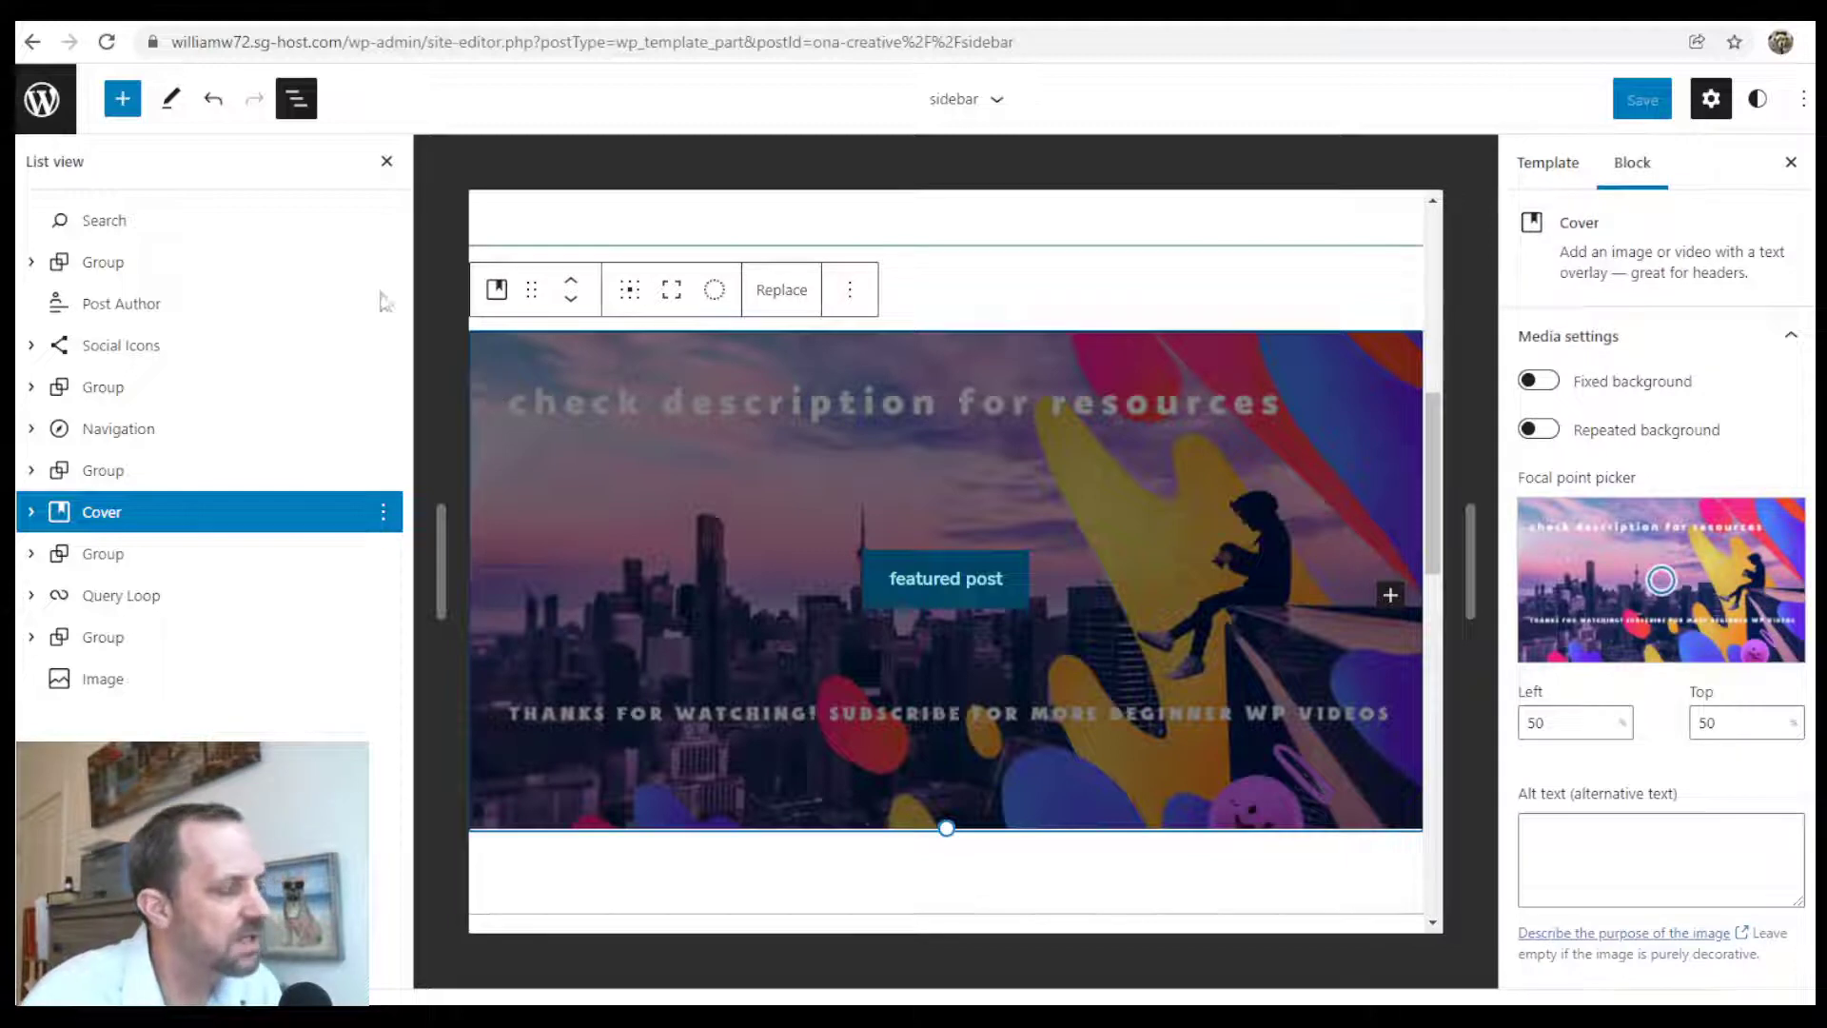
# Open the Single Post template from the editor's Templates list
pyautogui.click(42, 99)
pyautogui.click(134, 367)
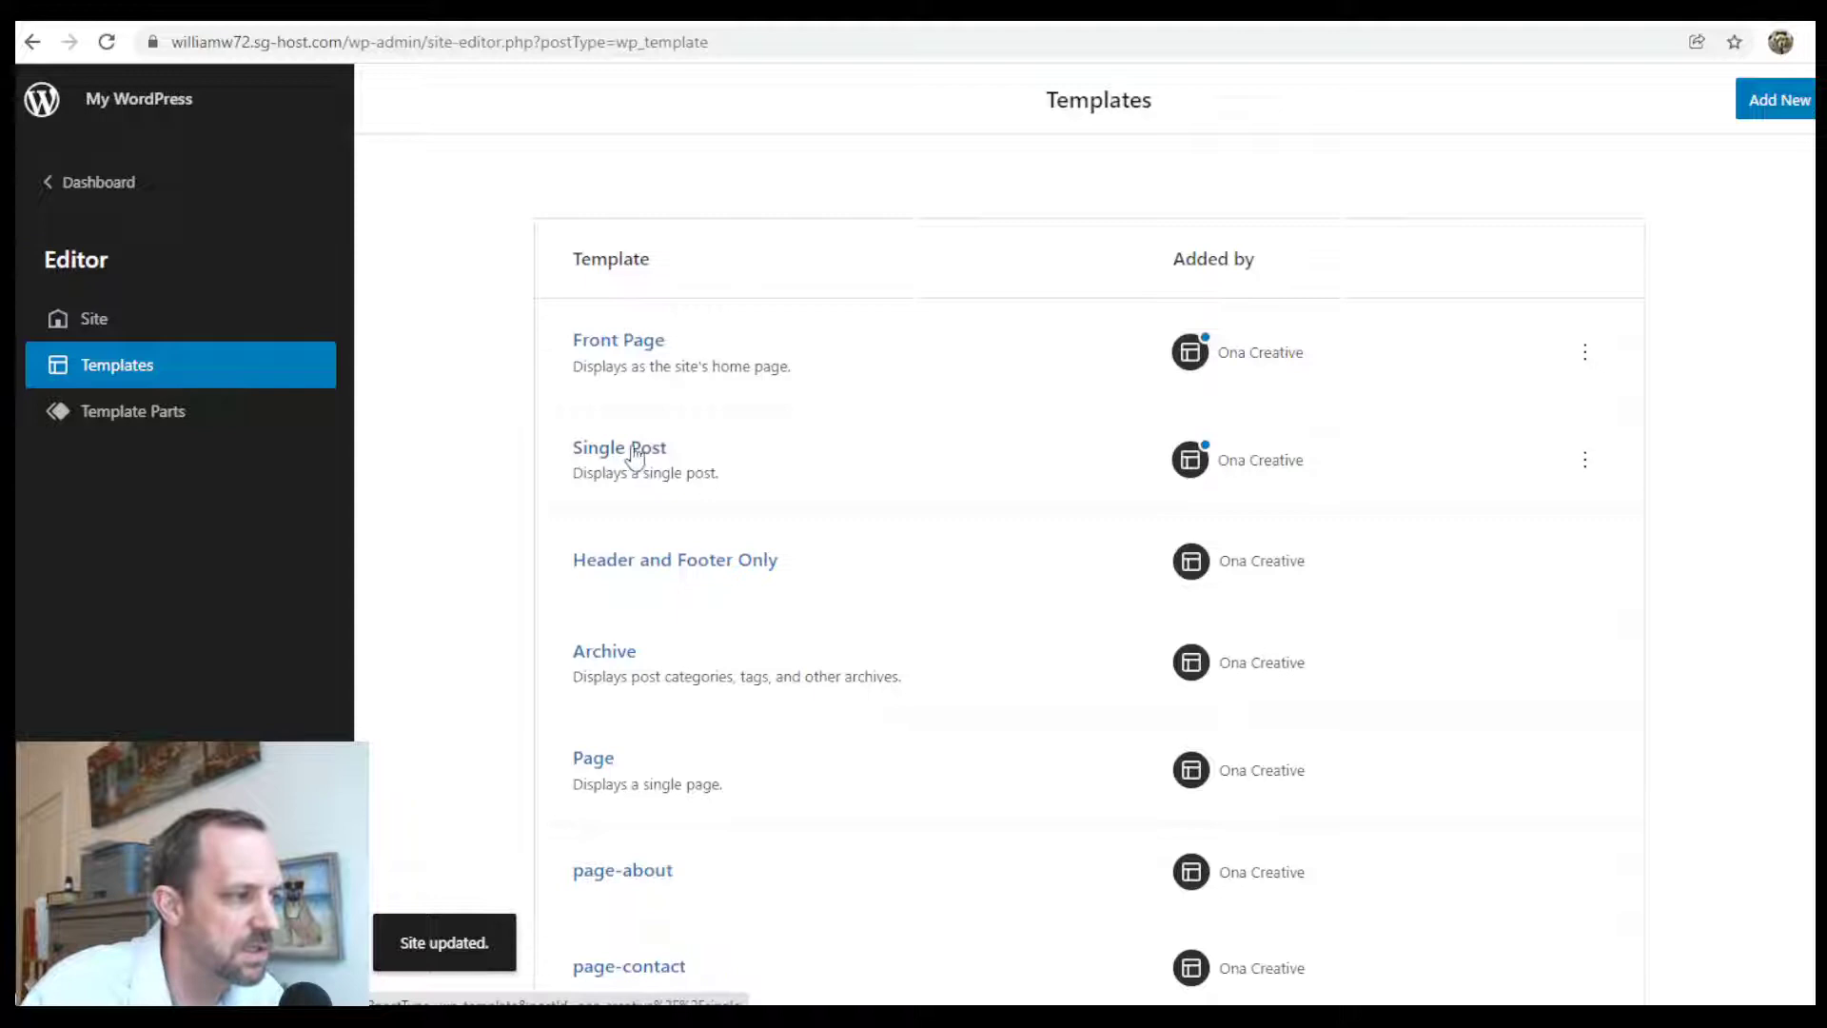
pyautogui.click(618, 455)
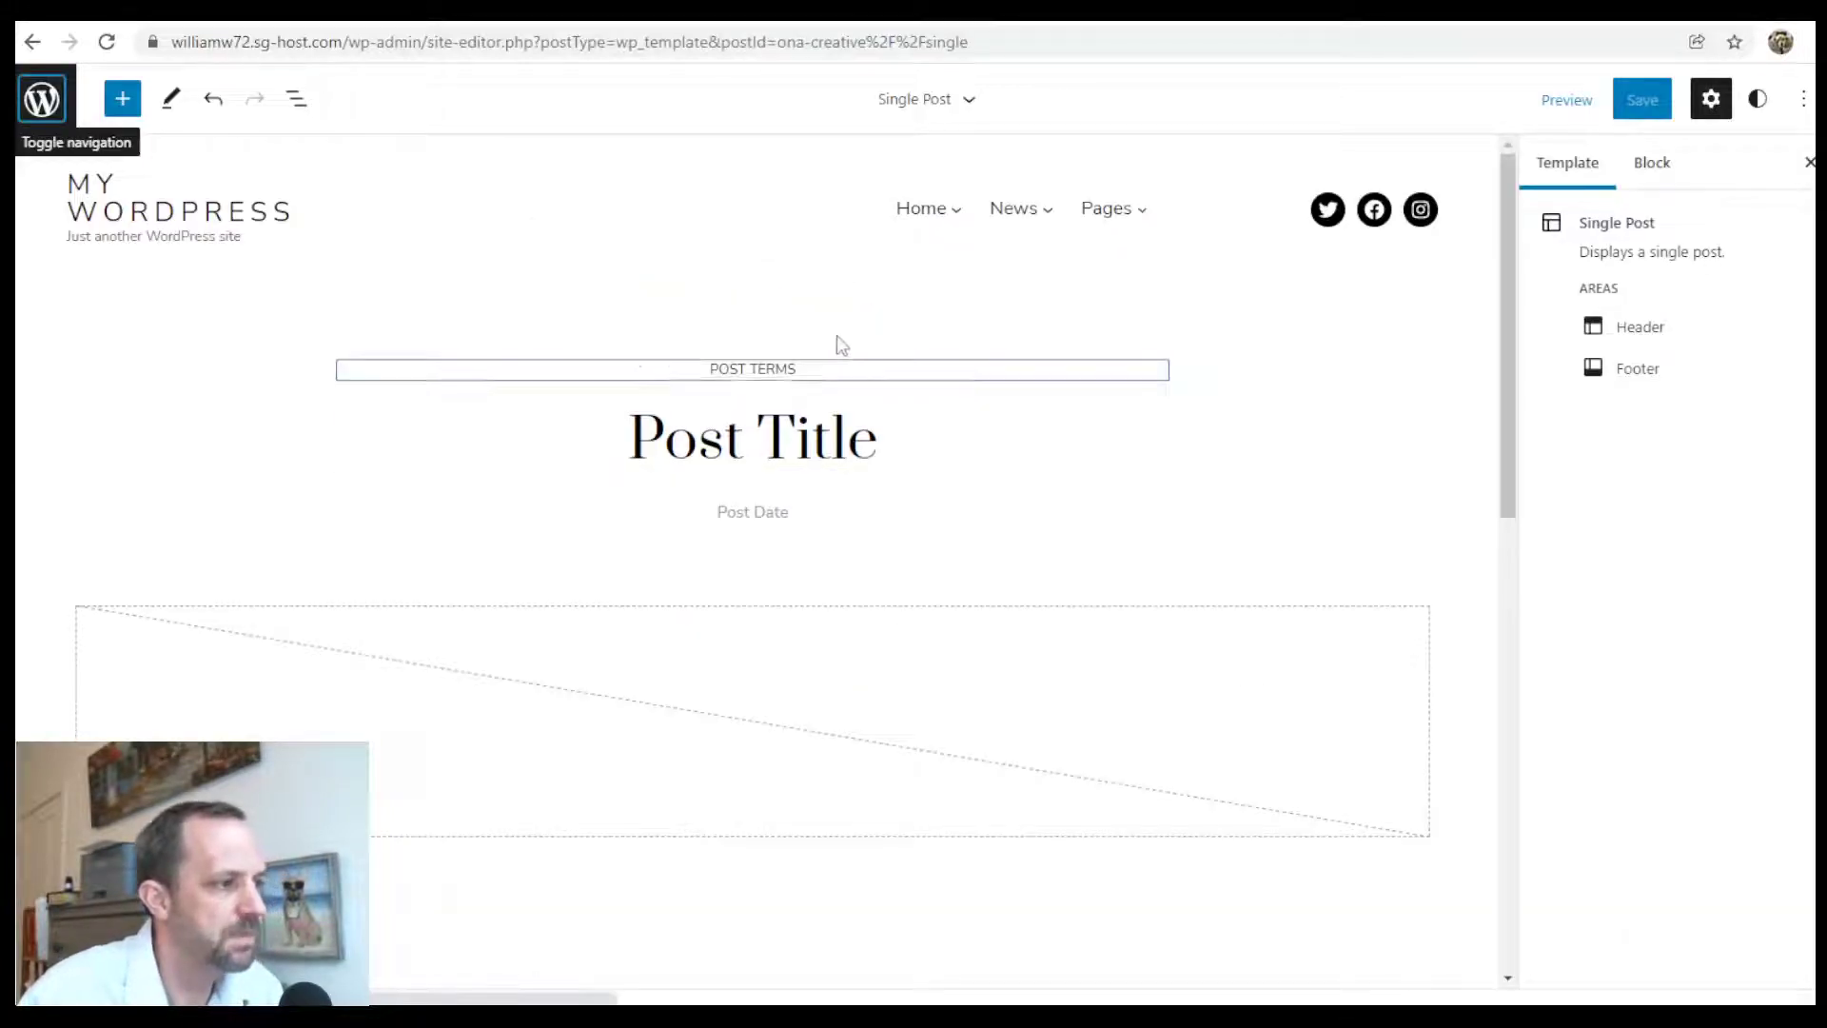
pyautogui.scroll(-3, 800, 419)
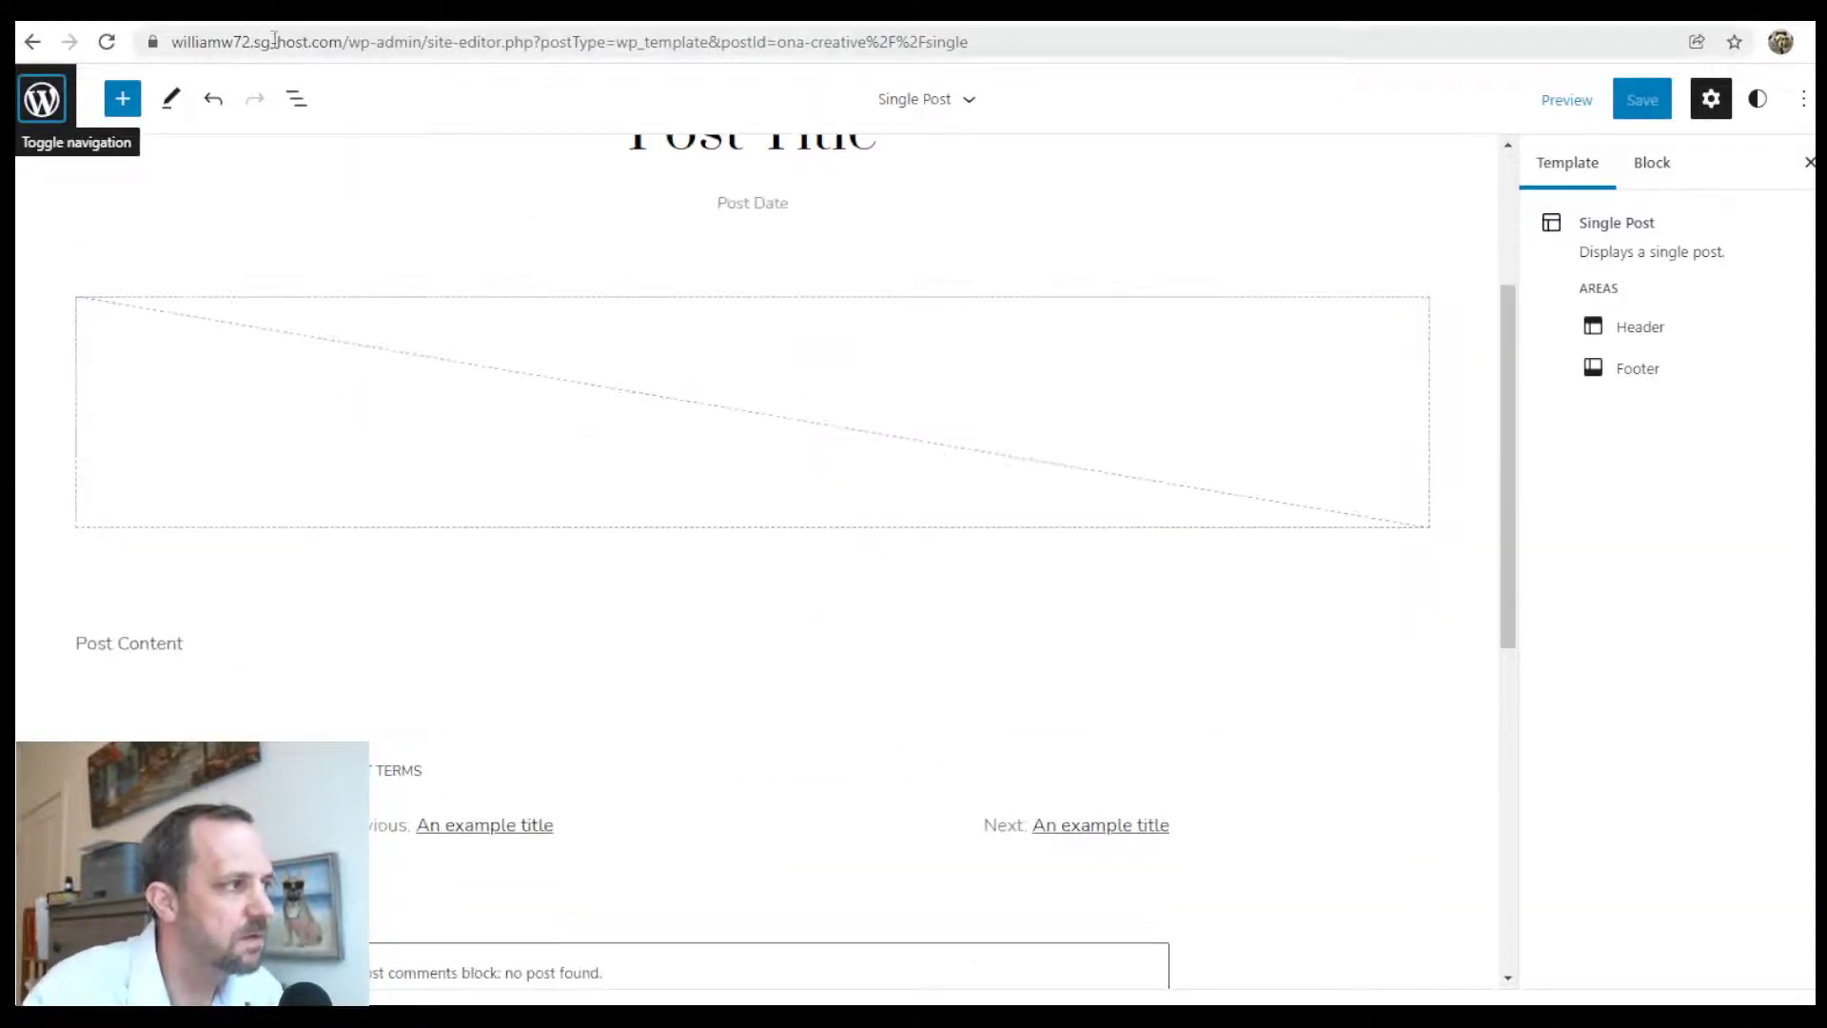
# In List View, collapse Header and Footer, expand the main Group, and select Post Content
pyautogui.click(296, 101)
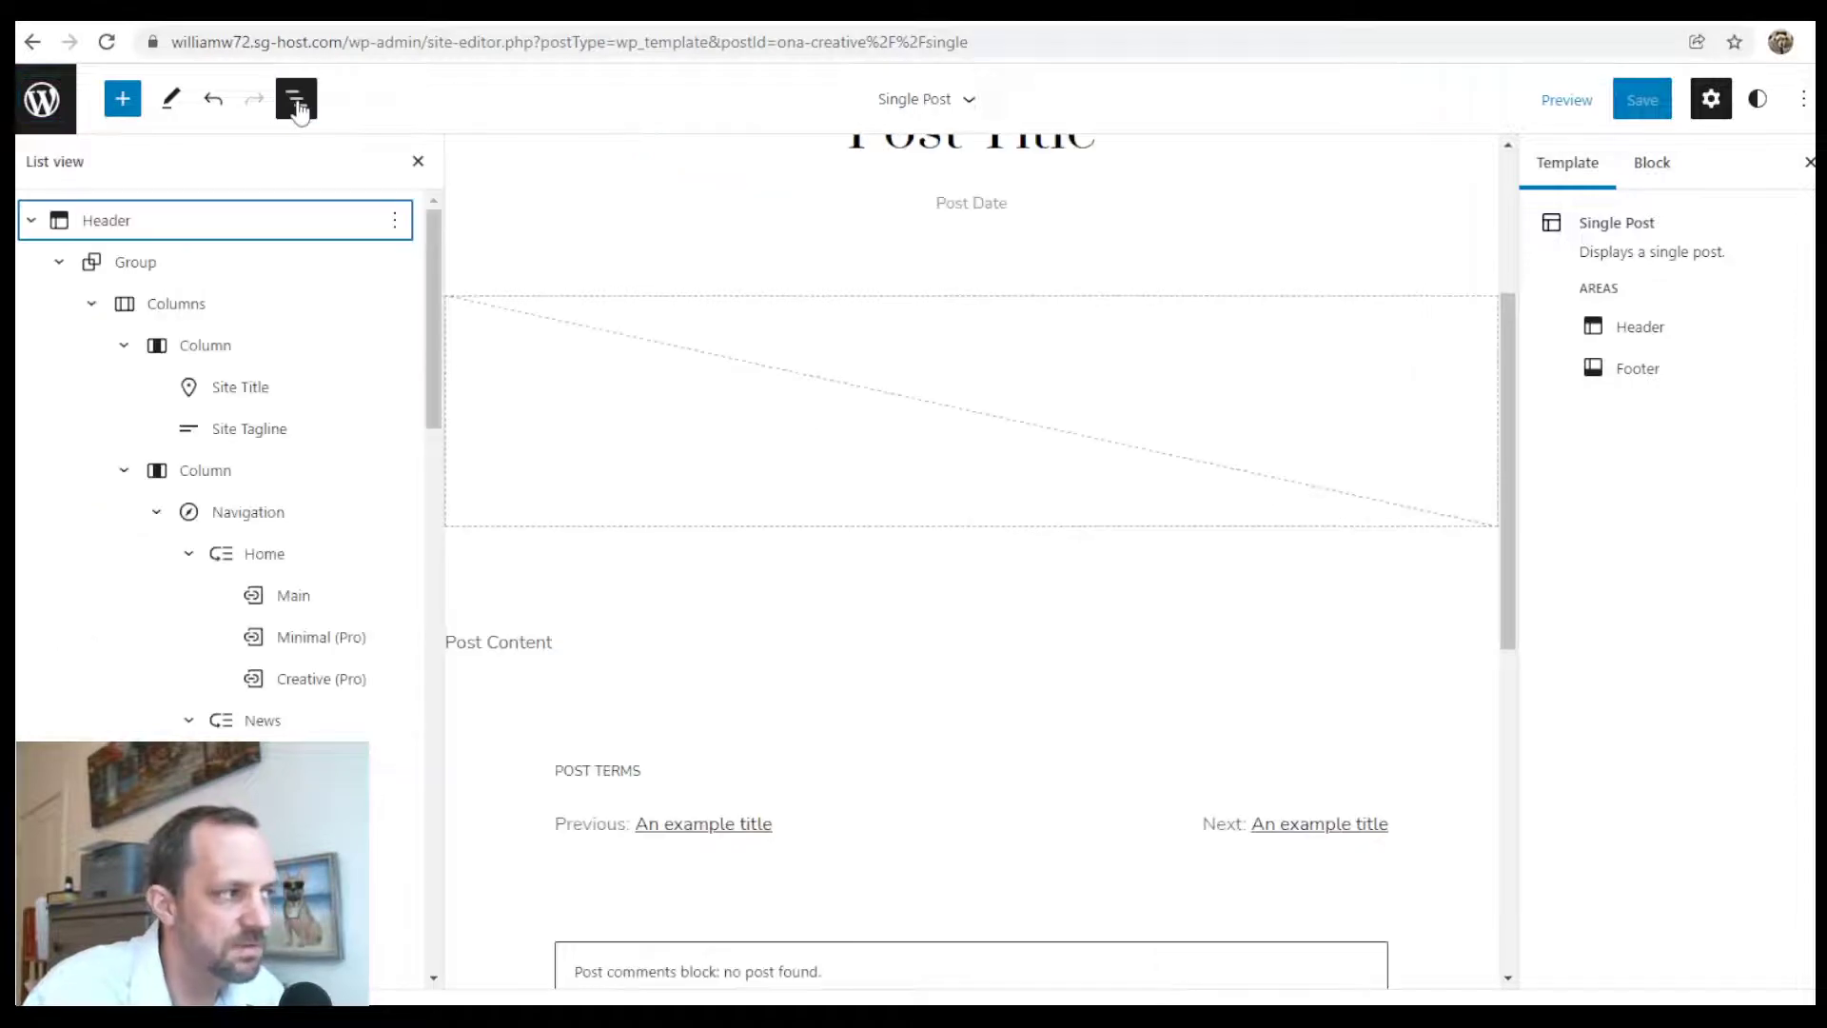
pyautogui.click(33, 221)
pyautogui.click(31, 262)
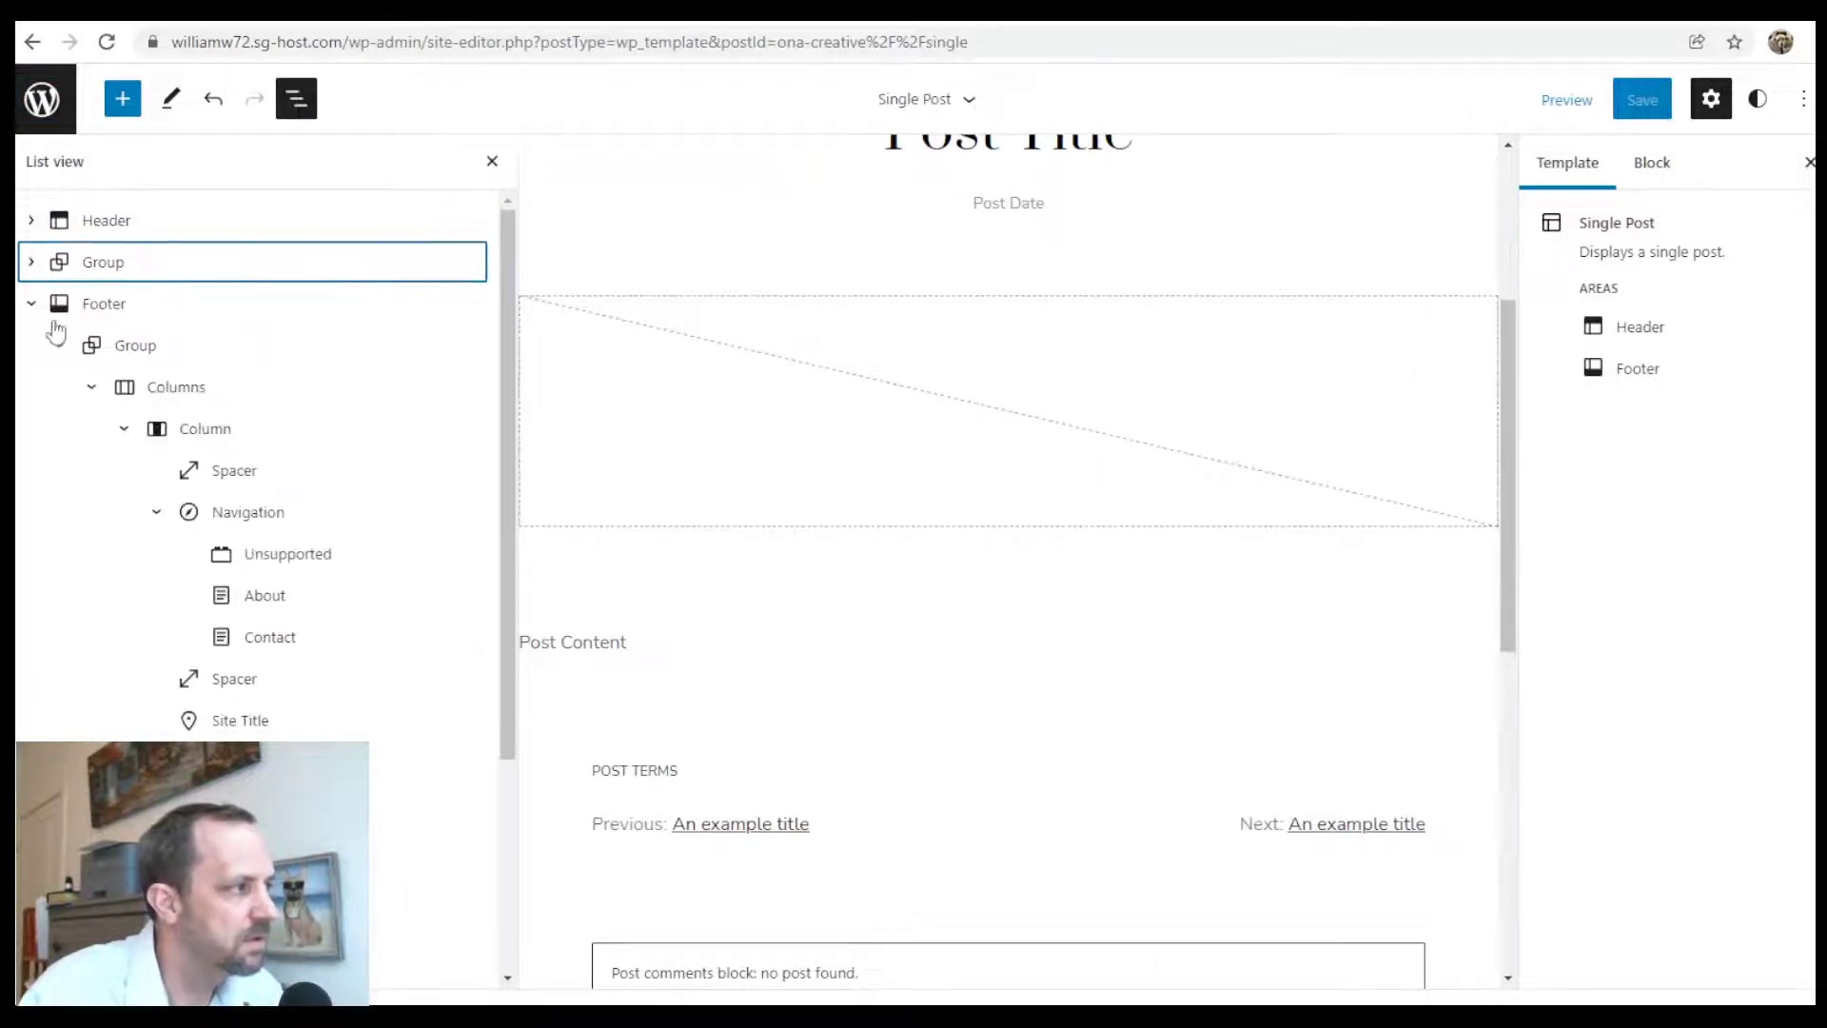
pyautogui.click(32, 302)
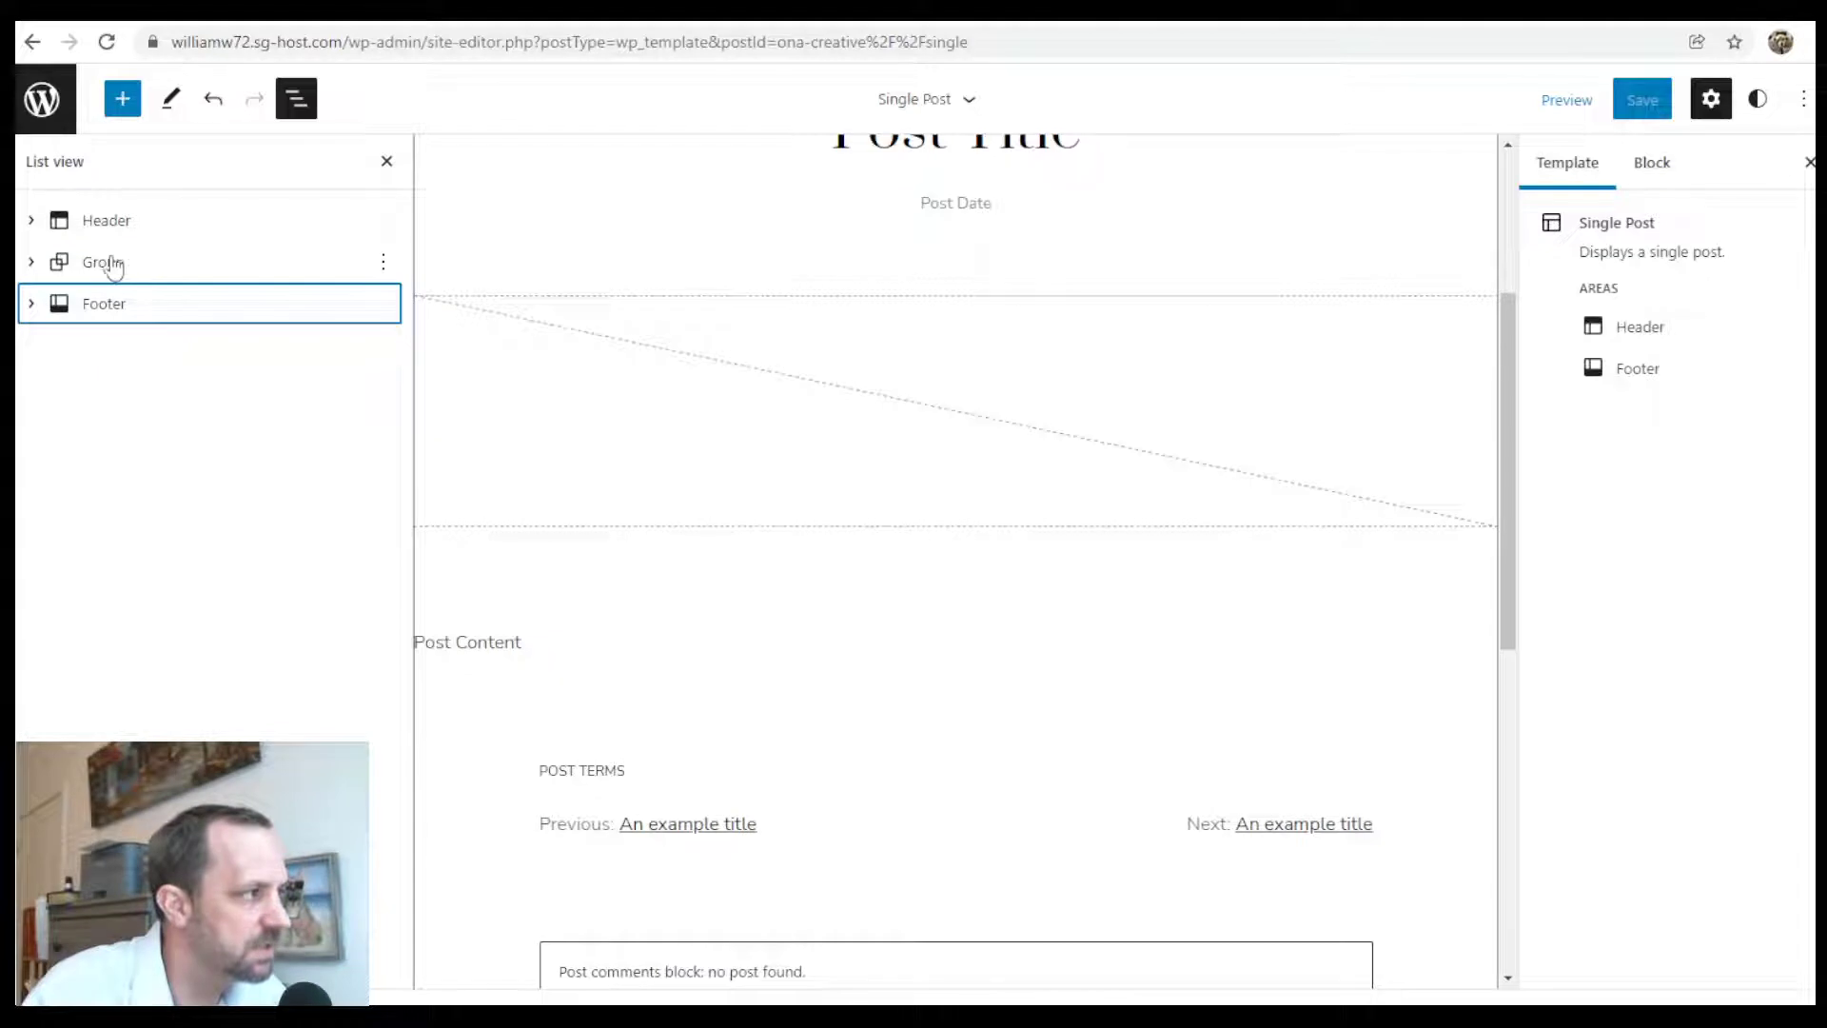
pyautogui.click(60, 271)
pyautogui.click(32, 262)
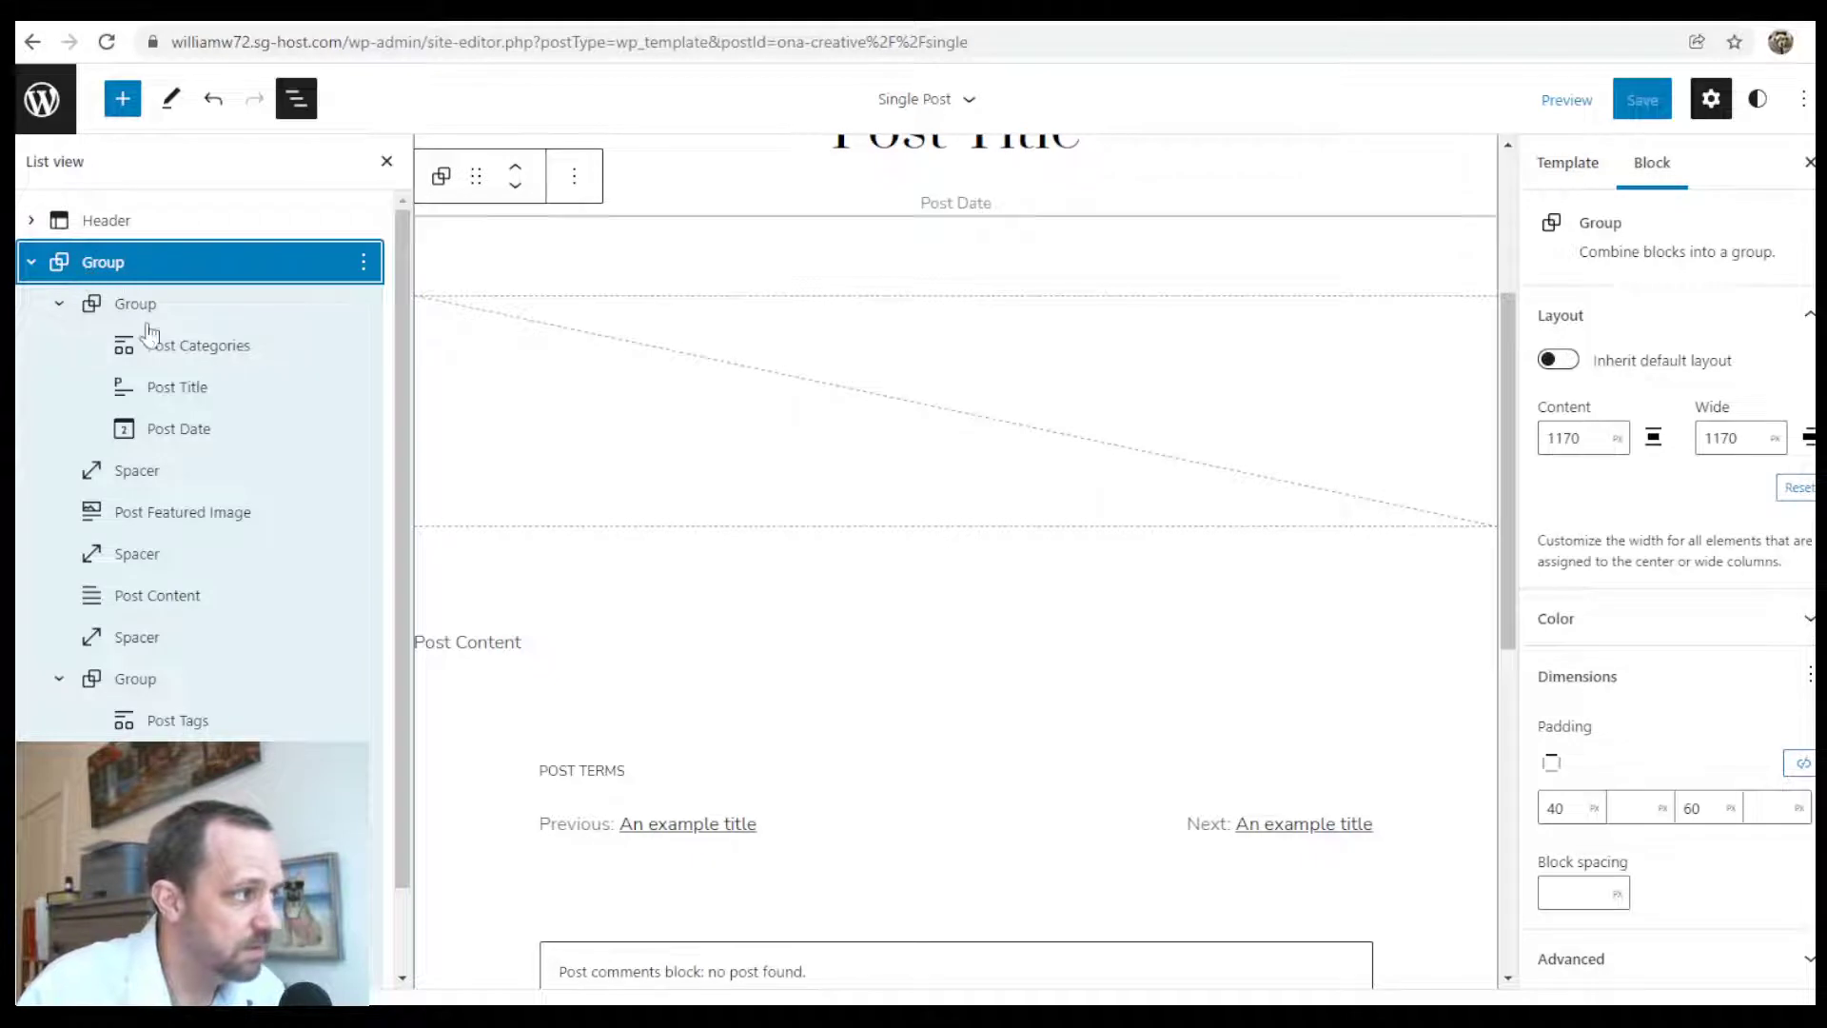
pyautogui.click(59, 304)
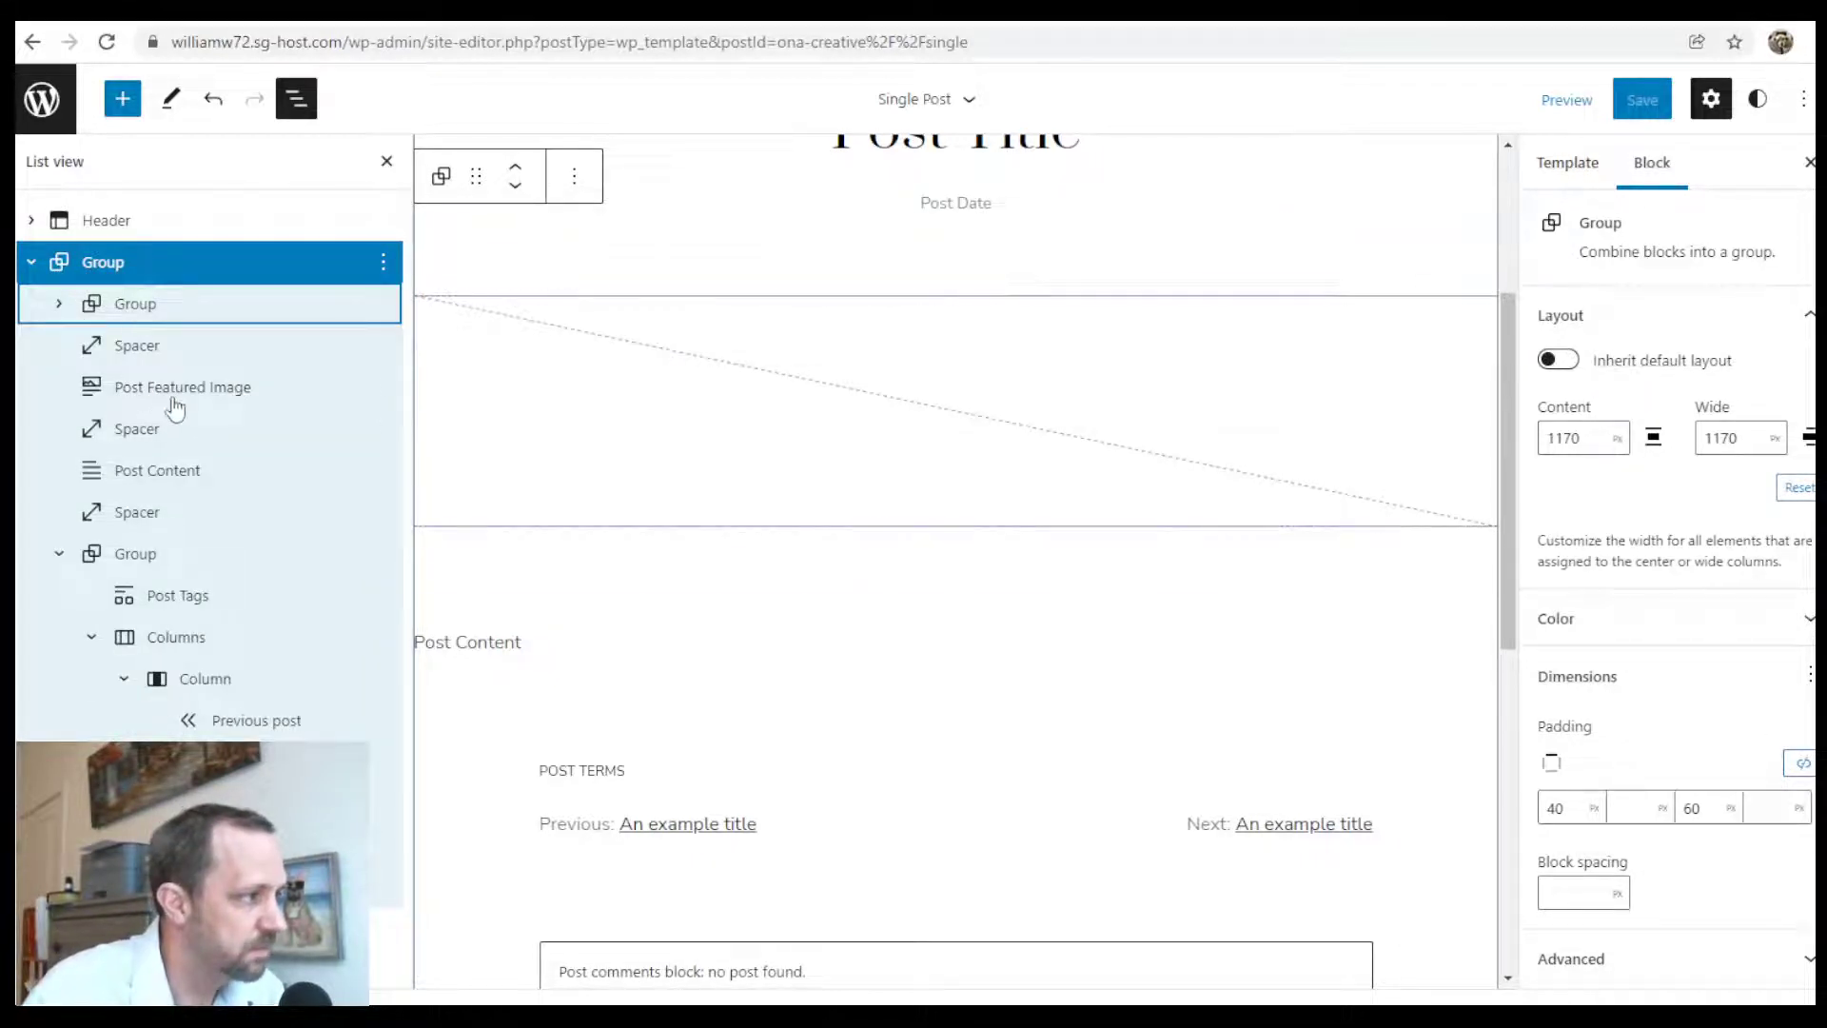
pyautogui.click(212, 393)
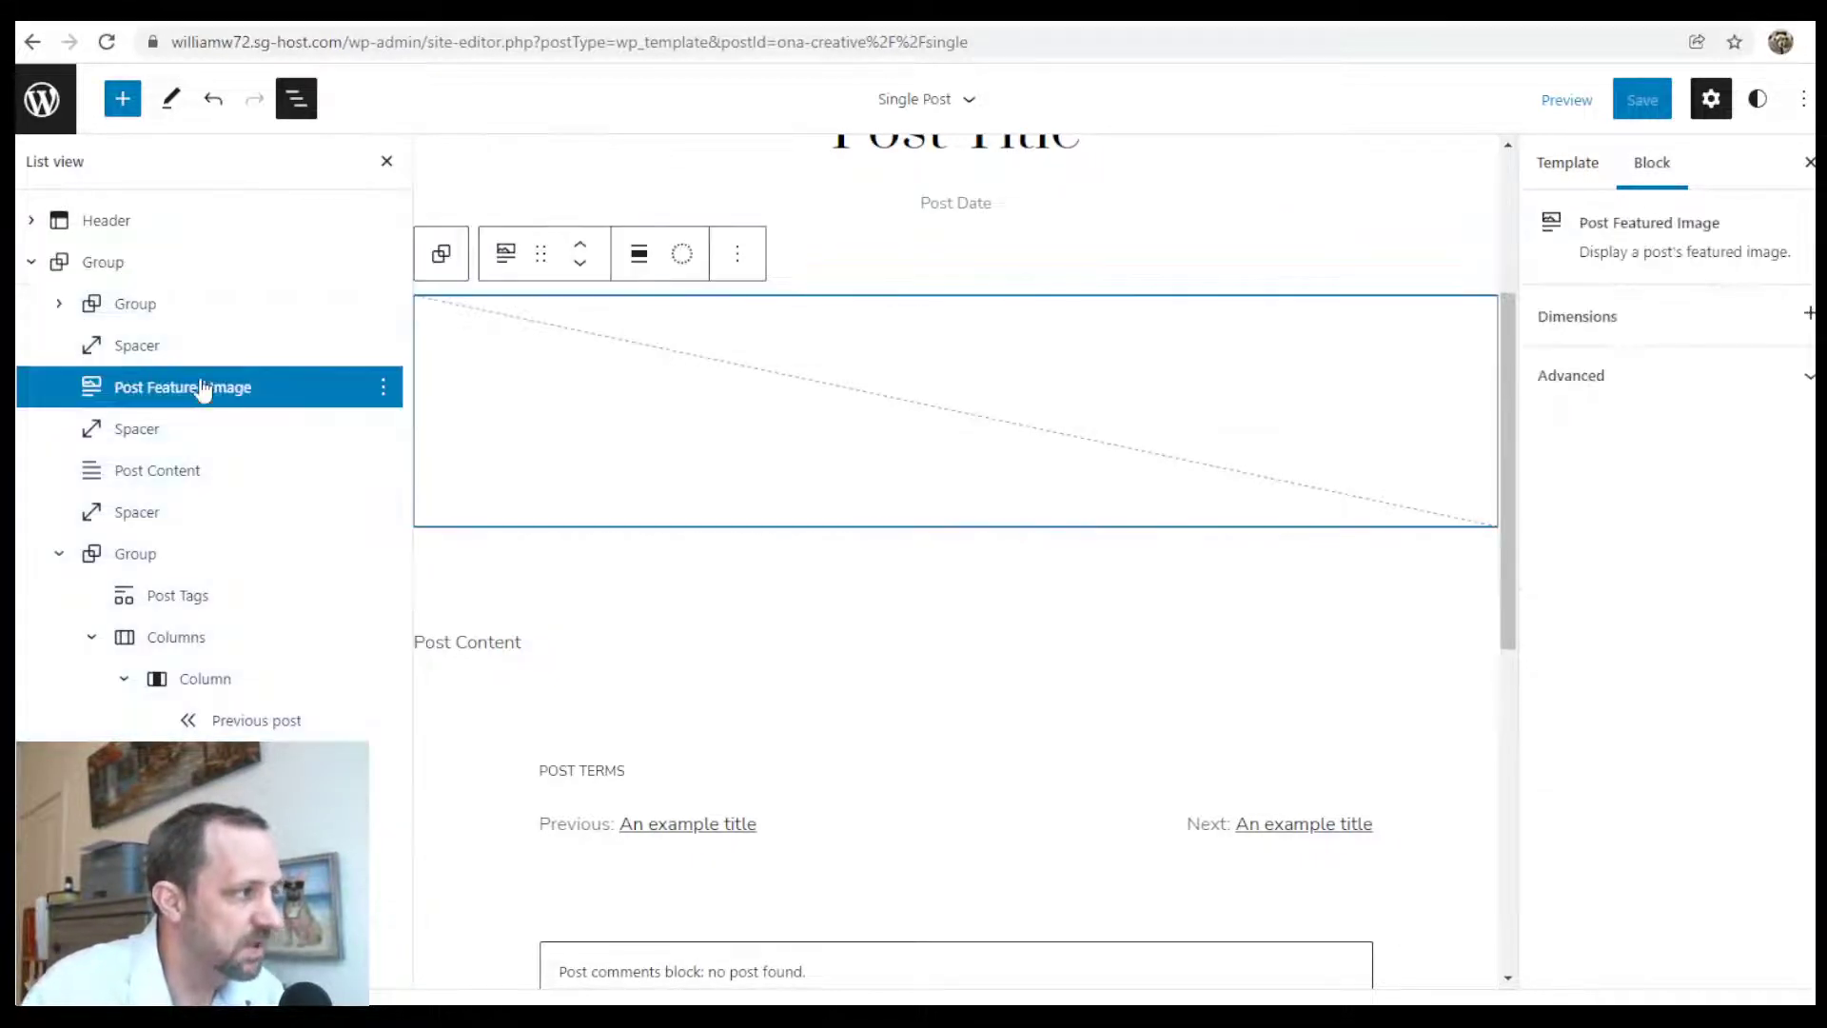
pyautogui.click(152, 428)
pyautogui.click(167, 473)
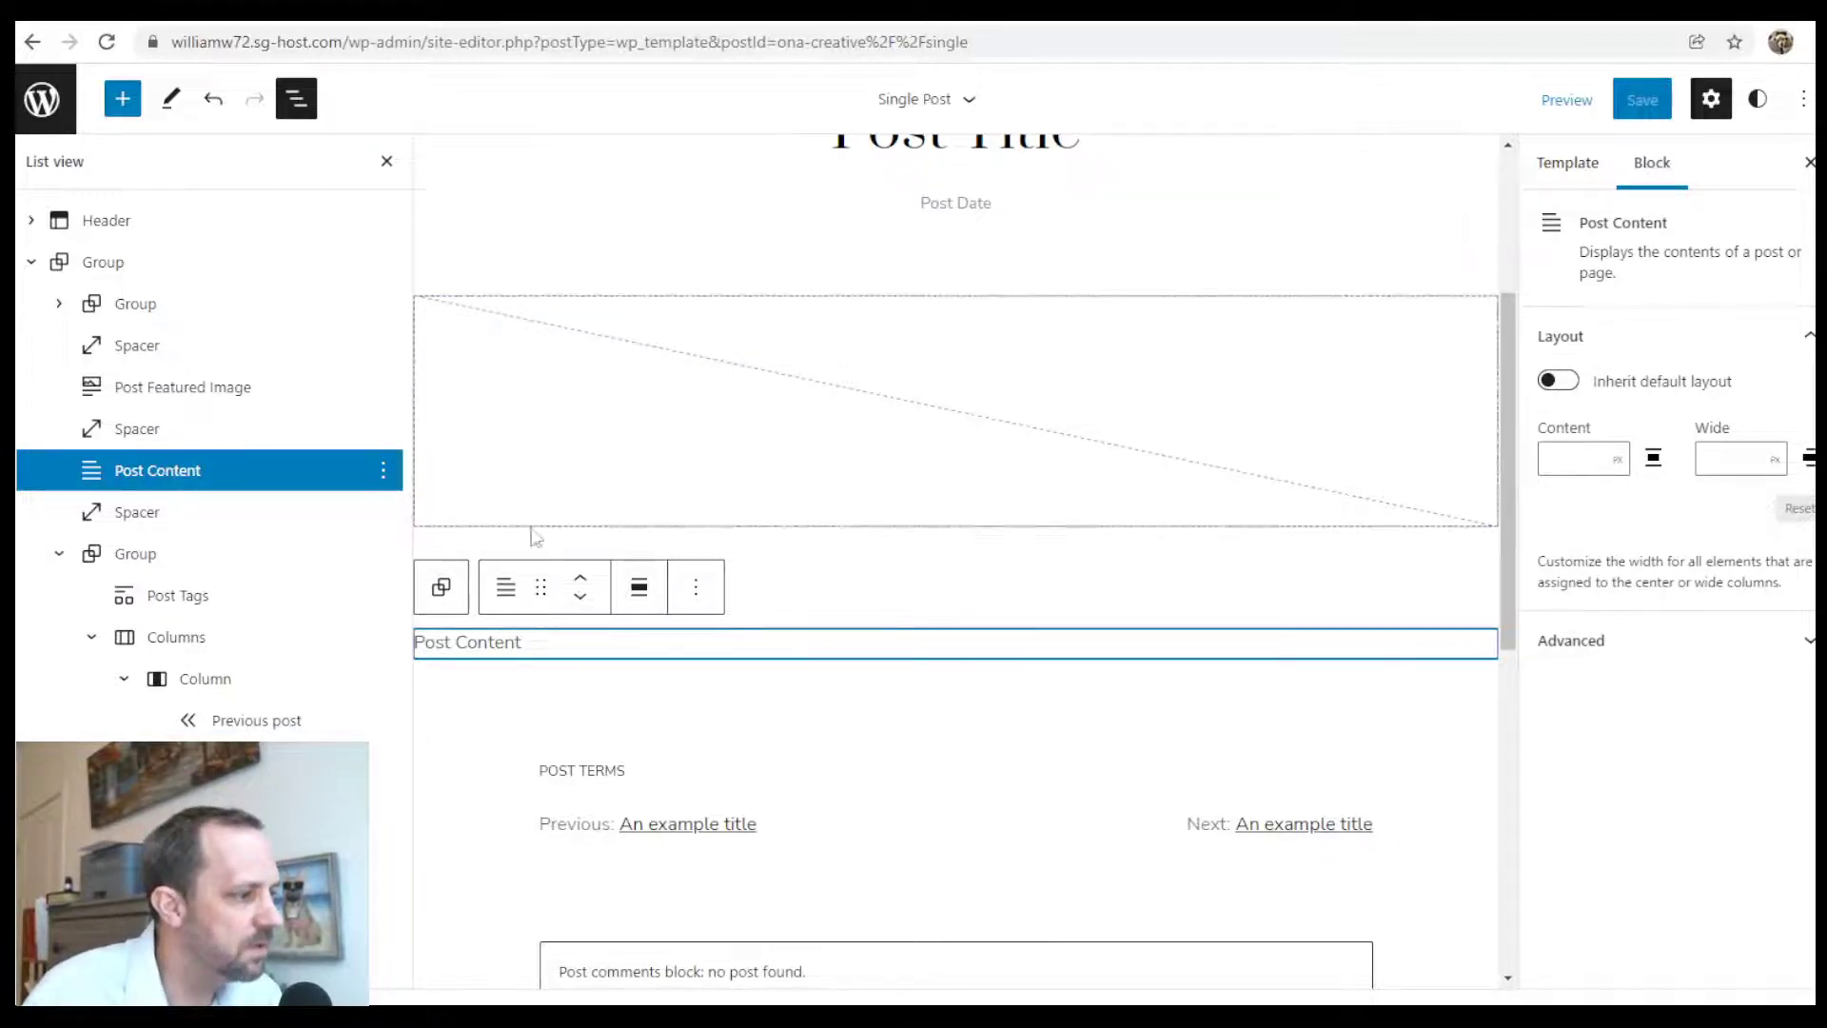
# Insert an empty paragraph before Post Content, then remove it again
pyautogui.click(705, 595)
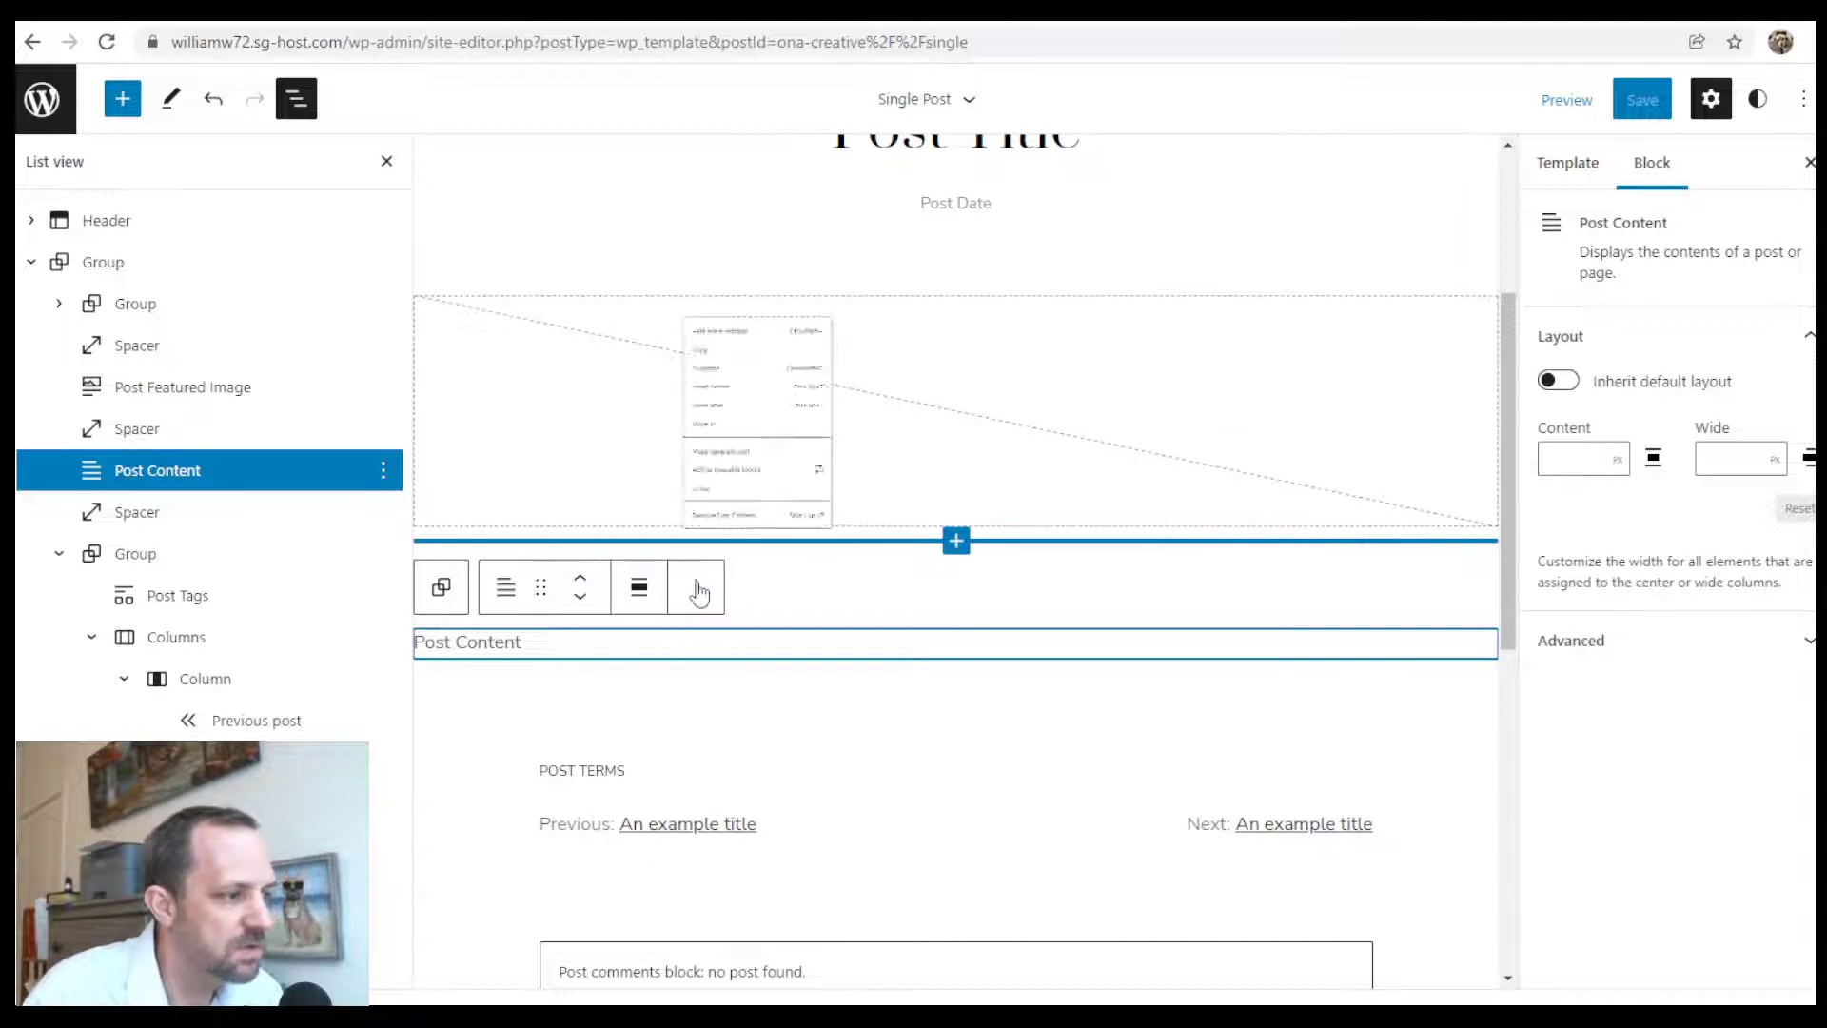
pyautogui.click(752, 224)
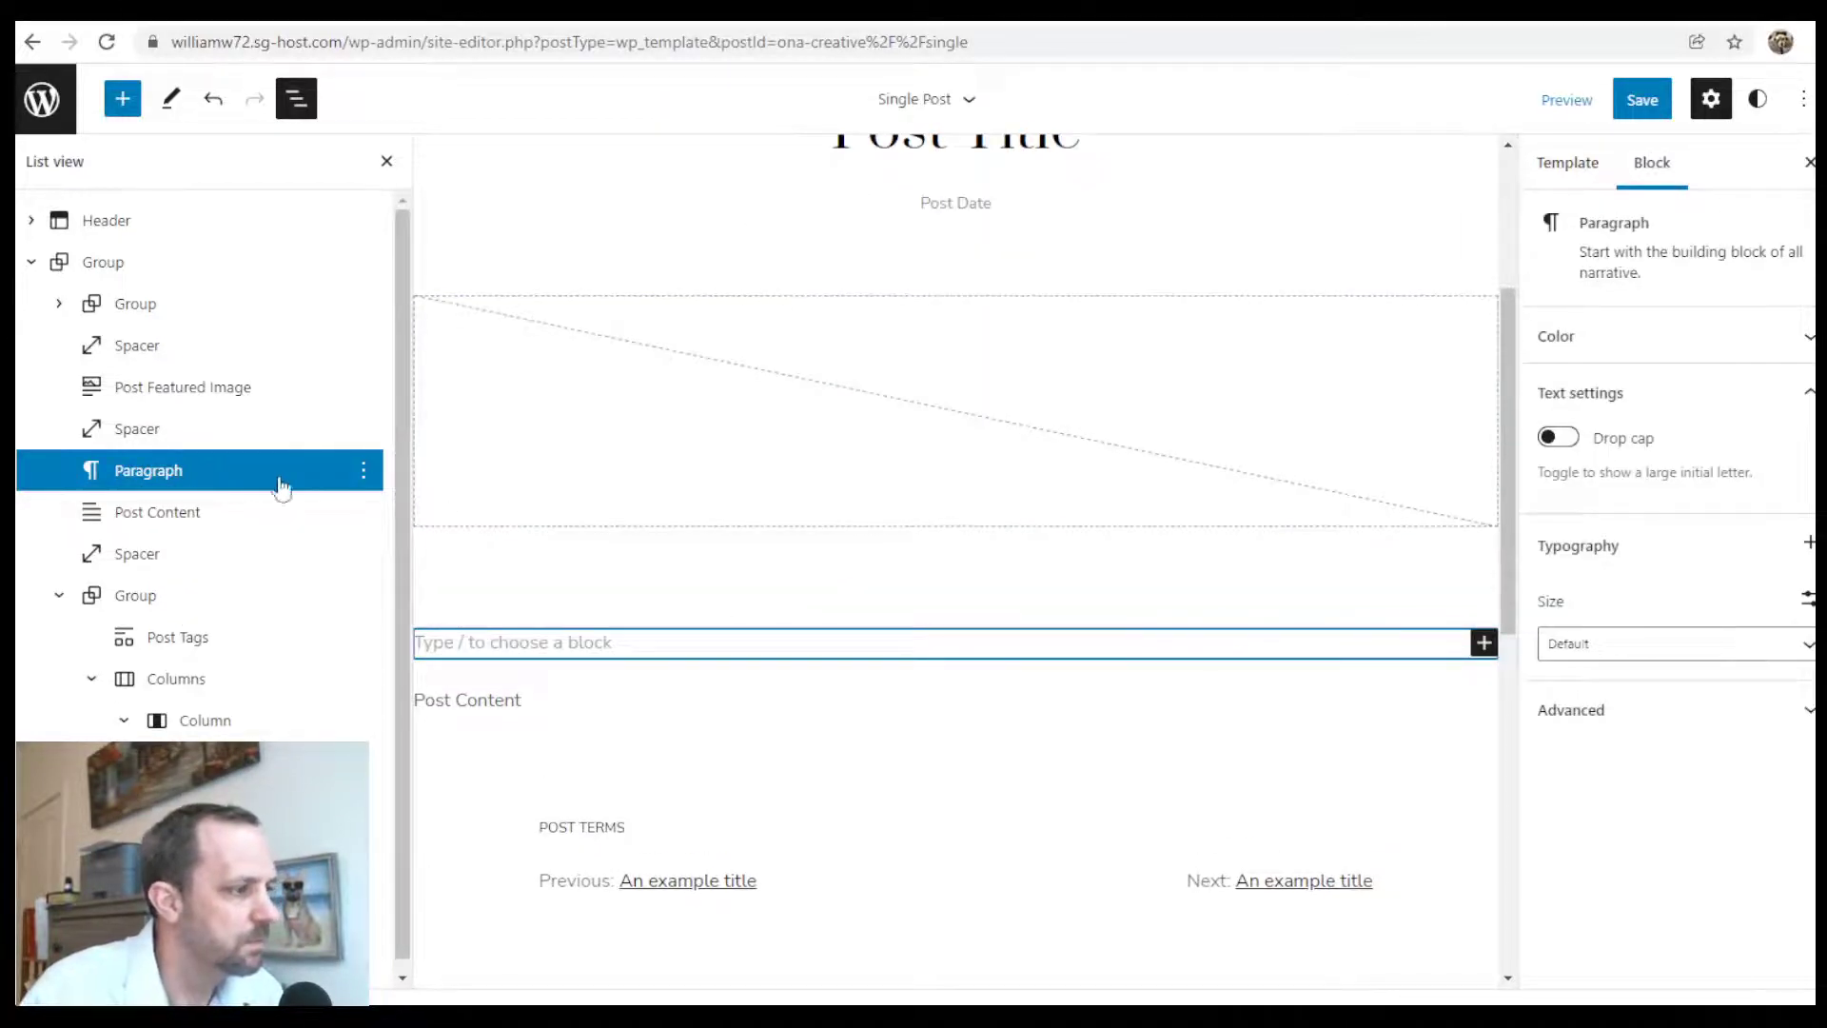
pyautogui.click(364, 471)
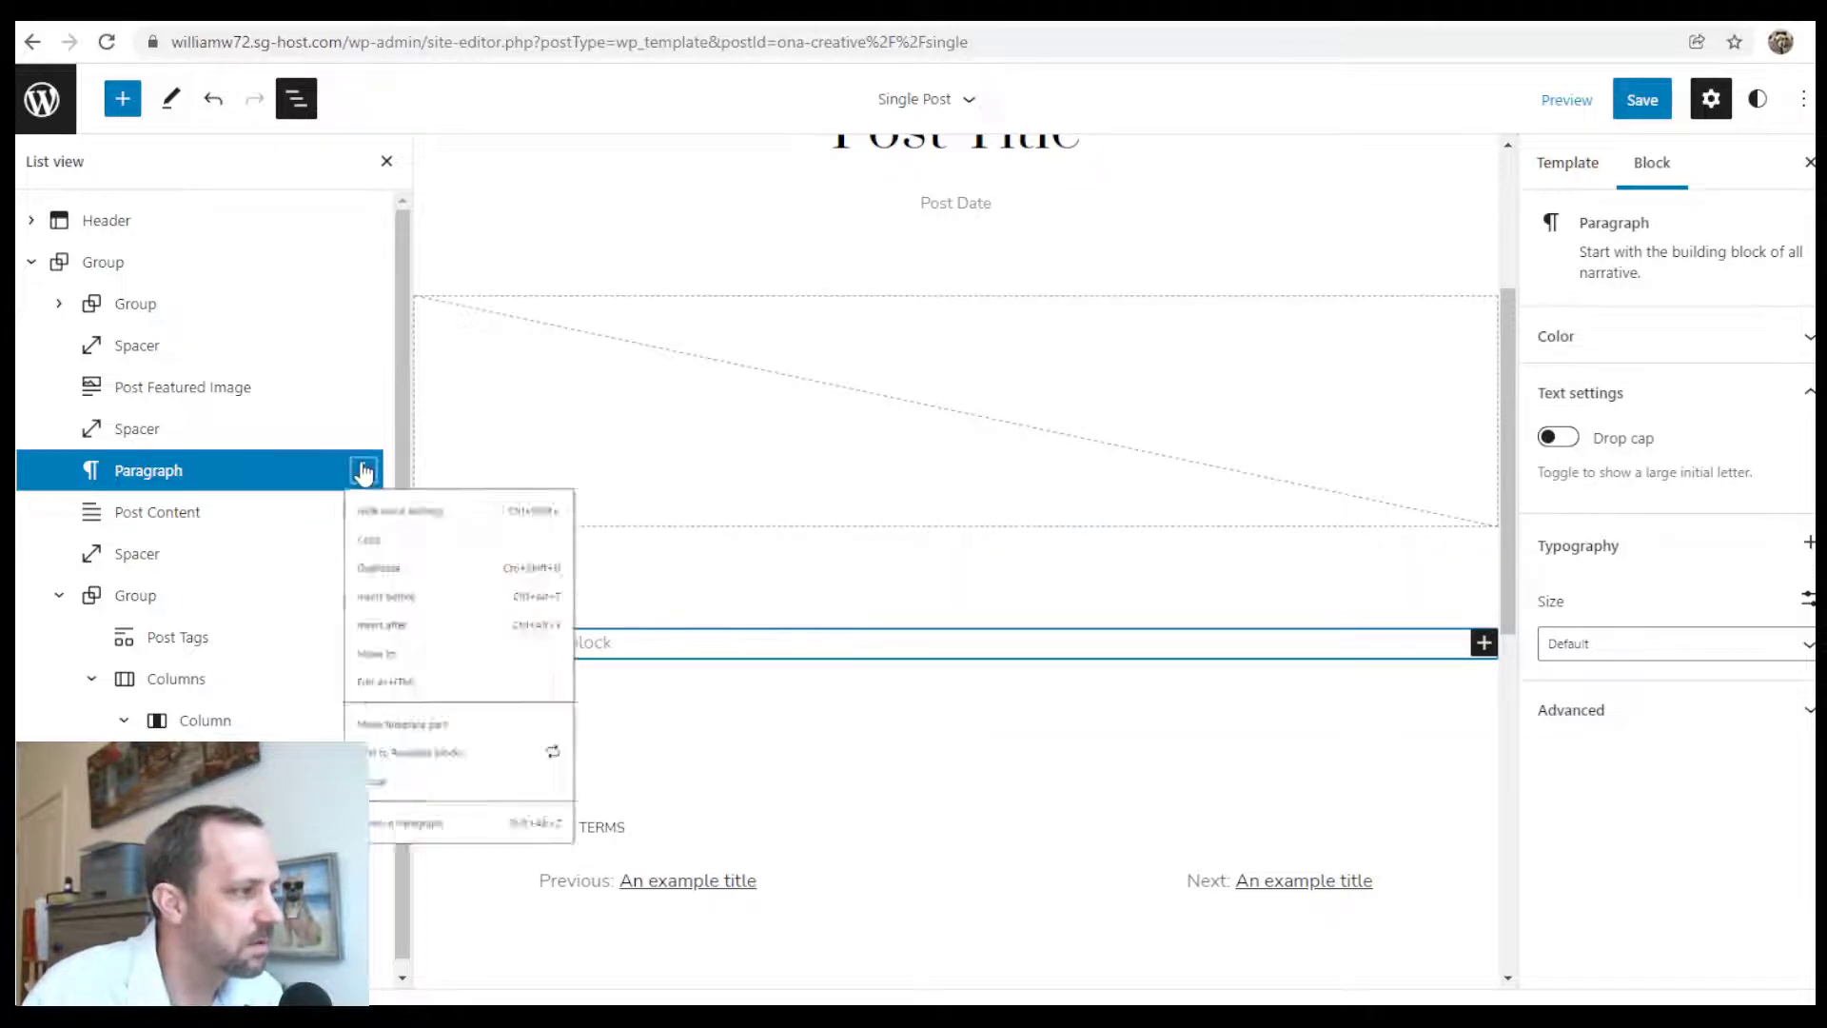
pyautogui.click(510, 982)
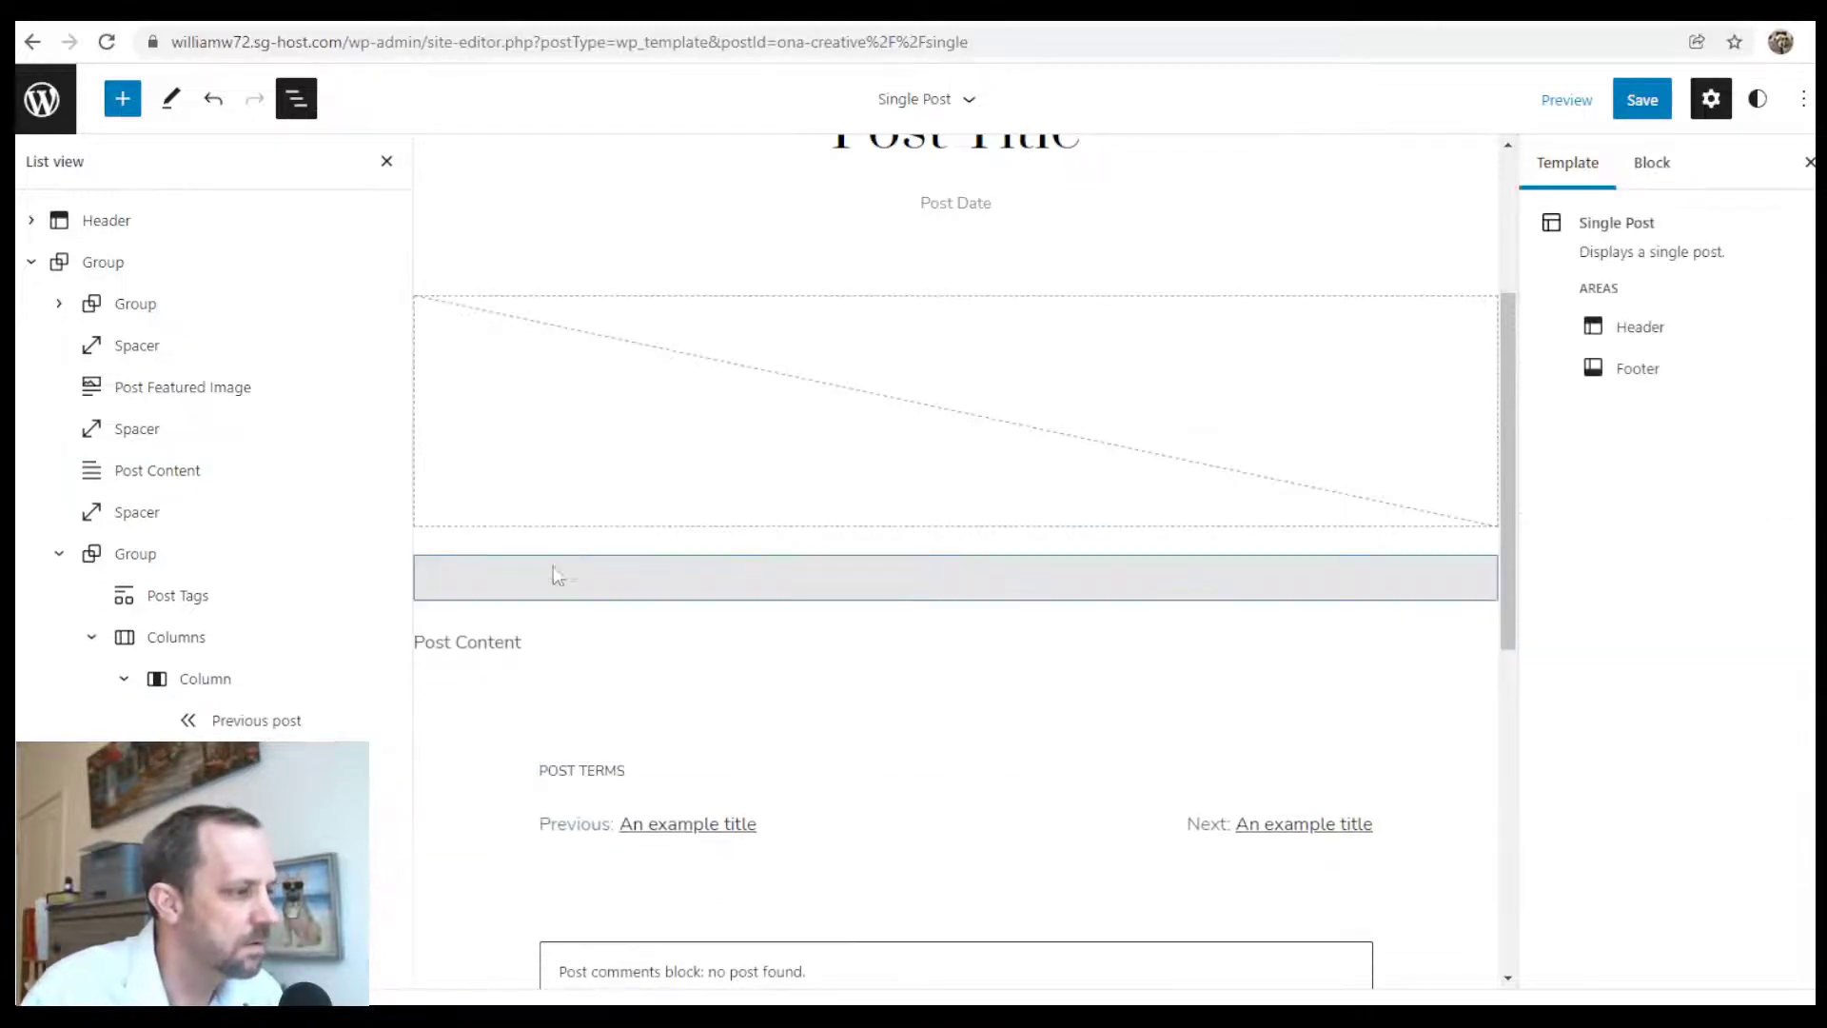
pyautogui.click(771, 647)
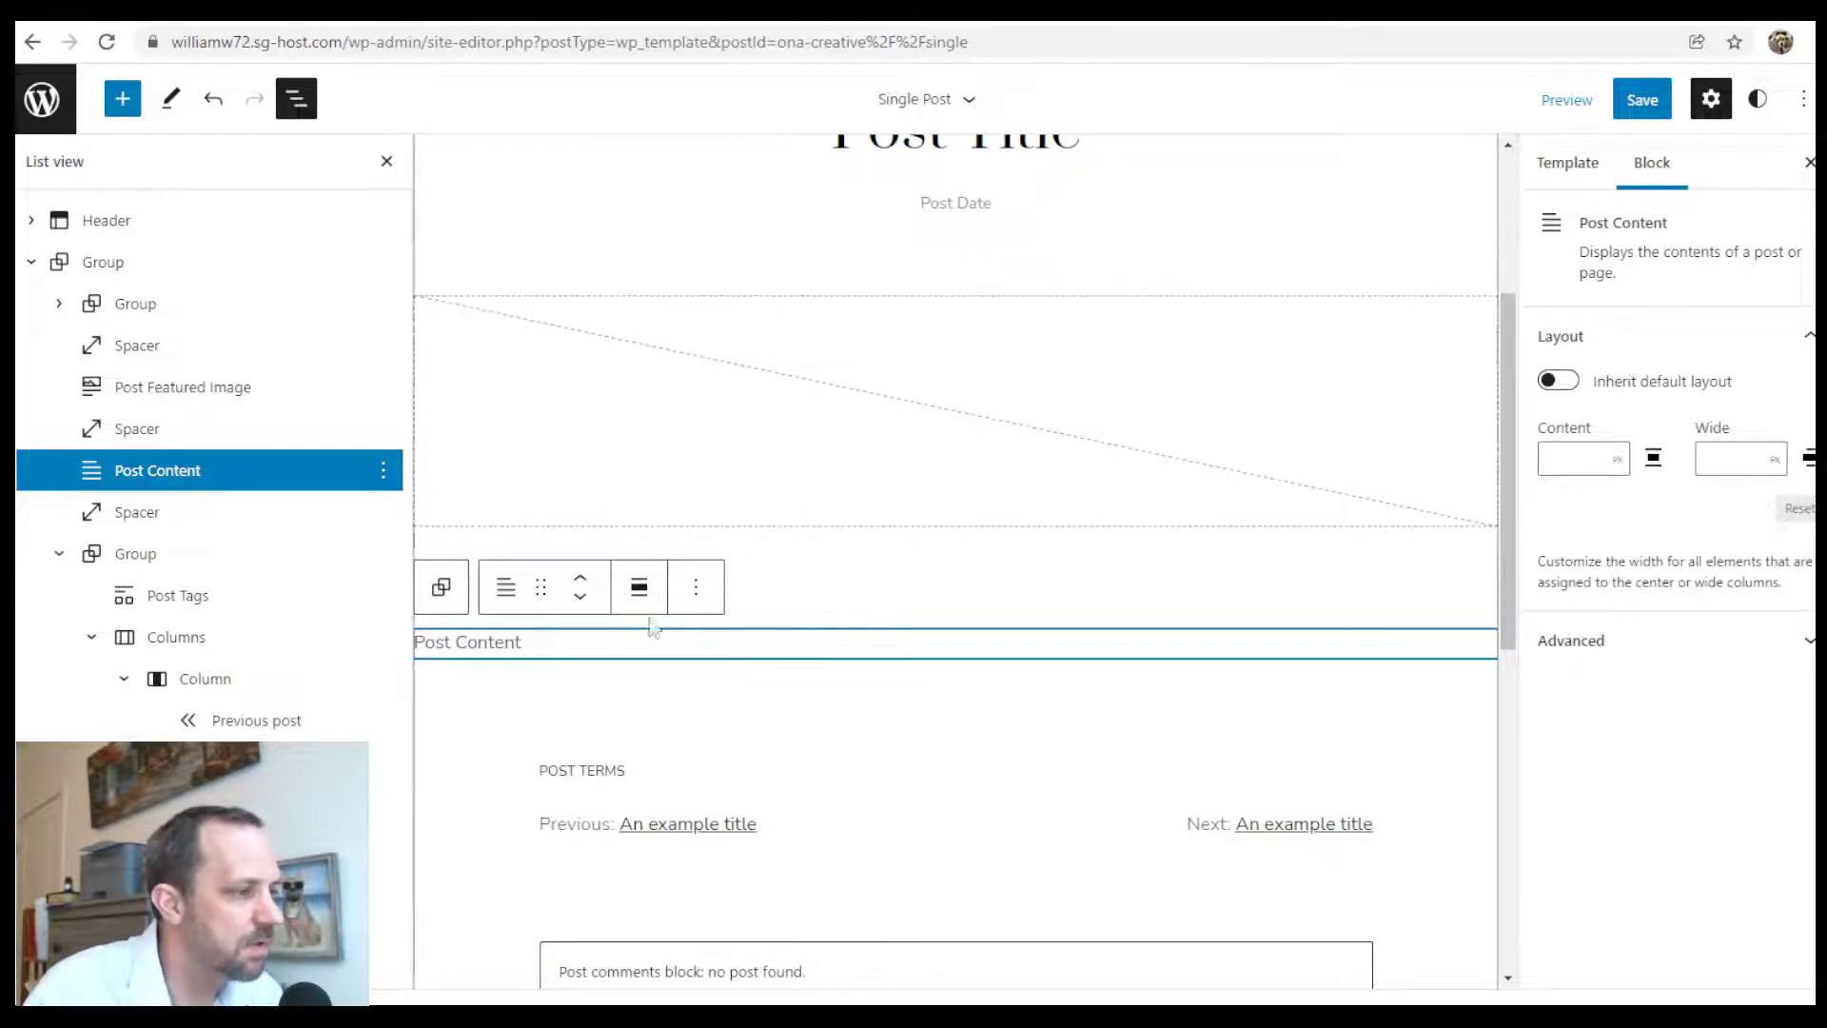
# Insert a Columns block with a 70/30 split before Post Content
pyautogui.click(696, 588)
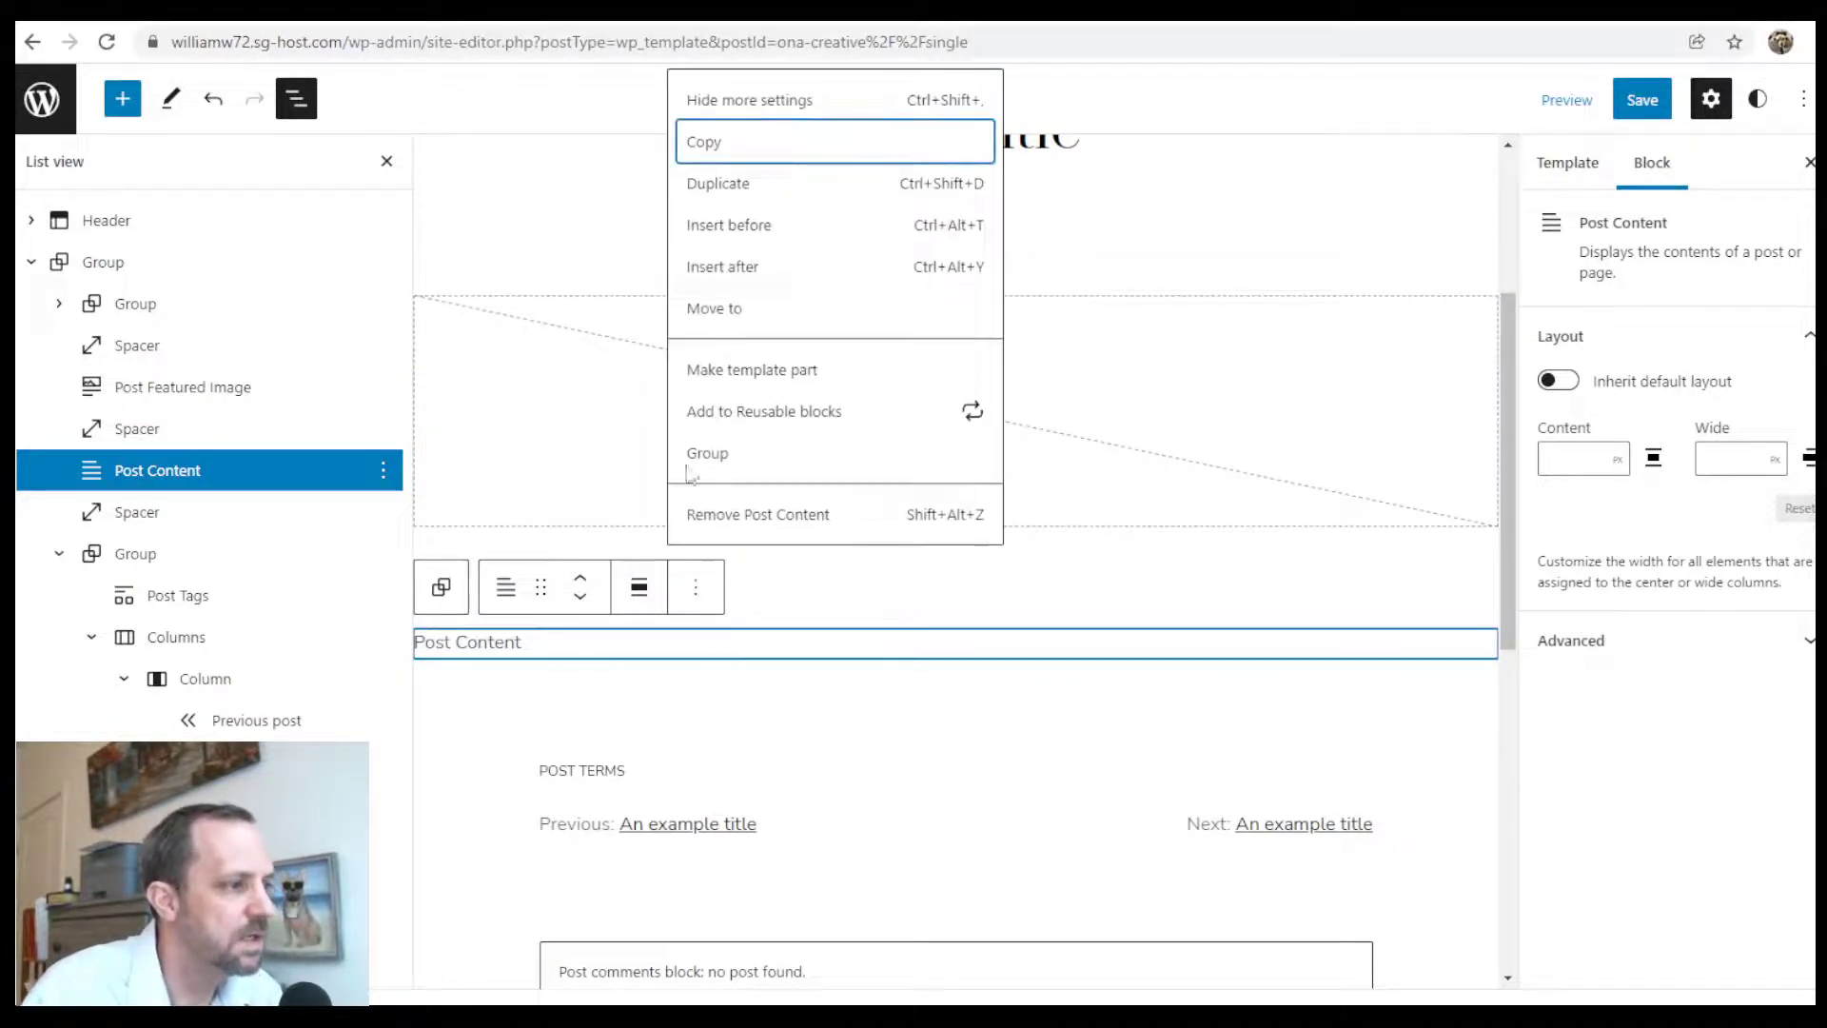
pyautogui.click(754, 233)
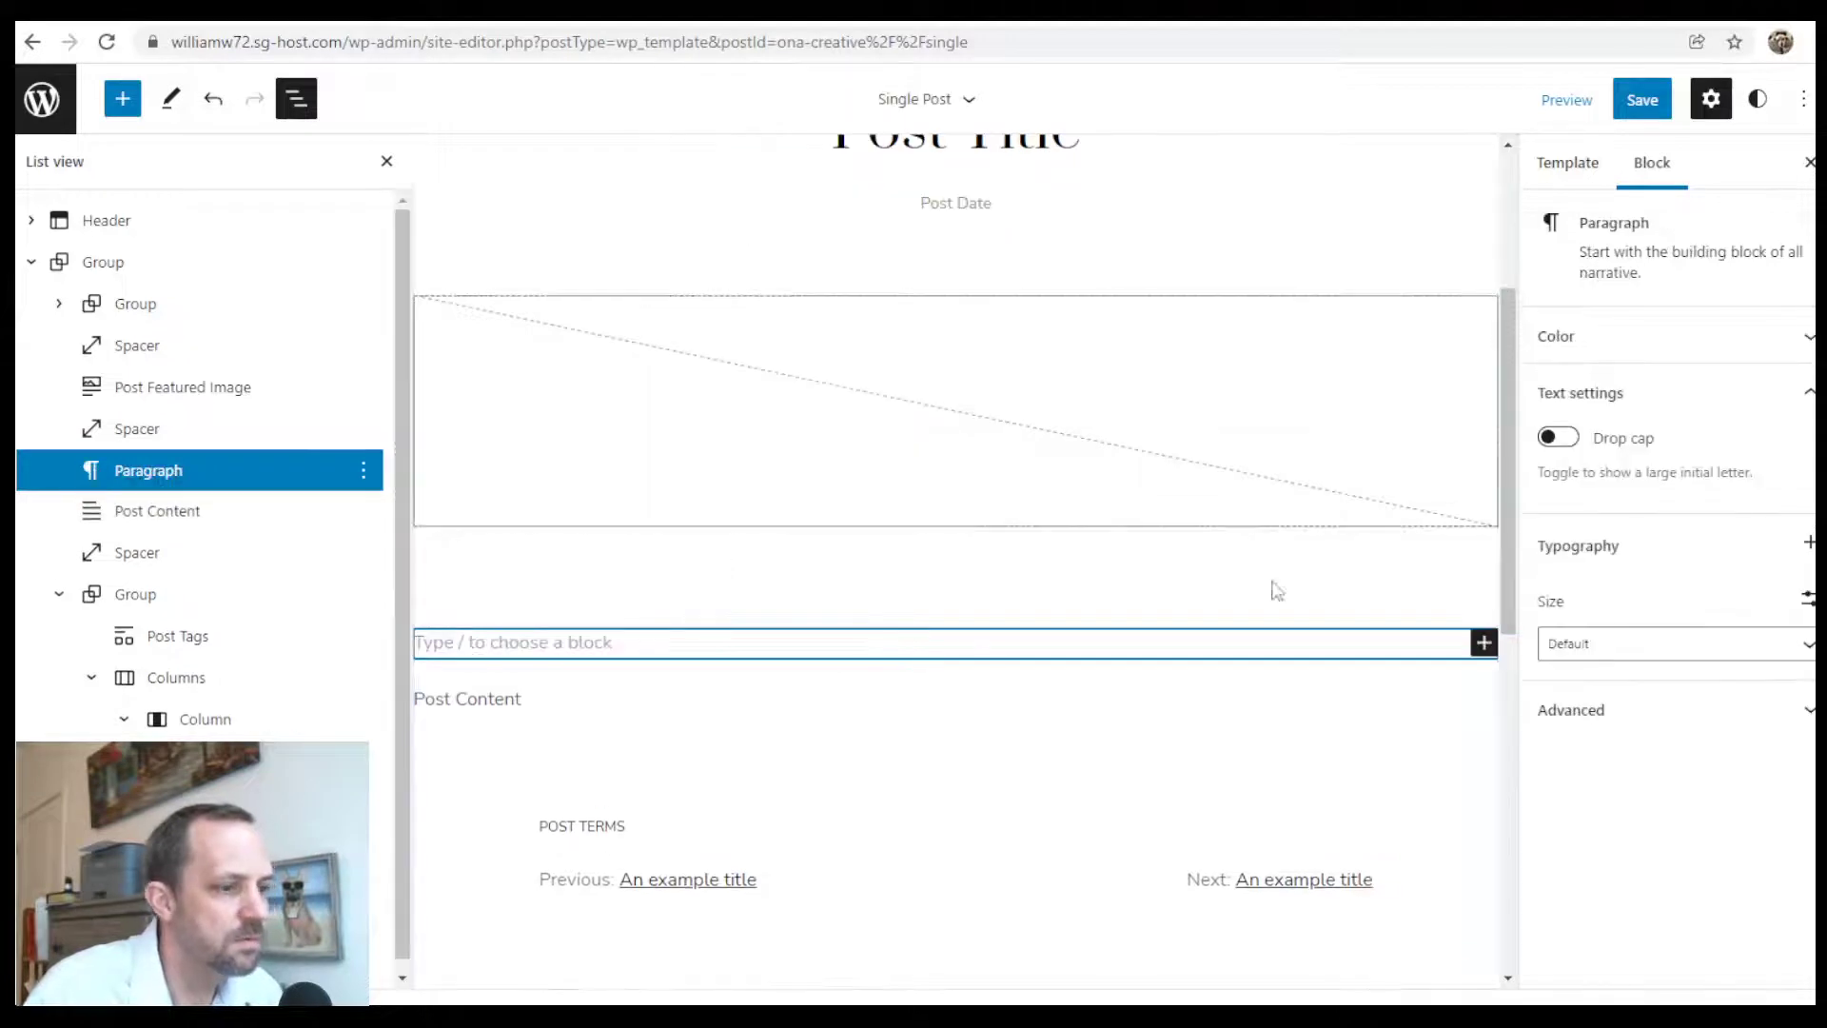
pyautogui.click(1484, 642)
pyautogui.write('c')
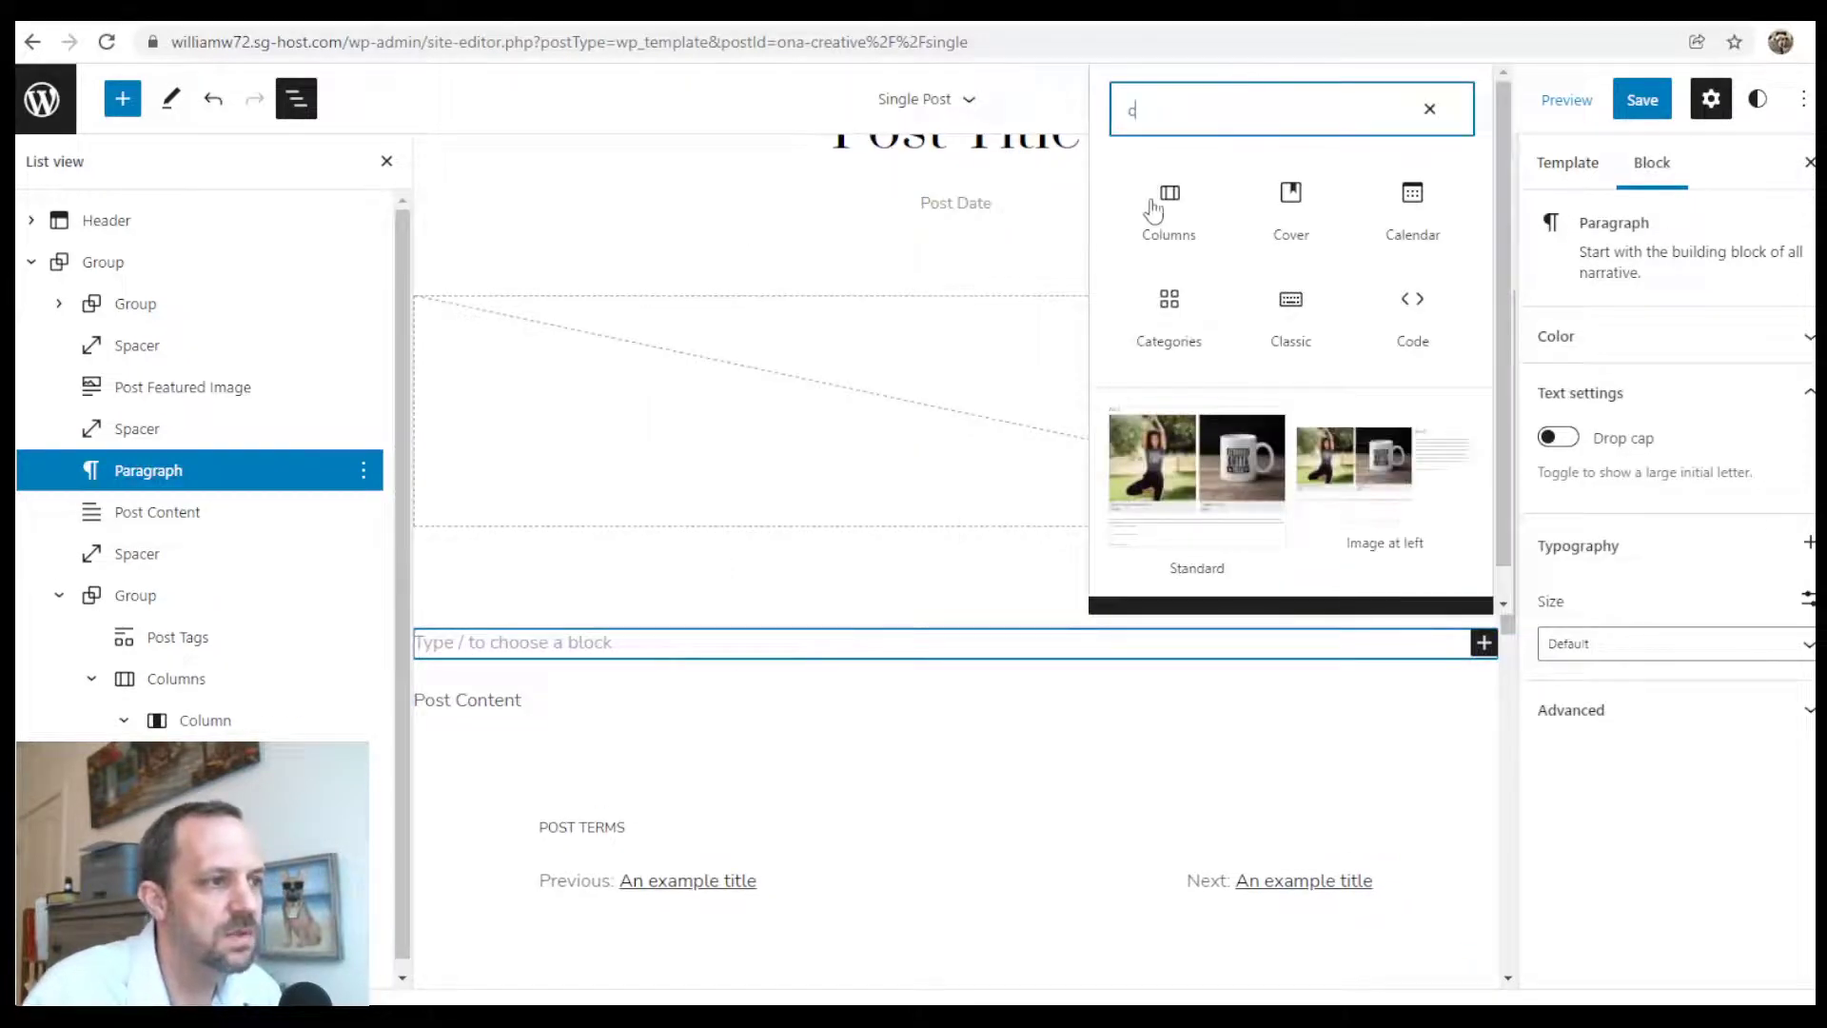
pyautogui.click(1189, 219)
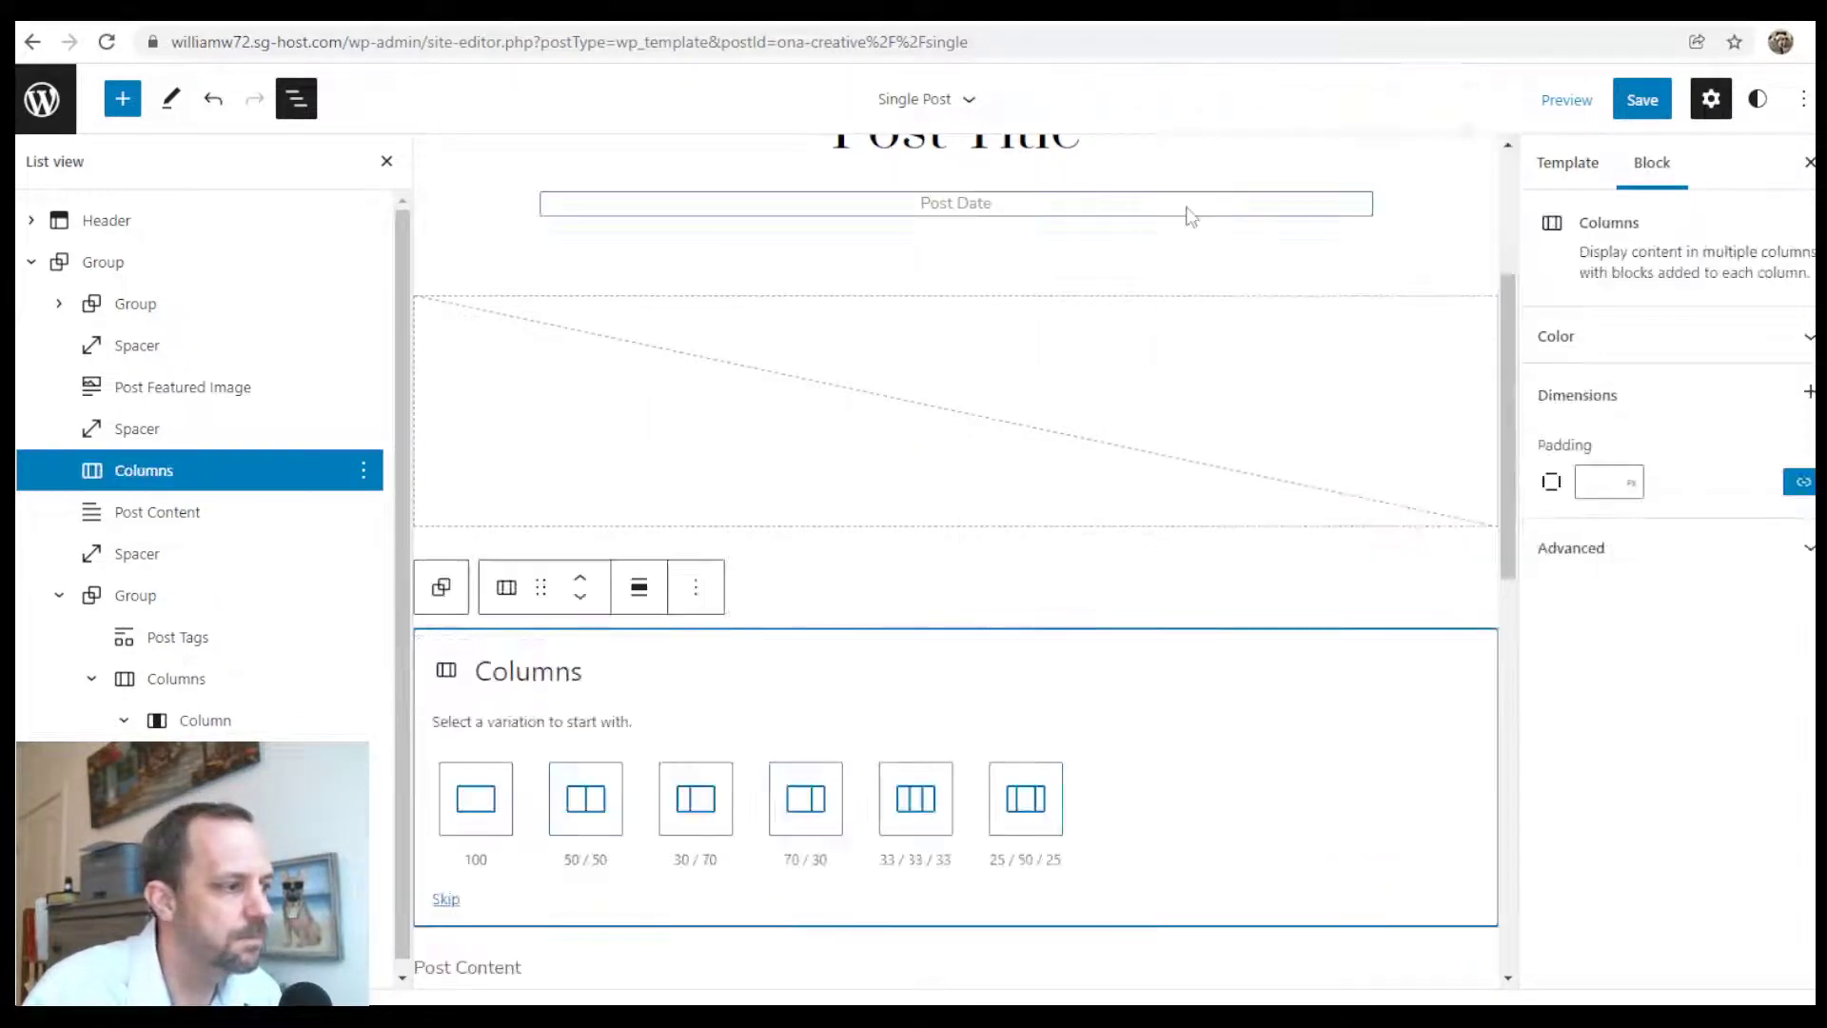
pyautogui.click(794, 807)
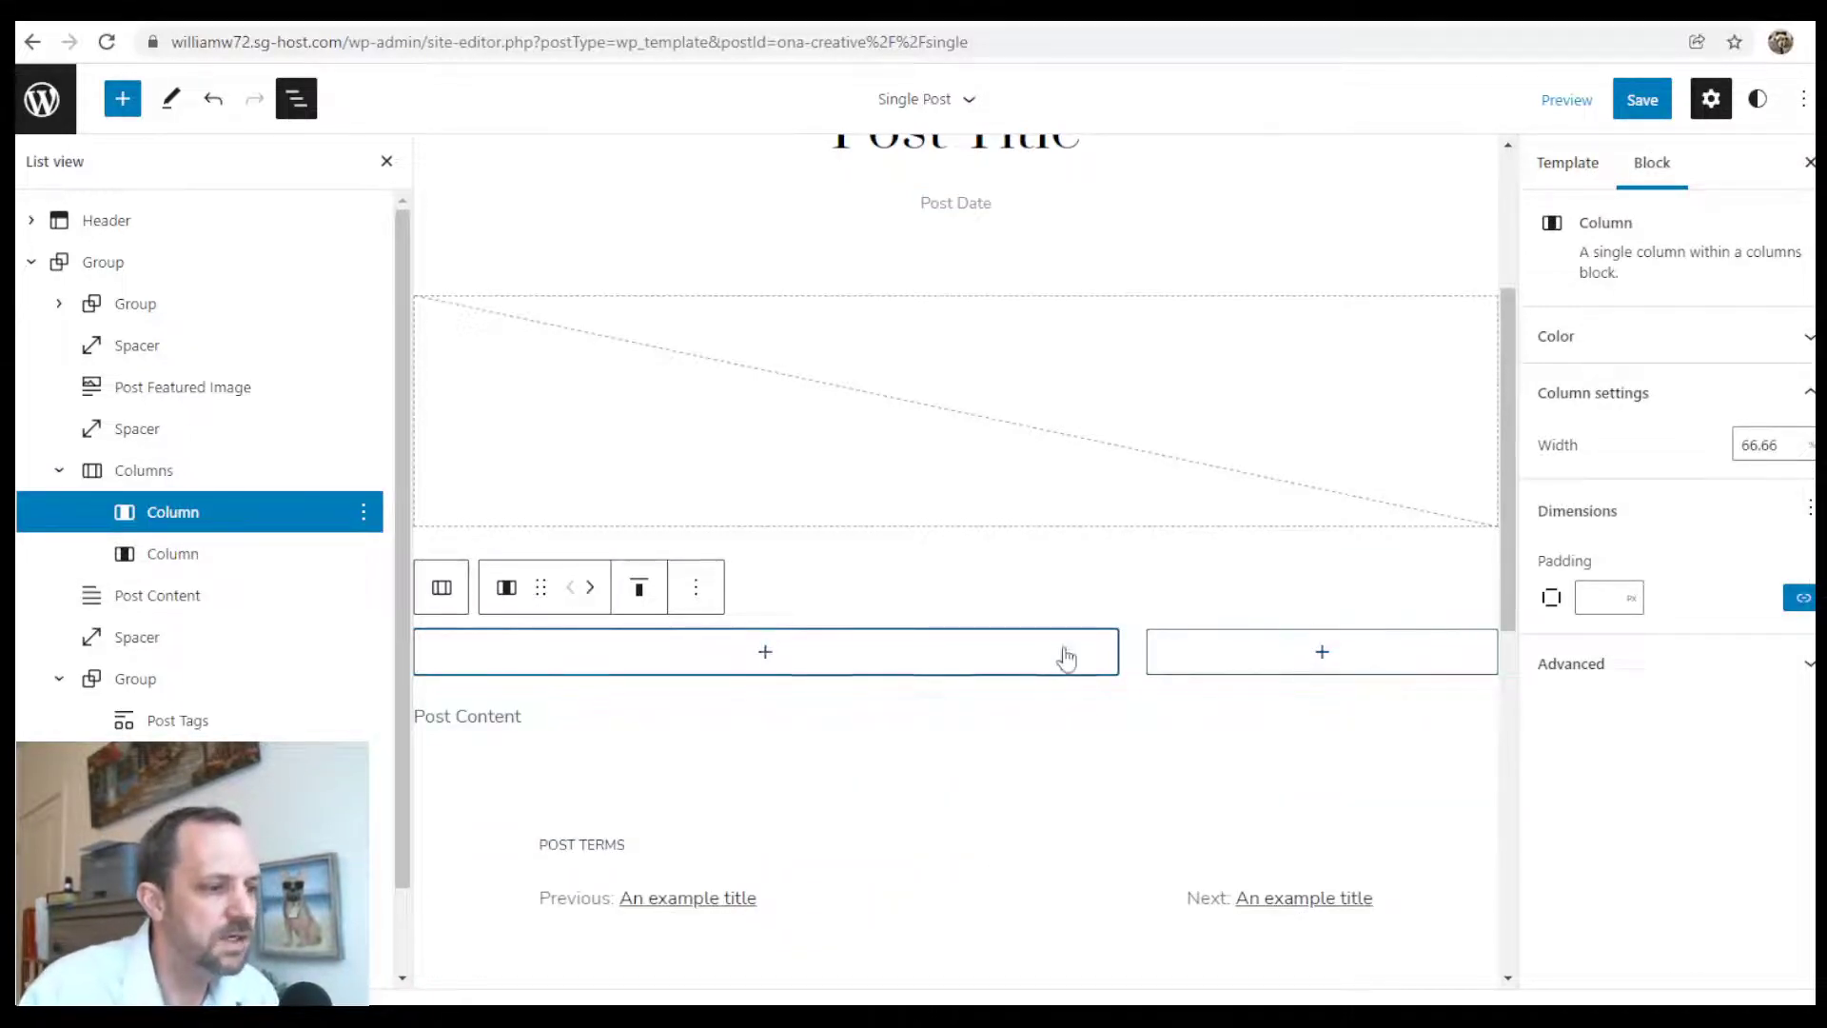
# Add Post Content to the wide first column and begin adding a block to the second
pyautogui.click(767, 652)
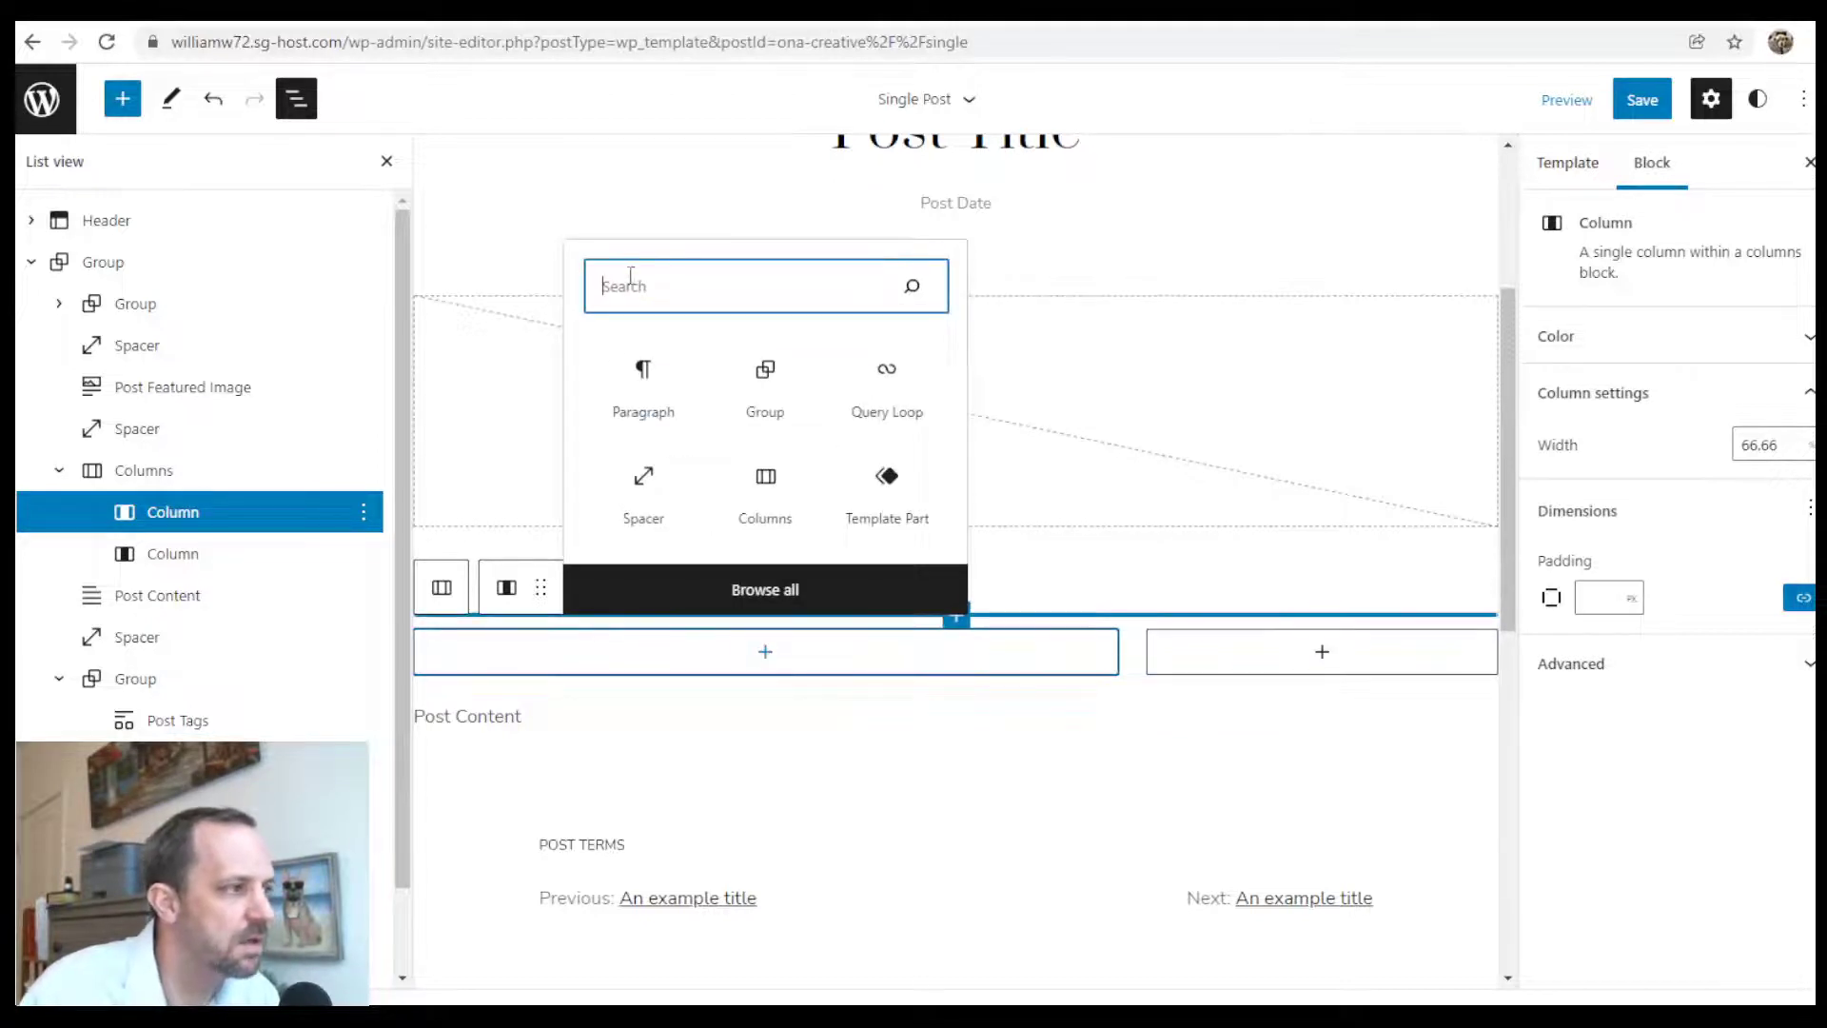
pyautogui.write('pos')
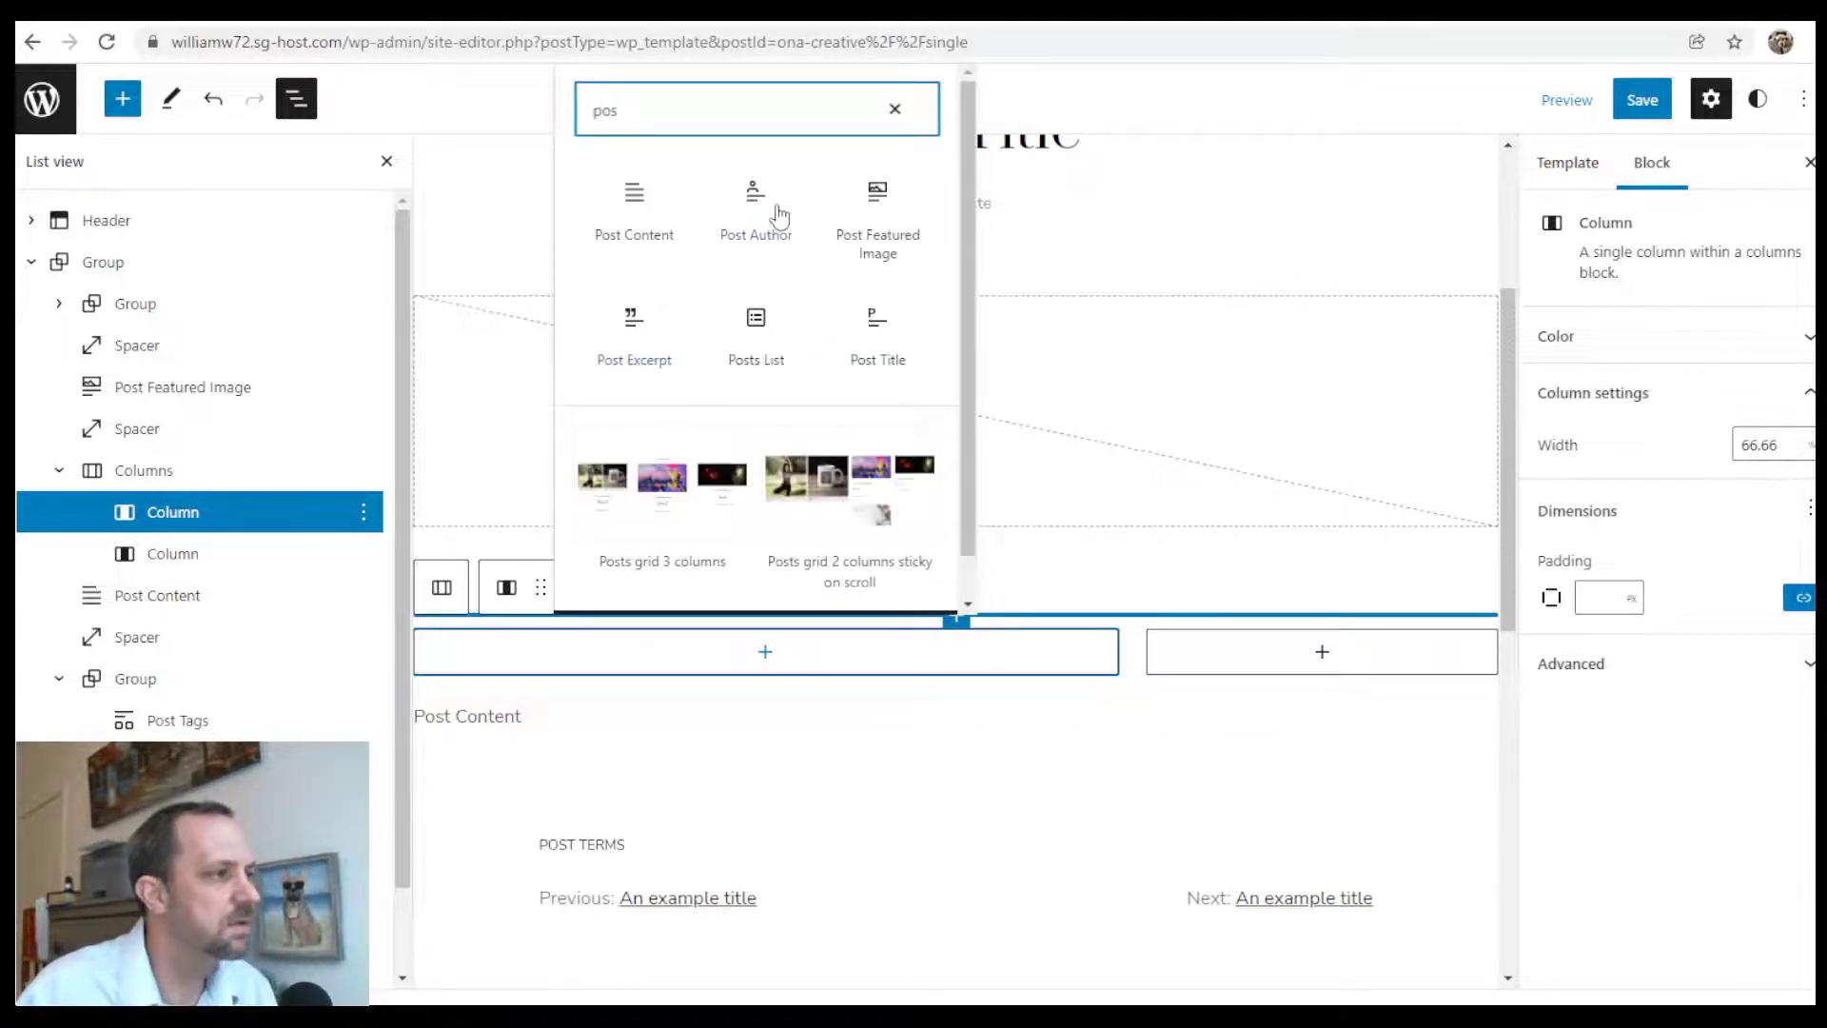
pyautogui.click(601, 212)
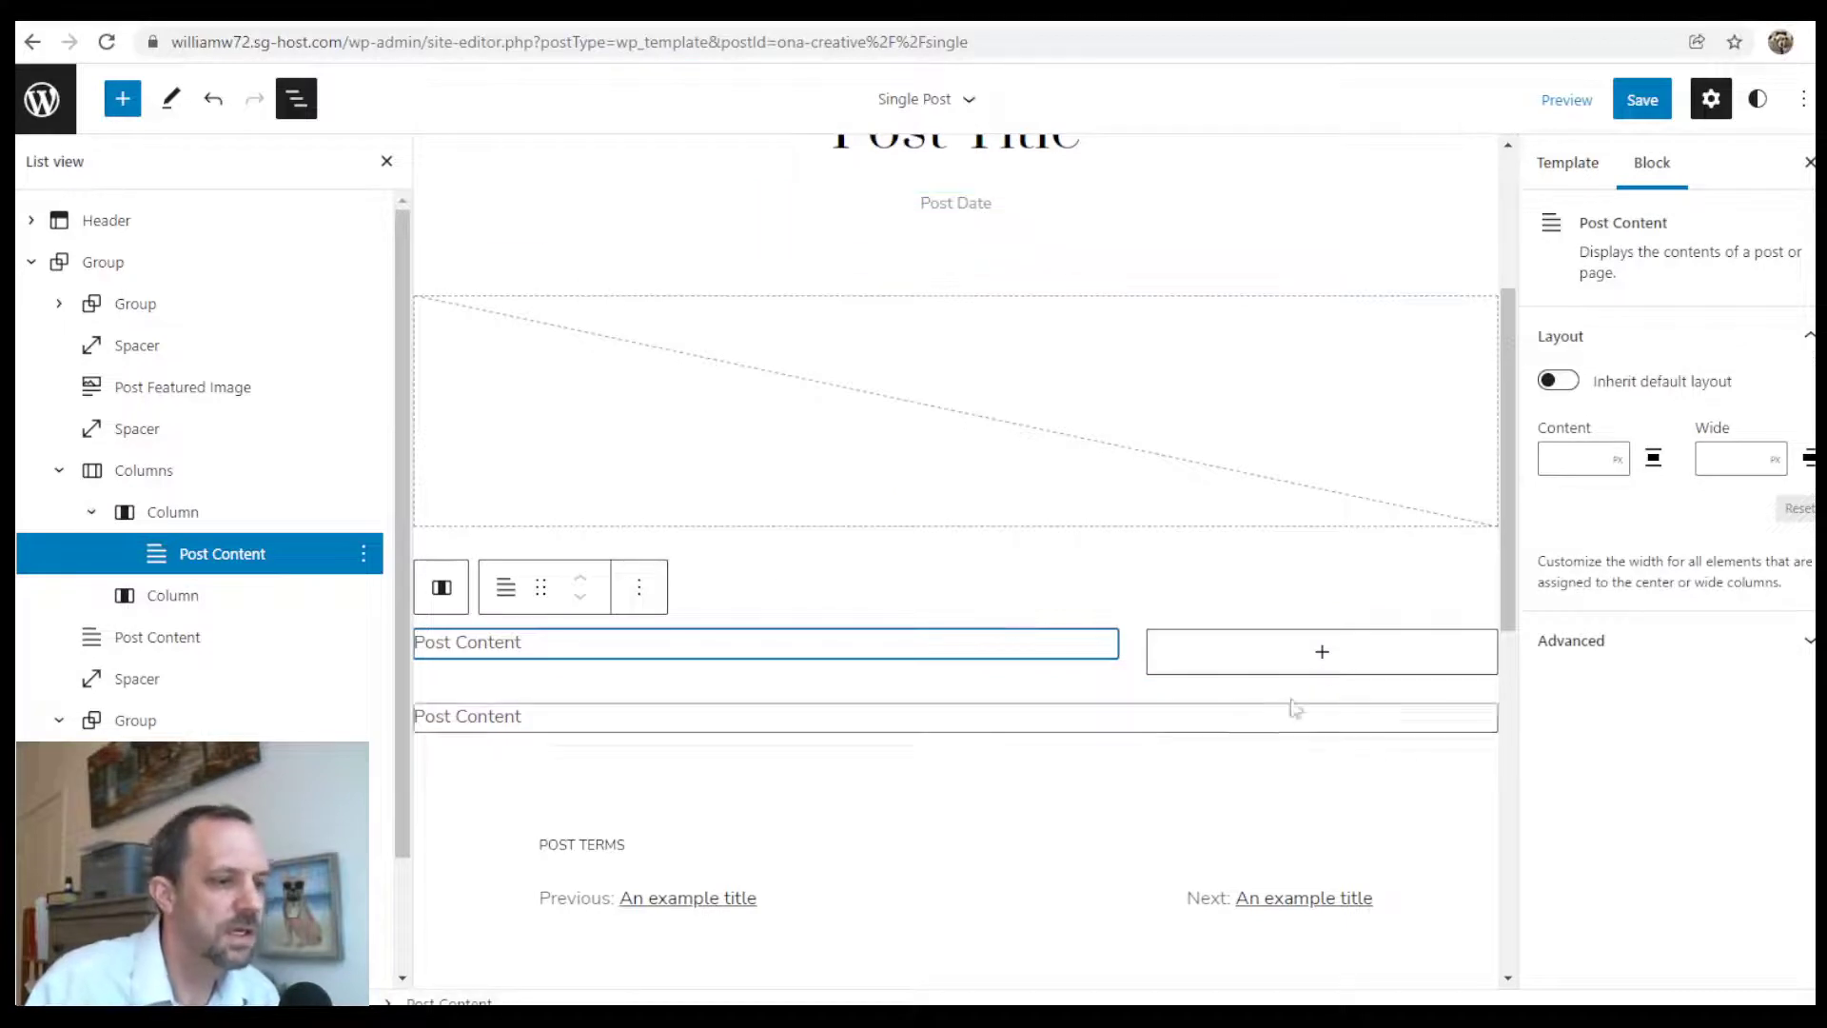
pyautogui.click(1319, 655)
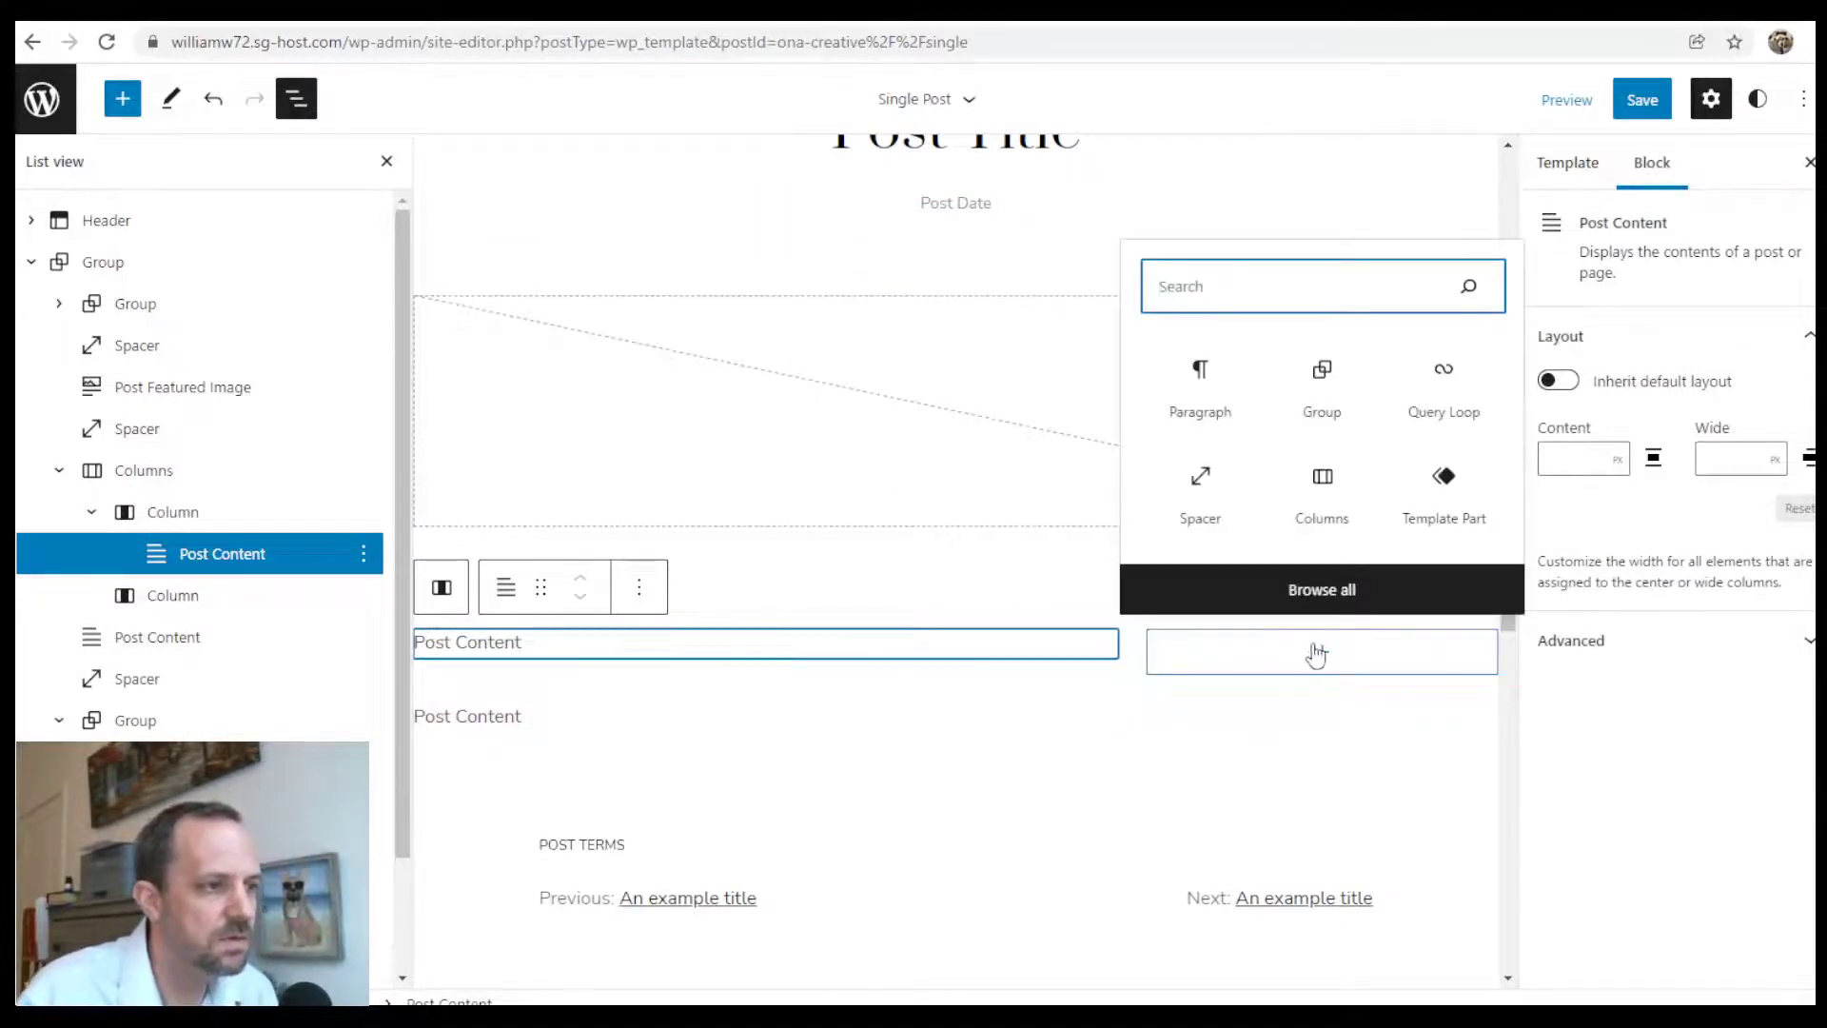
pyautogui.write('t')
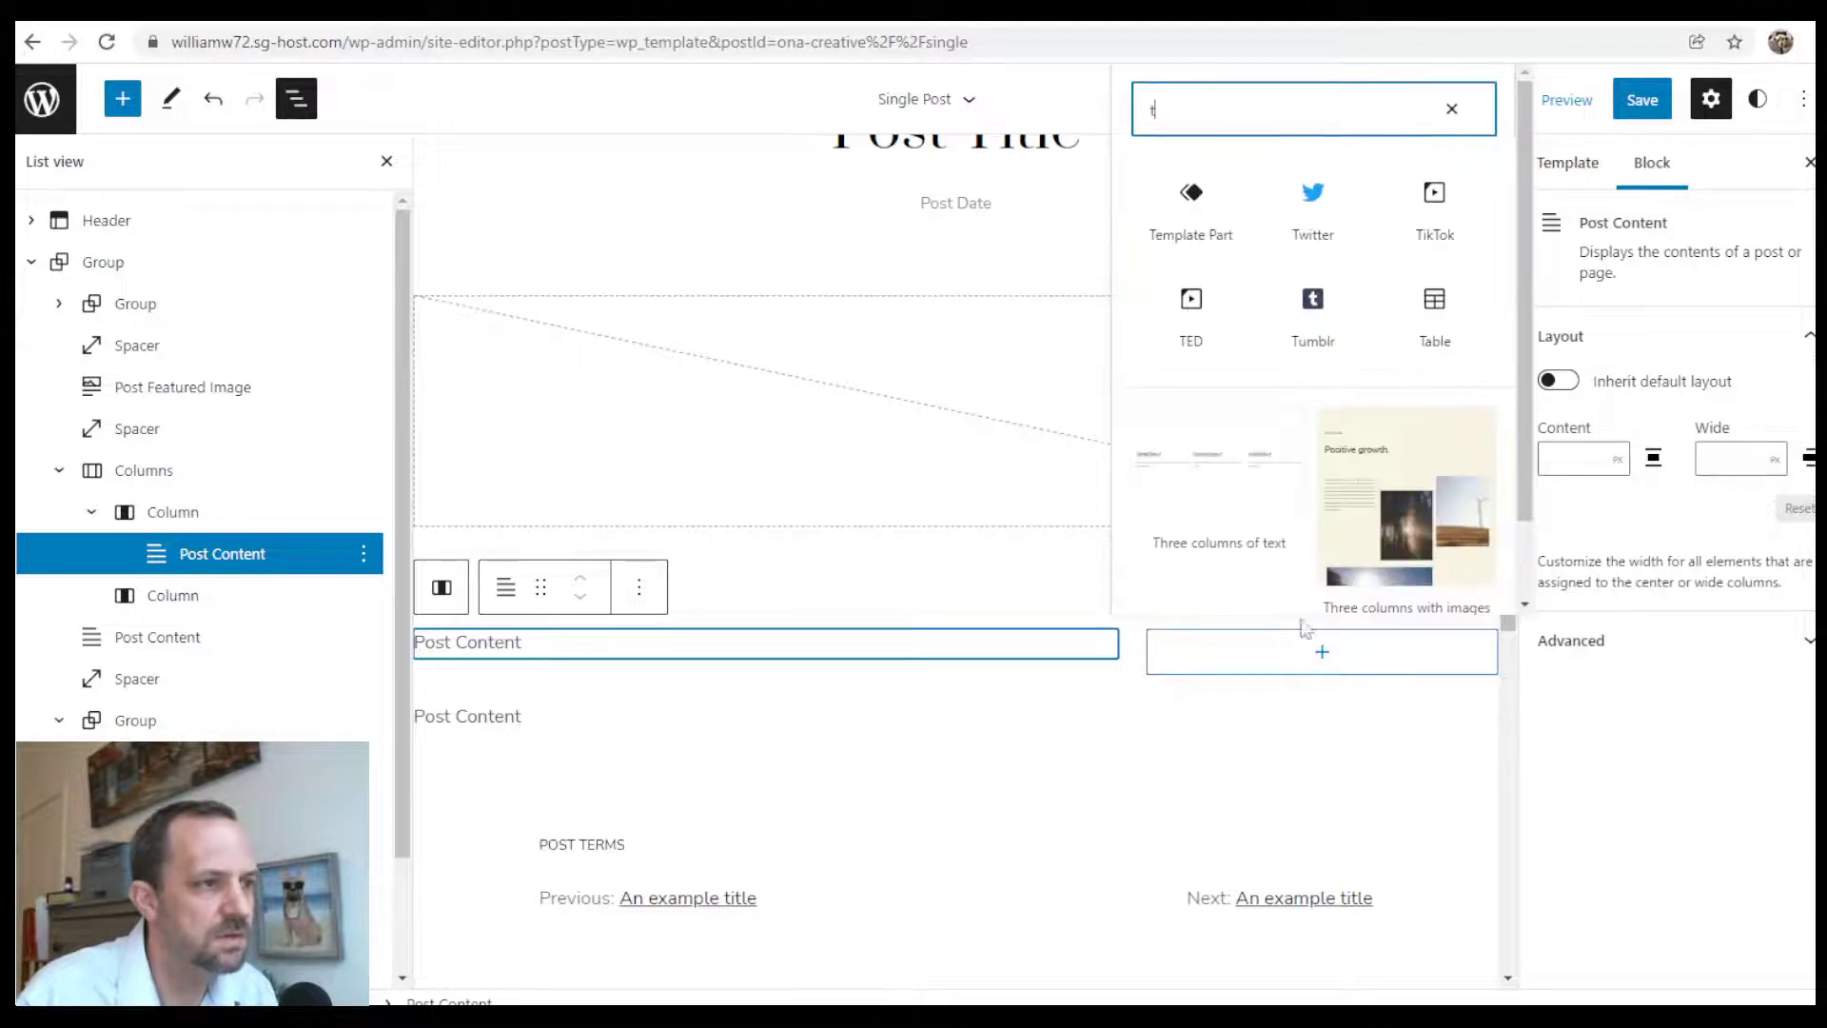
# Insert the existing sidebar template part into the second column beside Post Content
pyautogui.click(1191, 200)
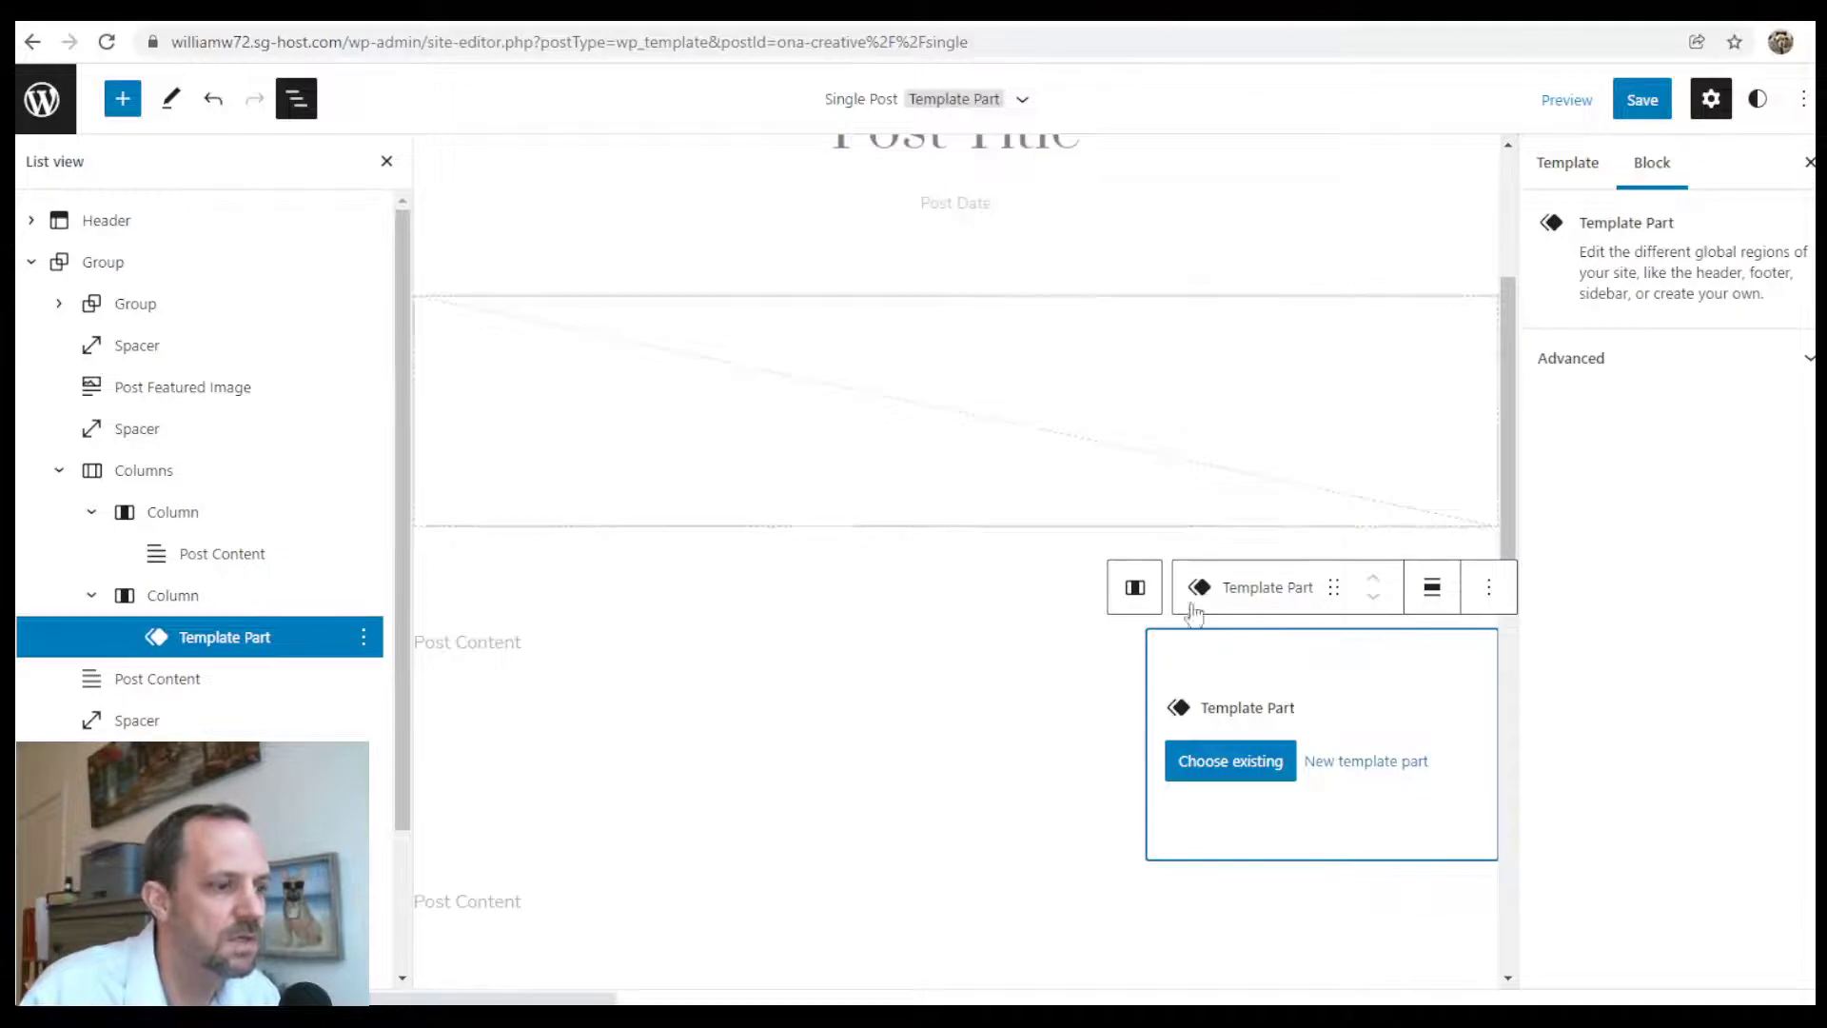
pyautogui.click(1233, 766)
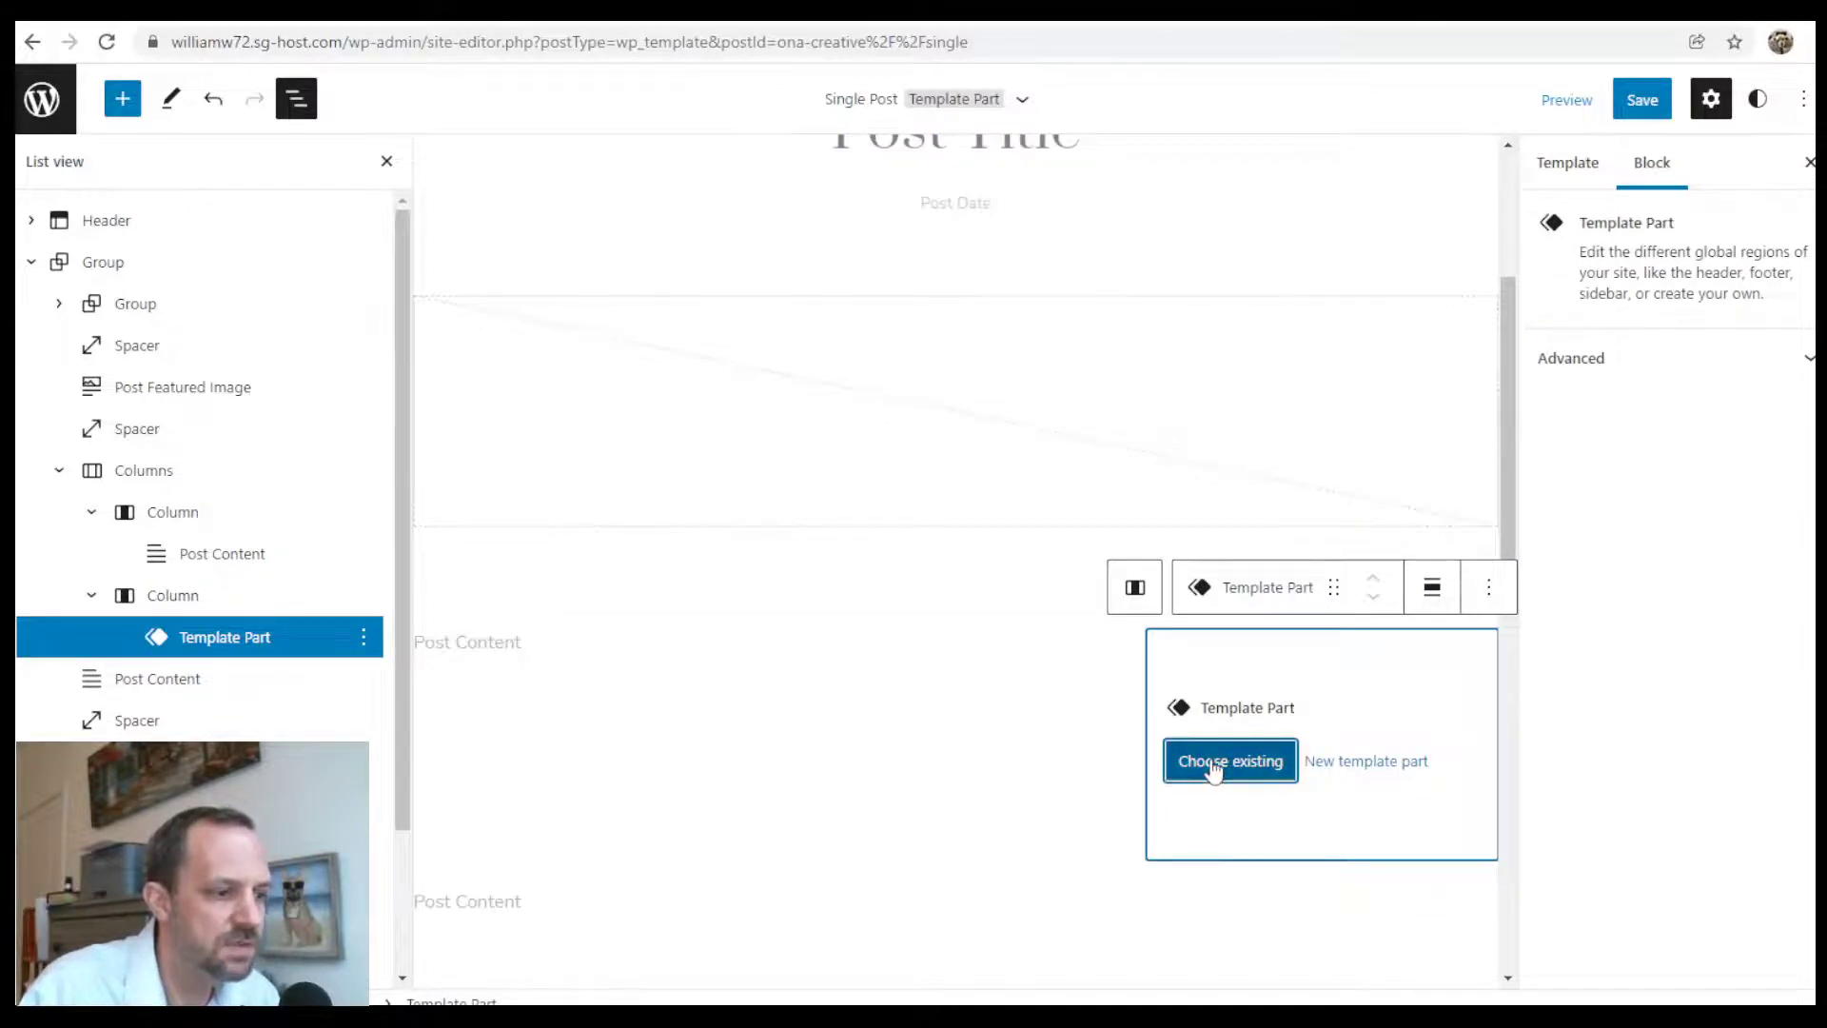
pyautogui.scroll(-3, 1300, 466)
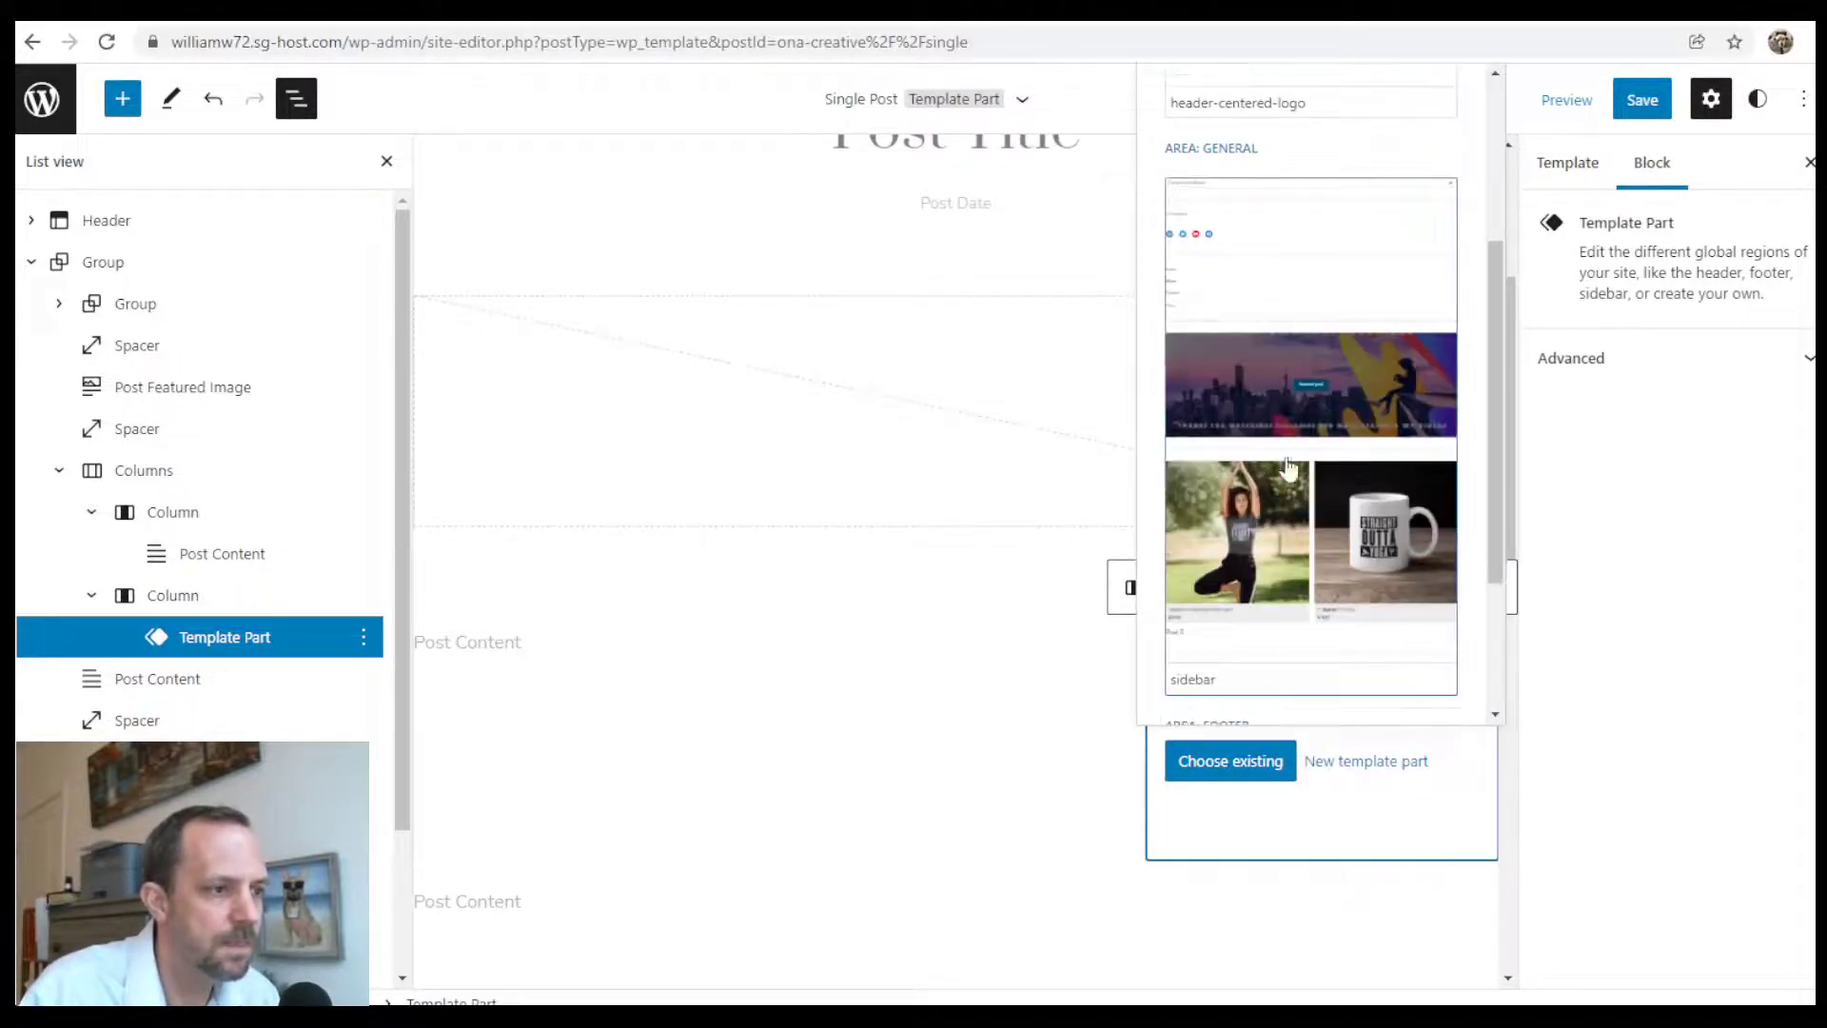
pyautogui.click(1268, 379)
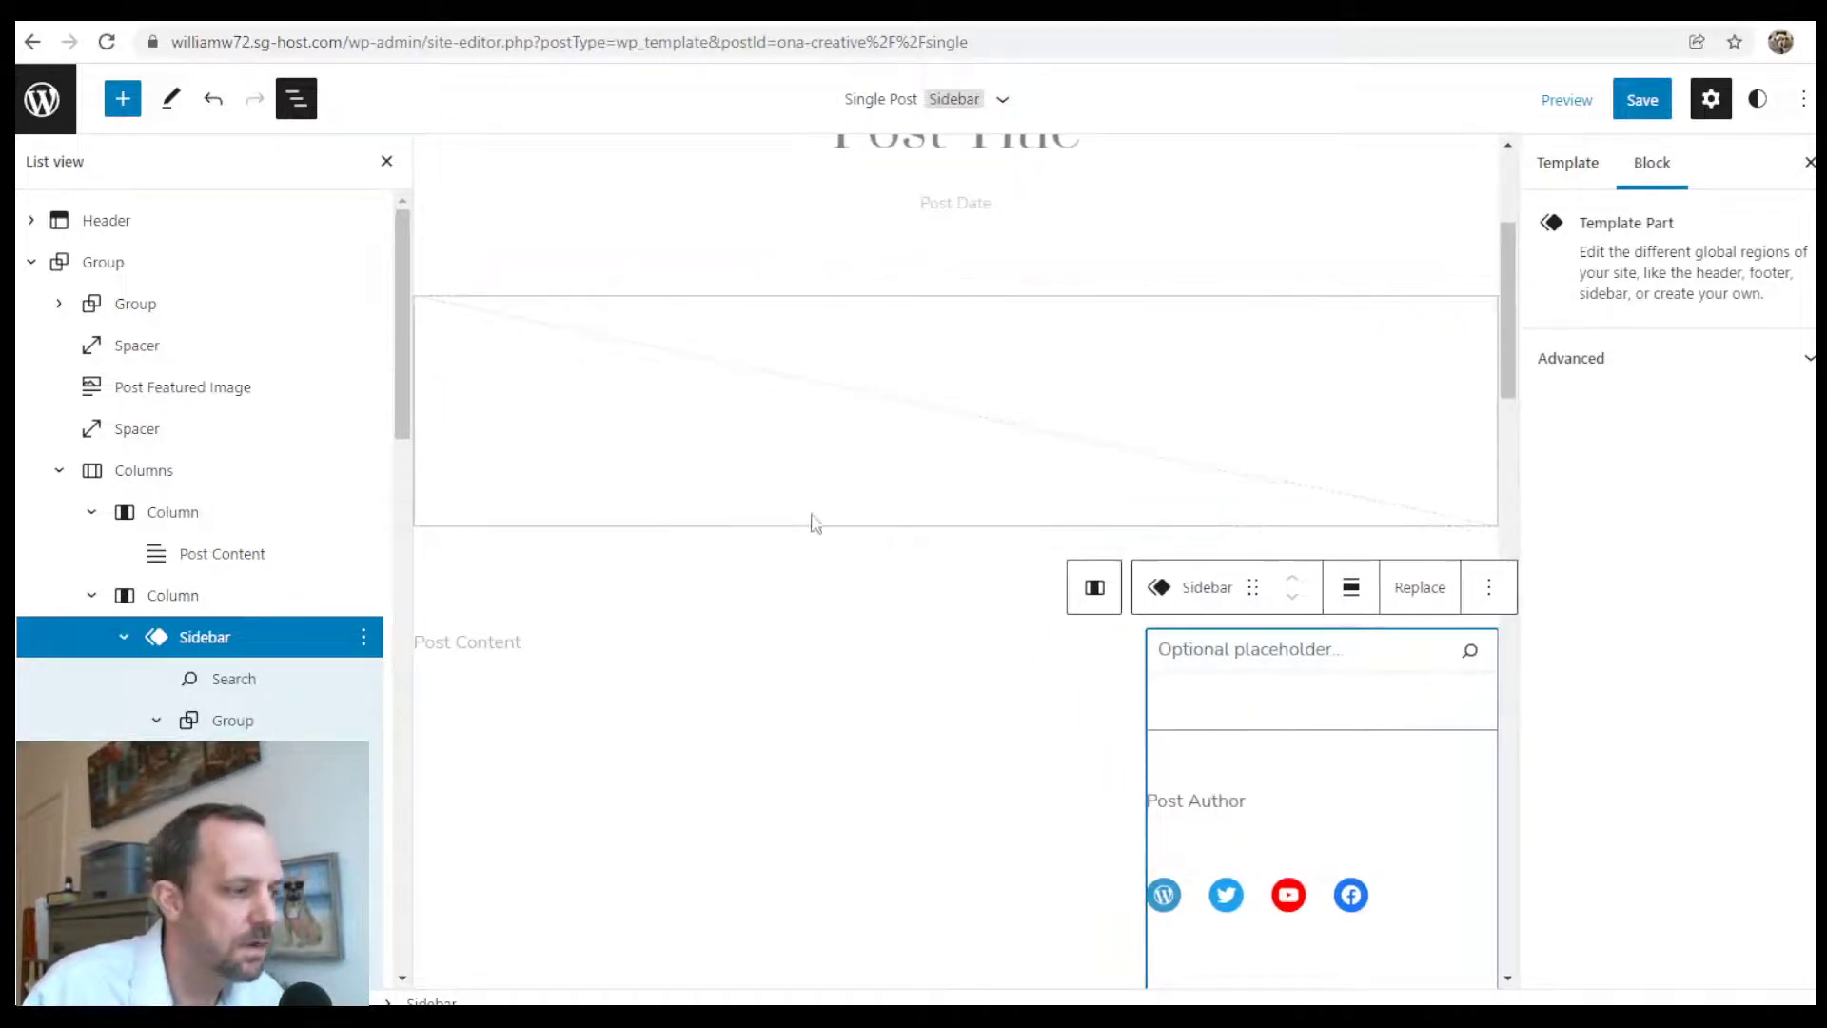
# Collapse the Columns entry in the outline and review the two-column layout
pyautogui.scroll(-15, 980, 612)
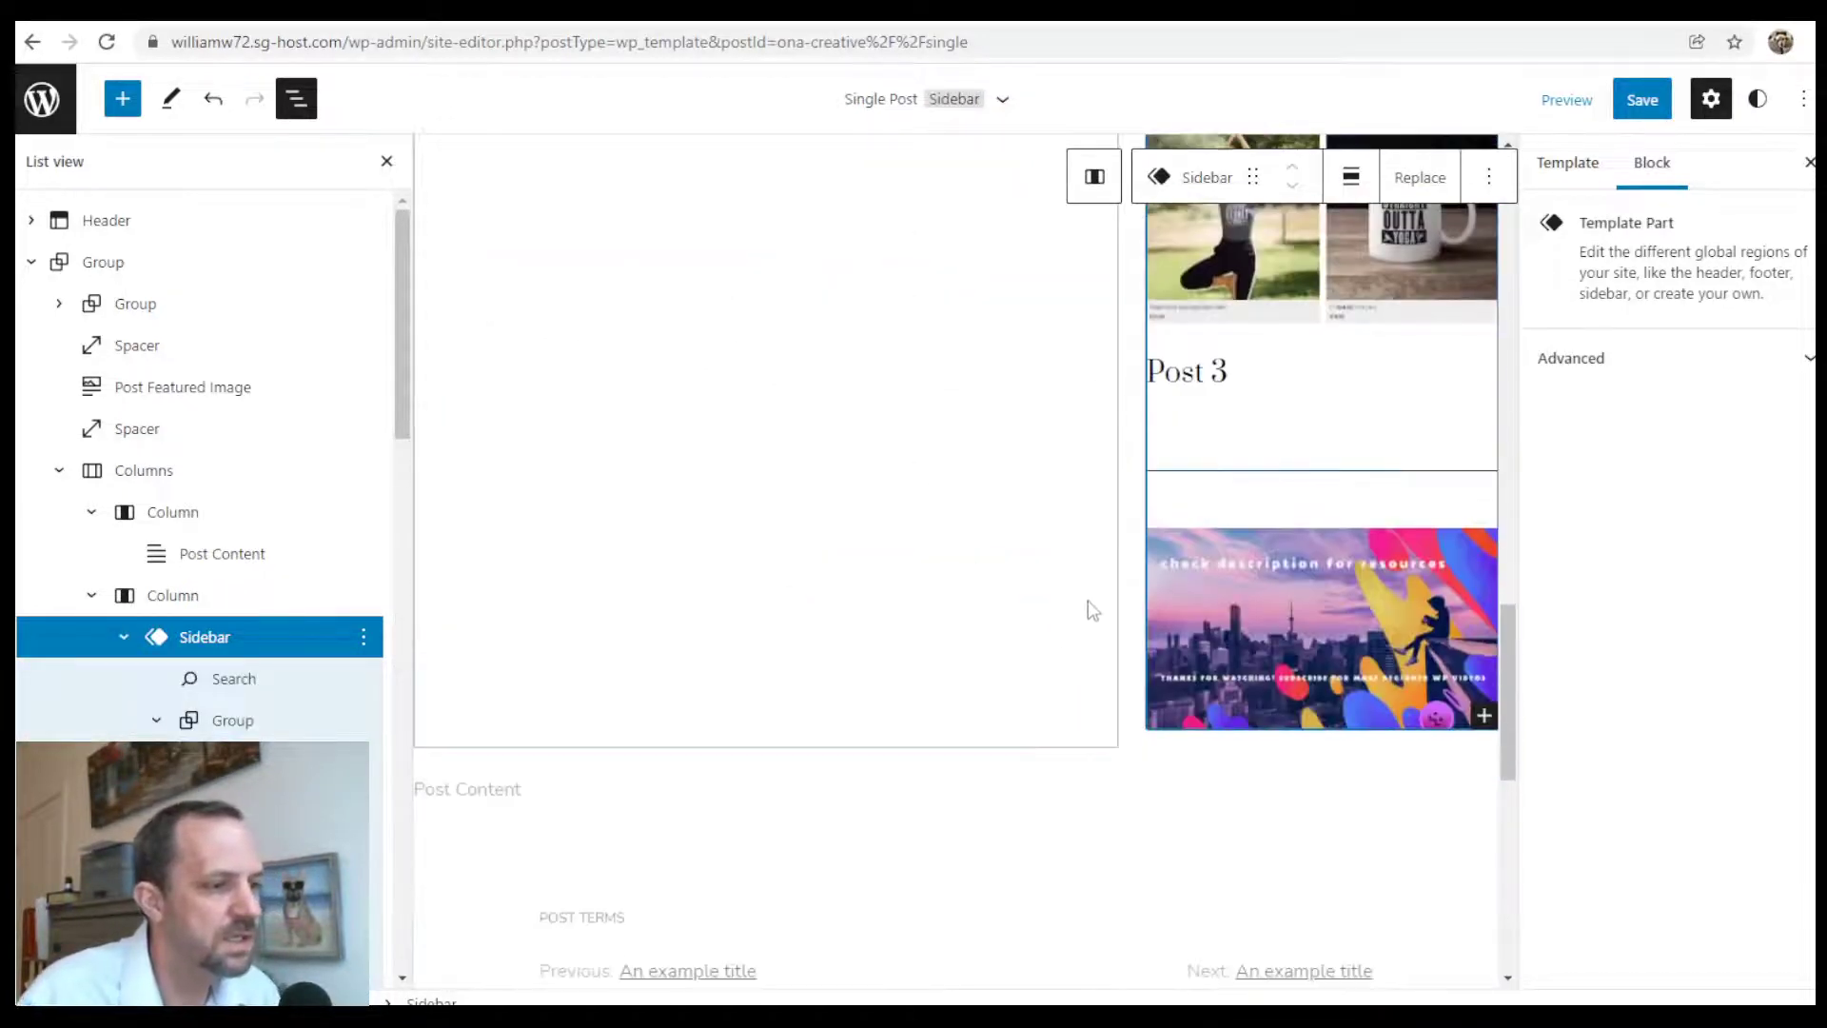
pyautogui.scroll(5, 952, 623)
pyautogui.scroll(-5, 922, 603)
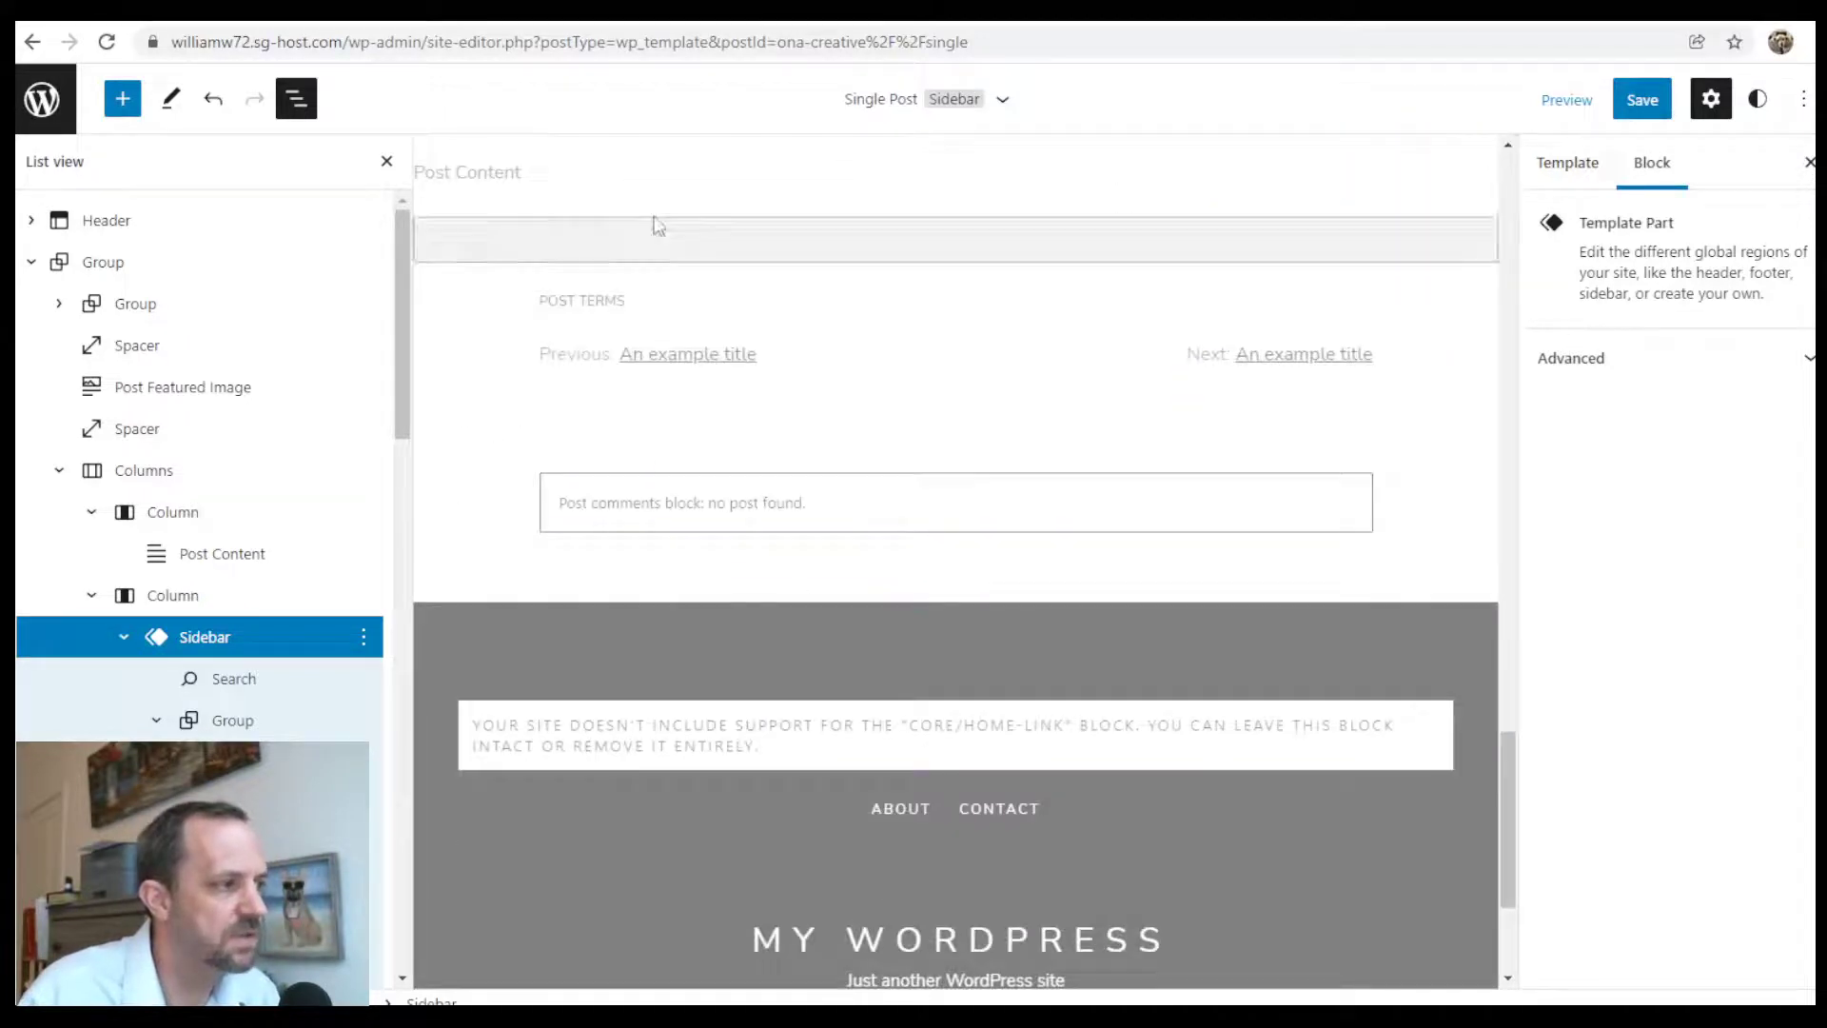
pyautogui.scroll(3, 761, 360)
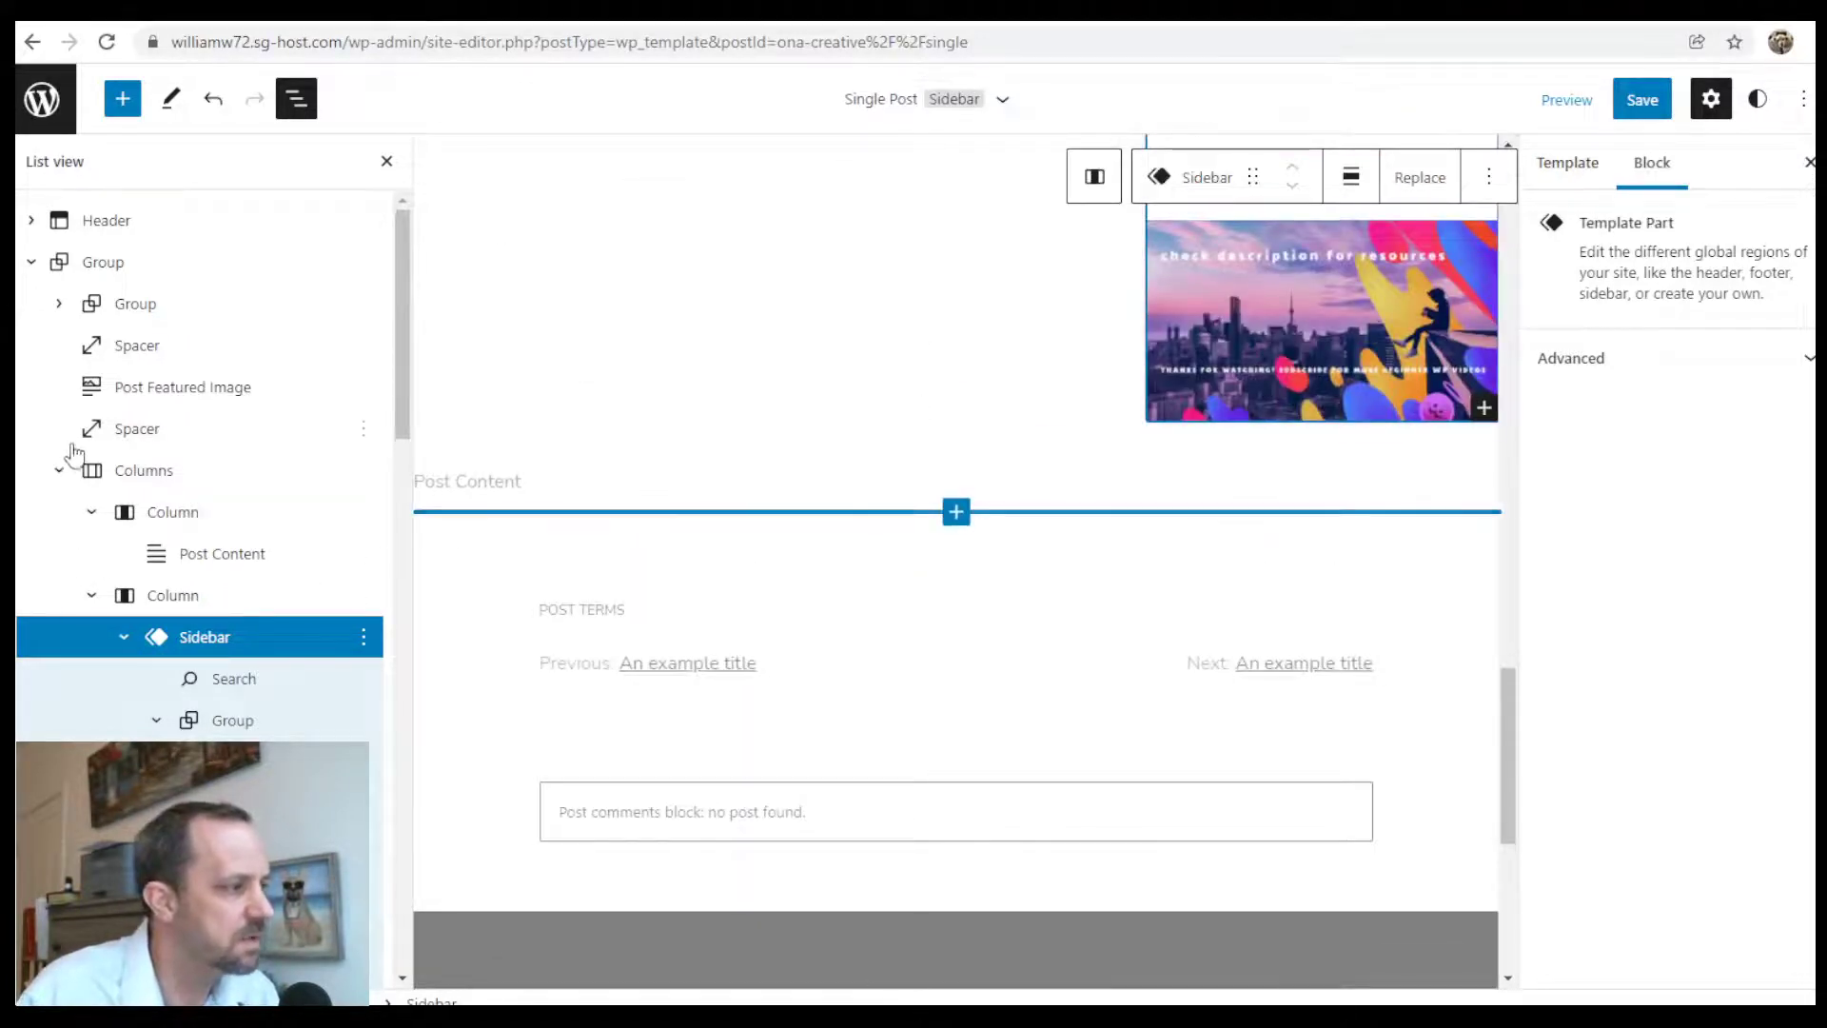
pyautogui.click(58, 471)
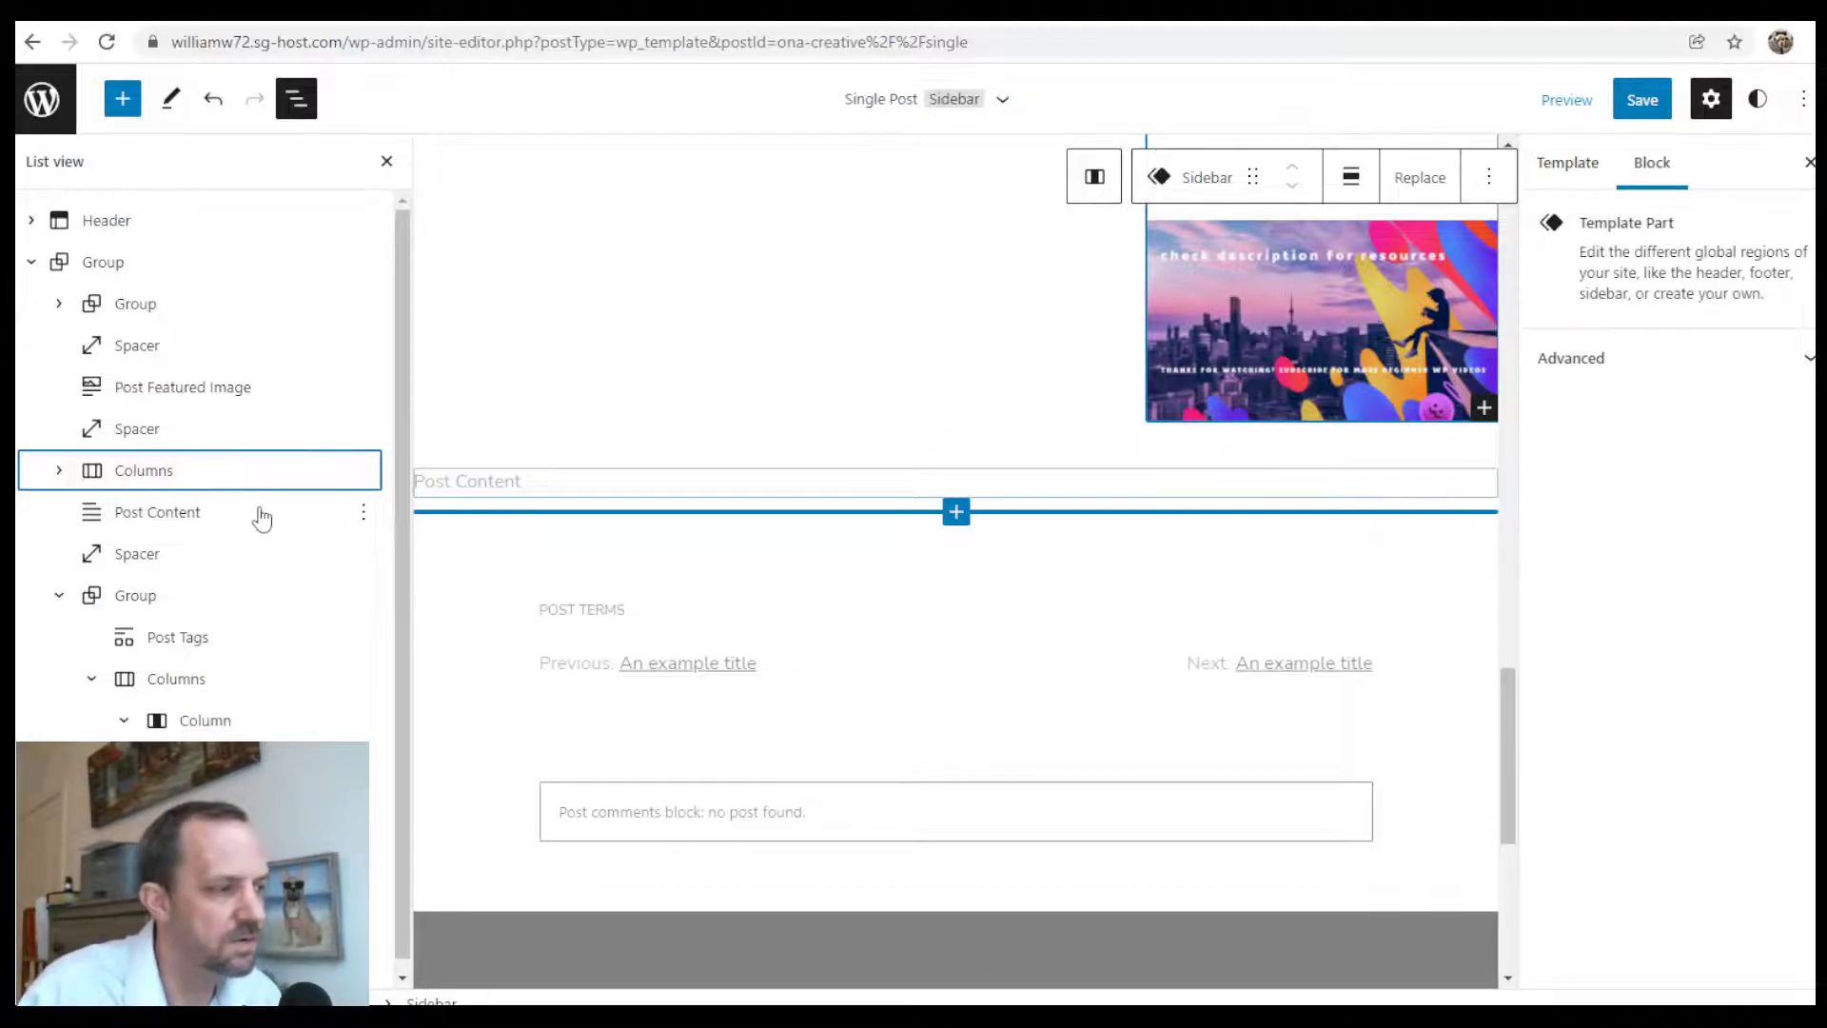
pyautogui.scroll(10, 1161, 476)
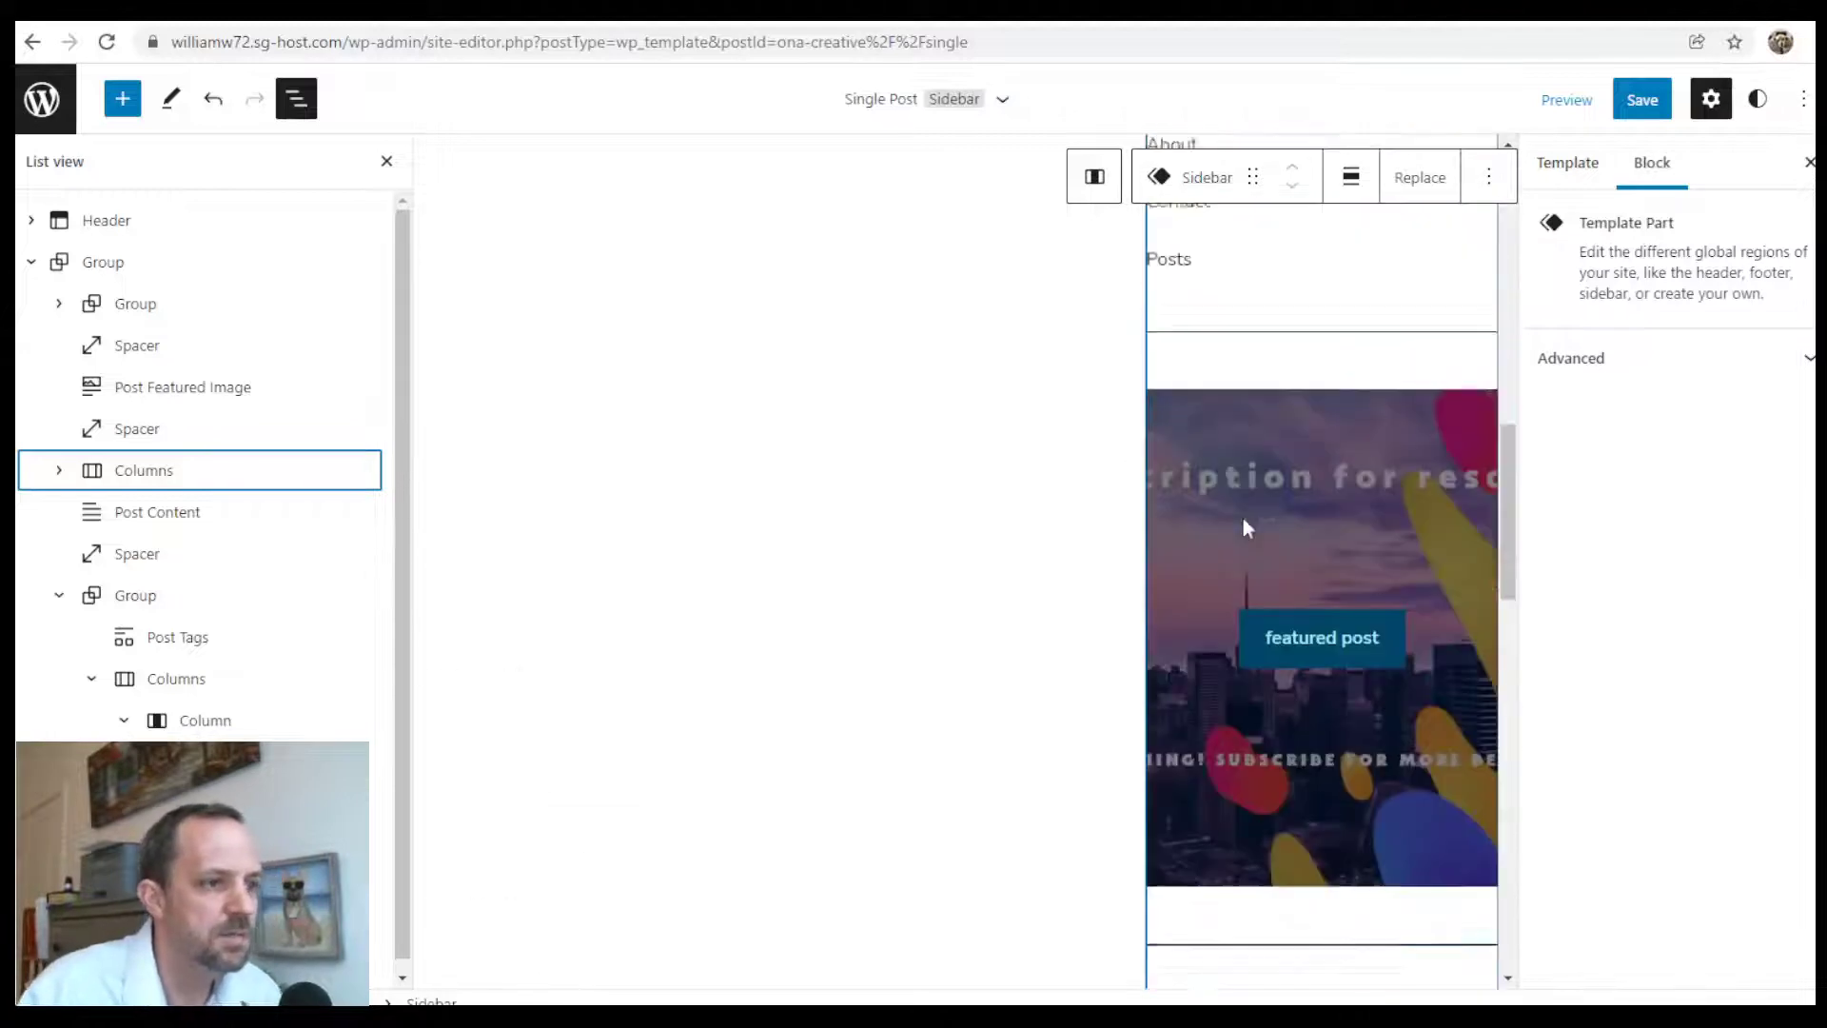
pyautogui.scroll(10, 1254, 495)
pyautogui.scroll(-6, 1266, 473)
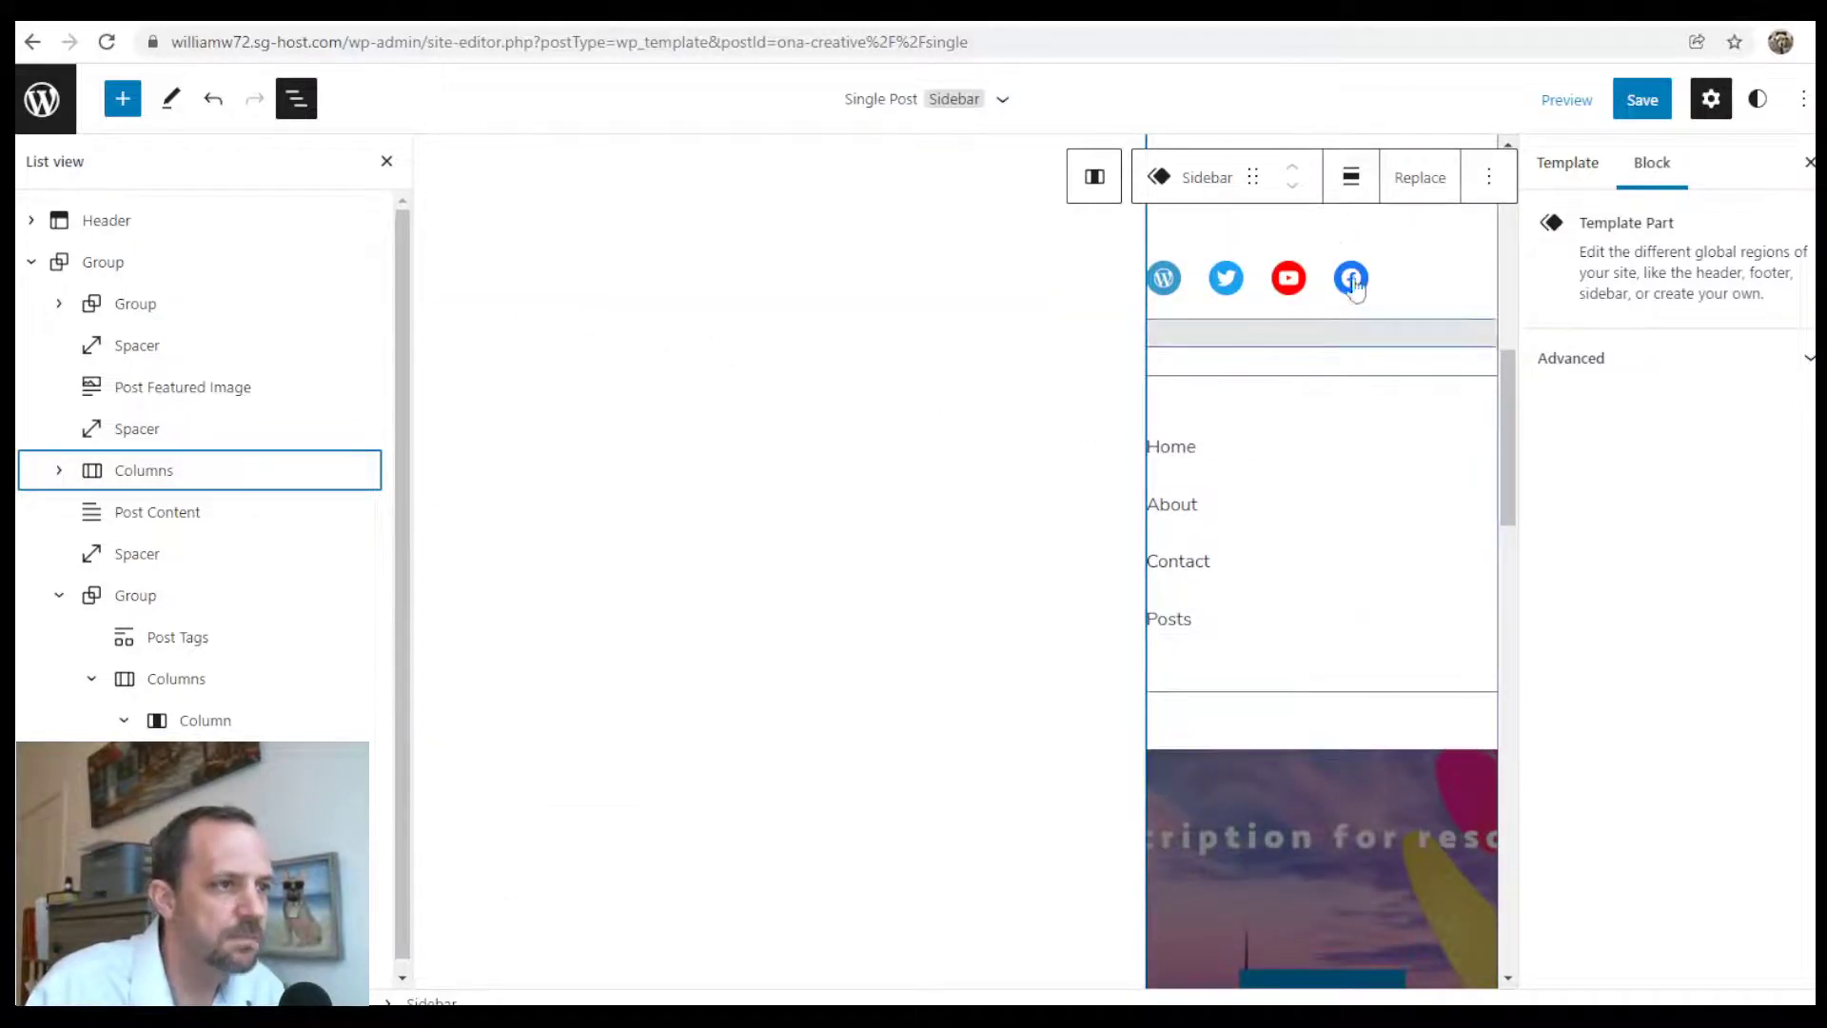
pyautogui.scroll(-6, 1335, 428)
pyautogui.scroll(10, 1335, 428)
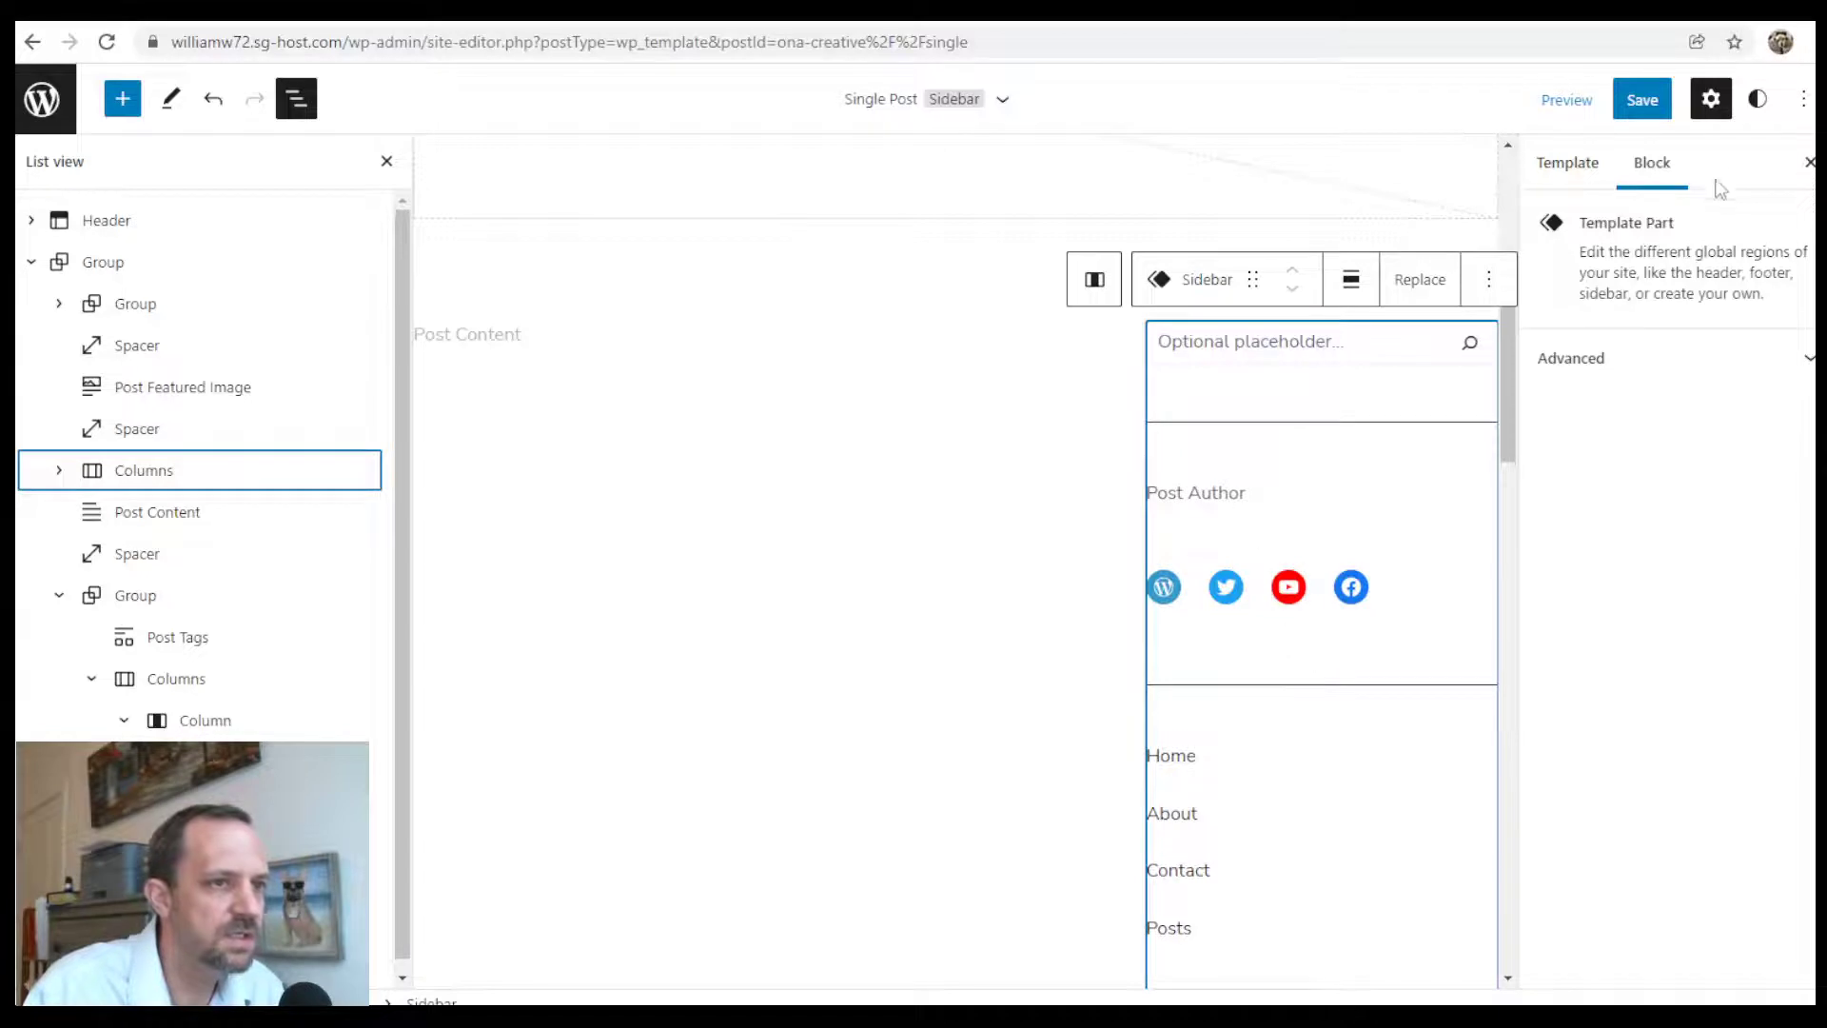
pyautogui.scroll(-10, 1304, 671)
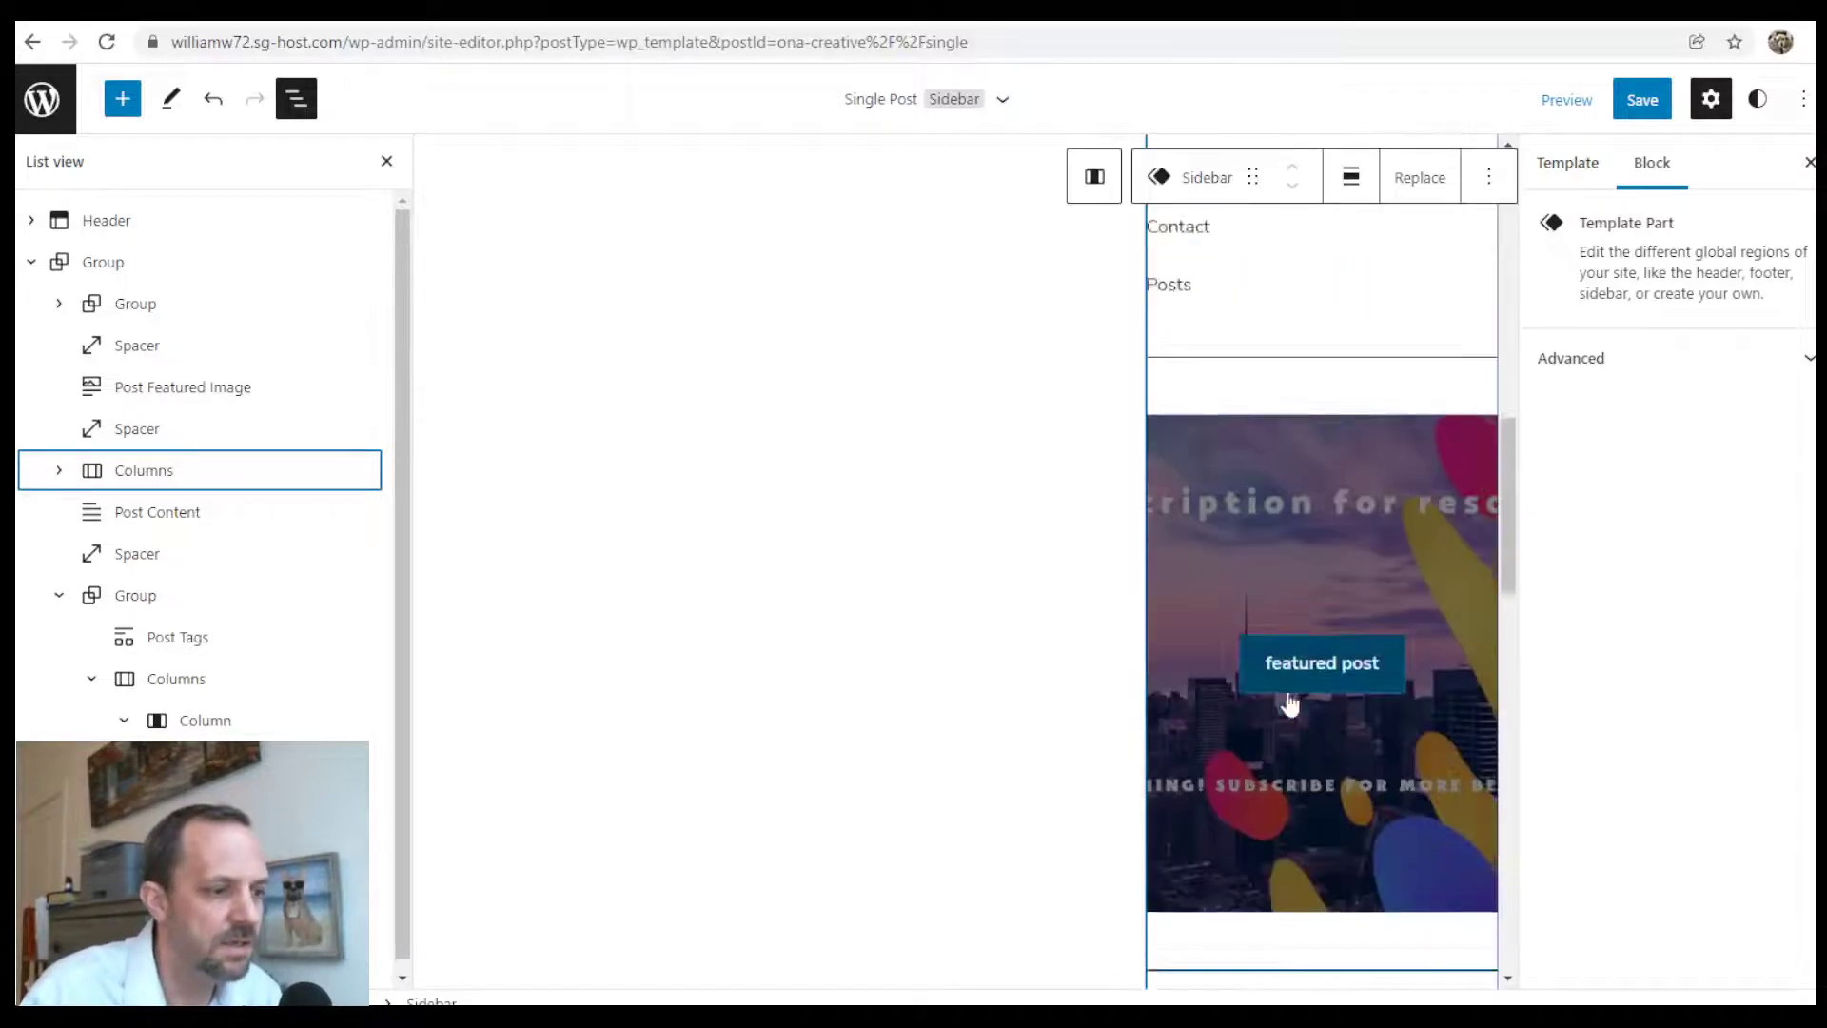
pyautogui.scroll(-5, 1325, 697)
pyautogui.scroll(8, 1325, 691)
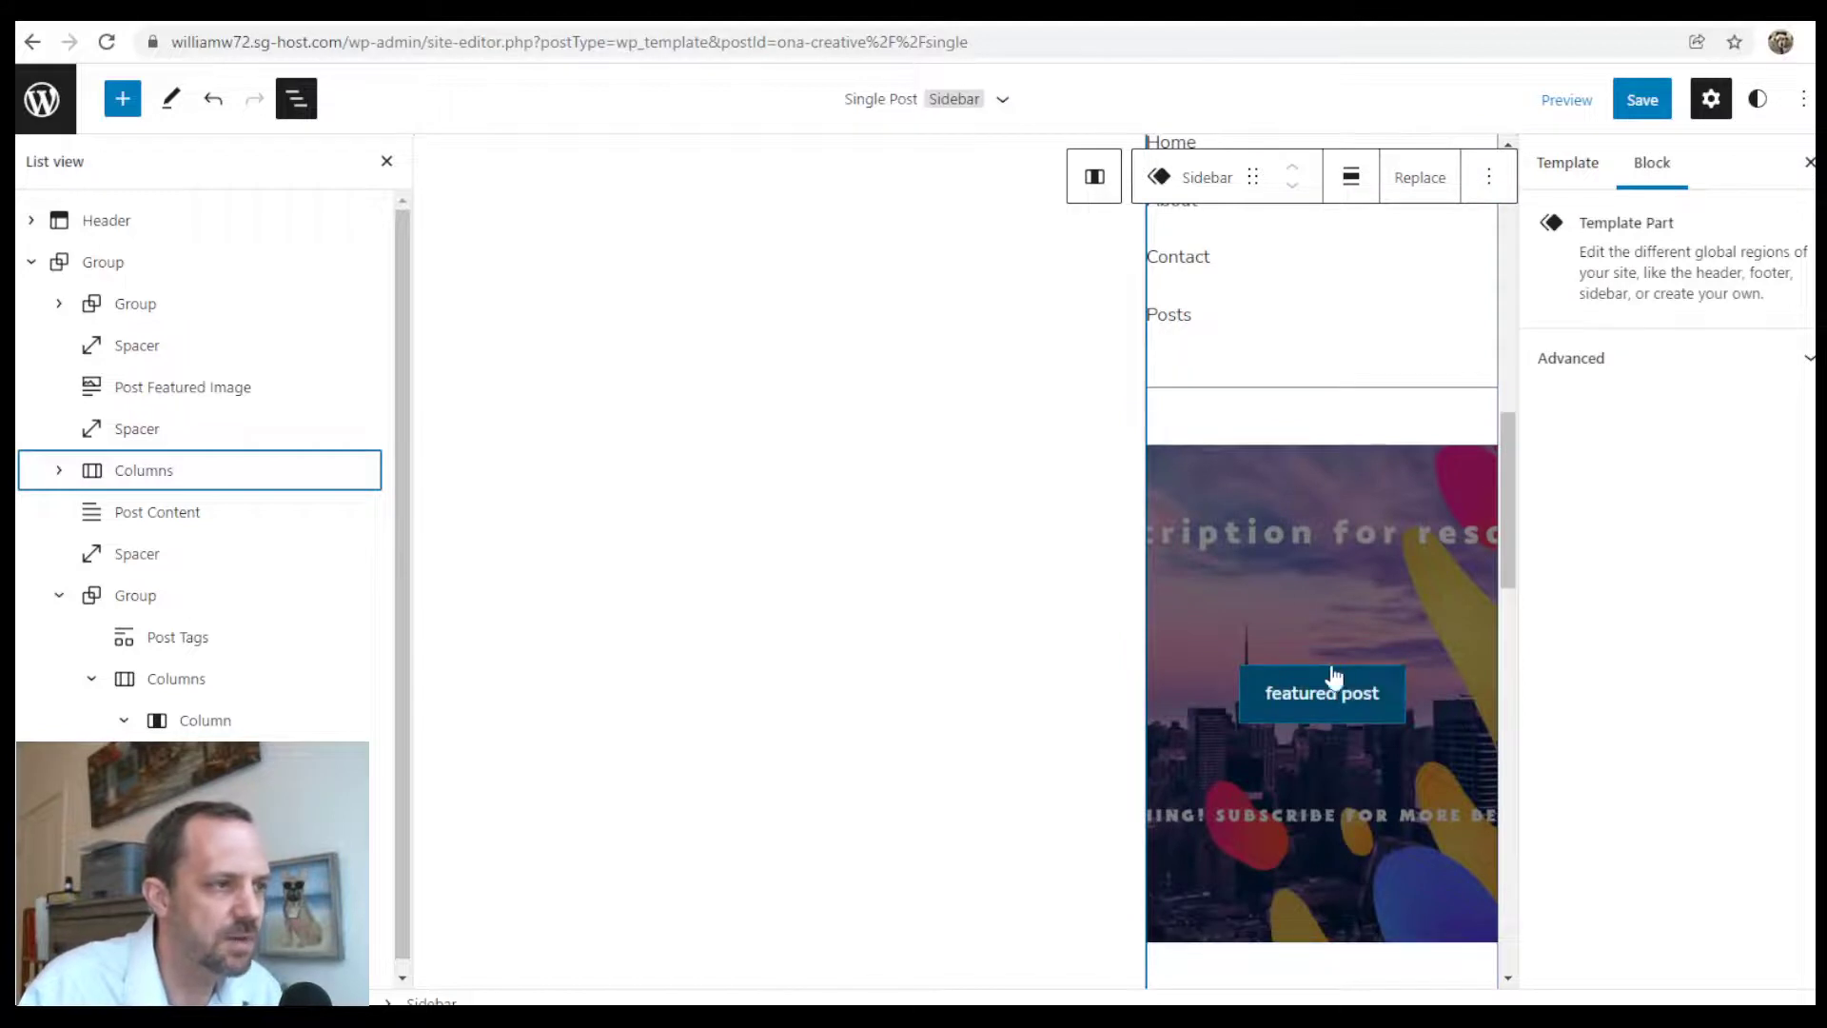
pyautogui.scroll(6, 1351, 623)
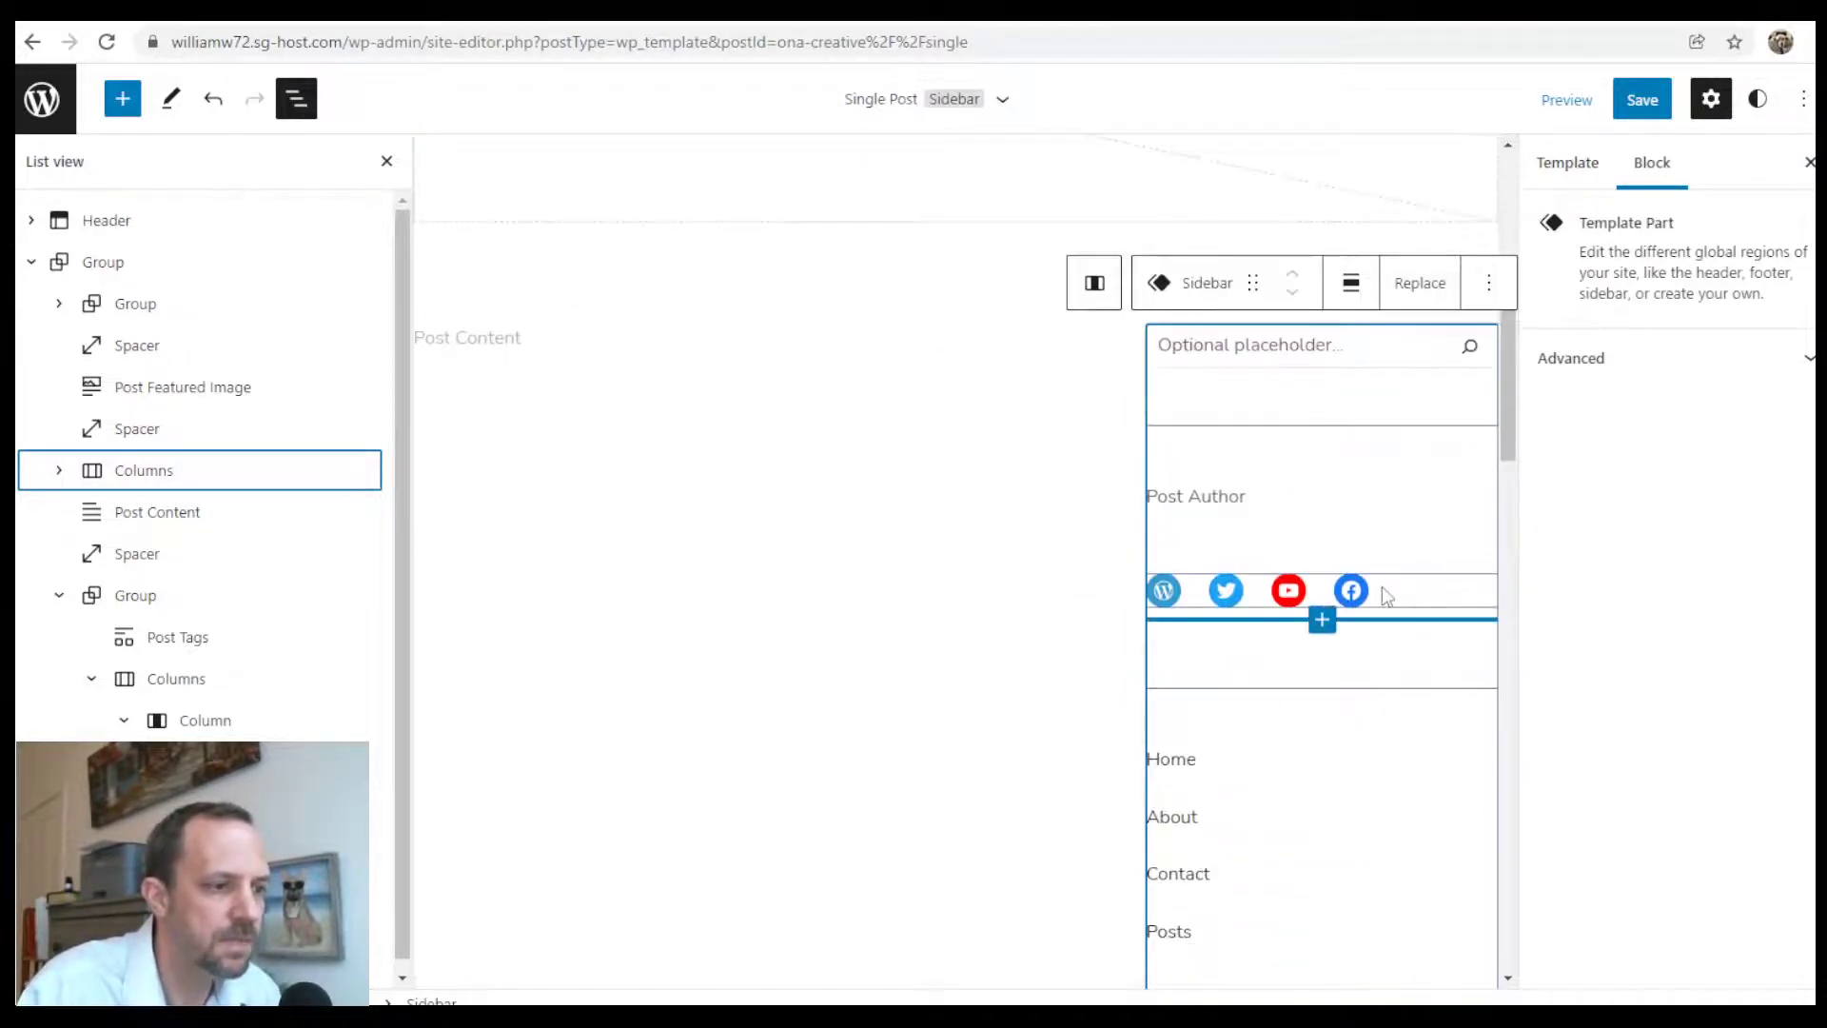
# Add a Twitter icon to the sidebar's social icons row
pyautogui.click(1396, 596)
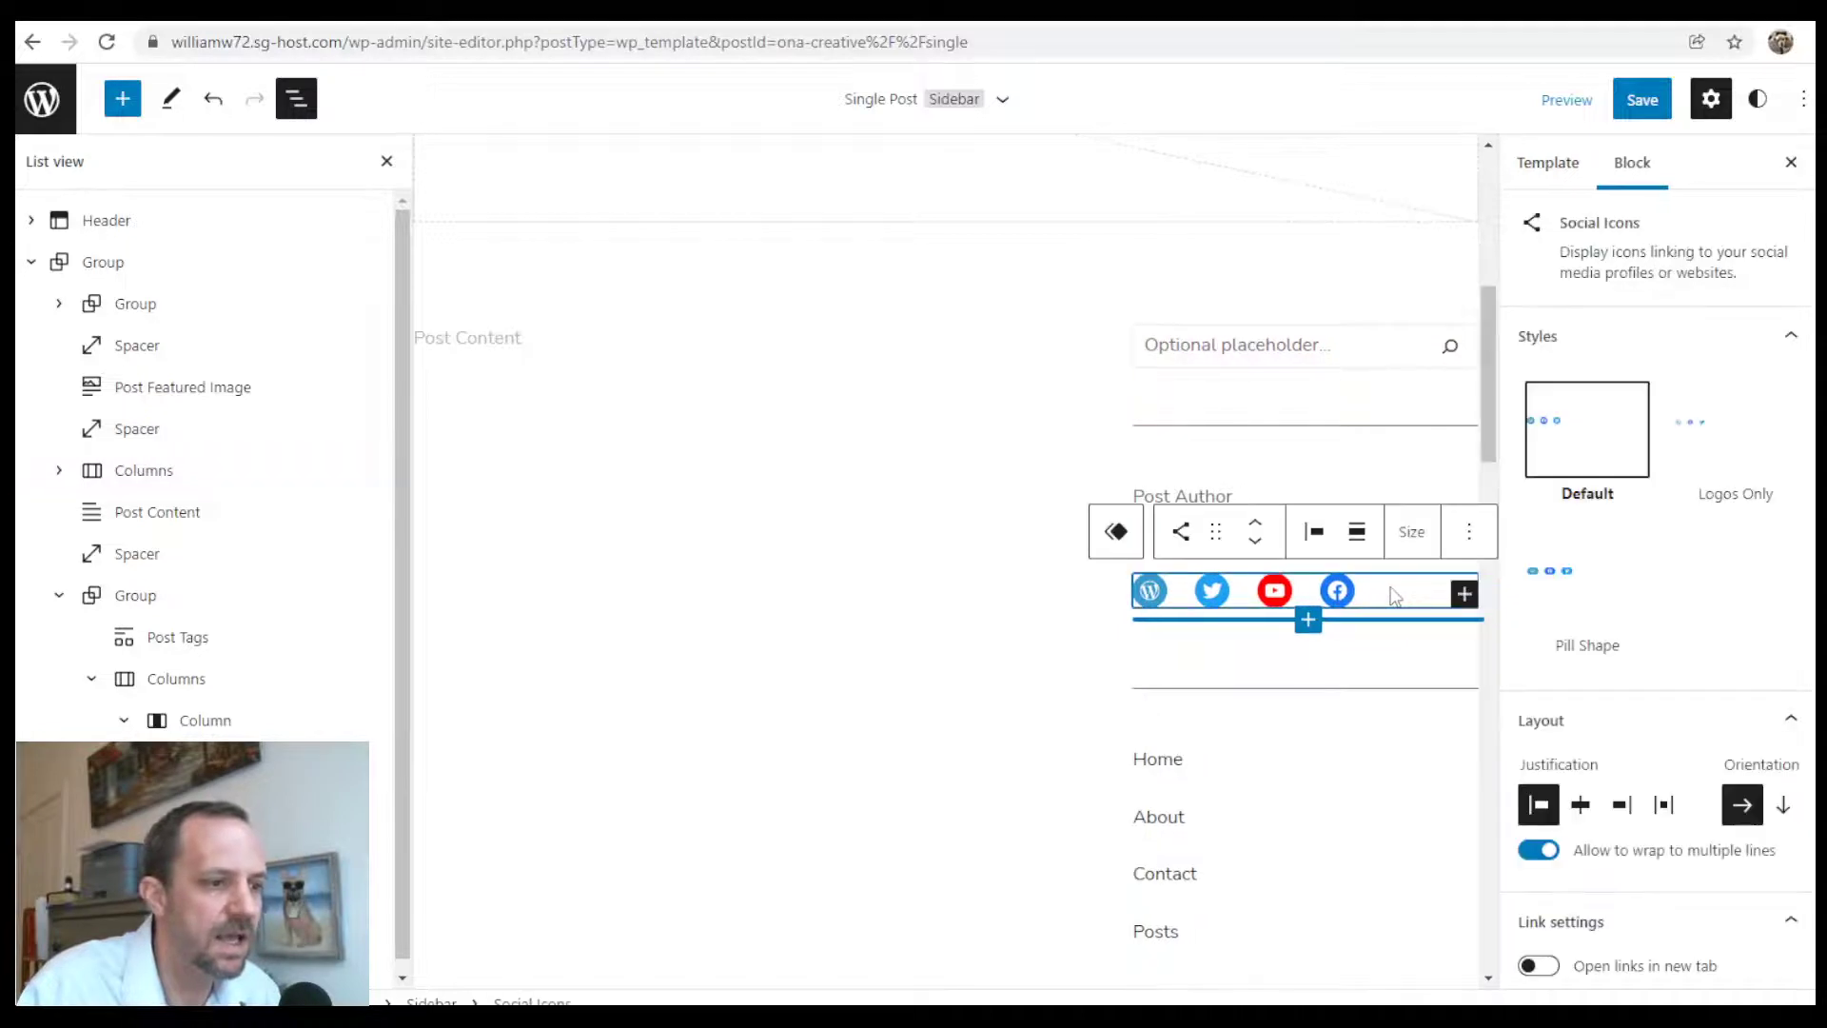
pyautogui.click(1465, 596)
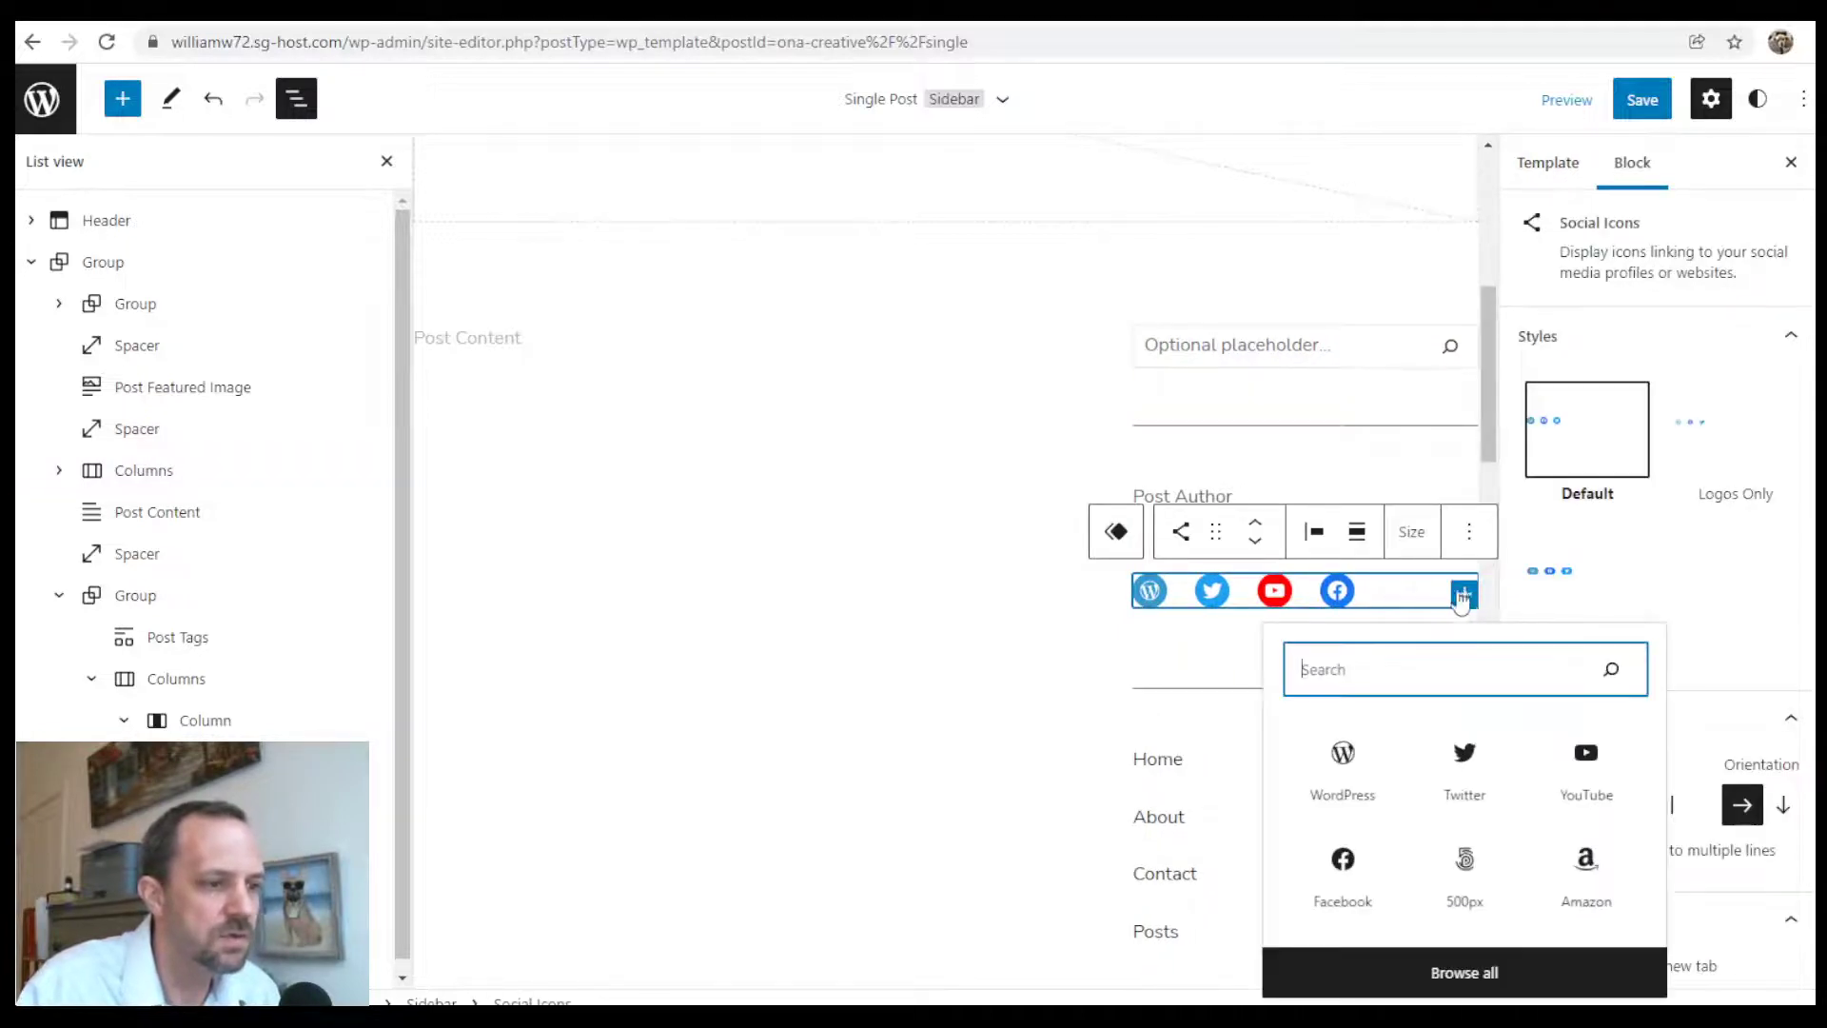
pyautogui.click(1465, 761)
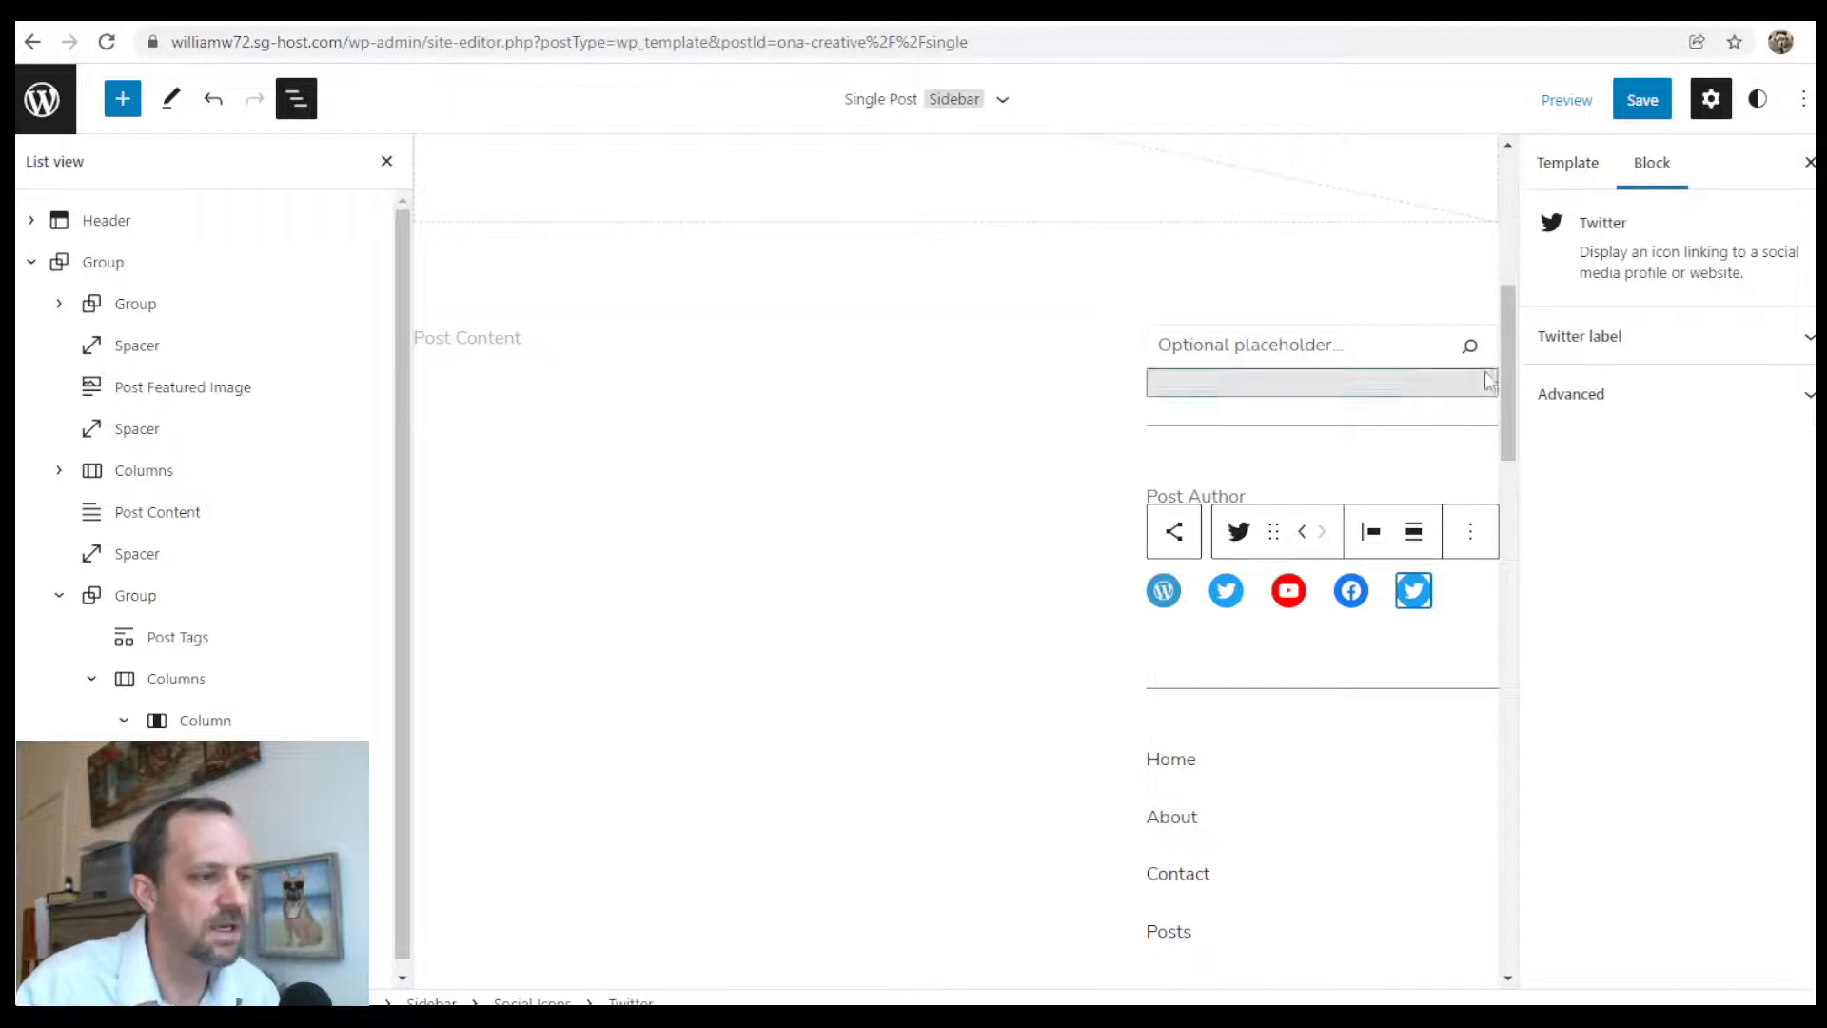
# Save the Single Post template together with the sidebar template part, then review the canvas
pyautogui.click(1643, 99)
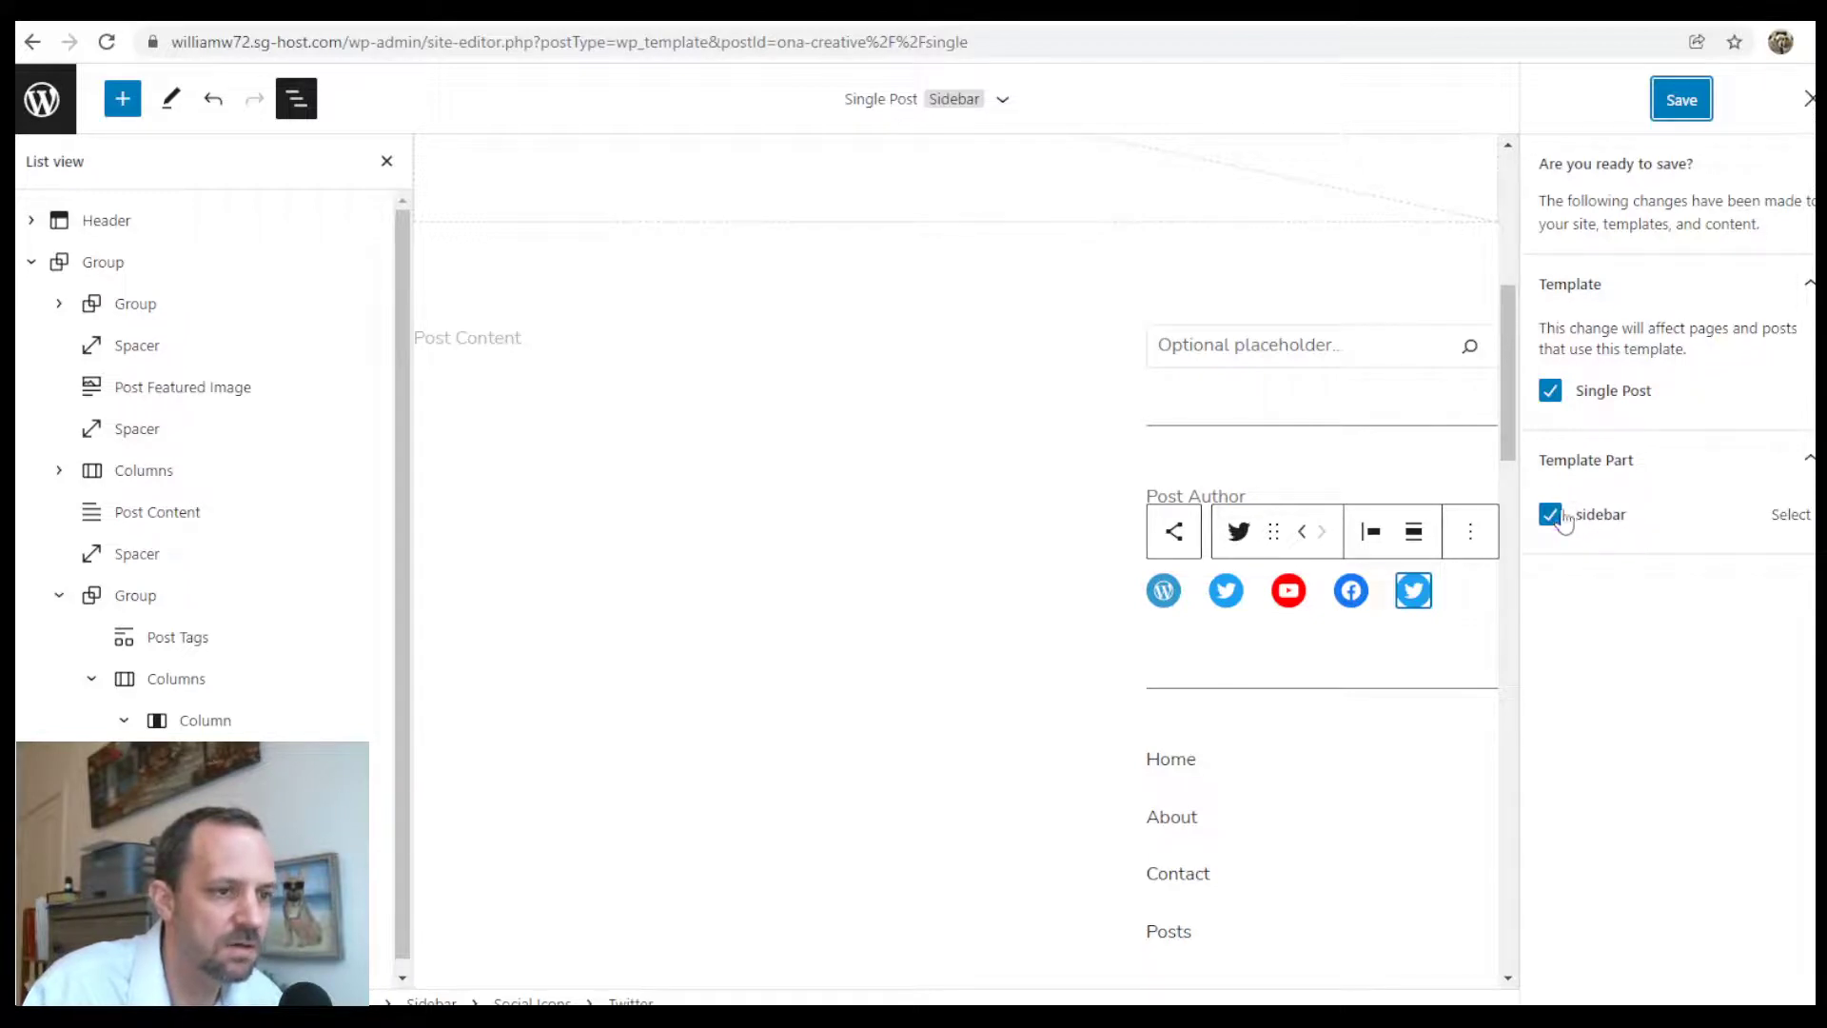
pyautogui.click(1682, 99)
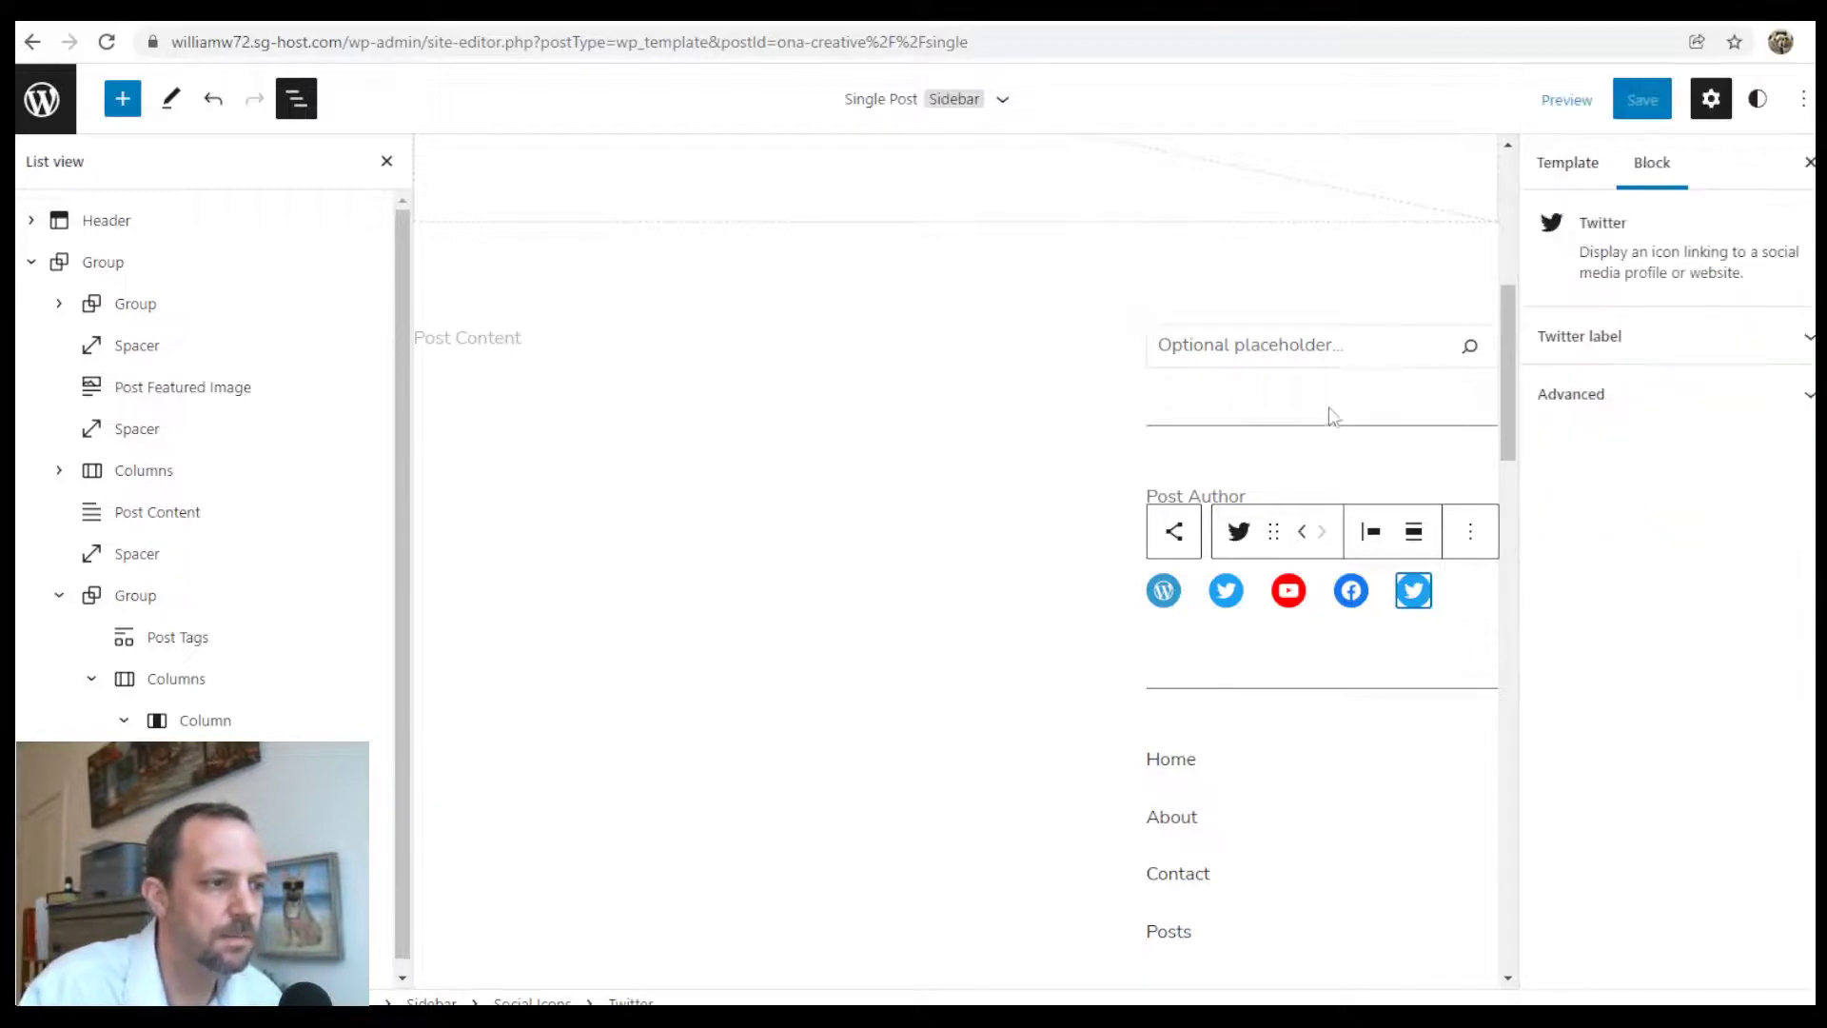
pyautogui.scroll(-20, 1334, 416)
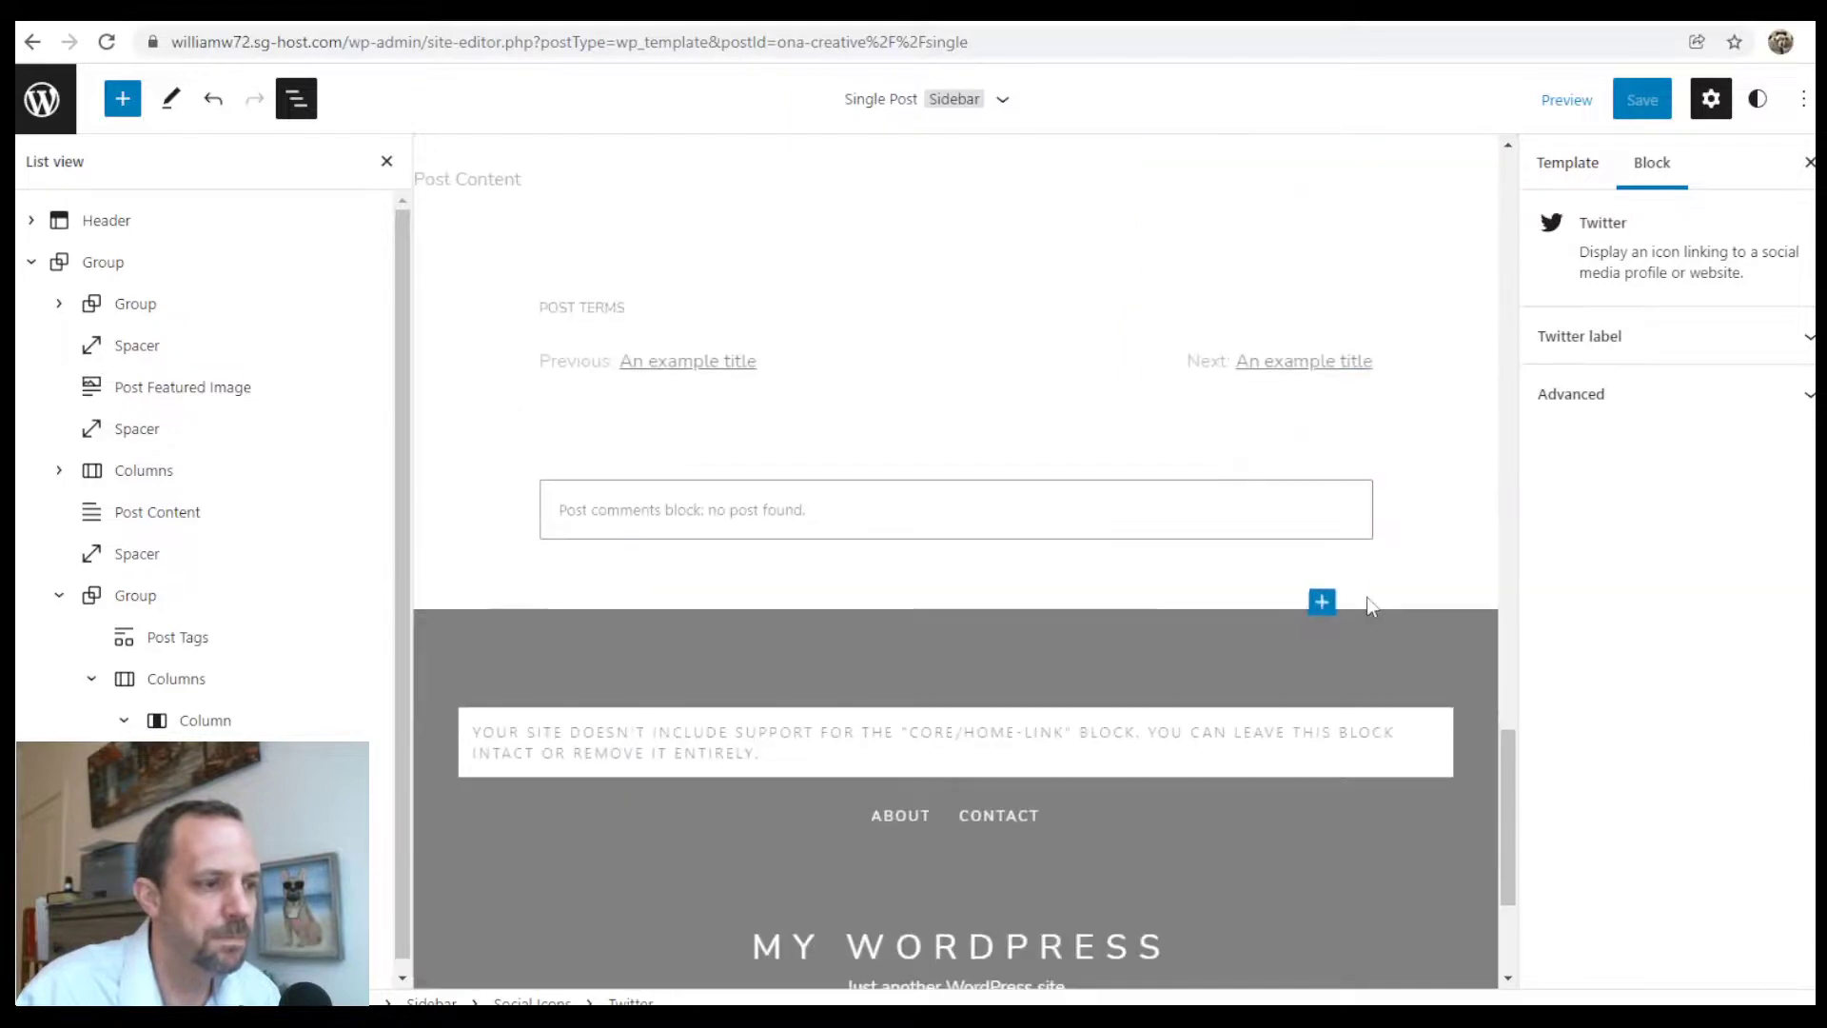
pyautogui.scroll(15, 1368, 598)
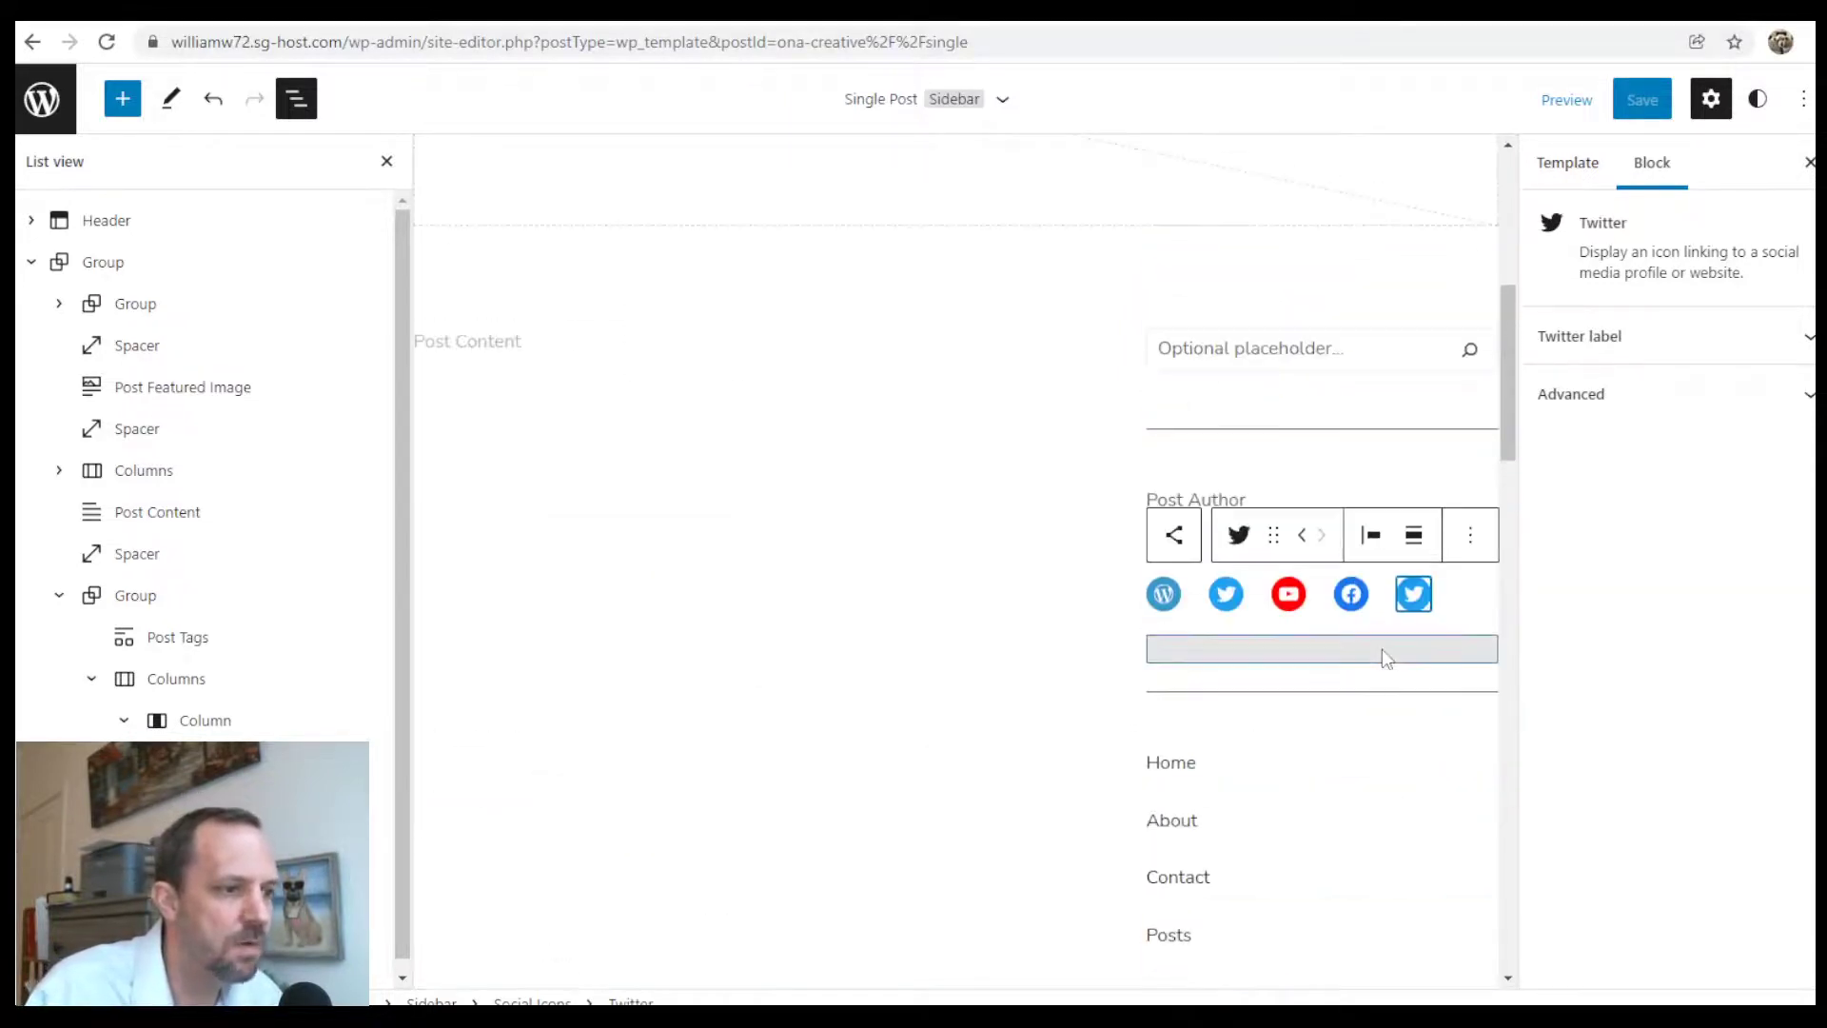
pyautogui.scroll(5, 1384, 647)
pyautogui.scroll(-5, 1388, 645)
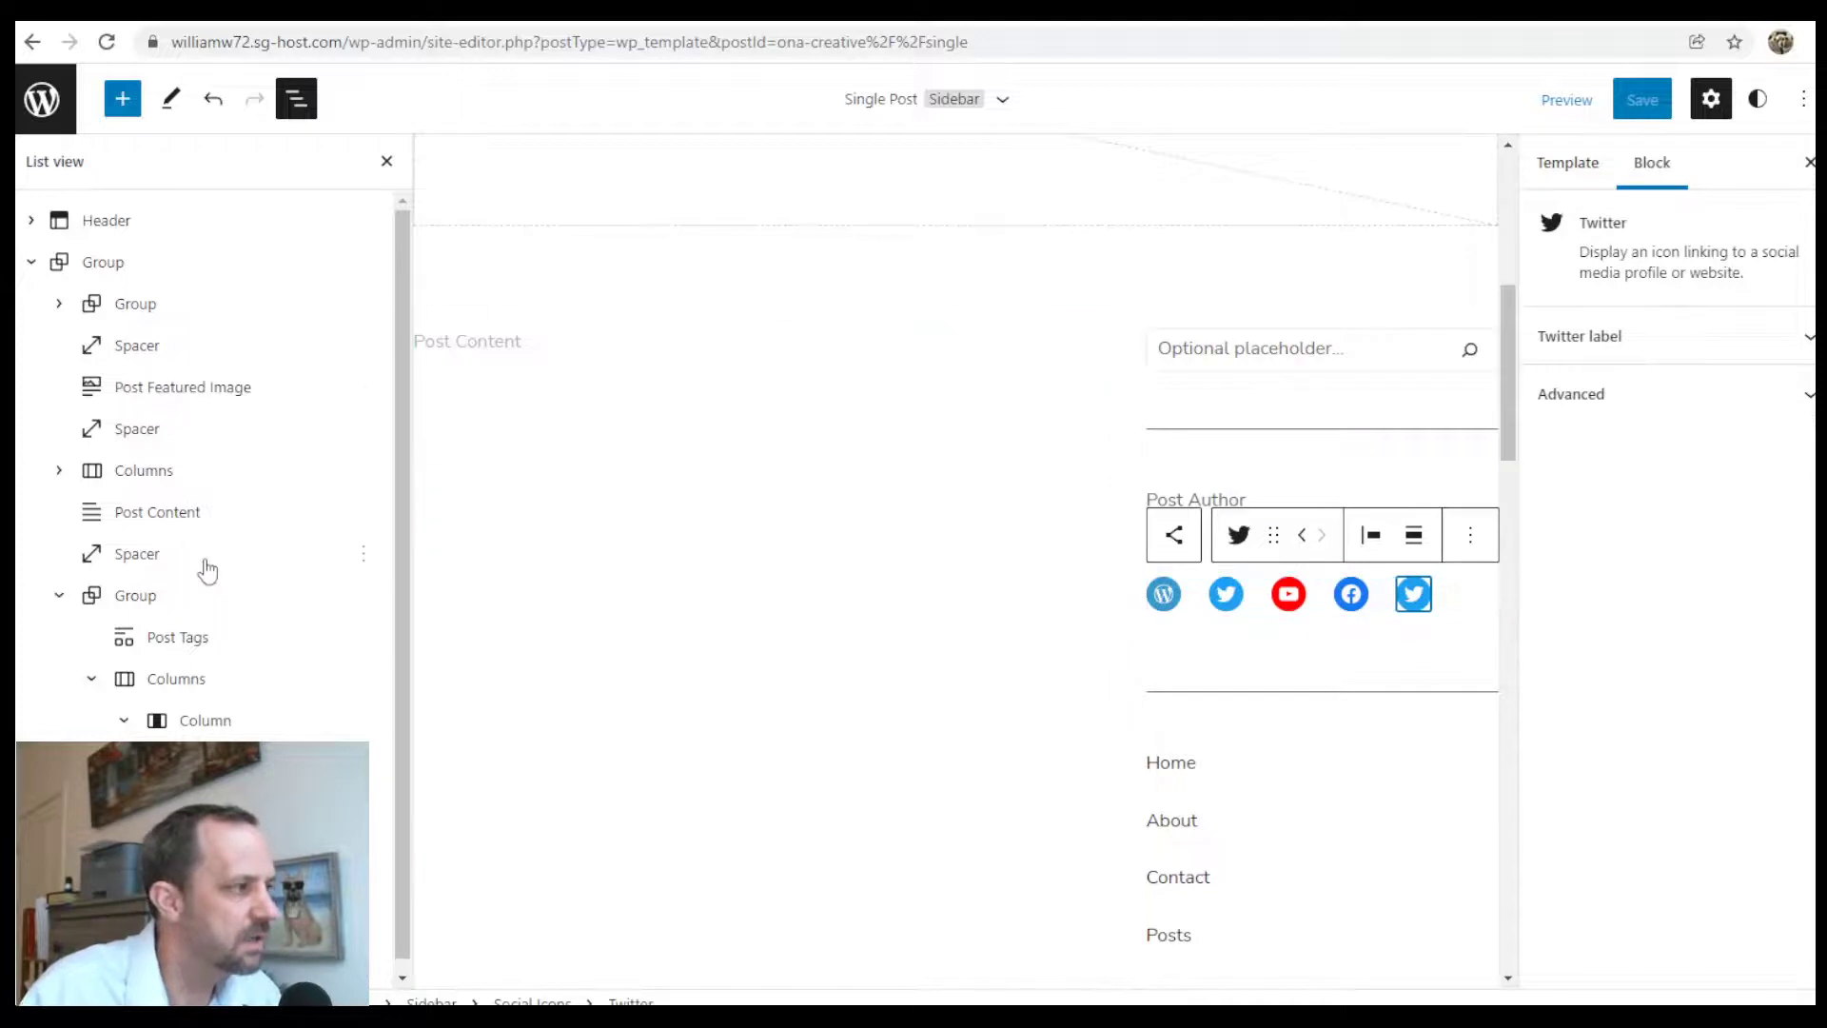
# Give the sidebar column a separate 10px left padding via List view
pyautogui.click(100, 461)
pyautogui.click(58, 458)
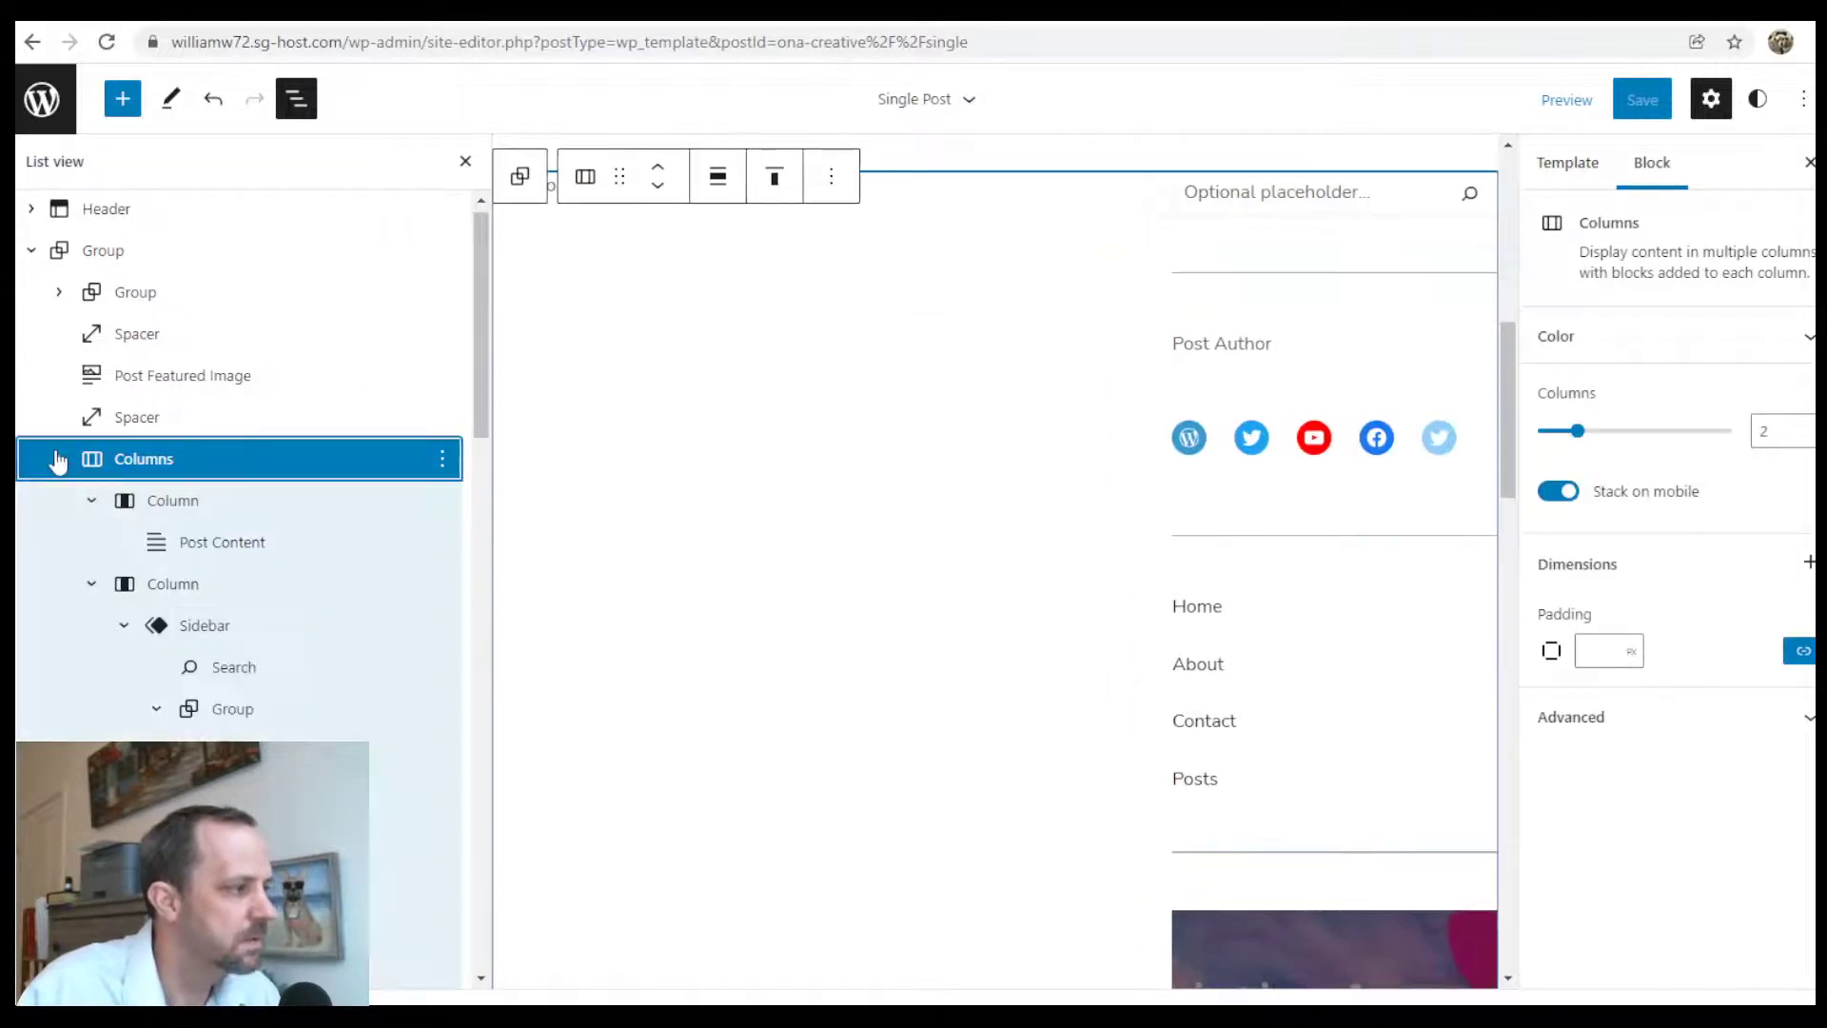
pyautogui.click(124, 592)
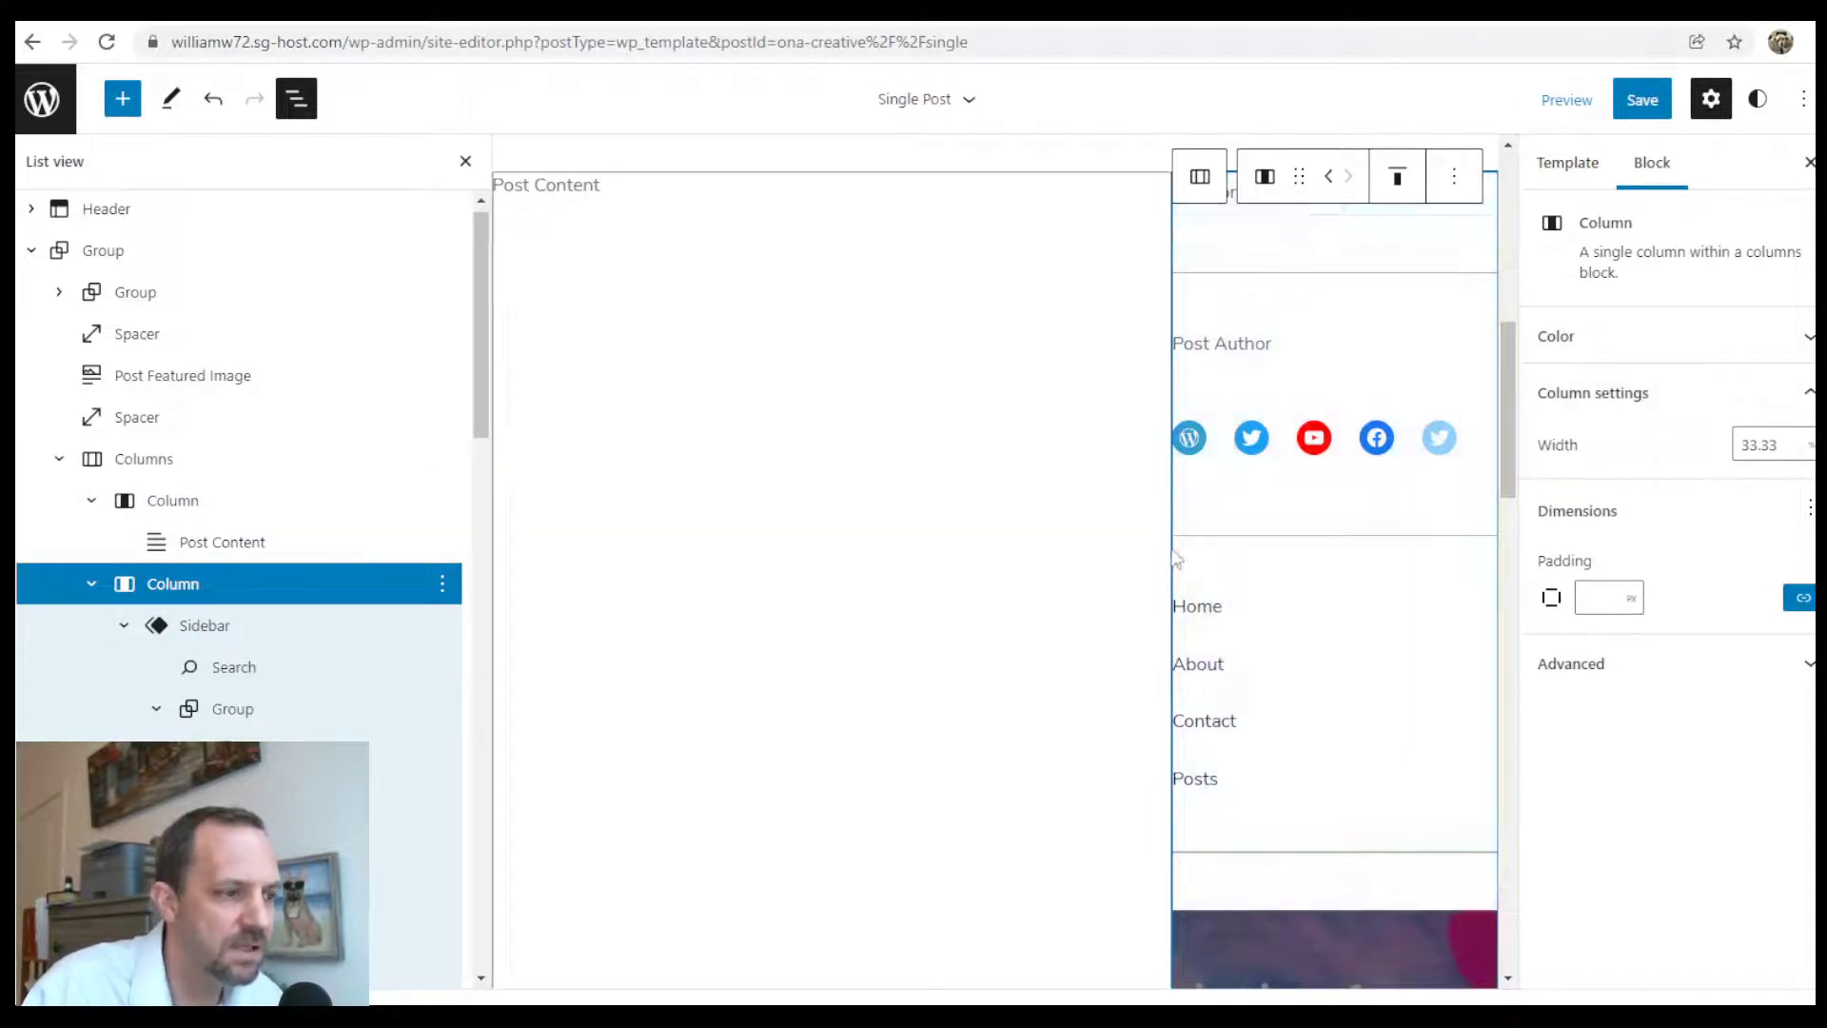
pyautogui.click(1801, 599)
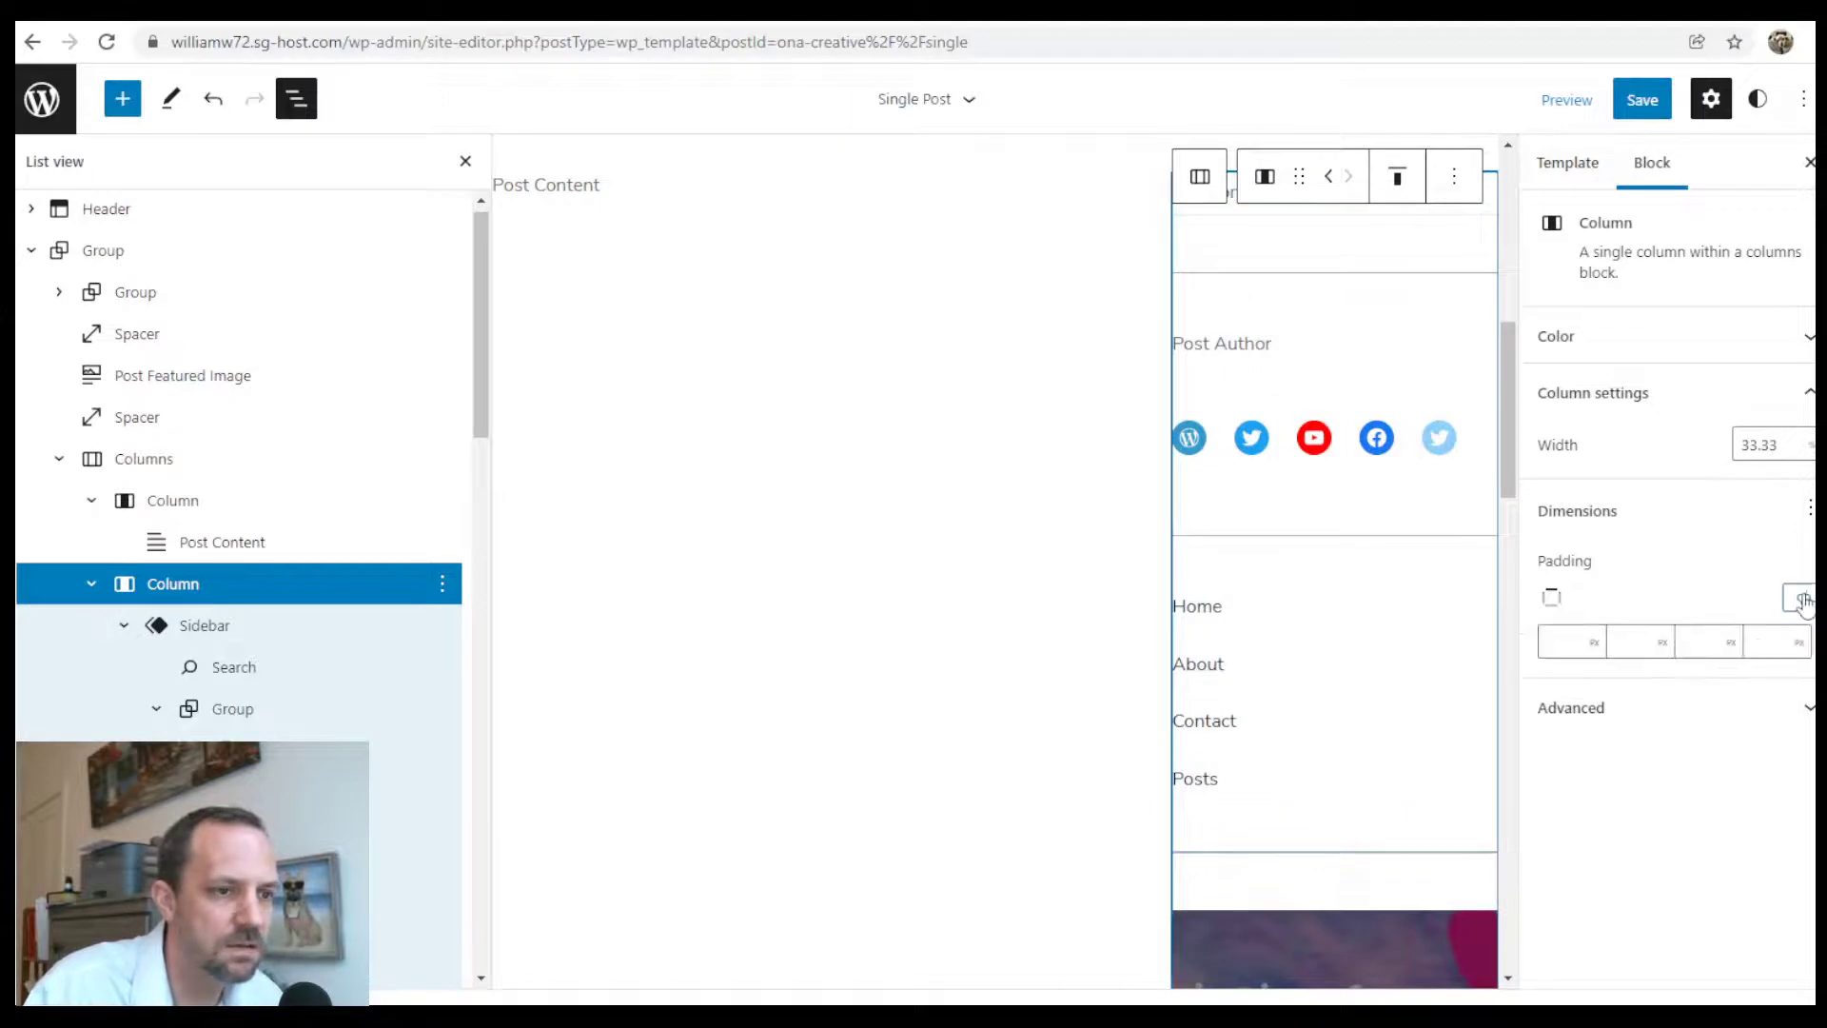
pyautogui.click(1768, 637)
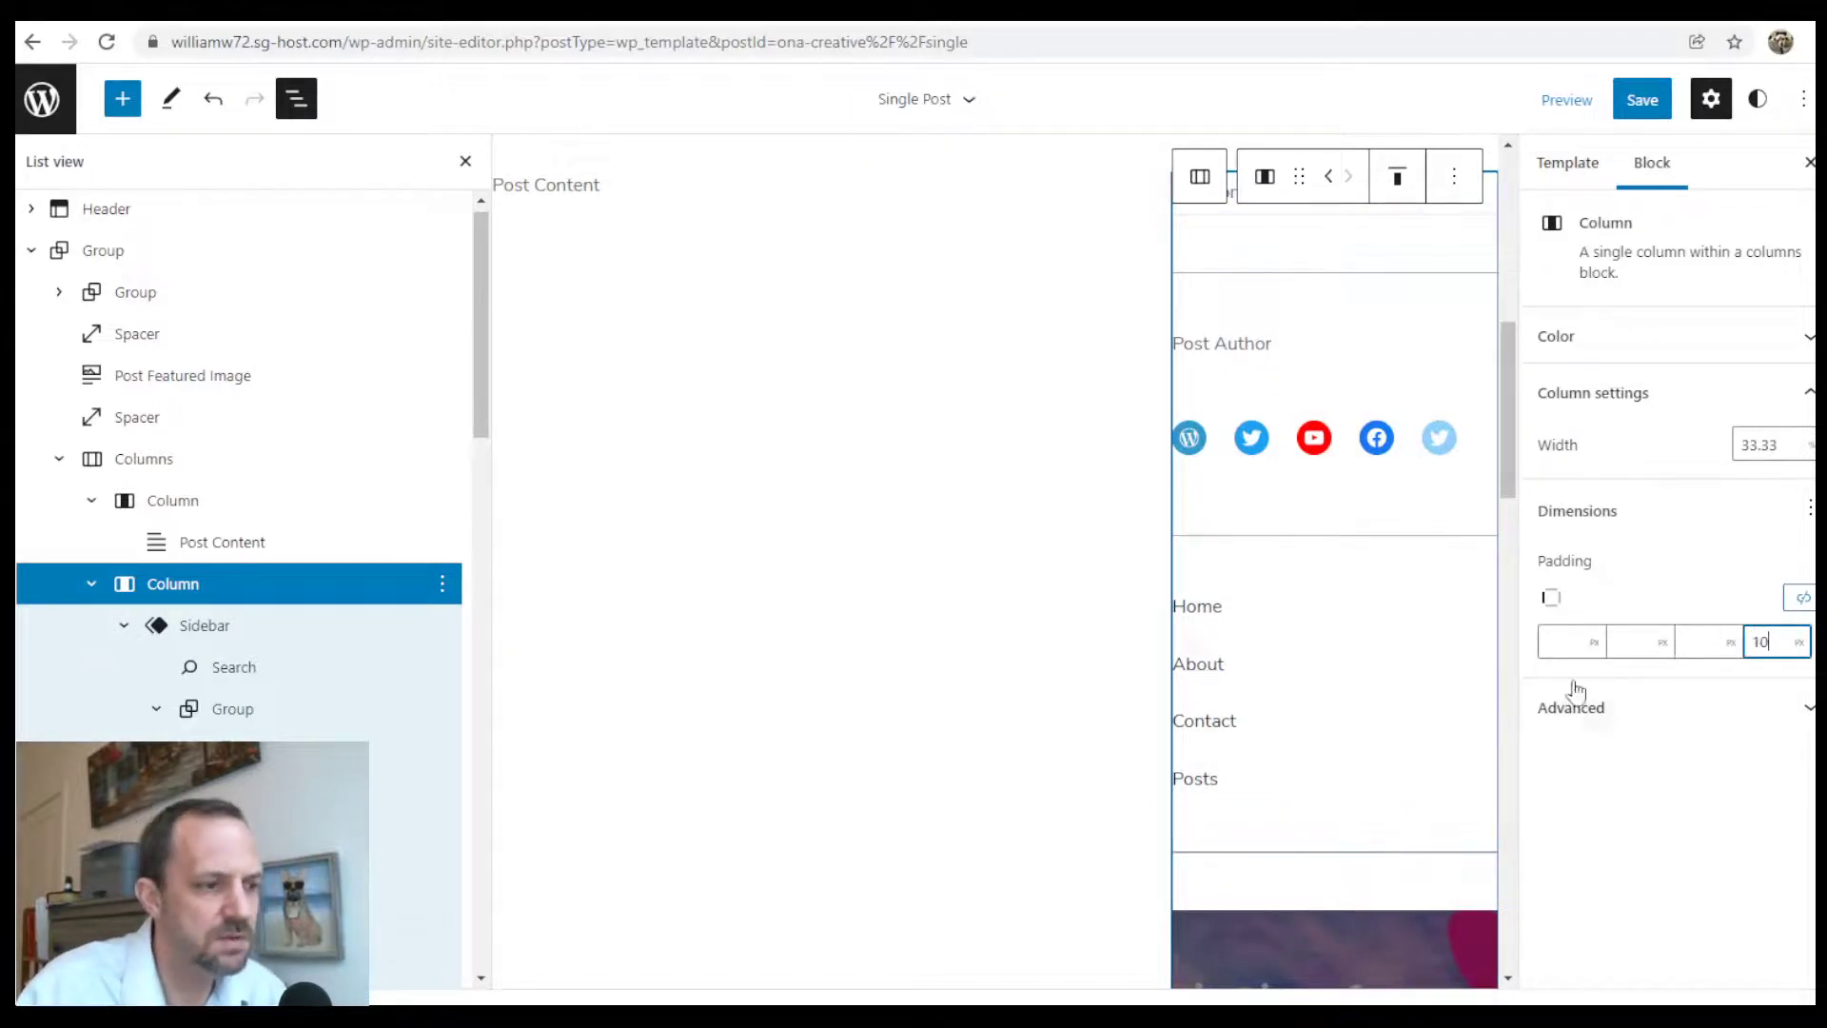
# Save the Single Post template and confirm
pyautogui.click(1643, 99)
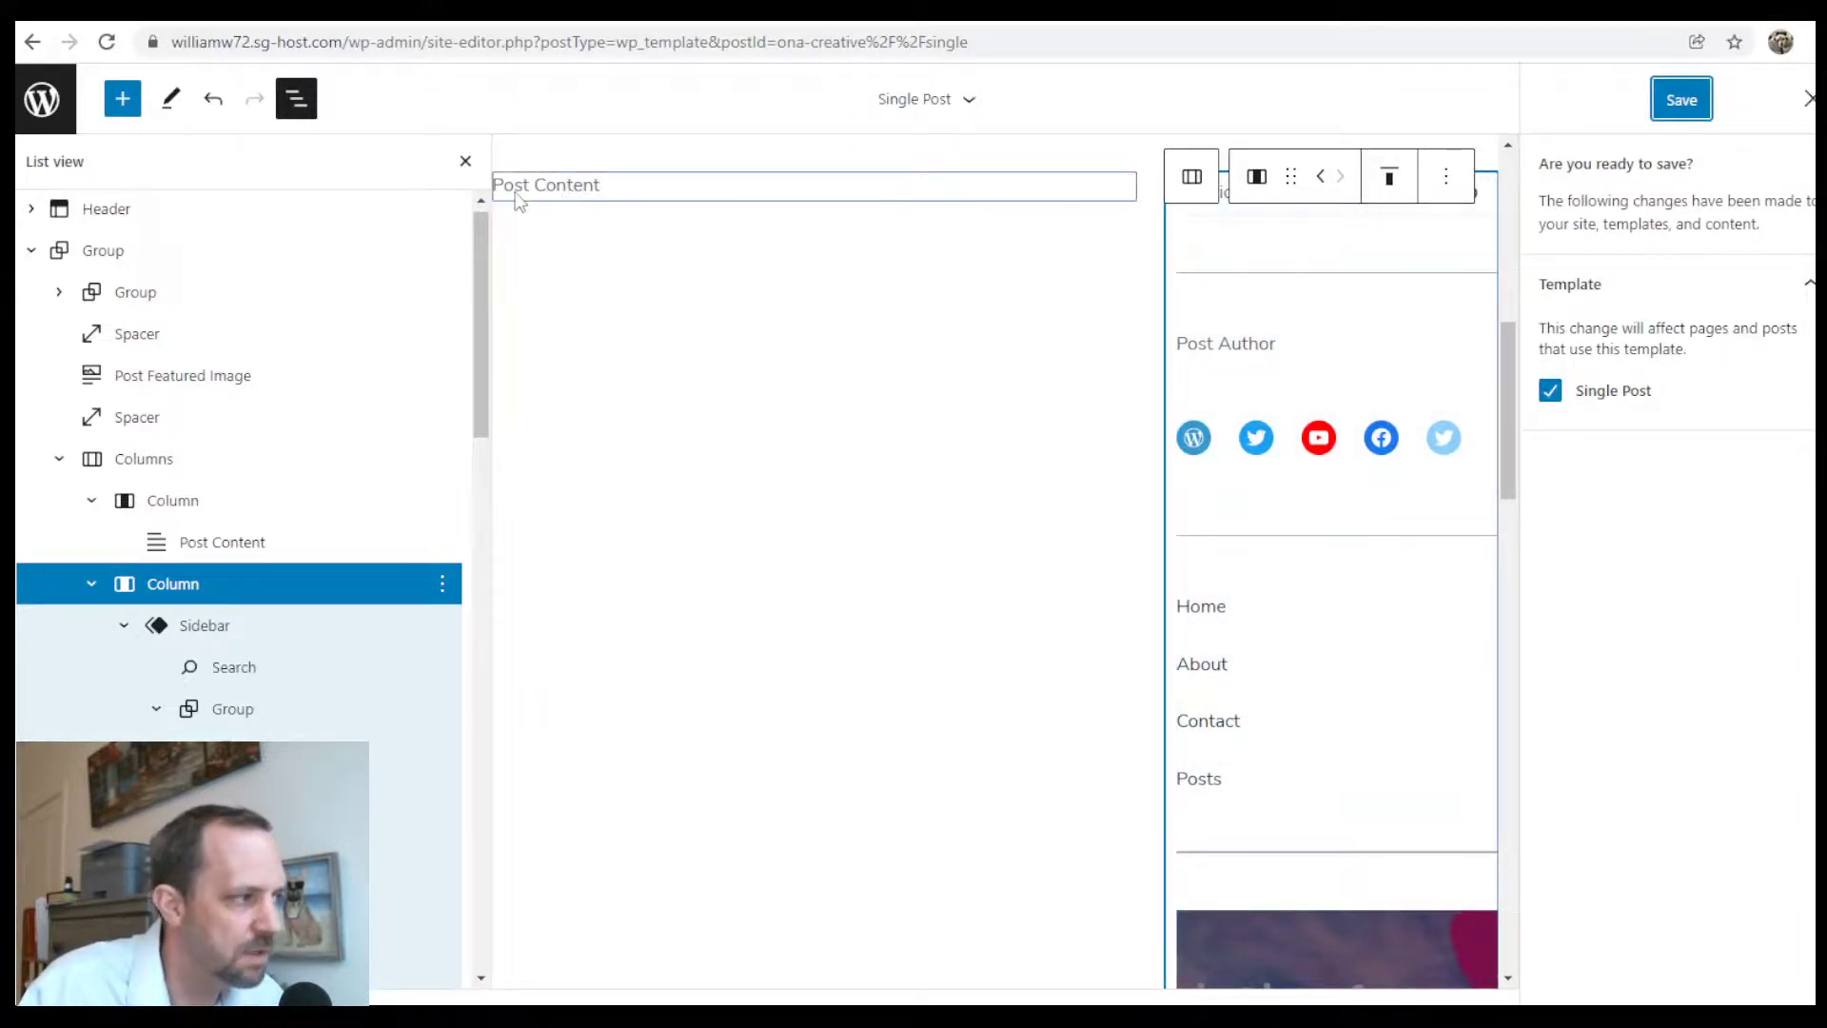
pyautogui.click(59, 459)
pyautogui.click(1639, 111)
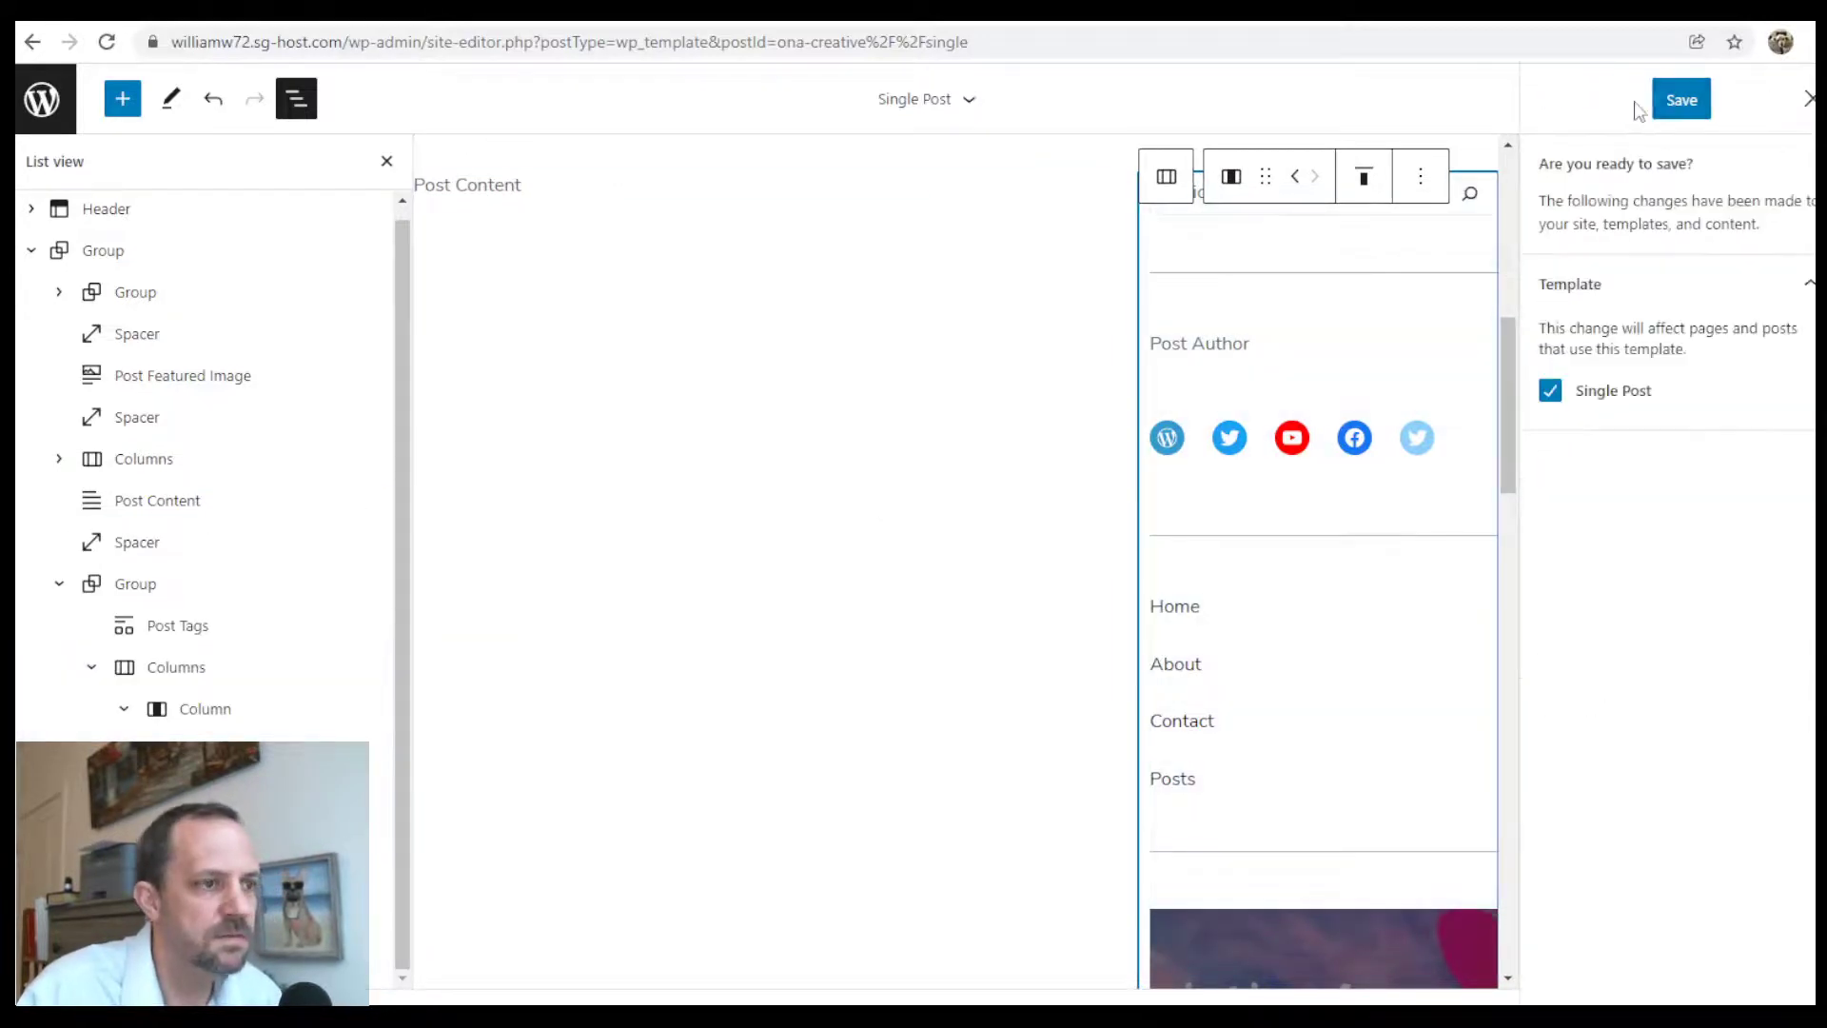
pyautogui.click(1680, 100)
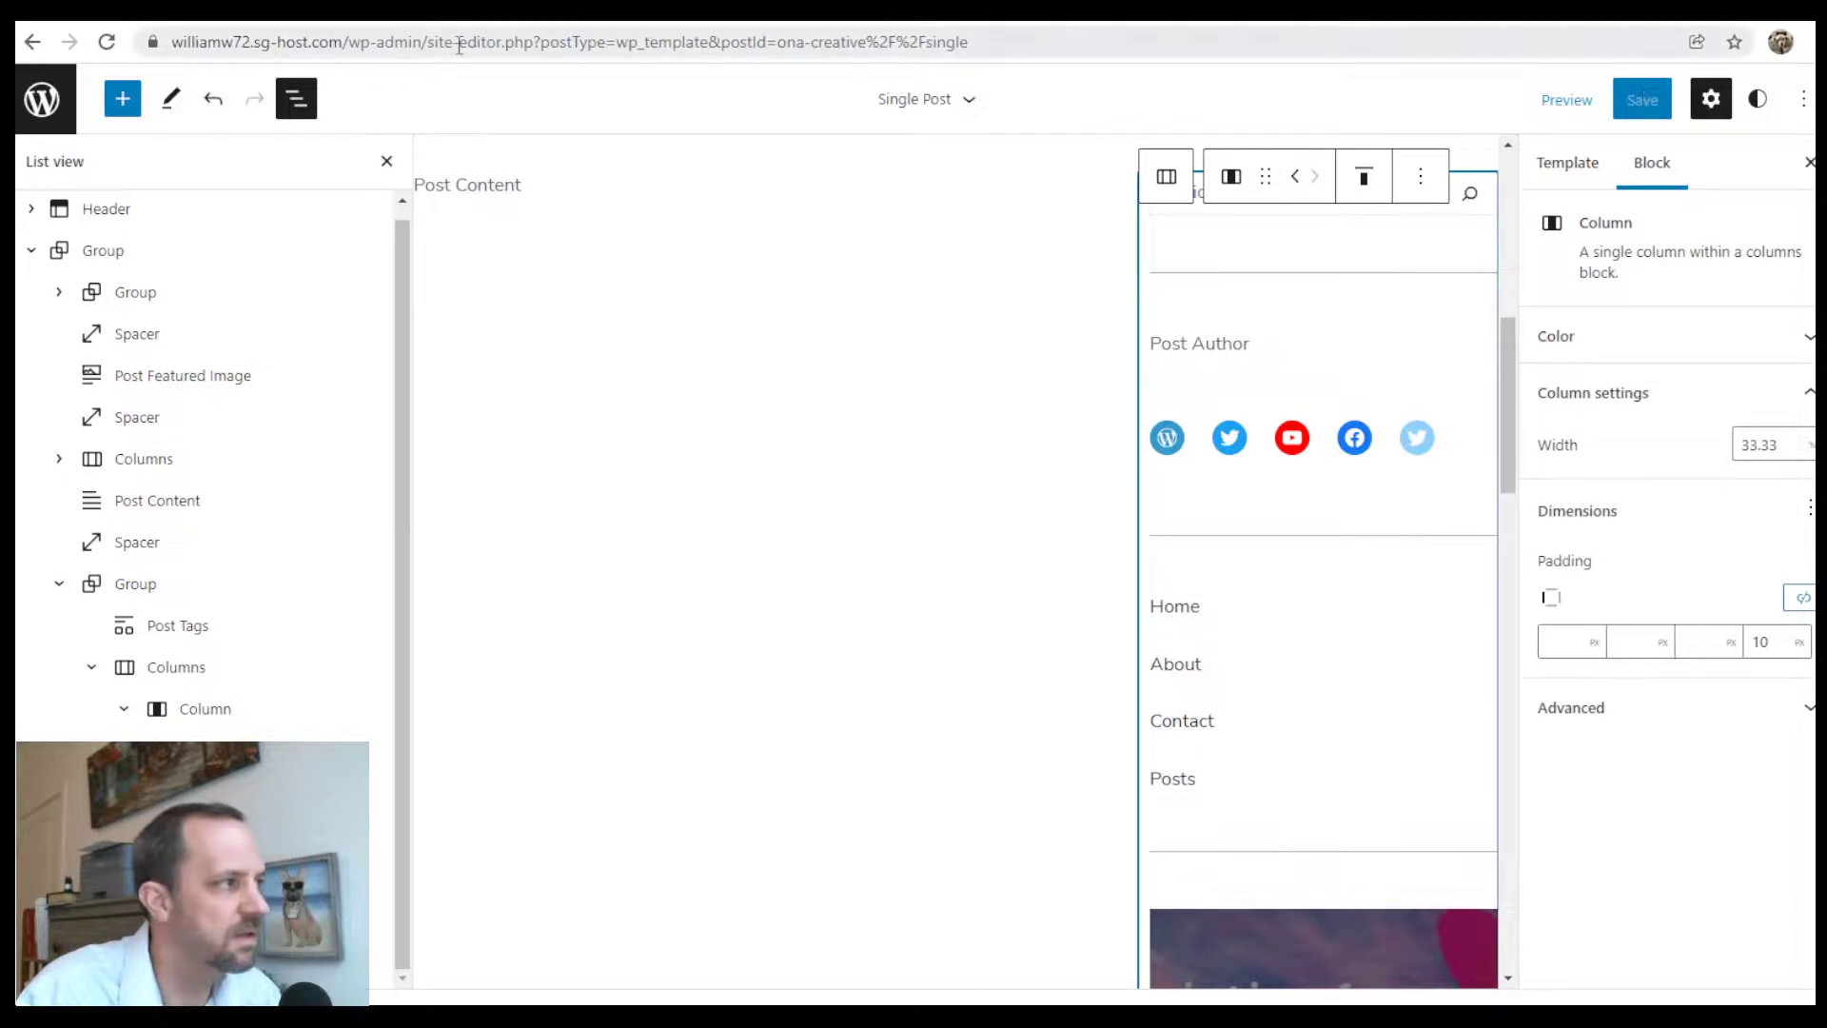
# Go from the site editor through the Dashboard to the live site and open Post 2
pyautogui.click(42, 99)
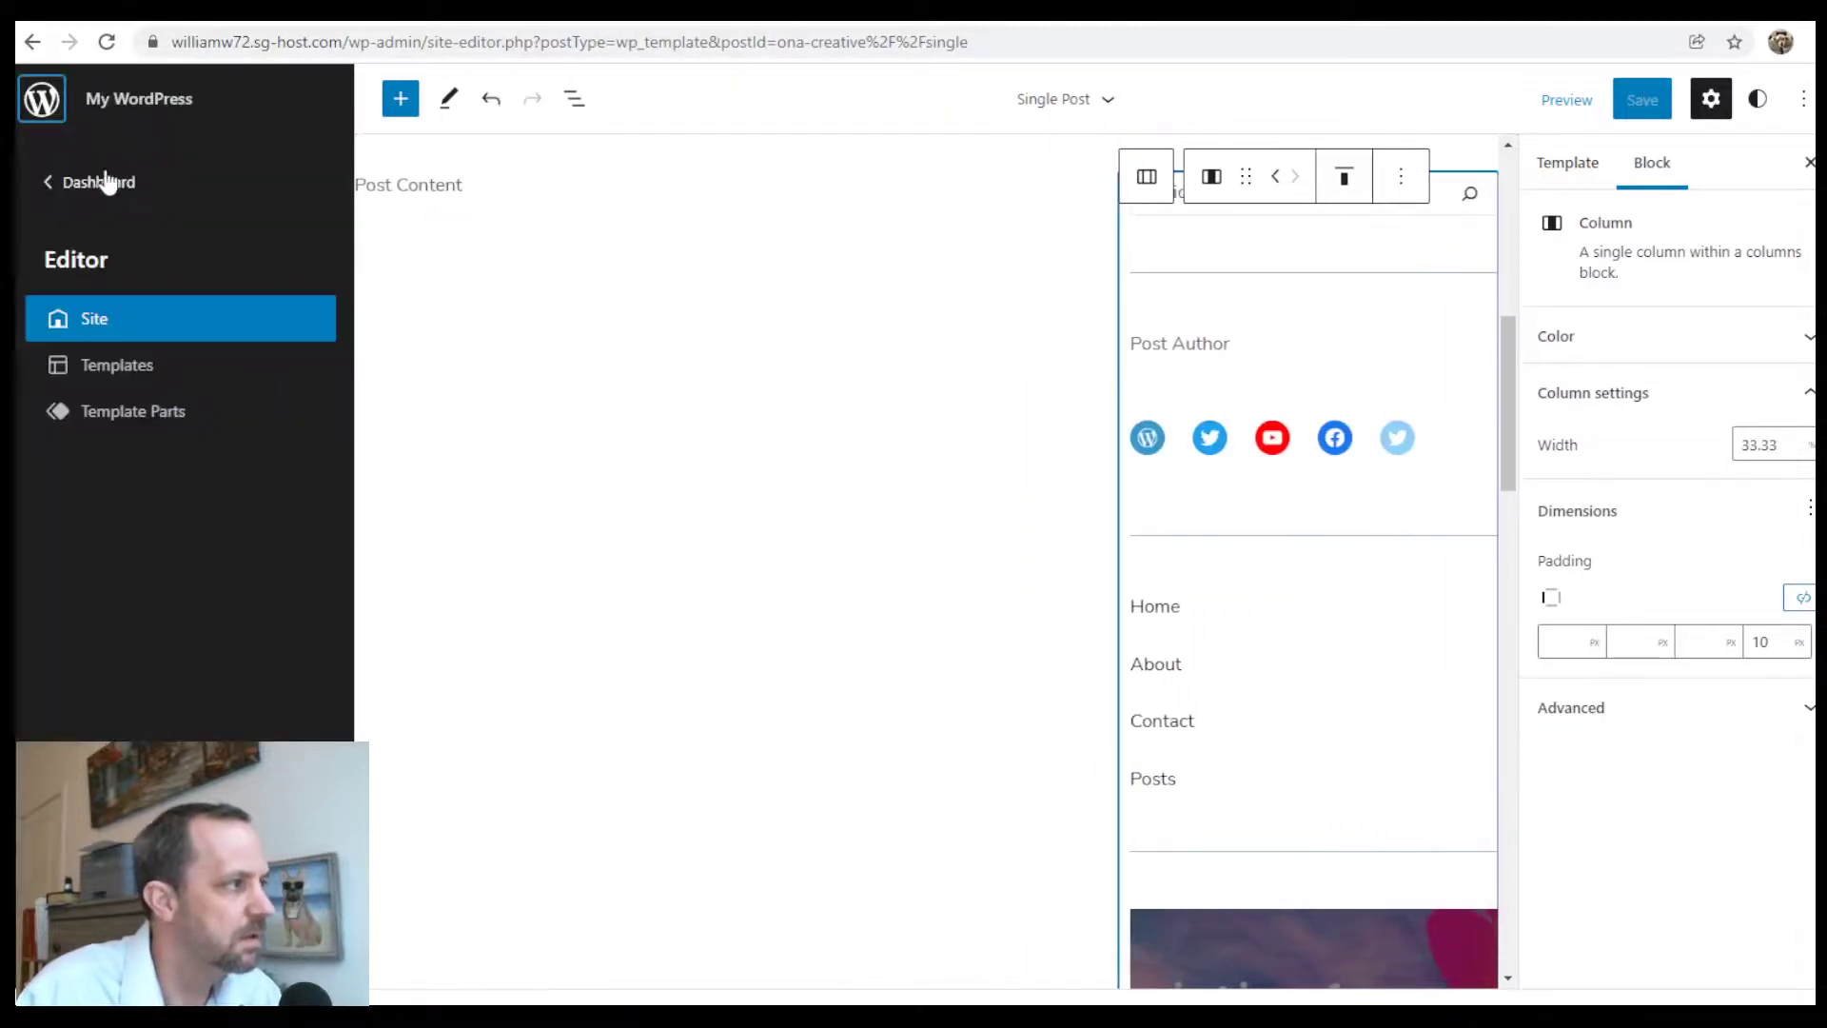
pyautogui.click(107, 182)
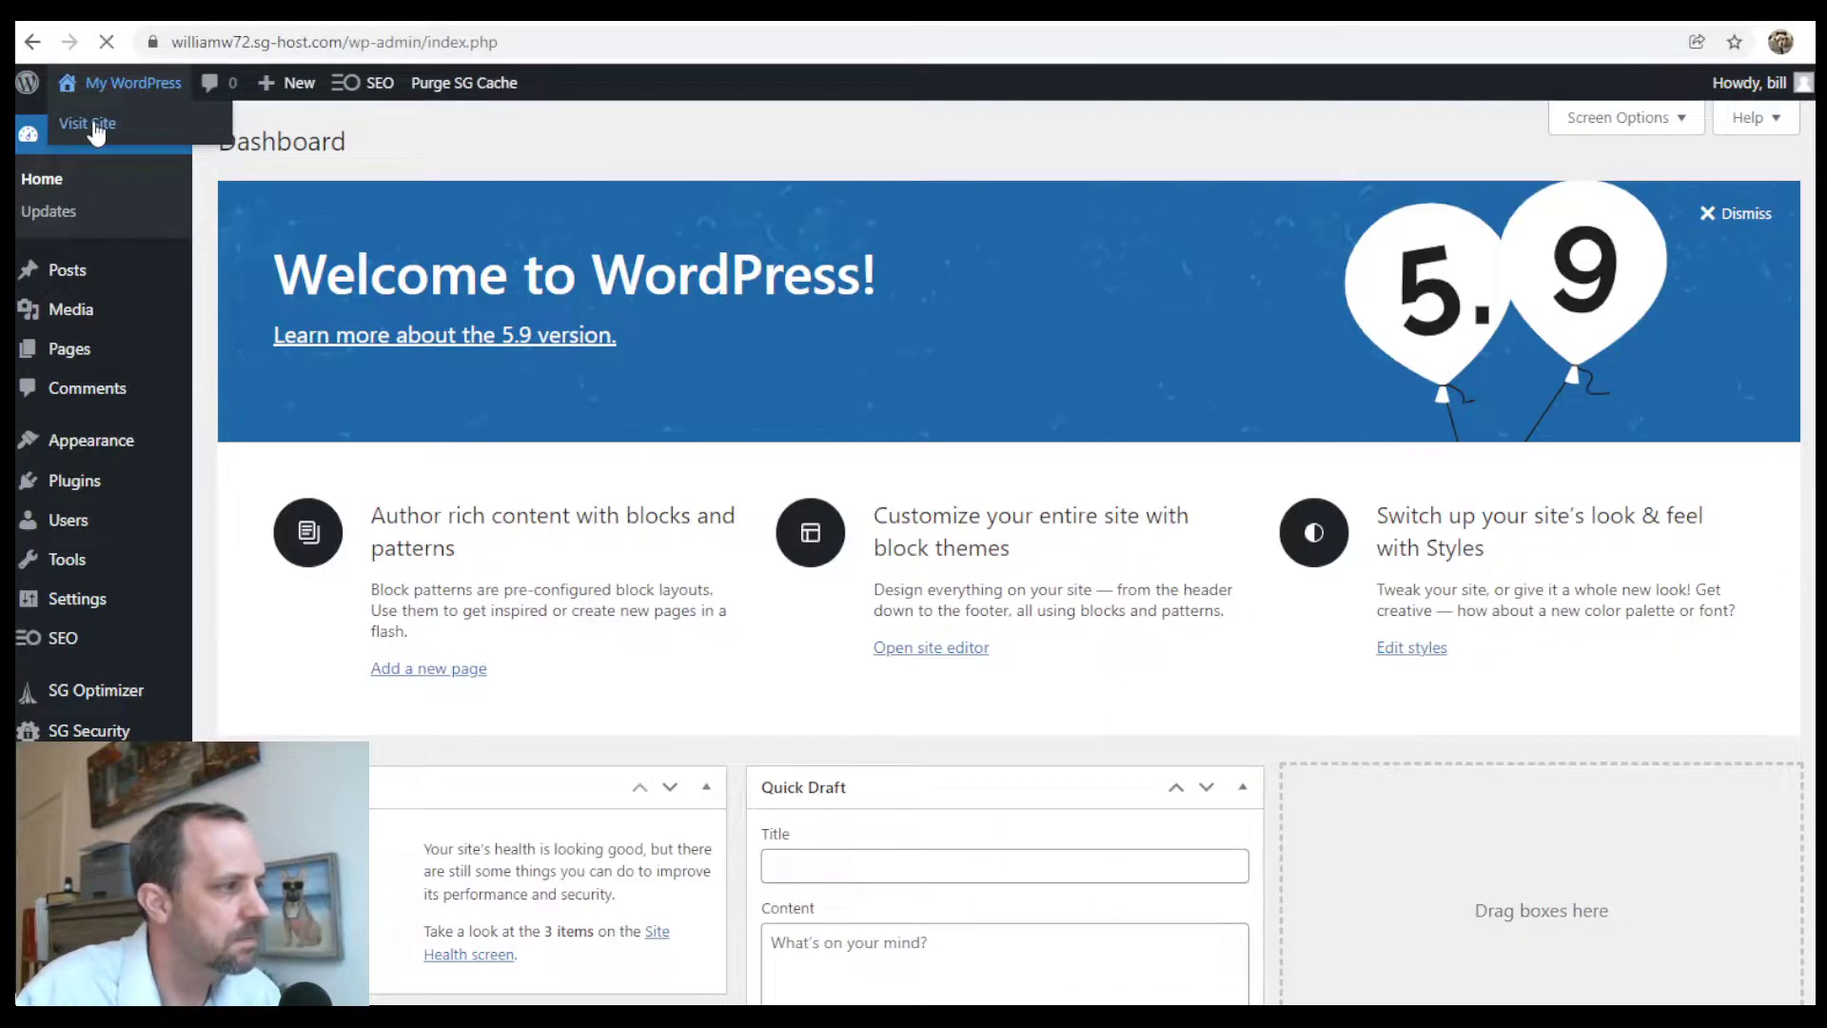
pyautogui.click(92, 124)
pyautogui.scroll(-15, 809, 381)
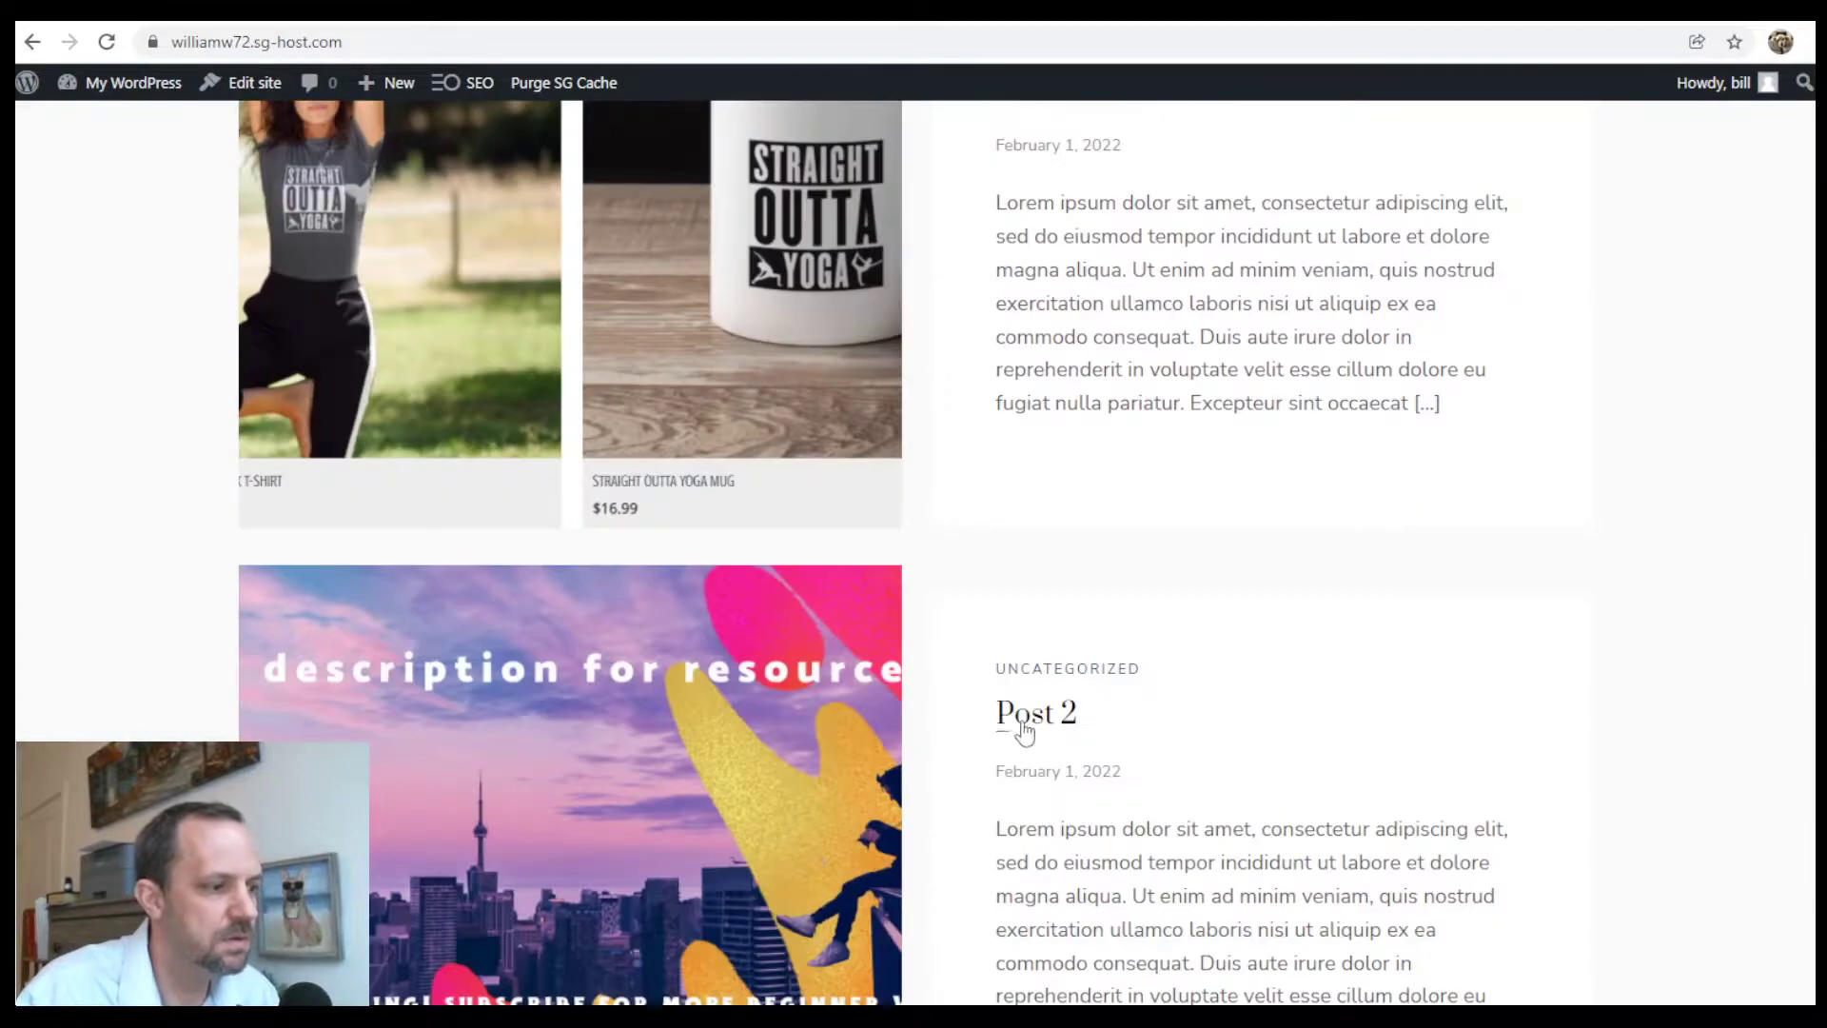
pyautogui.click(1025, 731)
# Scroll through Post 2 and highlight some paragraph text to inspect the layout
pyautogui.scroll(-5, 1105, 555)
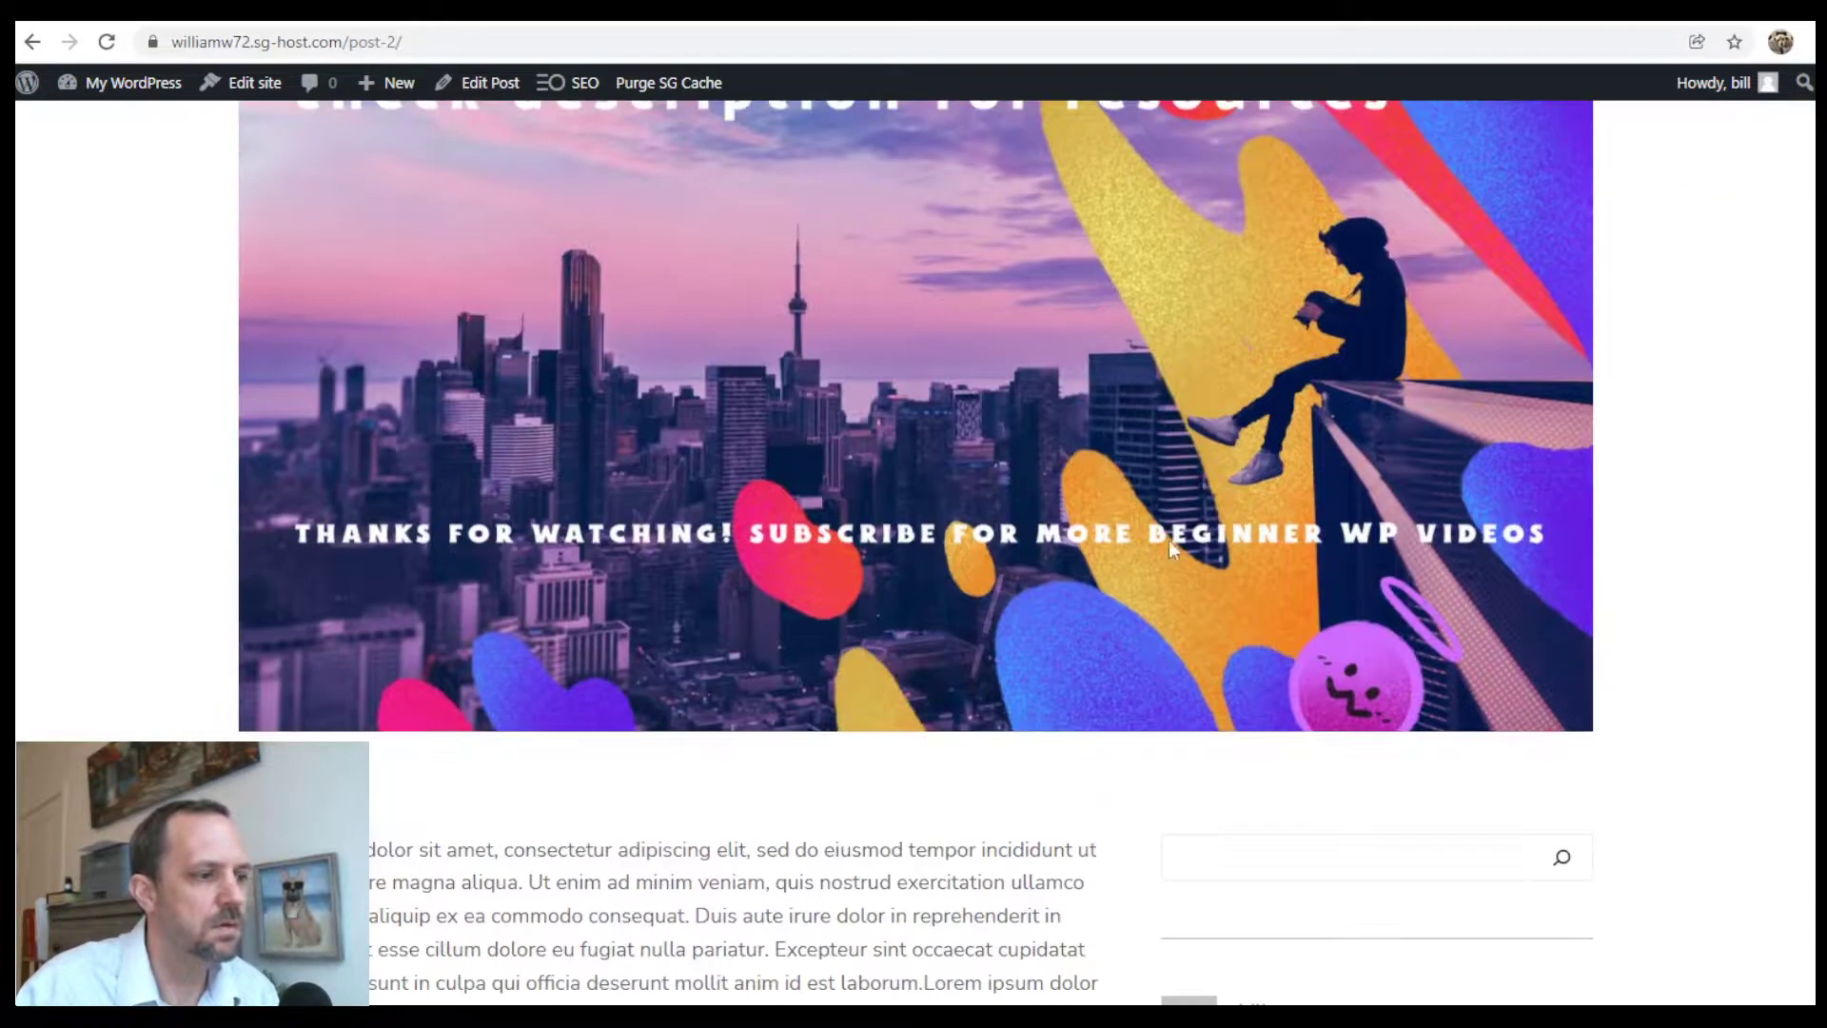
pyautogui.scroll(-5, 1168, 540)
pyautogui.scroll(5, 1247, 489)
pyautogui.scroll(-3, 1277, 480)
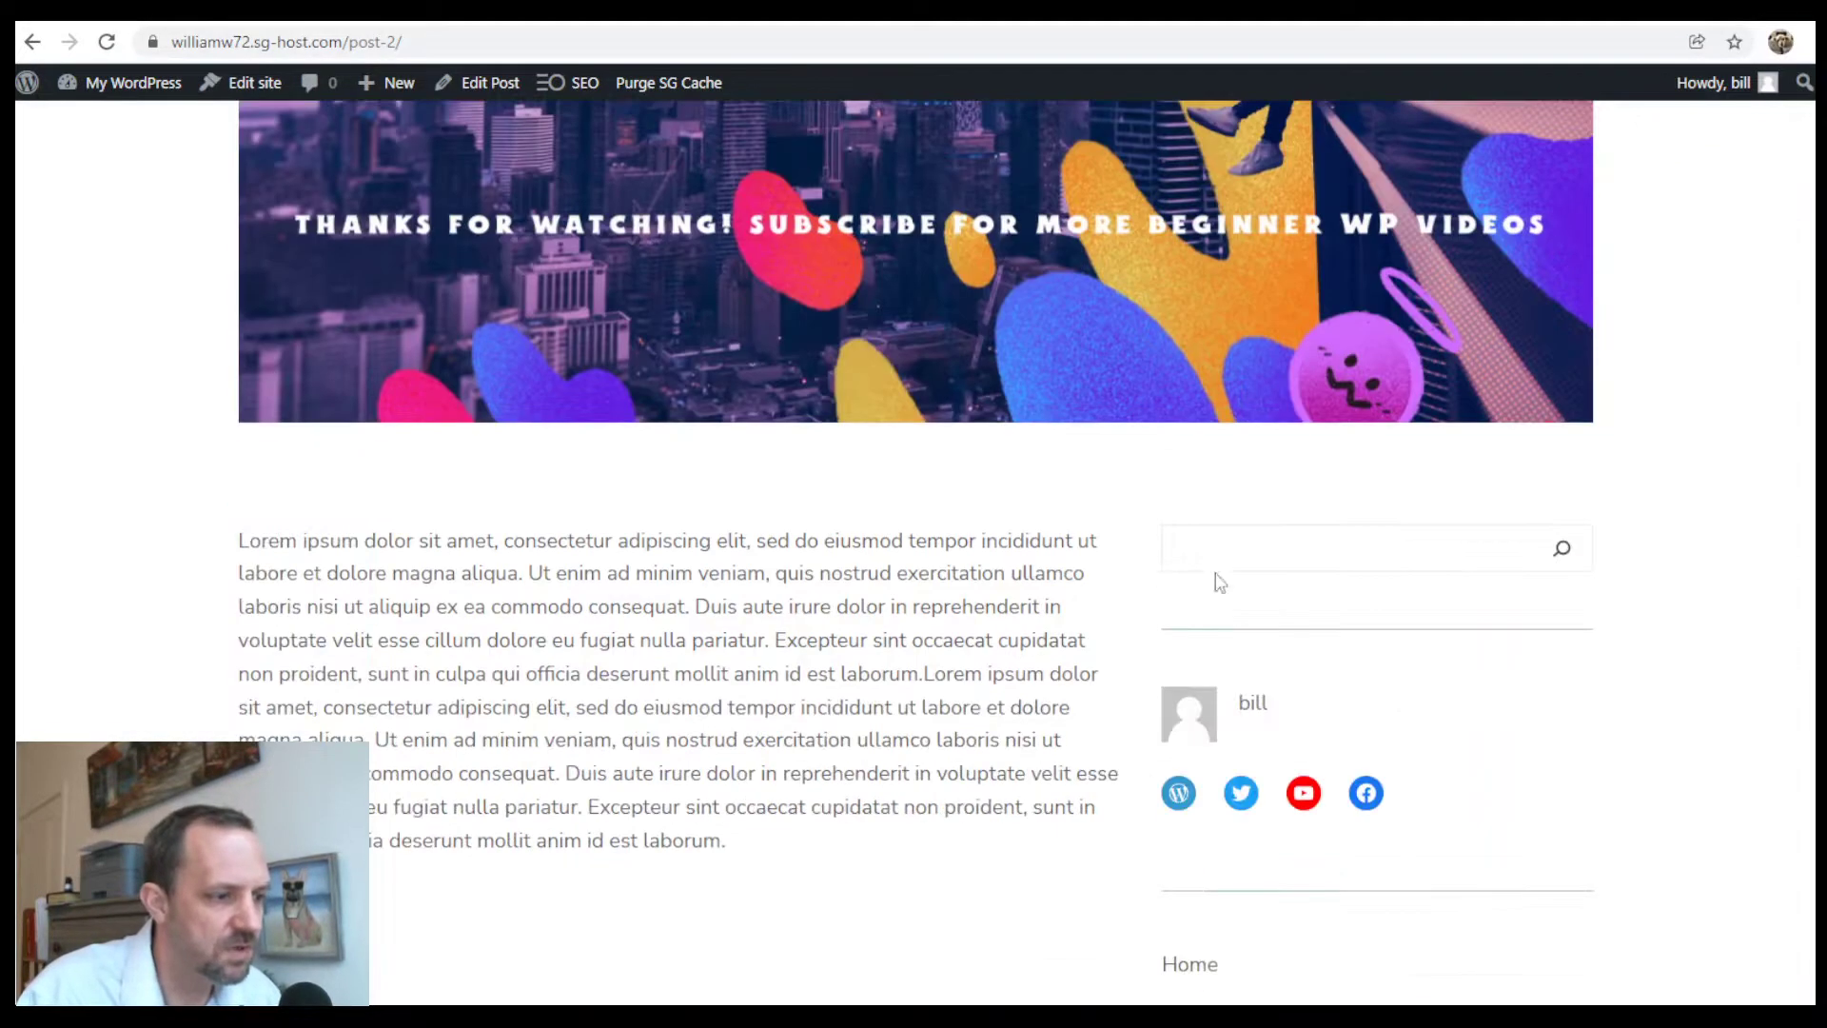
pyautogui.scroll(-10, 1276, 540)
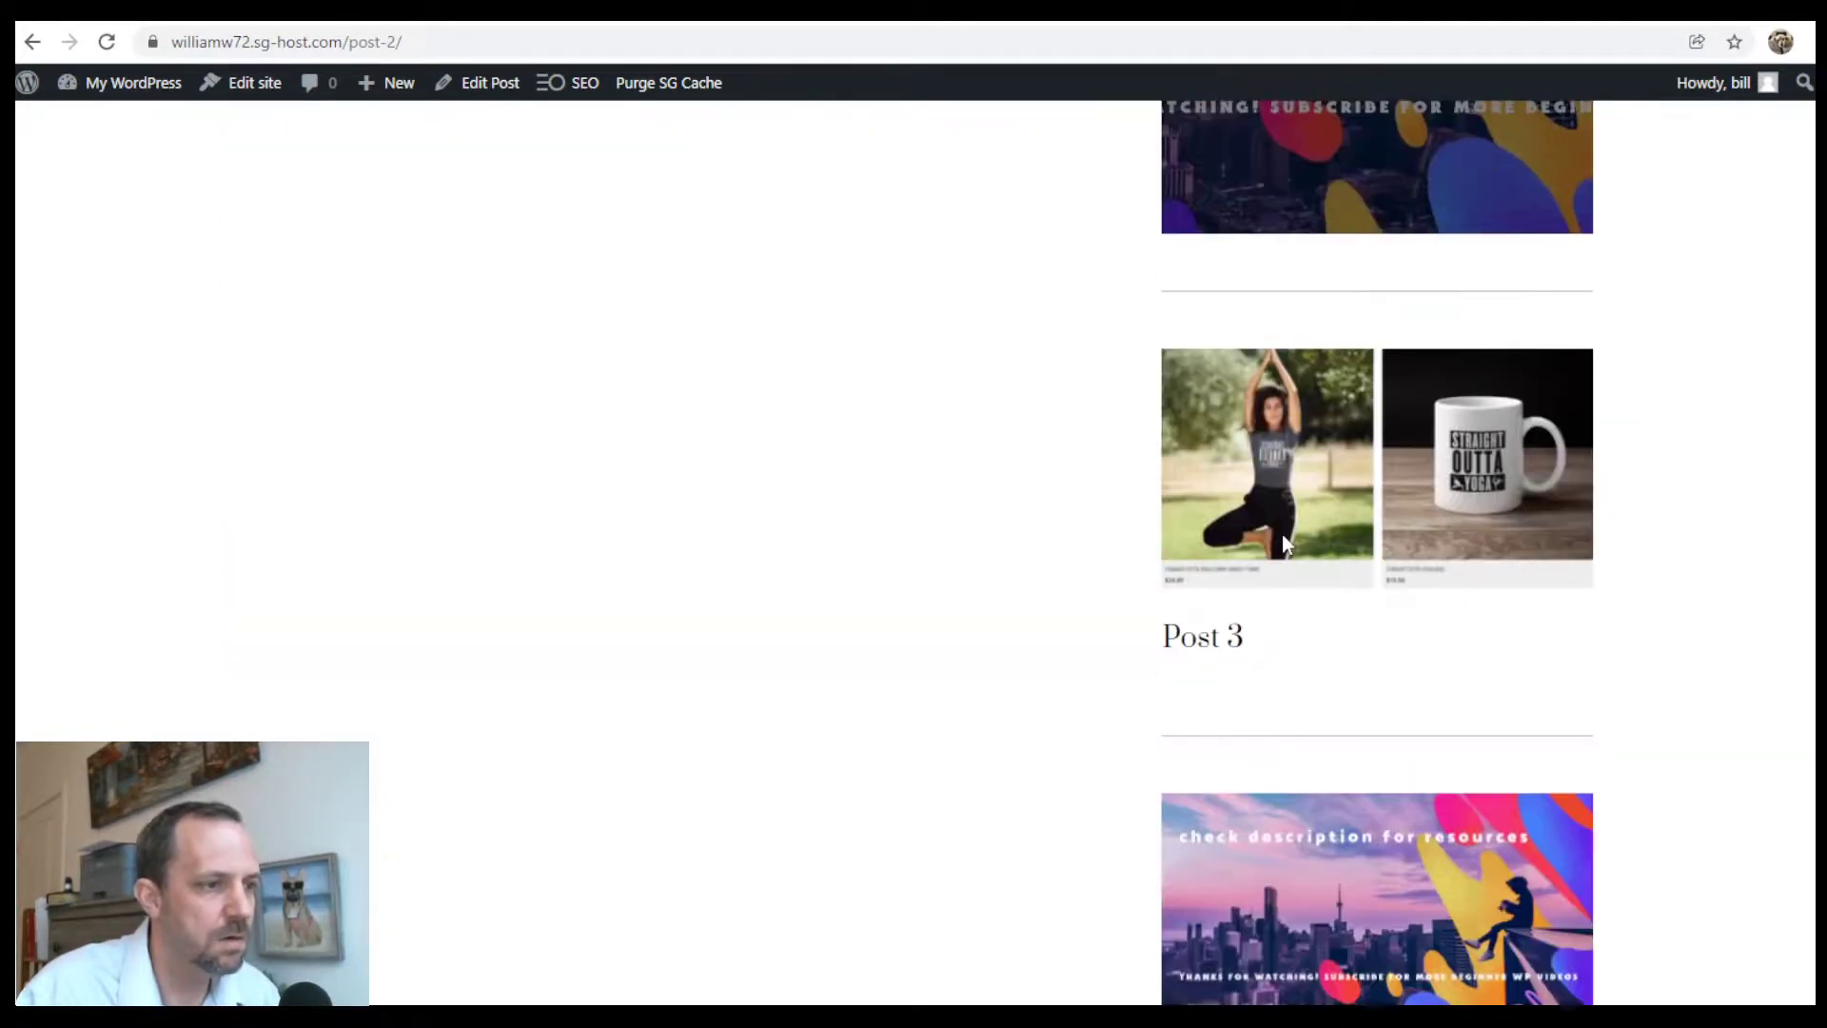
pyautogui.scroll(-5, 1284, 540)
pyautogui.scroll(5, 553, 551)
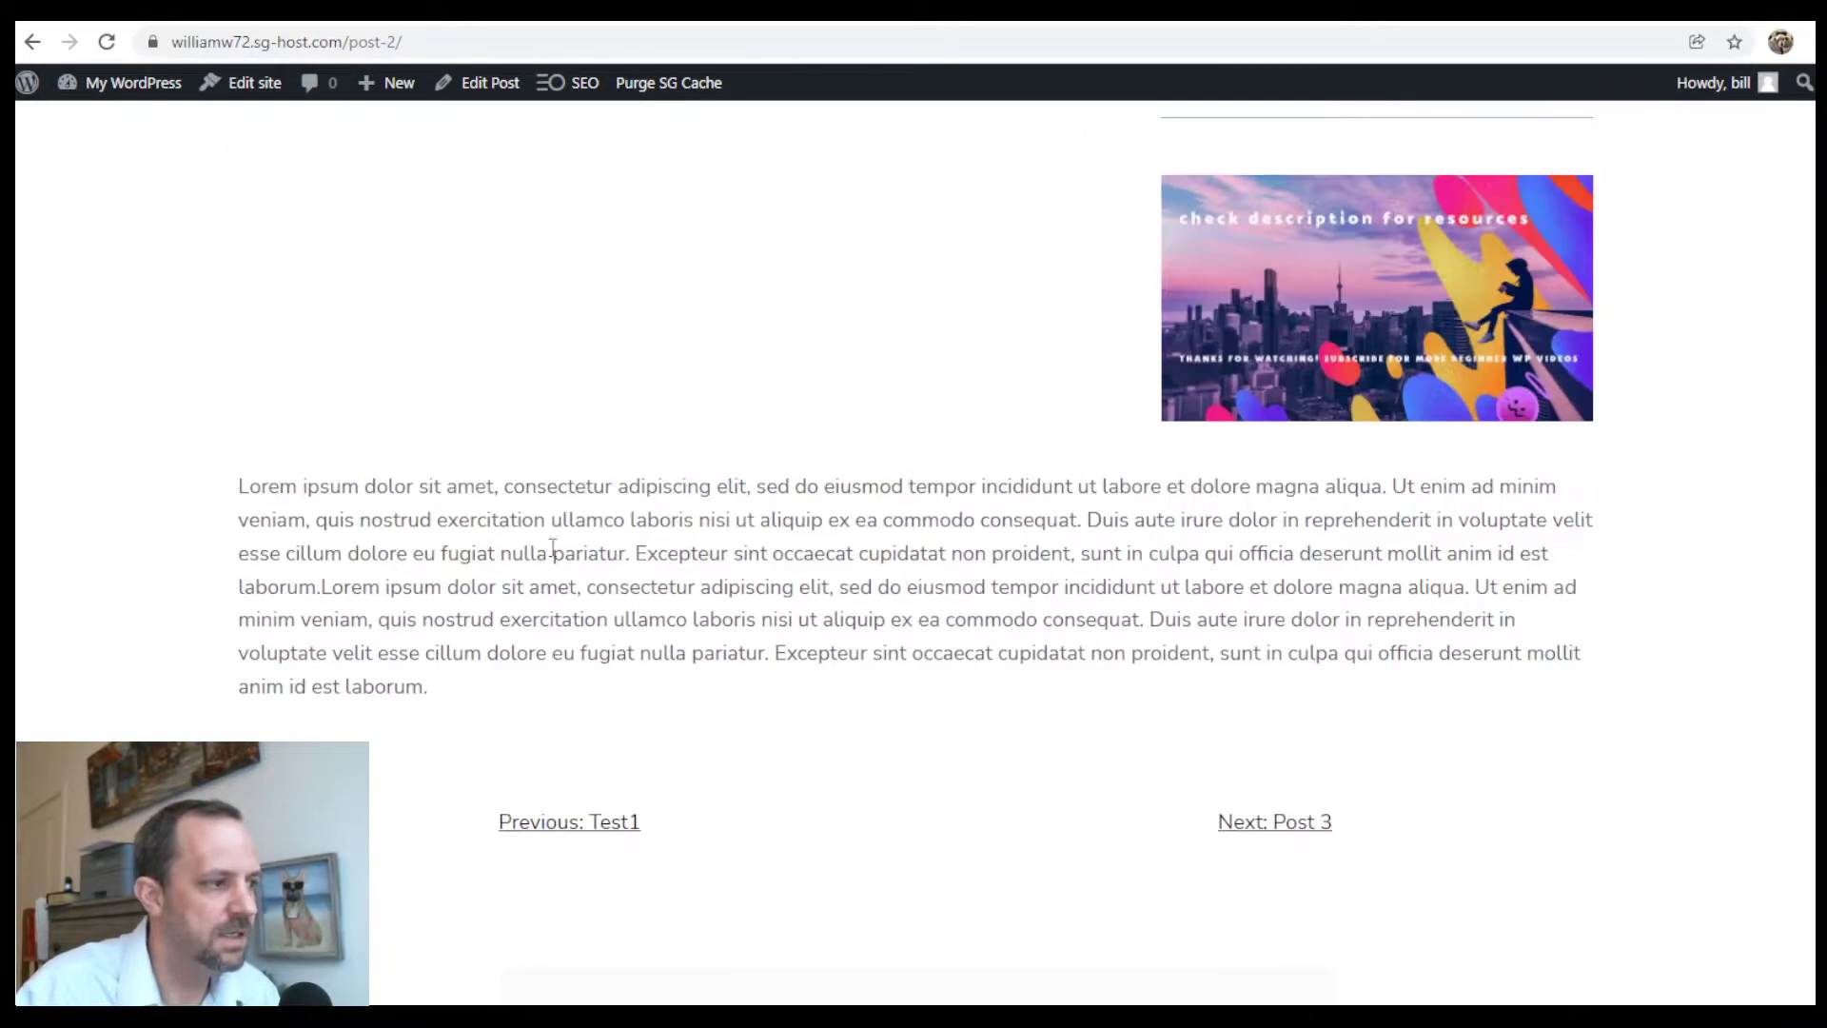
pyautogui.moveTo(492, 489); pyautogui.dragTo(1277, 656)
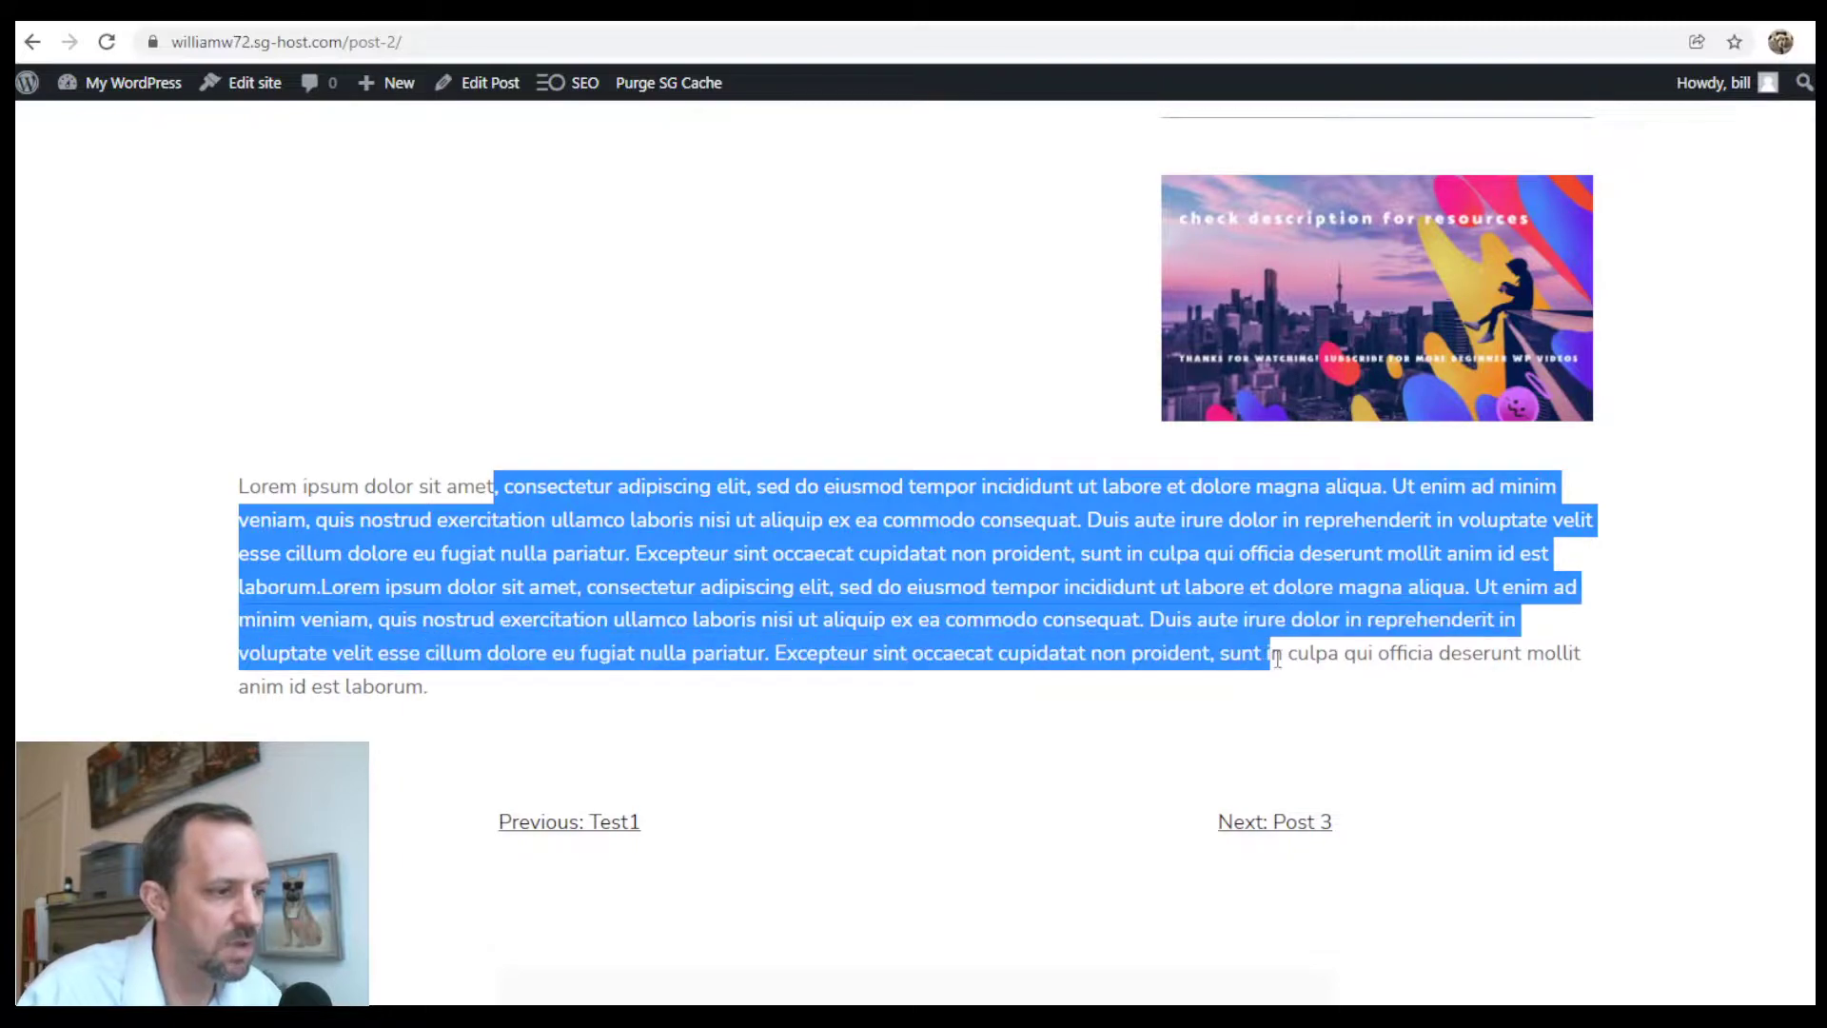
pyautogui.click(1403, 643)
pyautogui.scroll(10, 970, 579)
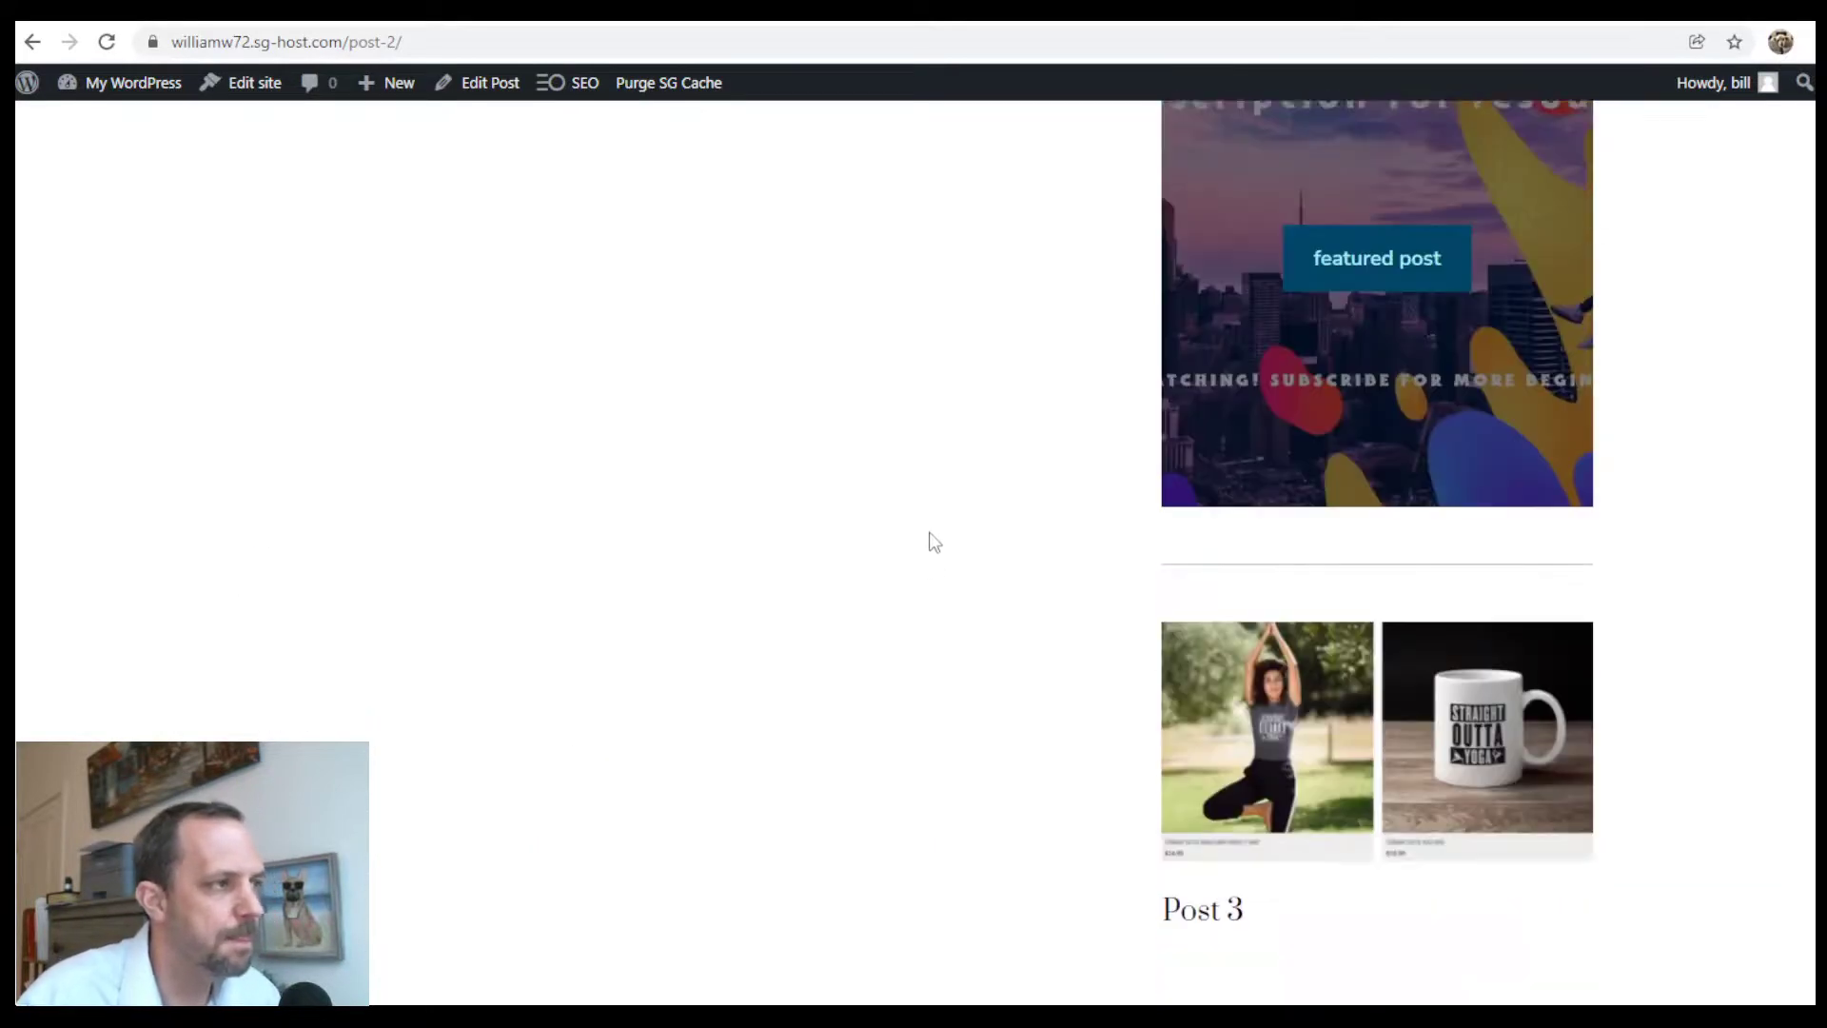
pyautogui.scroll(5, 990, 500)
pyautogui.scroll(-5, 1007, 507)
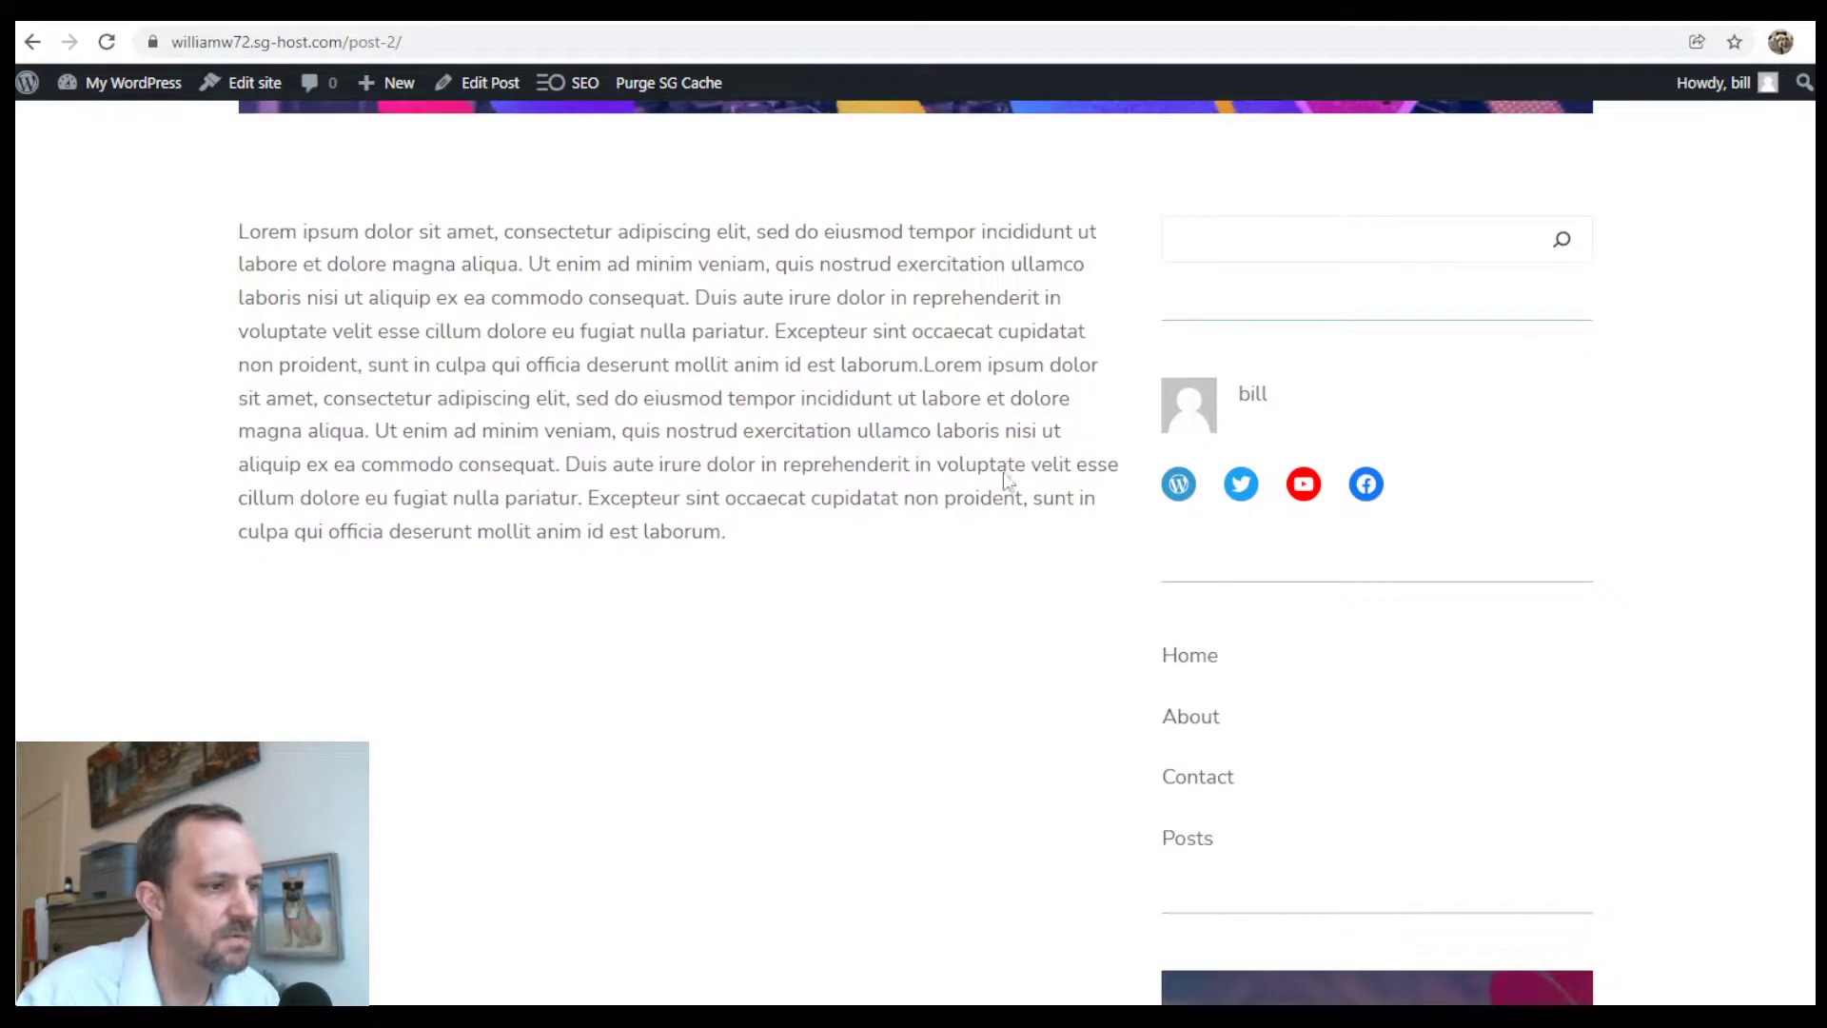
pyautogui.scroll(5, 948, 407)
# Return to the home page and view Post 3 with its sidebar
pyautogui.hotkey('alt', 'Left')
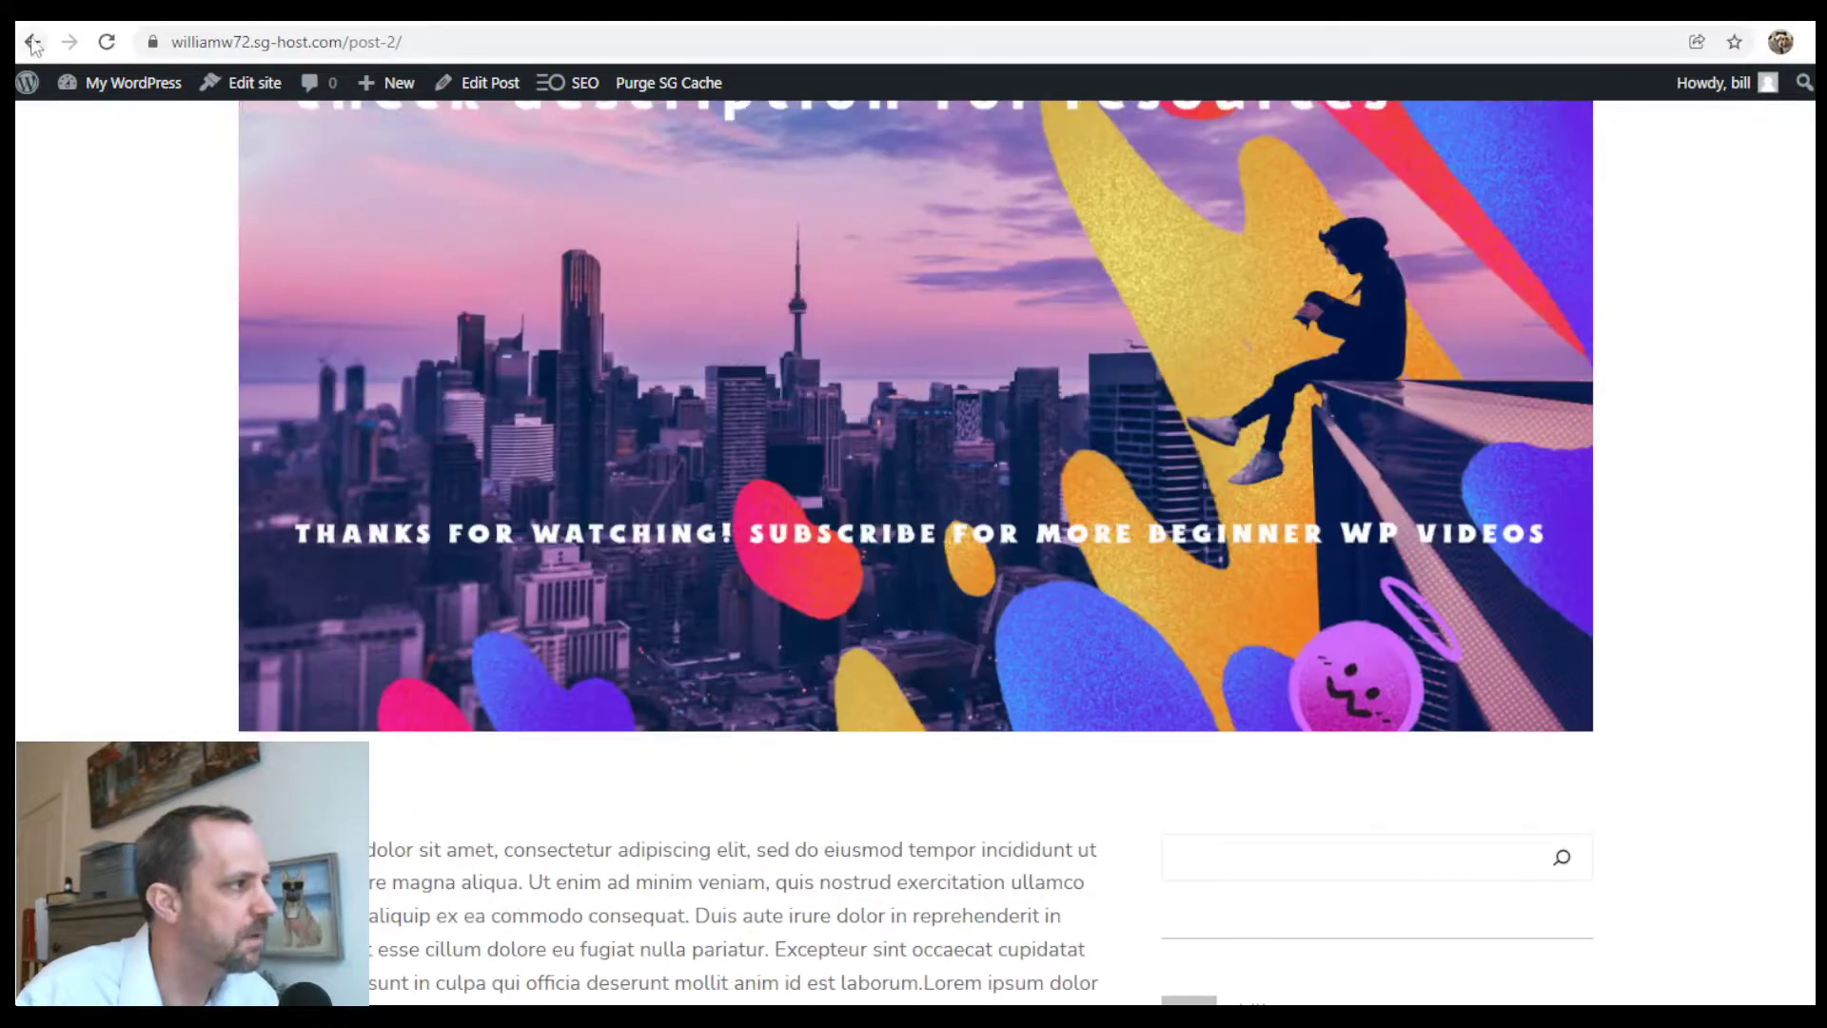
pyautogui.scroll(6, 1236, 543)
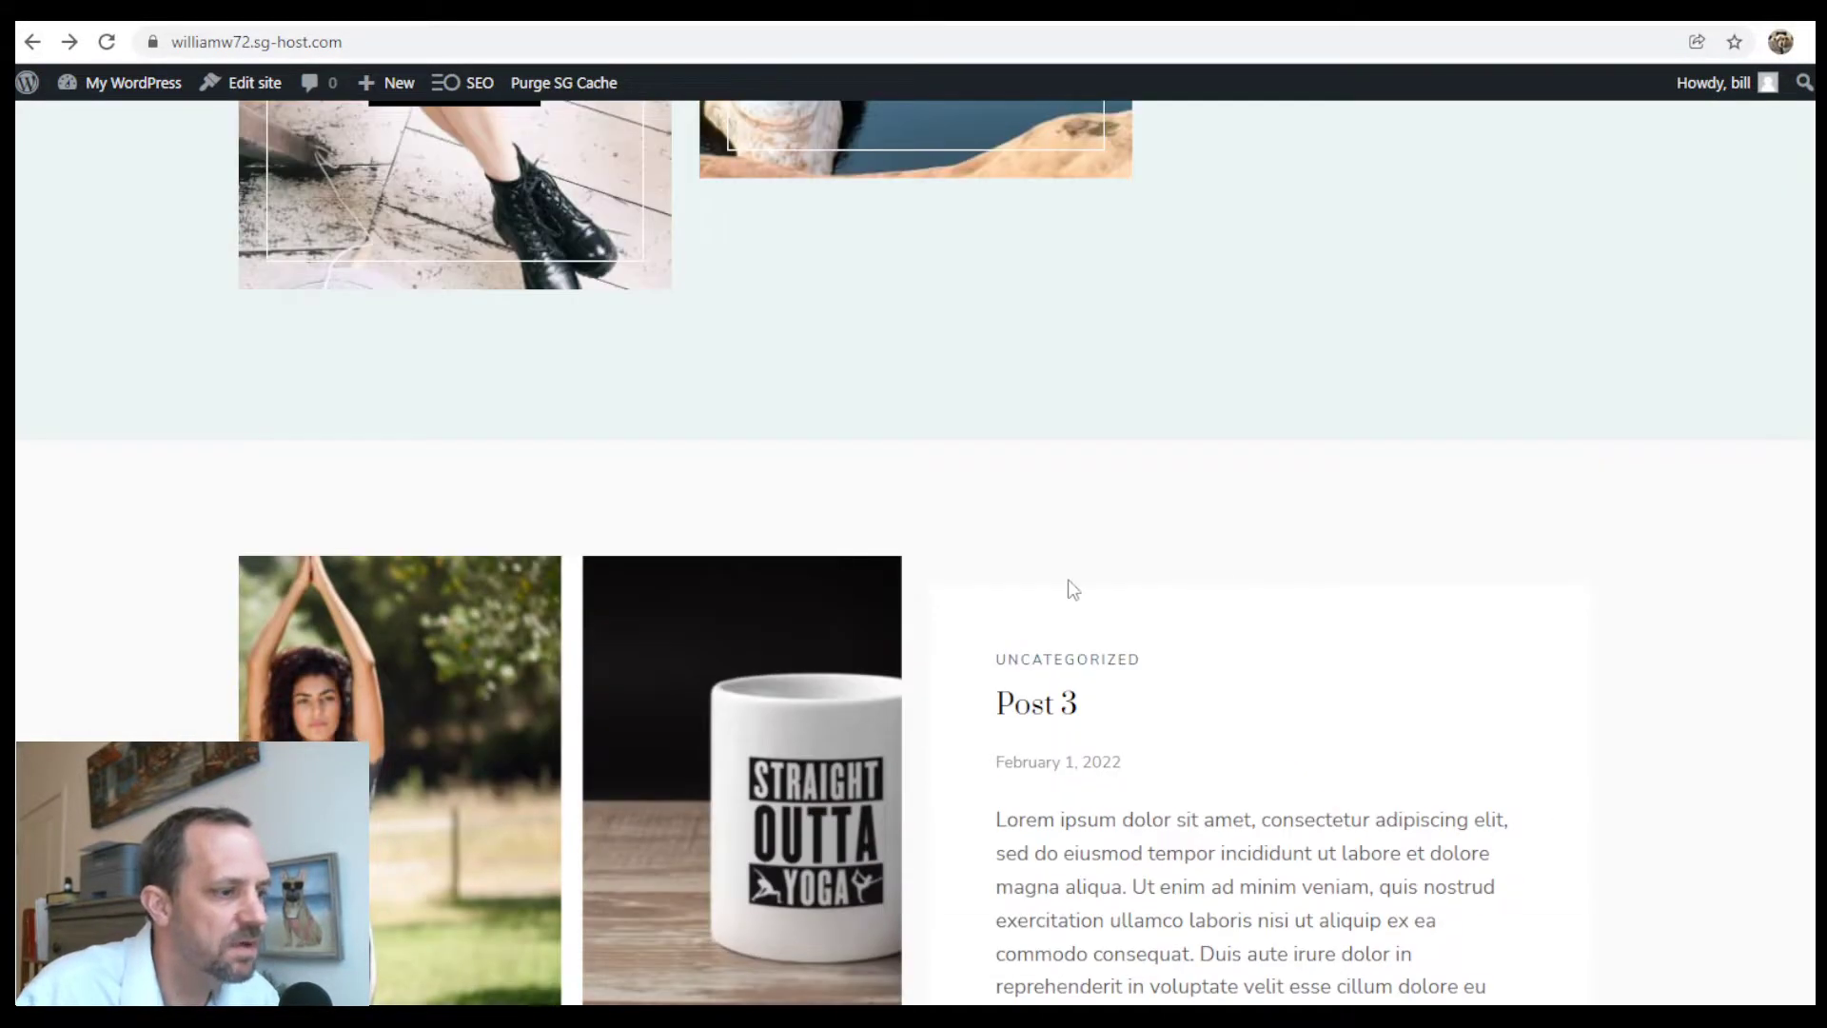
pyautogui.click(1052, 709)
pyautogui.scroll(-10, 1143, 619)
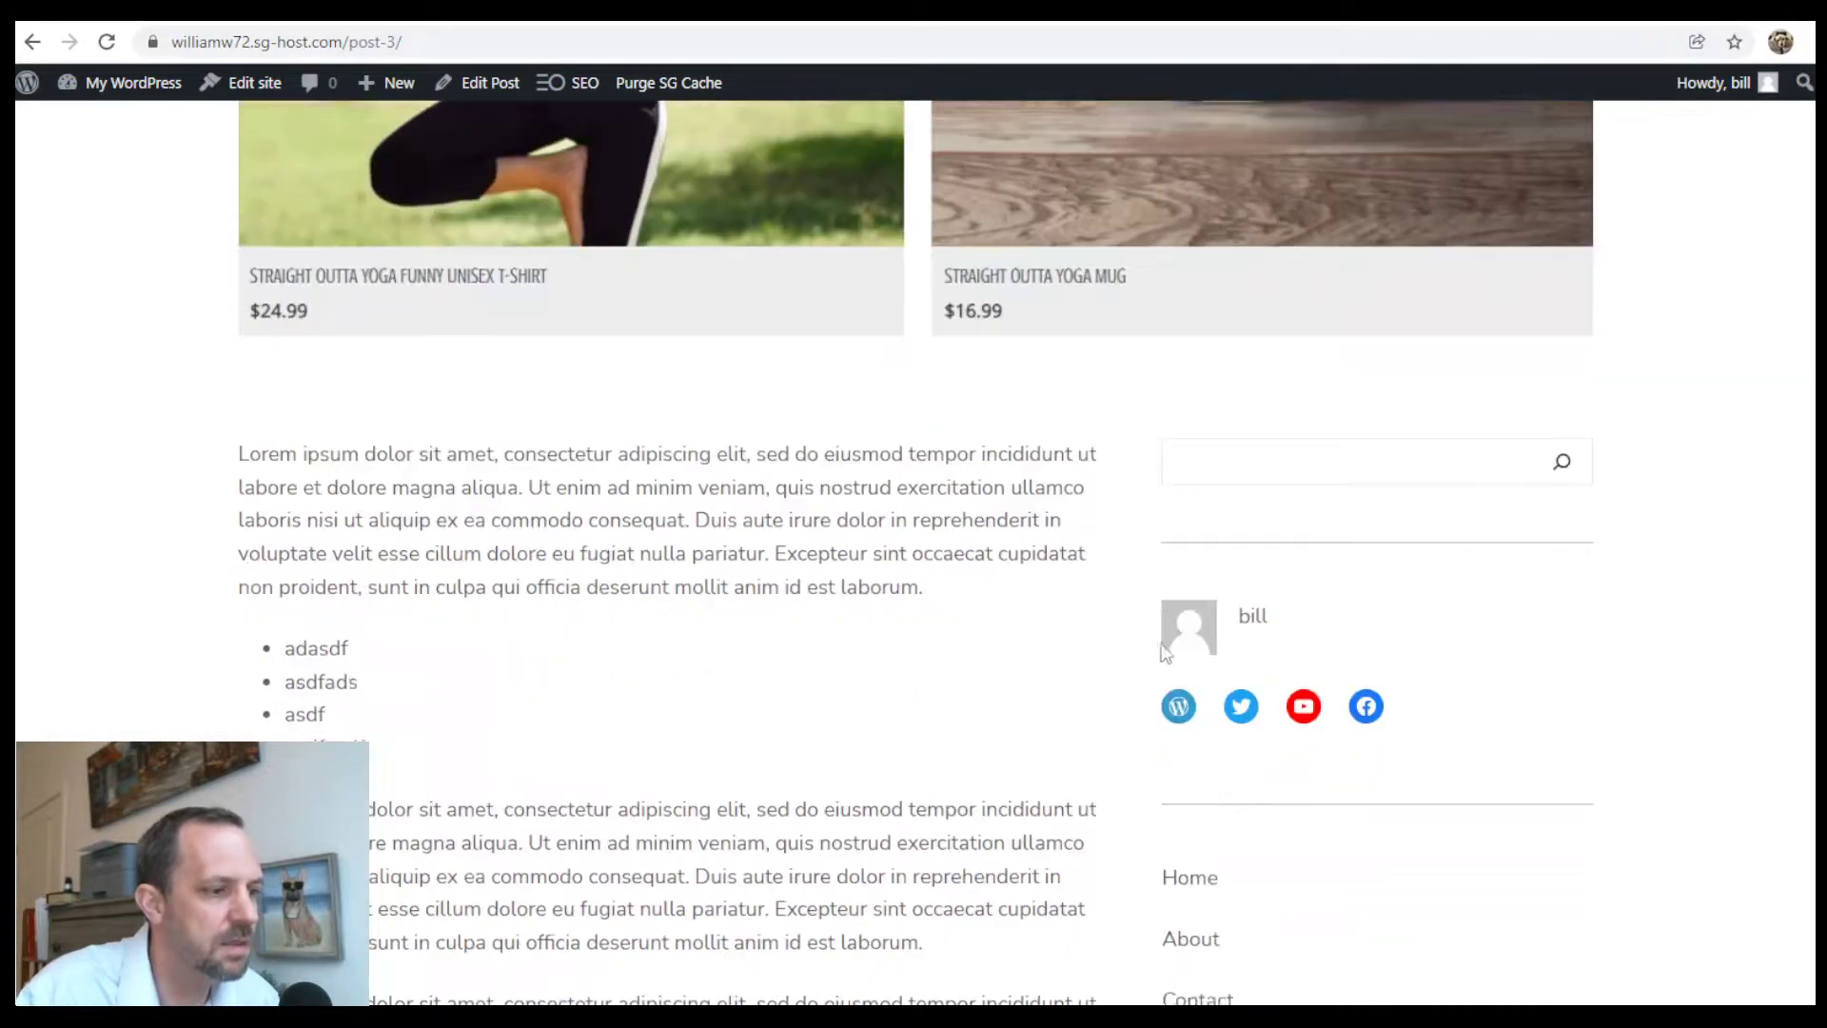
pyautogui.scroll(-15, 1169, 651)
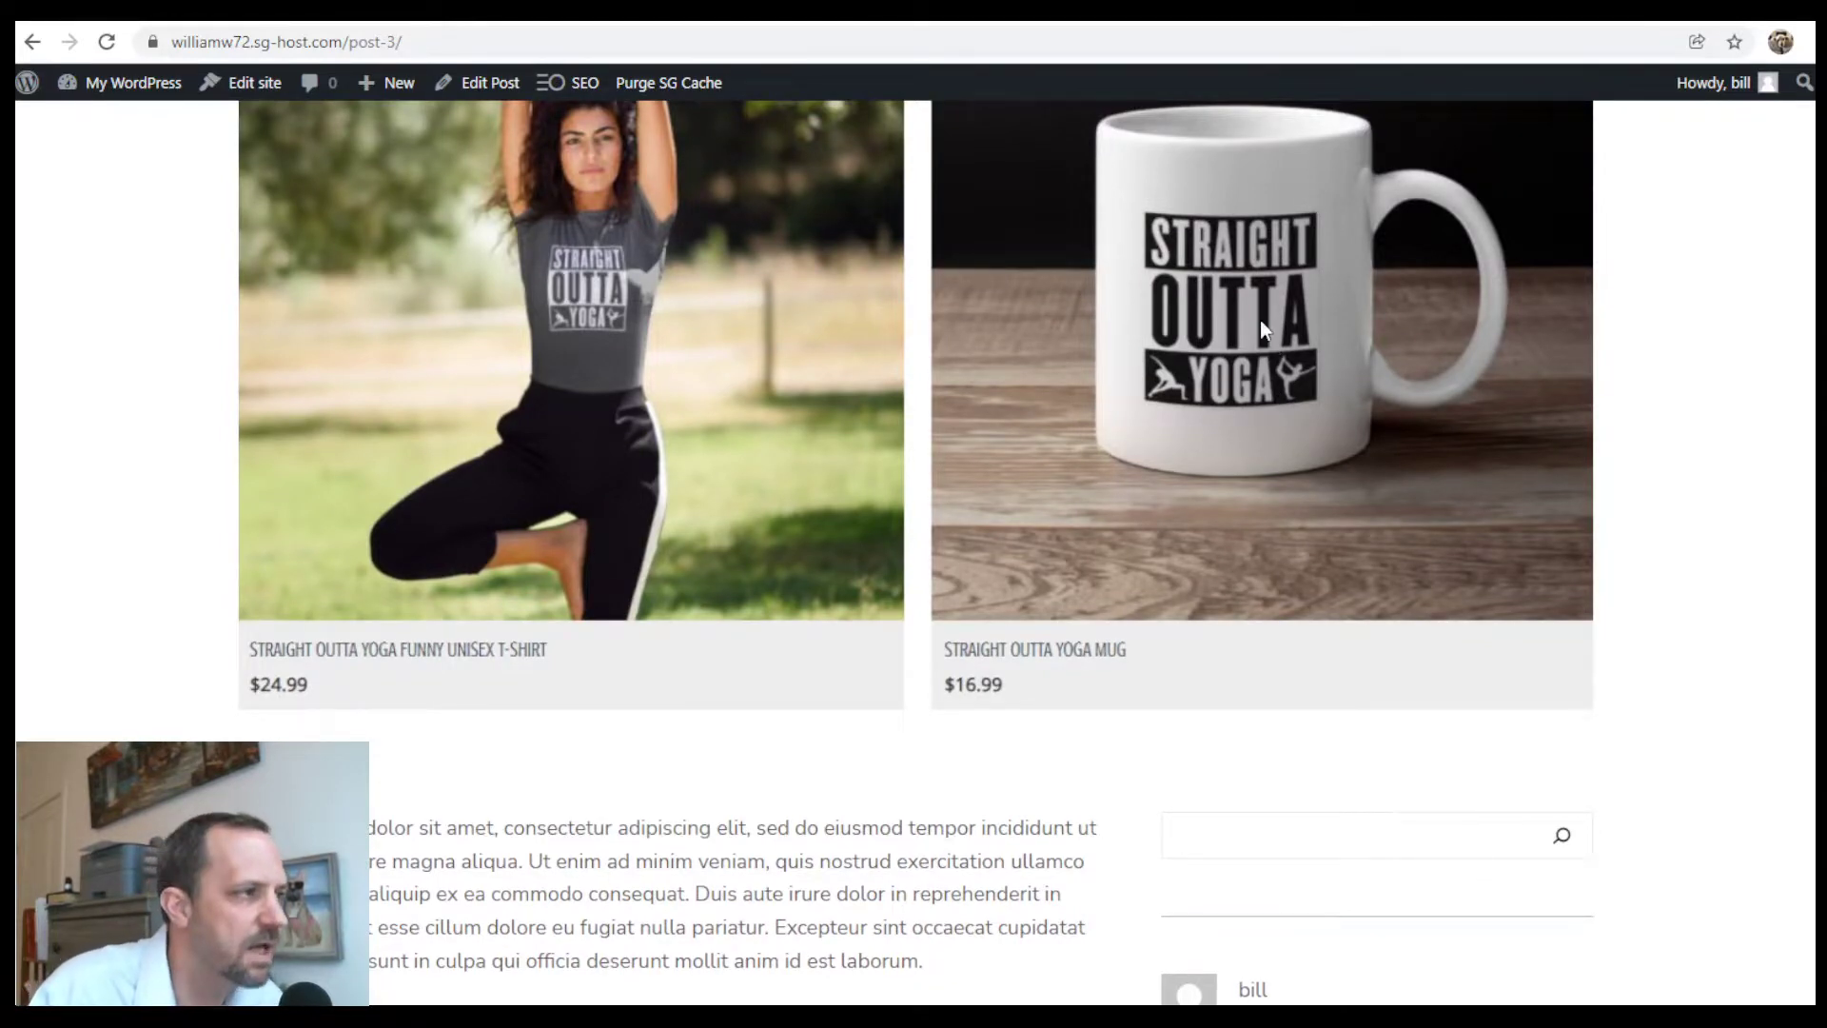
pyautogui.scroll(5, 1261, 320)
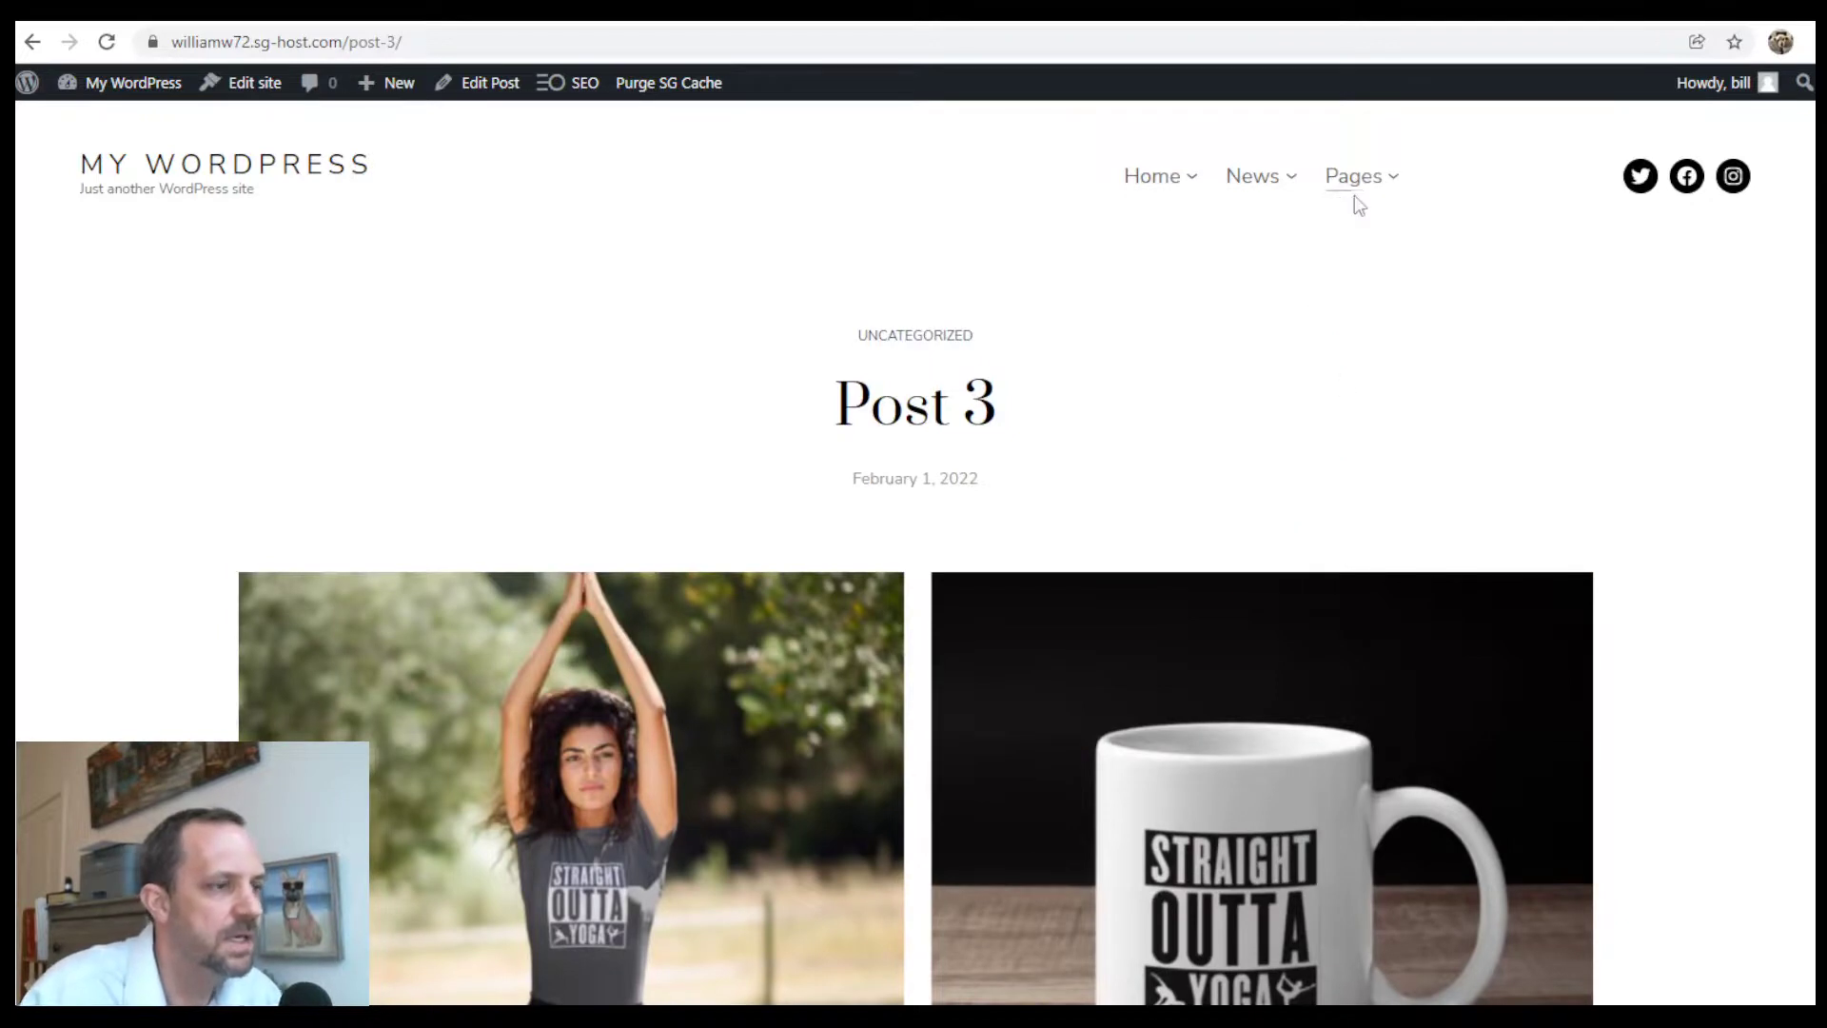